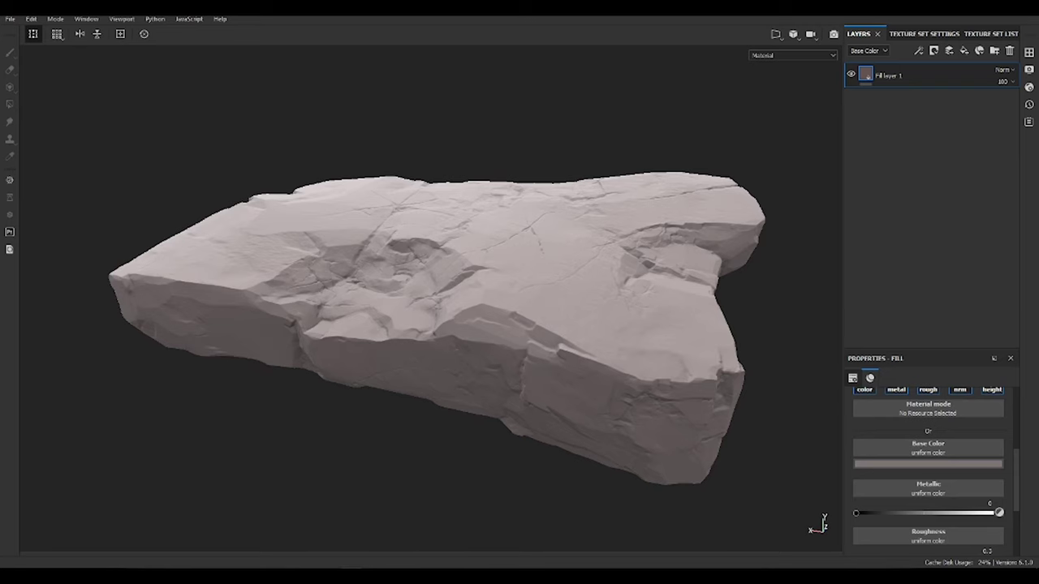
- Give the rock's fill layer a greyish beige base colour
{"action": "left_click", "coordinate": [944, 463]}
{"action": "left_click", "coordinate": [940, 336]}
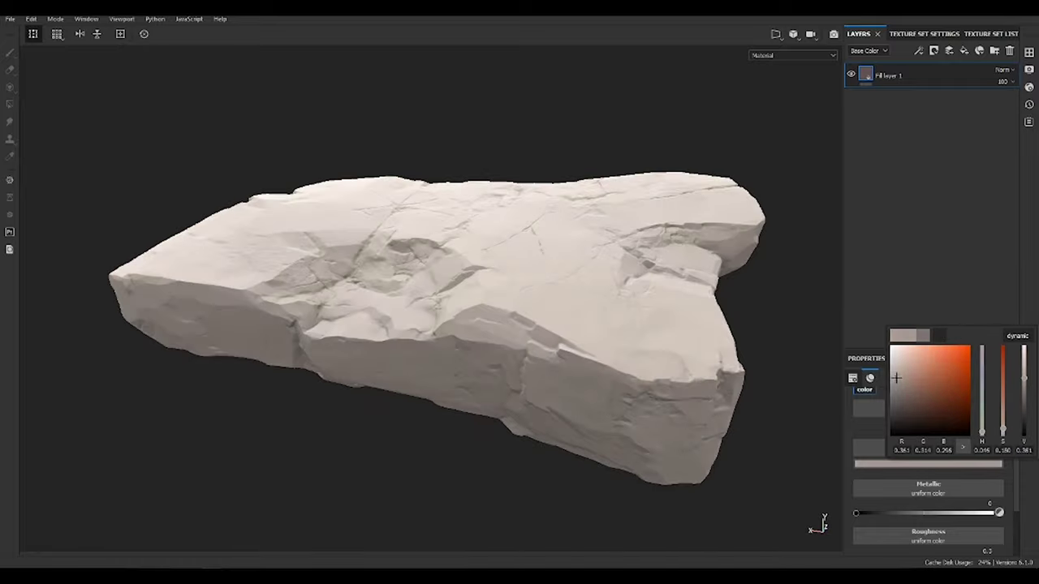
{"action": "left_click", "coordinate": [900, 371]}
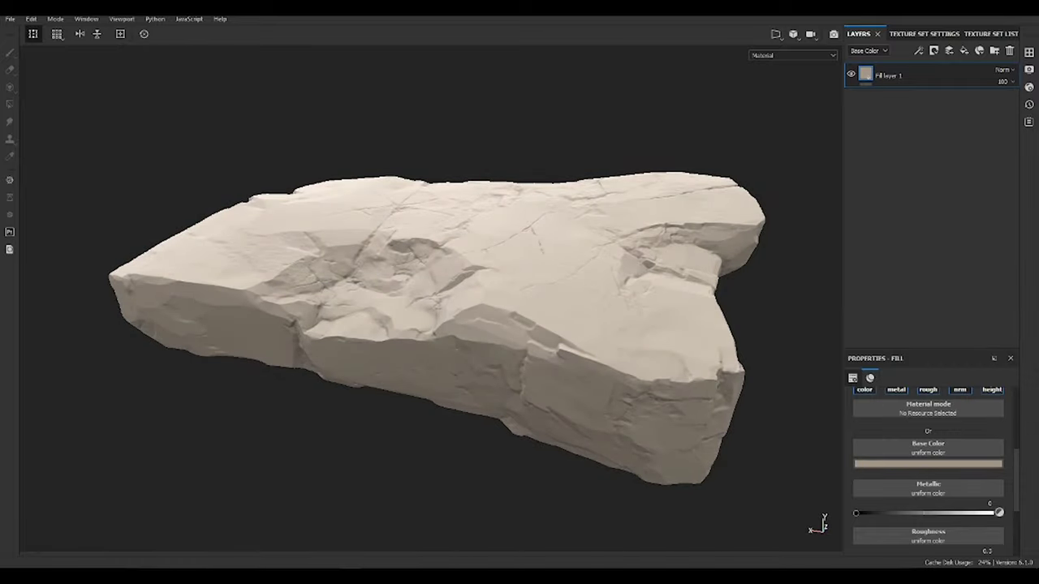
{"action": "left_click", "coordinate": [931, 75]}
- Name the fill layer Col01 and duplicate it
{"action": "type", "text": "Or01"}
{"action": "key", "text": "Return"}
{"action": "key", "text": "ctrl+d"}
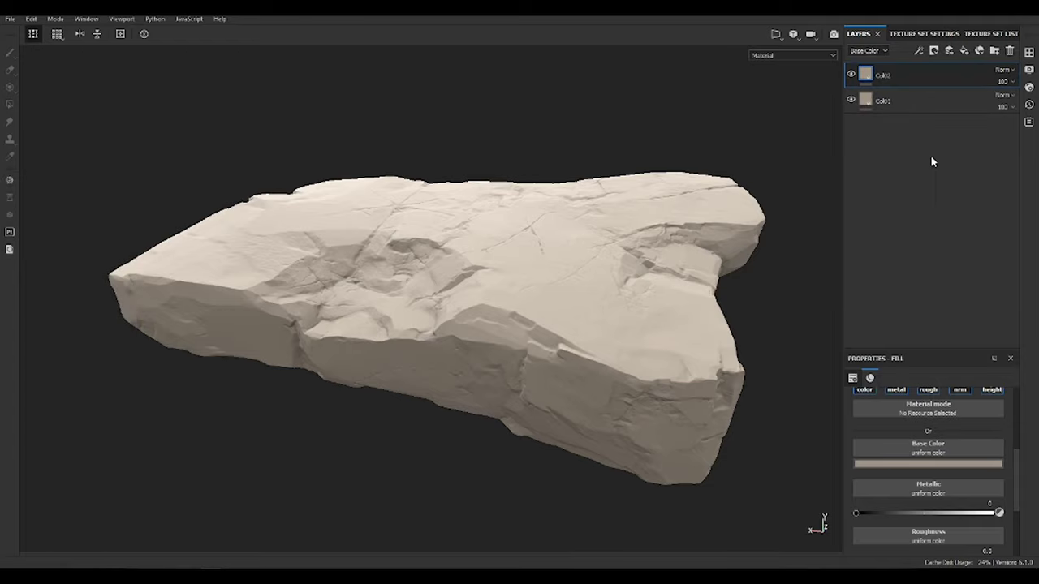
- Shift Col02's base colour to a whiter grey and raise its roughness
{"action": "left_click", "coordinate": [928, 463]}
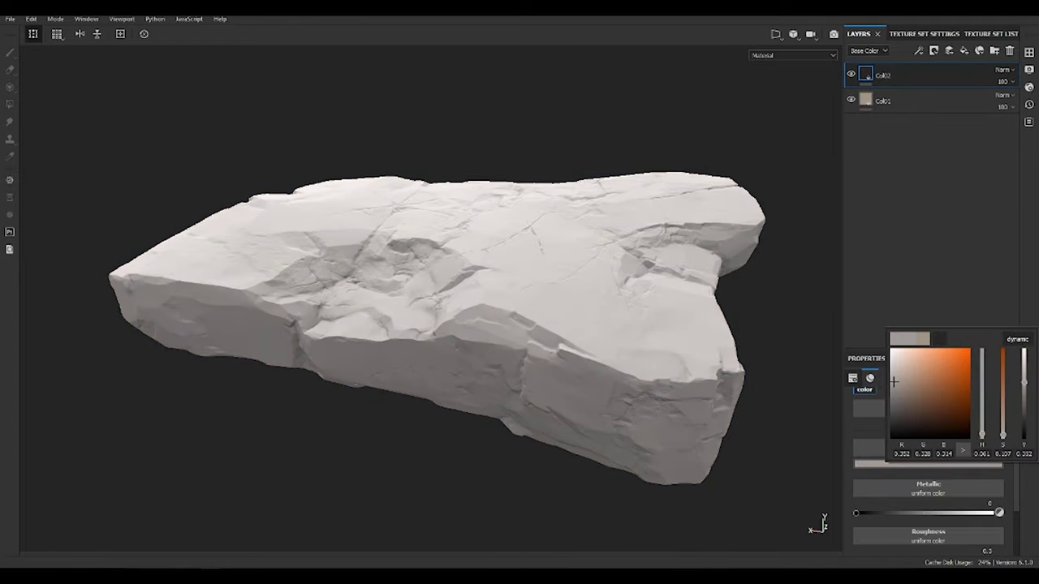
{"action": "left_click_drag", "start_coordinate": [933, 382], "coordinate": [896, 373]}
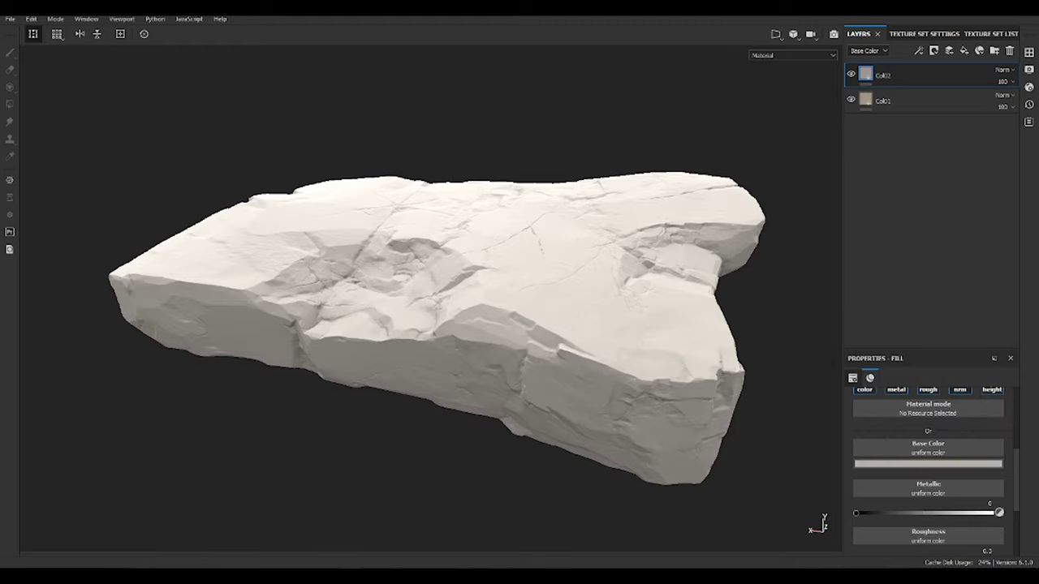
{"action": "scroll", "coordinate": [973, 487], "scroll_direction": "down", "scroll_amount": 3}
{"action": "left_click_drag", "start_coordinate": [899, 463], "coordinate": [937, 463]}
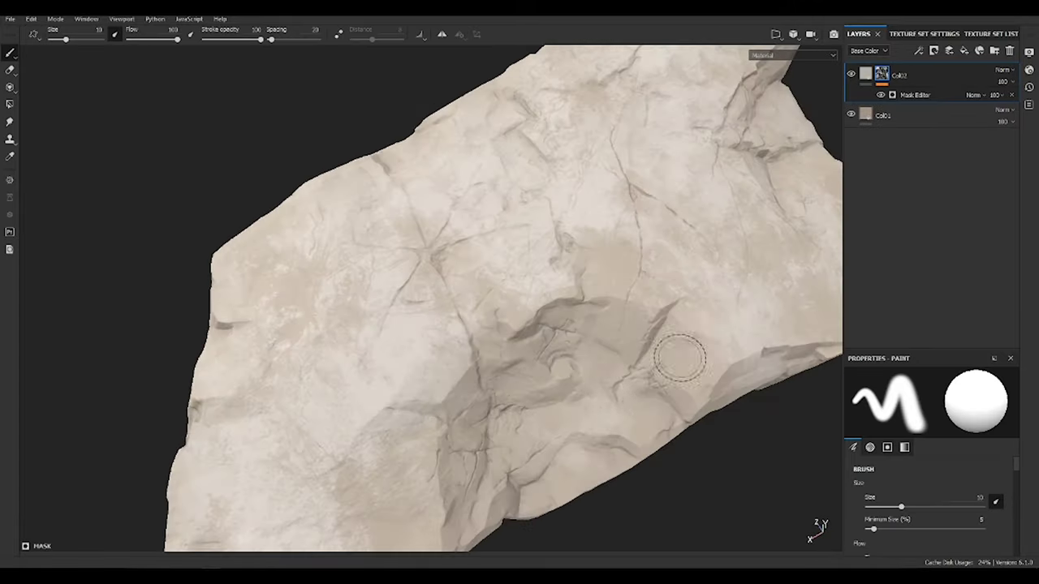
- Bring up Col02's mask generator settings and view only the roughness channel
{"action": "mouse_move", "coordinate": [679, 357]}
{"action": "left_mouse_down", "text": "alt"}
{"action": "mouse_move", "coordinate": [695, 267]}
{"action": "mouse_move", "coordinate": [724, 313]}
{"action": "left_mouse_up", "text": "alt"}
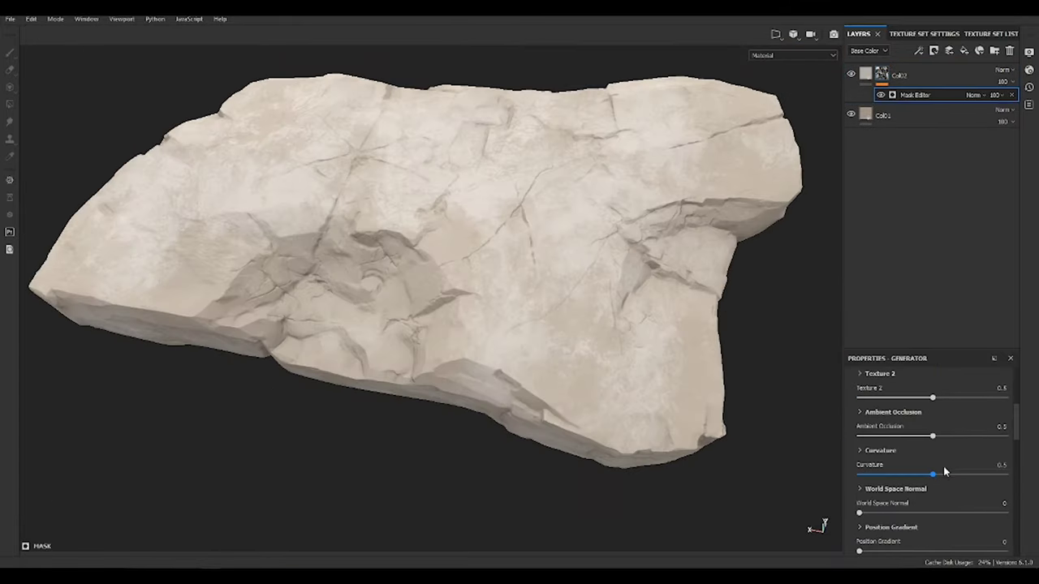
{"action": "scroll", "coordinate": [943, 466], "scroll_direction": "down", "scroll_amount": 2}
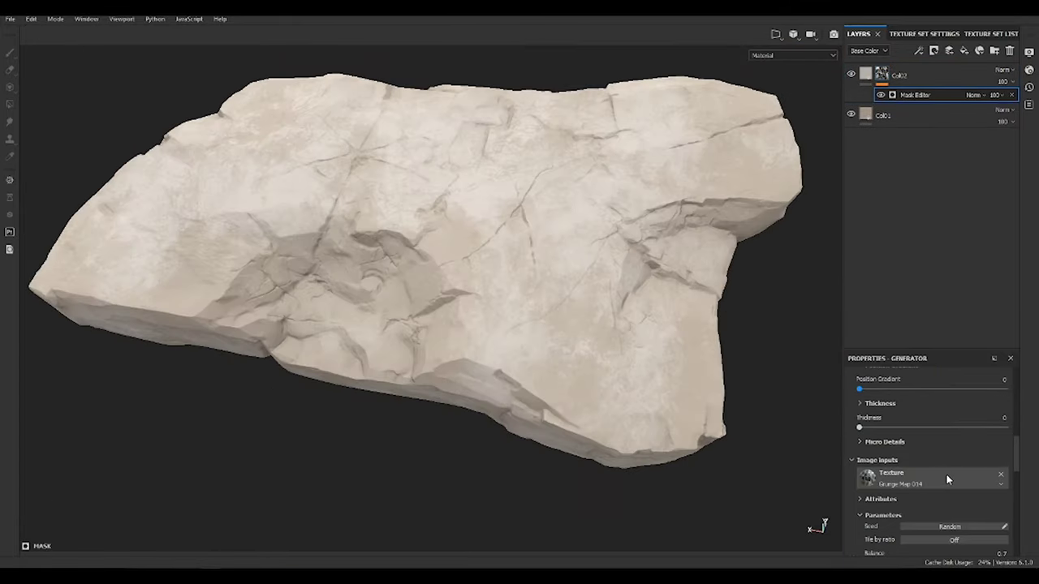
{"action": "scroll", "coordinate": [945, 473], "scroll_direction": "down", "scroll_amount": 2}
{"action": "scroll", "coordinate": [944, 471], "scroll_direction": "down", "scroll_amount": 2}
{"action": "scroll", "coordinate": [945, 471], "scroll_direction": "down", "scroll_amount": 3}
{"action": "scroll", "coordinate": [933, 472], "scroll_direction": "down", "scroll_amount": 3}
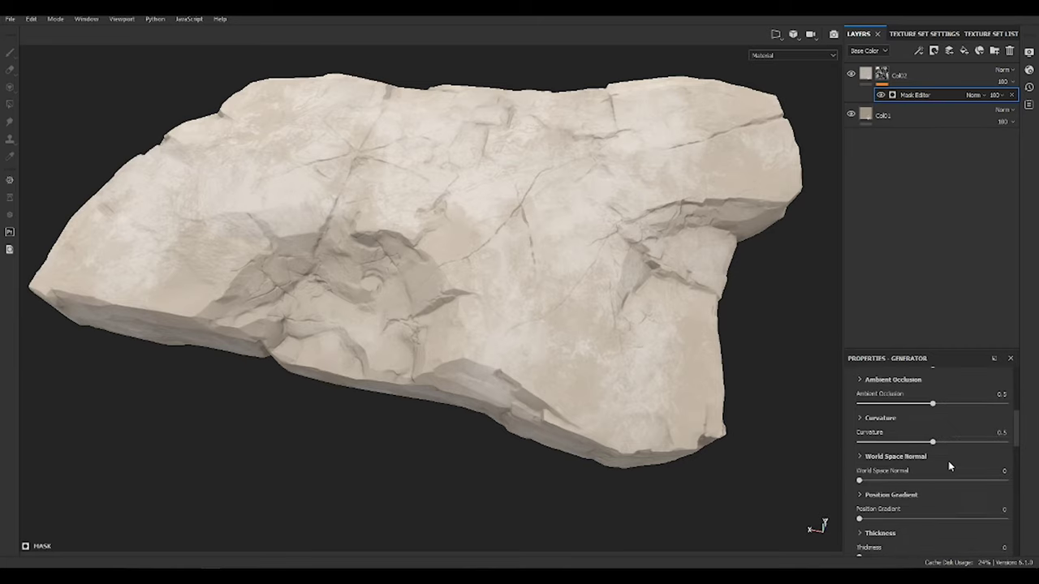
{"action": "scroll", "coordinate": [925, 471], "scroll_direction": "down", "scroll_amount": 2}
{"action": "key", "text": "c"}
- Tune the grunge mask: global balance 0.58, stronger ambient occlusion, curvature back to 0.5
{"action": "left_click_drag", "start_coordinate": [937, 422], "coordinate": [944, 418]}
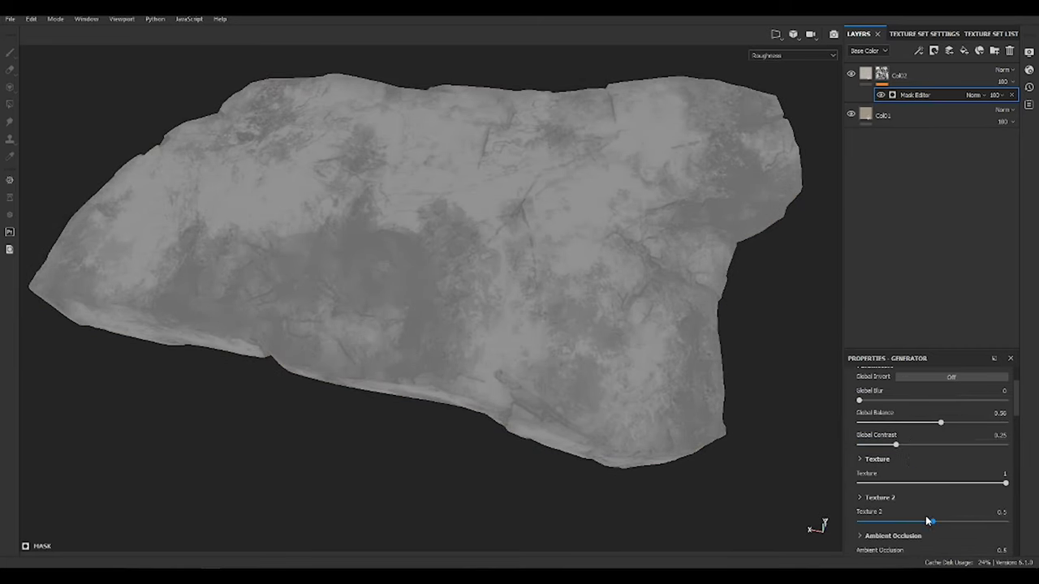
{"action": "mouse_move", "coordinate": [968, 513]}
{"action": "left_mouse_down"}
{"action": "mouse_move", "coordinate": [931, 501]}
{"action": "mouse_move", "coordinate": [951, 495]}
{"action": "left_mouse_up"}
{"action": "scroll", "coordinate": [950, 503], "scroll_direction": "down", "scroll_amount": 2}
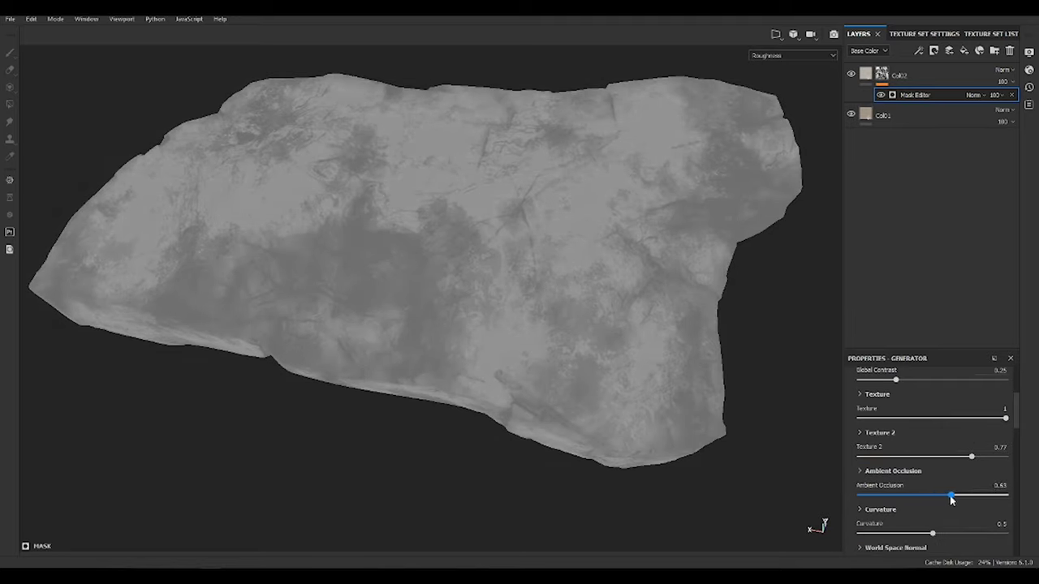
{"action": "mouse_move", "coordinate": [931, 533]}
{"action": "left_mouse_down"}
{"action": "mouse_move", "coordinate": [963, 533]}
{"action": "mouse_move", "coordinate": [933, 533]}
{"action": "left_mouse_up"}
{"action": "left_click_drag", "start_coordinate": [508, 306], "coordinate": [595, 350], "text": "alt"}
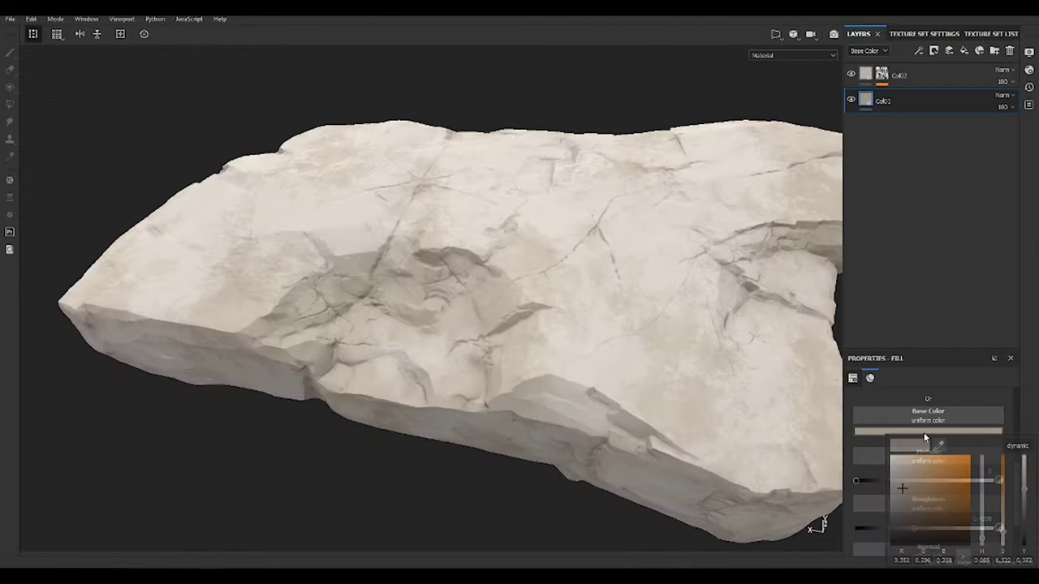
- Reopen Col02's base colour picker to retint it
{"action": "left_click", "coordinate": [933, 76]}
{"action": "left_click", "coordinate": [927, 431]}
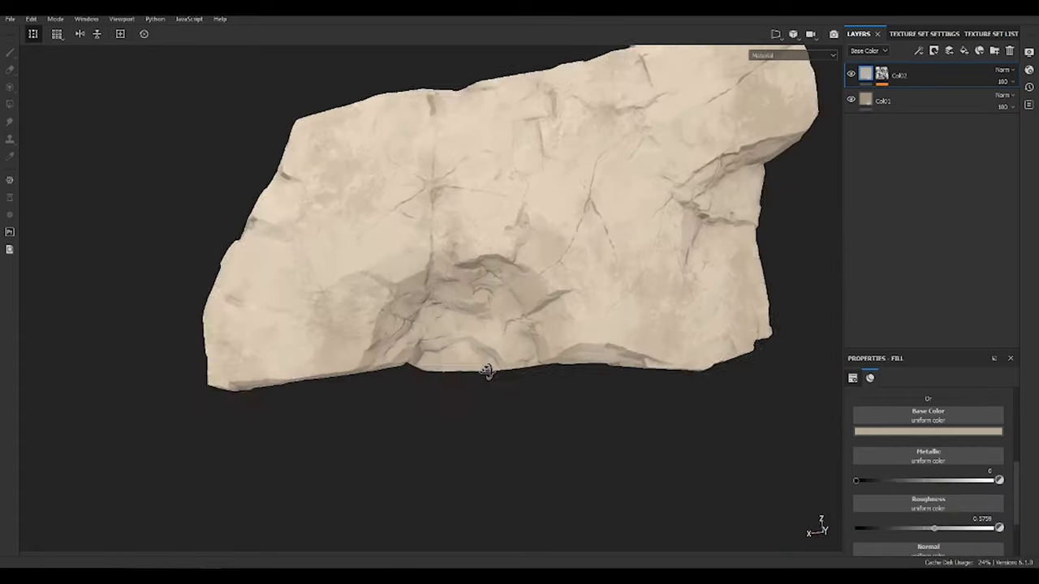
{"action": "mouse_move", "coordinate": [486, 371]}
{"action": "left_mouse_down", "text": "alt"}
{"action": "mouse_move", "coordinate": [425, 204]}
{"action": "mouse_move", "coordinate": [470, 285]}
{"action": "mouse_move", "coordinate": [794, 306]}
{"action": "left_mouse_up", "text": "alt"}
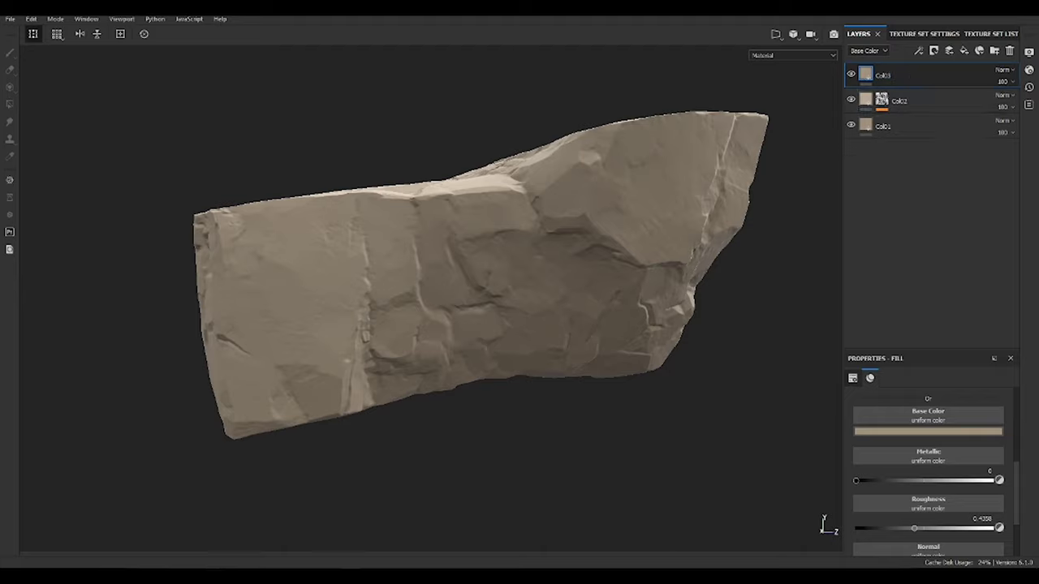
- Give Col03 a deep brown base colour and move Col01 higher in the stack
{"action": "left_click", "coordinate": [960, 432]}
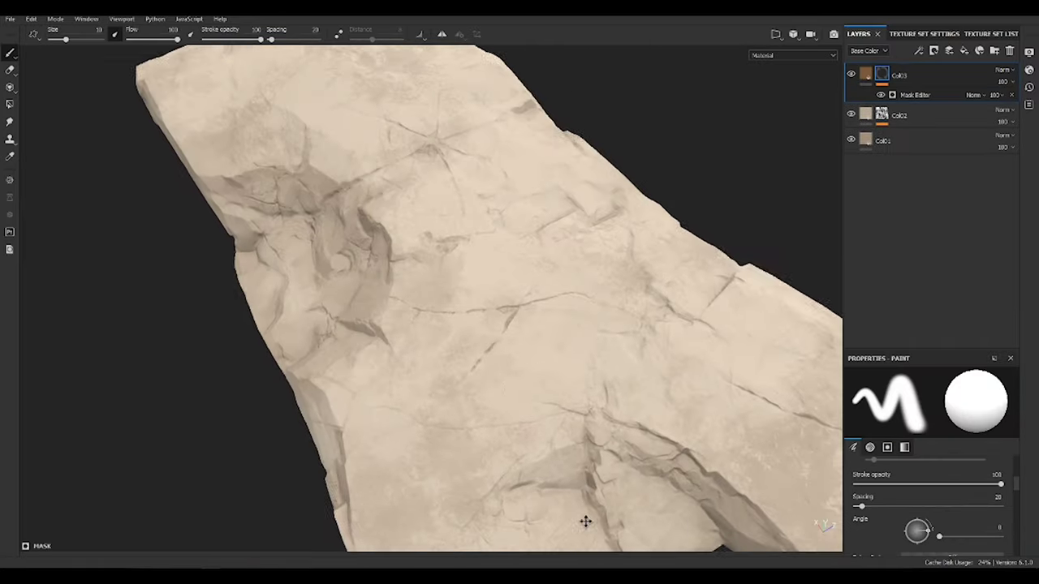
{"action": "left_click_drag", "start_coordinate": [692, 182], "coordinate": [705, 258], "text": "alt"}
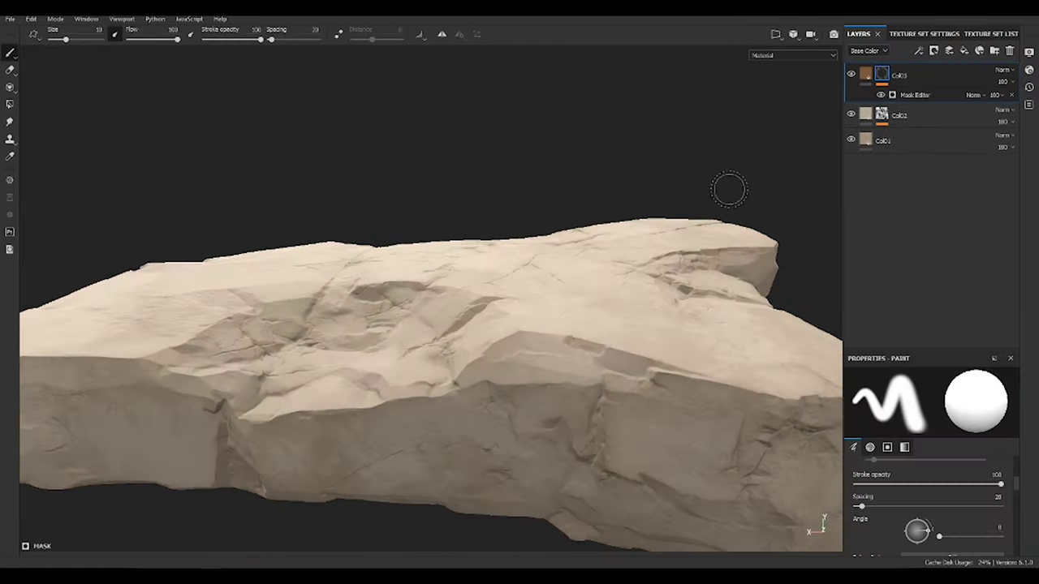
{"action": "left_click_drag", "start_coordinate": [727, 188], "coordinate": [368, 239], "text": "alt"}
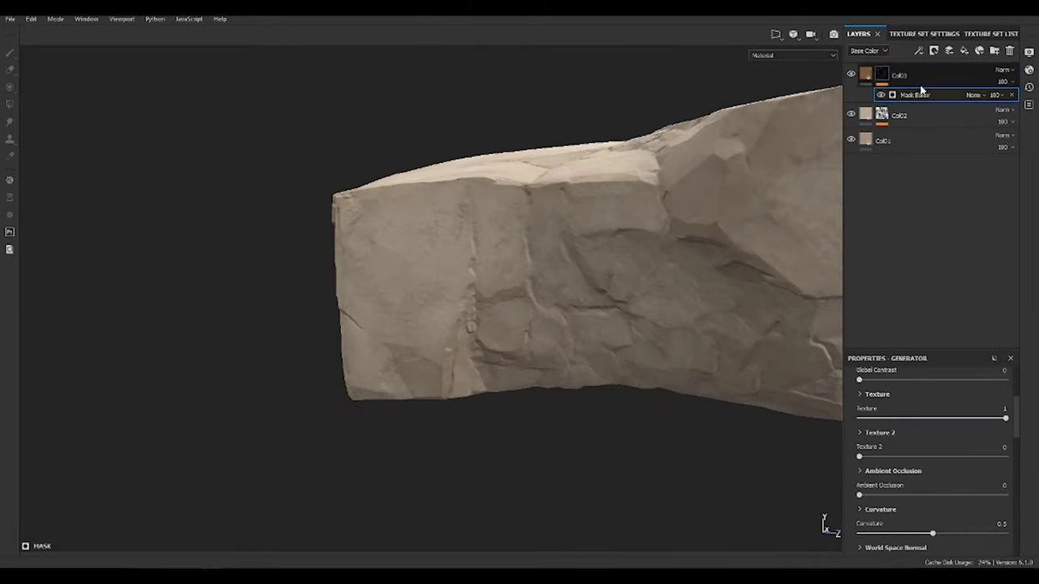
{"action": "left_click_drag", "start_coordinate": [795, 349], "coordinate": [705, 359], "text": "alt"}
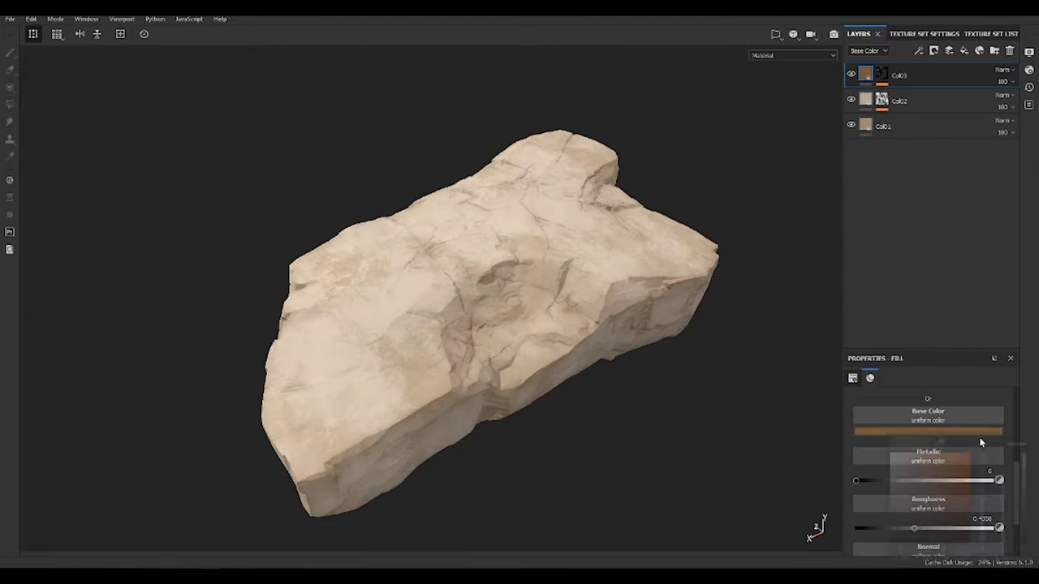
{"action": "left_click", "coordinate": [1025, 522]}
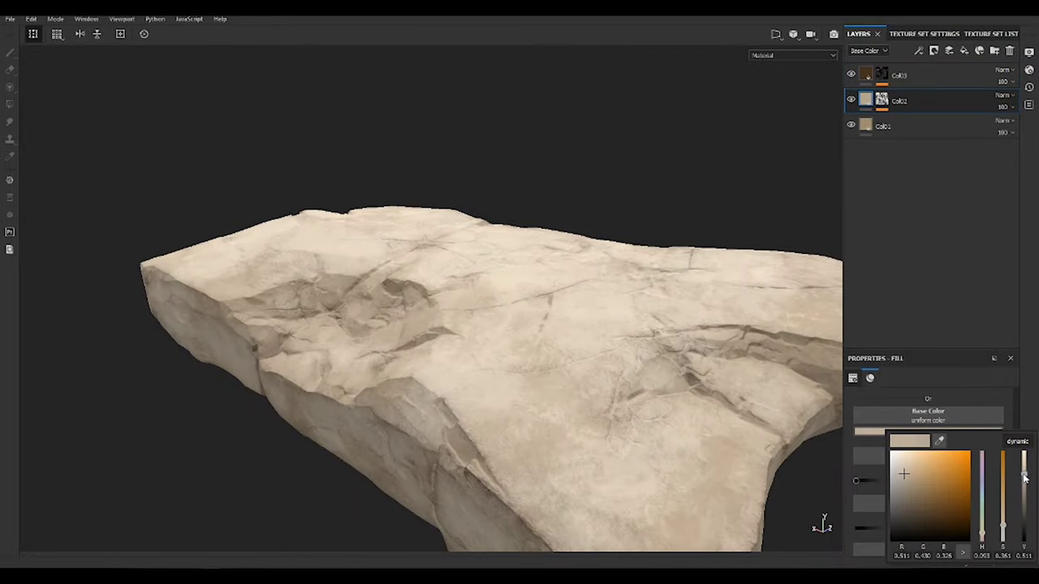
{"action": "mouse_move", "coordinate": [464, 366]}
{"action": "left_mouse_down", "text": "alt"}
{"action": "mouse_move", "coordinate": [748, 416]}
{"action": "mouse_move", "coordinate": [487, 365]}
{"action": "left_mouse_up", "text": "alt"}
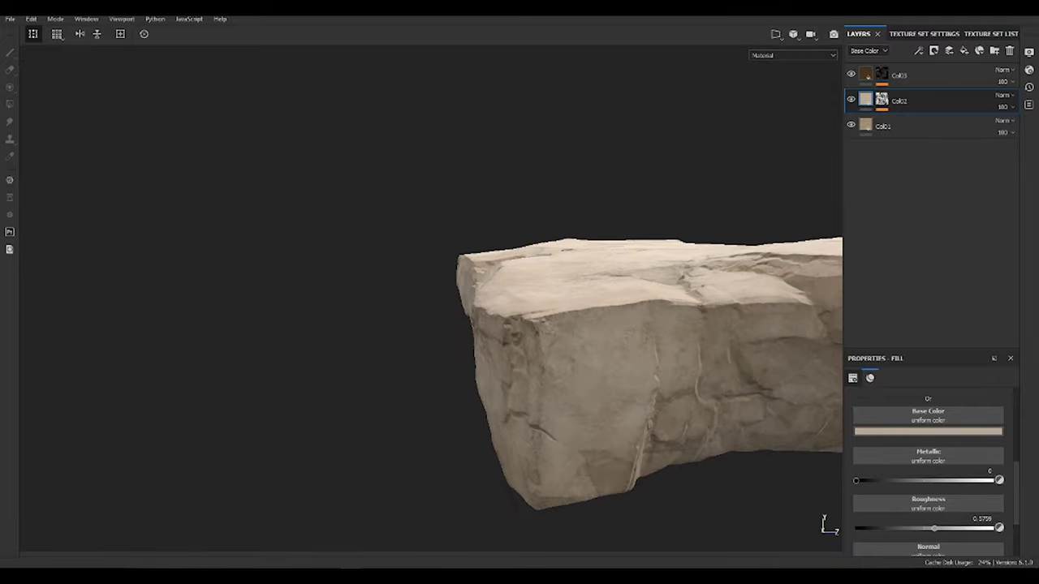
{"action": "left_click_drag", "start_coordinate": [882, 126], "coordinate": [896, 74]}
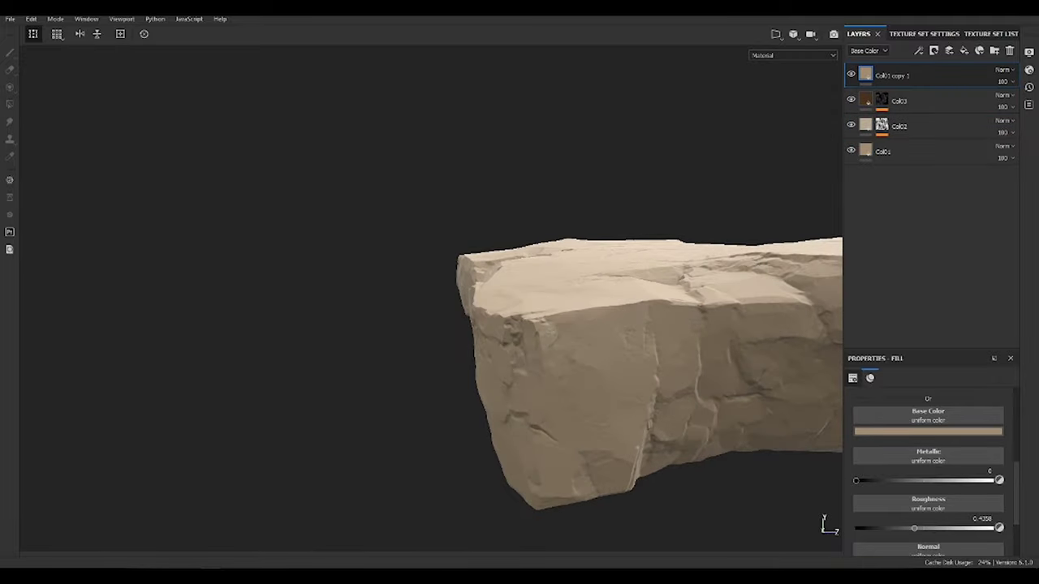
- Give Col01 copy 1 a pinkish base colour
{"action": "left_click", "coordinate": [963, 436]}
{"action": "left_click", "coordinate": [909, 487]}
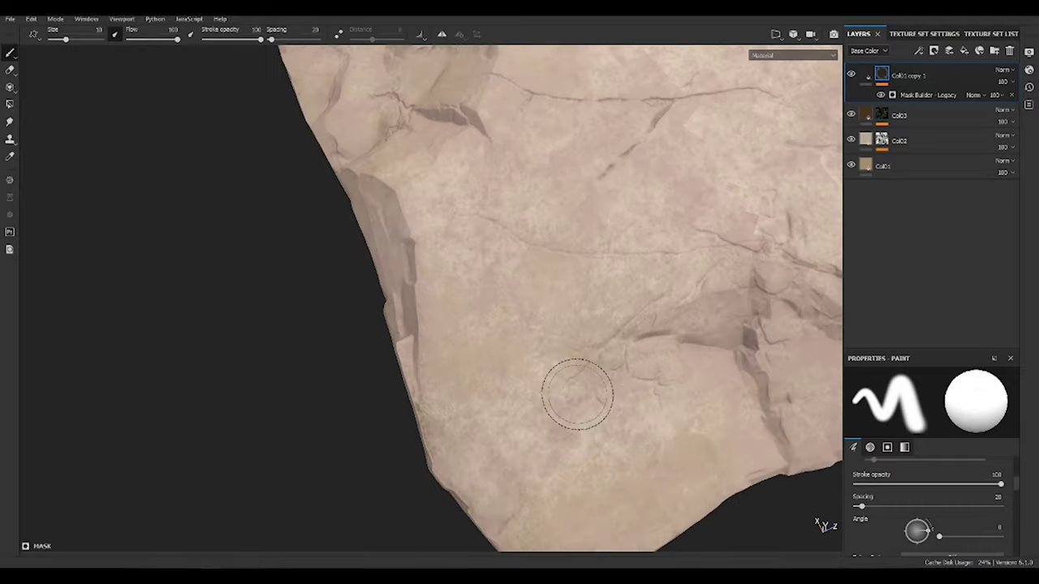
{"action": "mouse_move", "coordinate": [577, 394]}
{"action": "left_mouse_down", "text": "alt"}
{"action": "mouse_move", "coordinate": [255, 250]}
{"action": "mouse_move", "coordinate": [644, 294]}
{"action": "mouse_move", "coordinate": [524, 268]}
{"action": "mouse_move", "coordinate": [610, 484]}
{"action": "mouse_move", "coordinate": [454, 341]}
{"action": "mouse_move", "coordinate": [567, 325]}
{"action": "left_mouse_up", "text": "alt"}
- In roughness view, adjust Col03's roughness and raise Col01 copy 1's to about 0.79
{"action": "left_click", "coordinate": [901, 114]}
{"action": "key", "text": "c"}
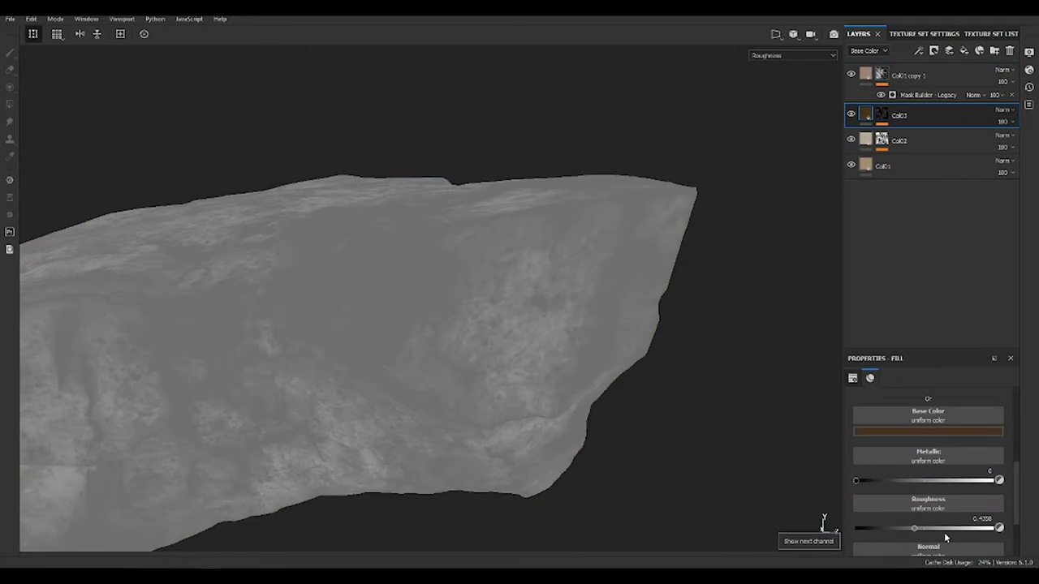
{"action": "scroll", "coordinate": [944, 532], "scroll_direction": "down", "scroll_amount": 1}
{"action": "left_click_drag", "start_coordinate": [914, 496], "coordinate": [925, 496]}
{"action": "left_click", "coordinate": [862, 75]}
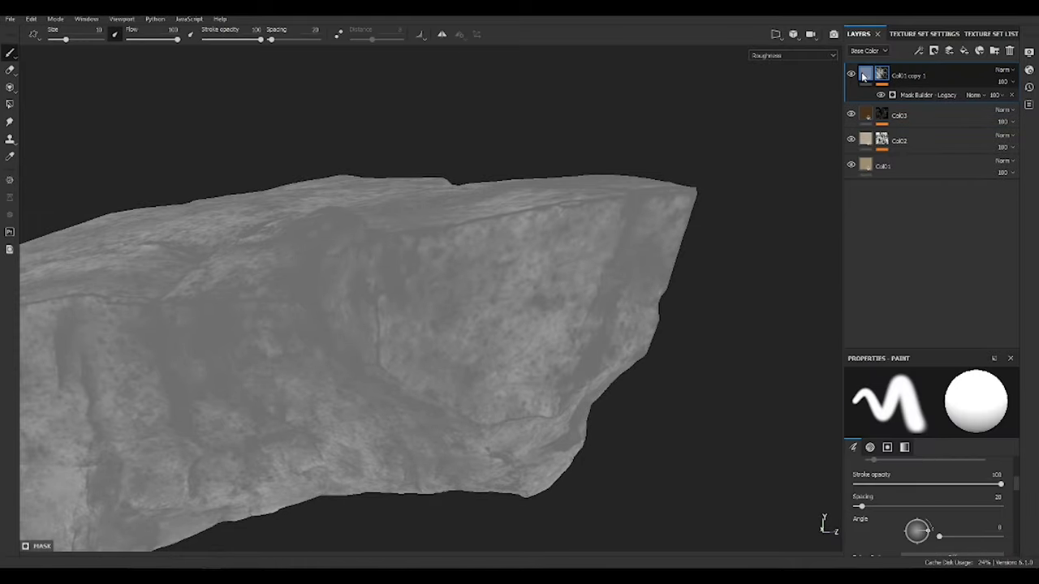
{"action": "left_click", "coordinate": [863, 75]}
{"action": "left_click_drag", "start_coordinate": [925, 452], "coordinate": [953, 451]}
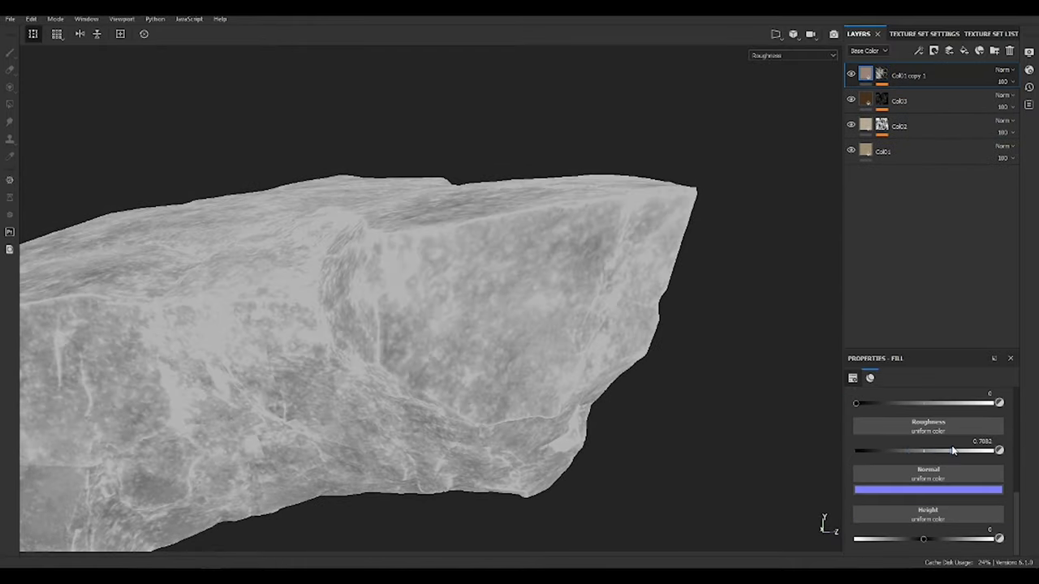
{"action": "mouse_move", "coordinate": [616, 382]}
{"action": "left_mouse_down", "text": "alt"}
{"action": "mouse_move", "coordinate": [505, 292]}
{"action": "mouse_move", "coordinate": [527, 333]}
{"action": "left_mouse_up", "text": "alt"}
- Tune Col01 copy 1's mask generator, ending at level 0.28 and grunge 0.36
{"action": "left_click", "coordinate": [881, 74], "text": "alt"}
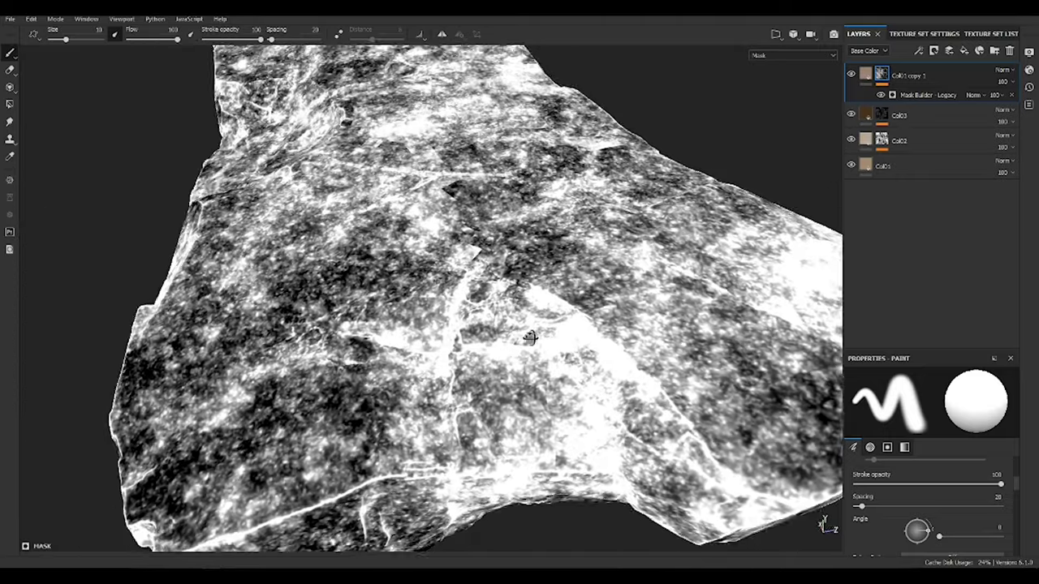
{"action": "left_click", "coordinate": [925, 95]}
{"action": "mouse_move", "coordinate": [921, 466]}
{"action": "left_mouse_down"}
{"action": "mouse_move", "coordinate": [945, 467]}
{"action": "mouse_move", "coordinate": [901, 464]}
{"action": "left_mouse_up"}
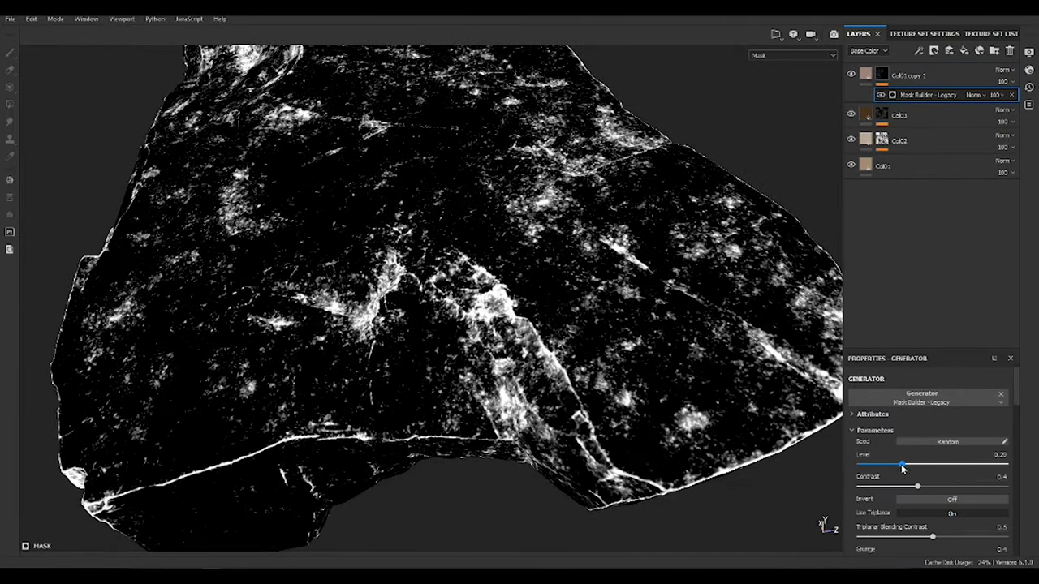
{"action": "mouse_move", "coordinate": [519, 268]}
{"action": "left_mouse_down", "text": "alt"}
{"action": "mouse_move", "coordinate": [537, 340]}
{"action": "mouse_move", "coordinate": [584, 349]}
{"action": "left_mouse_up", "text": "alt"}
{"action": "left_click_drag", "start_coordinate": [931, 536], "coordinate": [898, 526]}
{"action": "scroll", "coordinate": [927, 531], "scroll_direction": "down", "scroll_amount": 1}
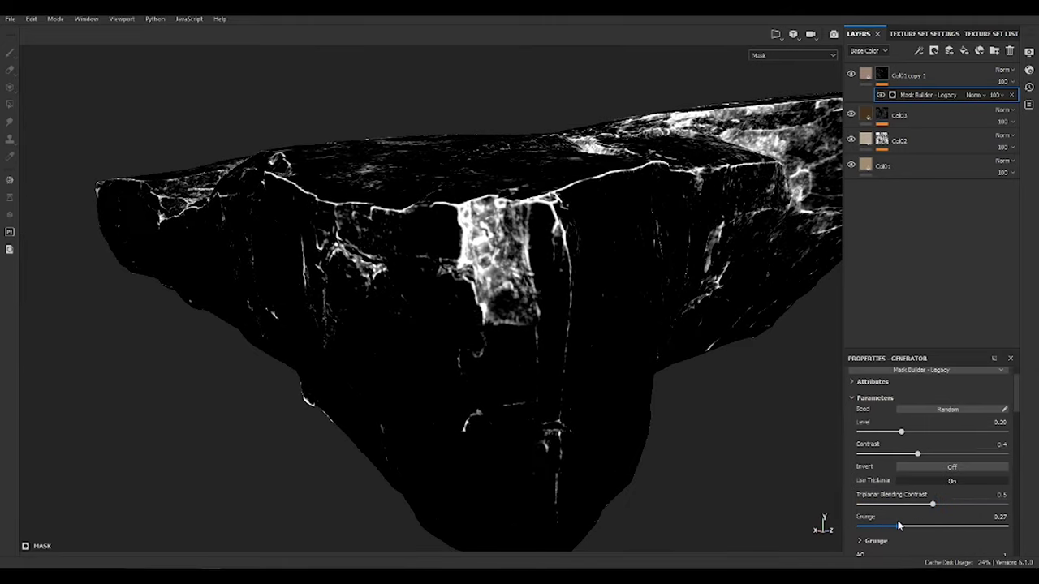
{"action": "left_click_drag", "start_coordinate": [520, 324], "coordinate": [487, 374], "text": "alt"}
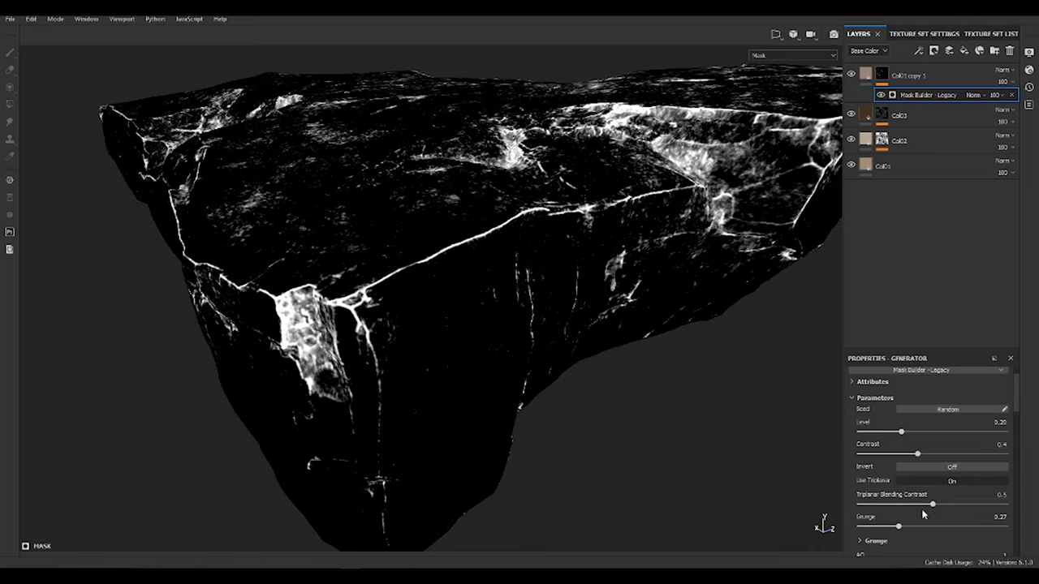
{"action": "left_click_drag", "start_coordinate": [934, 505], "coordinate": [910, 525]}
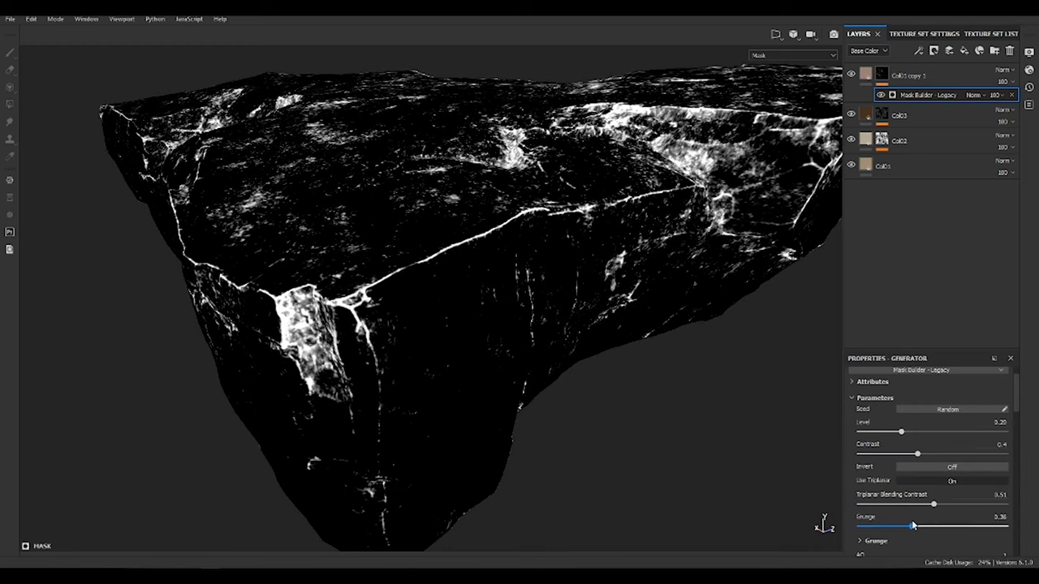
{"action": "scroll", "coordinate": [892, 511], "scroll_direction": "down", "scroll_amount": 2}
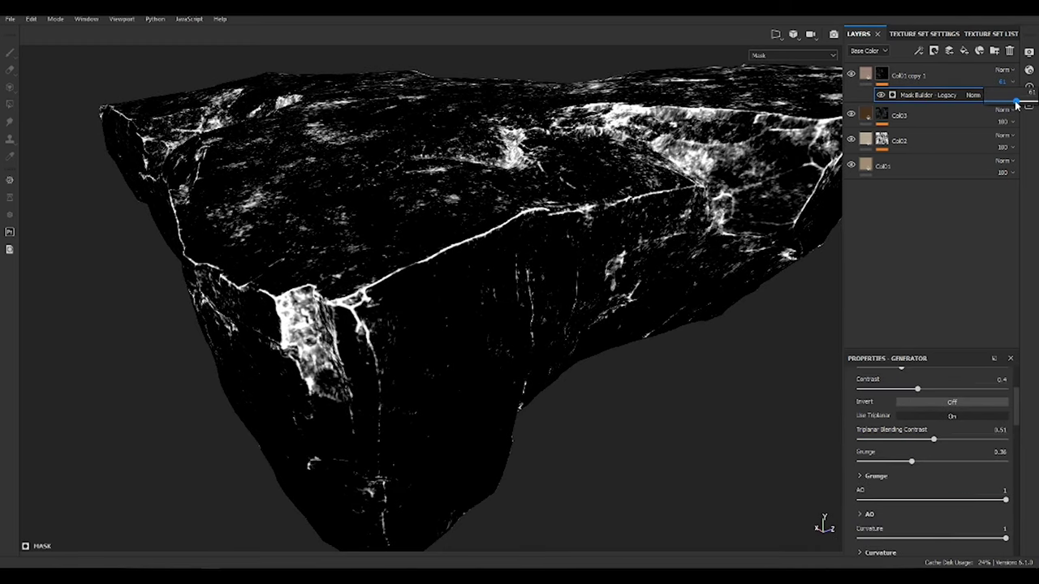
- Darken Col01 copy 1's base colour to grey-brown in full material view
{"action": "key", "text": "m"}
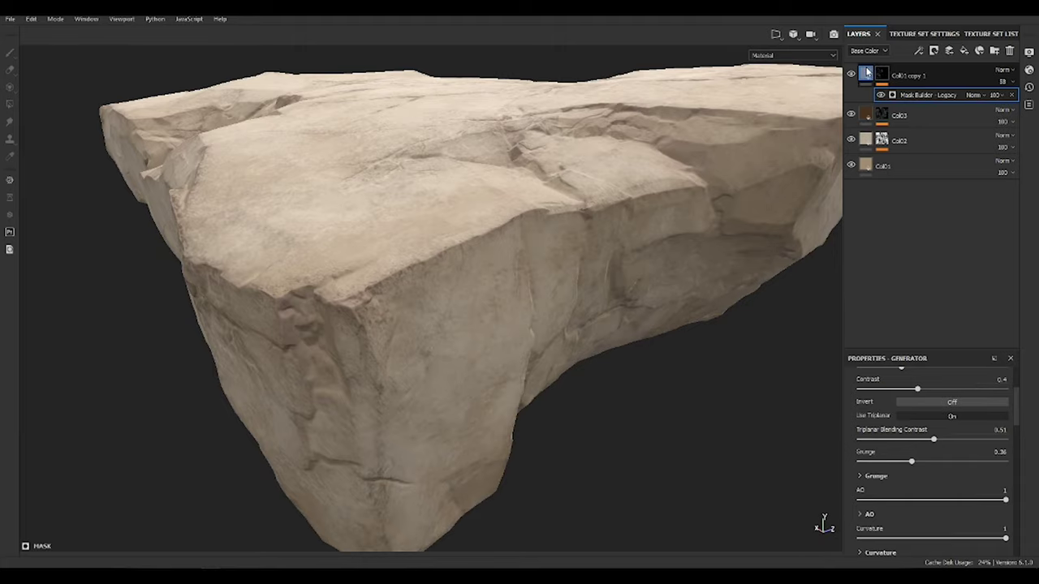
{"action": "left_click", "coordinate": [866, 73]}
{"action": "left_click", "coordinate": [955, 460]}
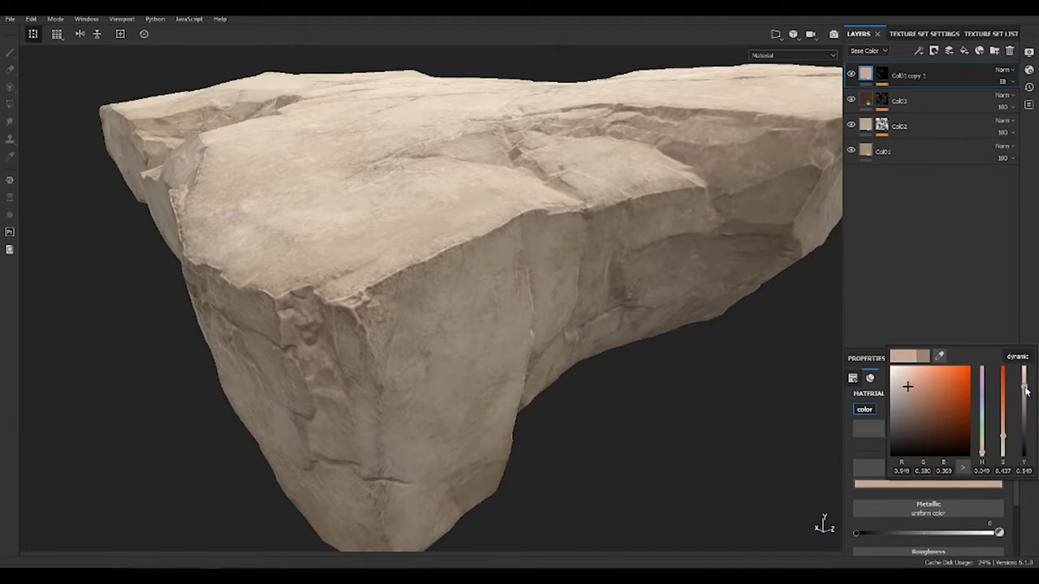
{"action": "mouse_move", "coordinate": [753, 397]}
{"action": "left_mouse_down", "text": "alt"}
{"action": "mouse_move", "coordinate": [493, 301]}
{"action": "mouse_move", "coordinate": [632, 417]}
{"action": "mouse_move", "coordinate": [771, 438]}
{"action": "left_mouse_up", "text": "alt"}
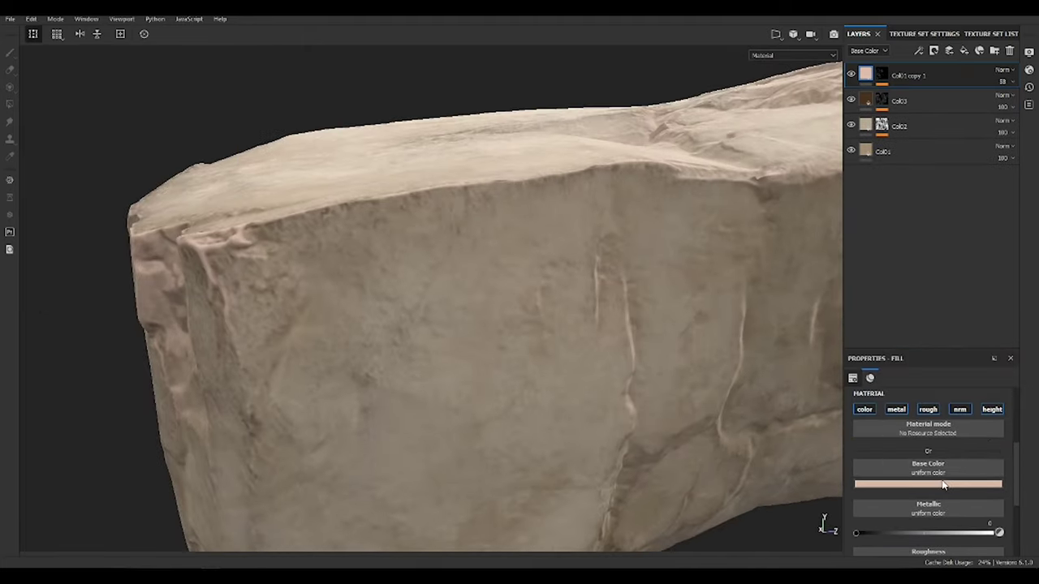
{"action": "left_click", "coordinate": [956, 485]}
{"action": "left_click", "coordinate": [1024, 412]}
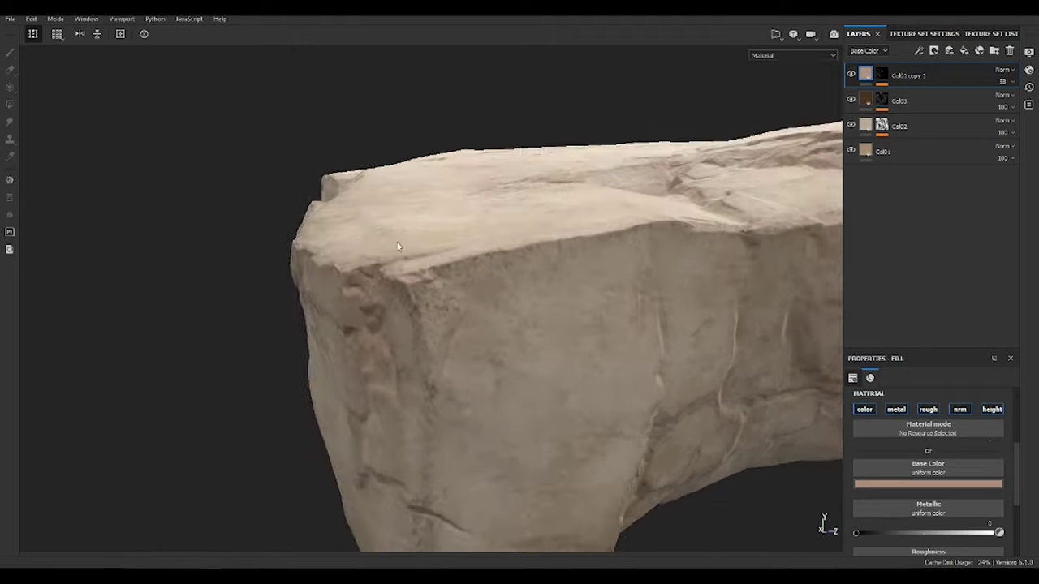
- Lower the Col03 opacity and drop Col02's opacity to 76
{"action": "left_click_drag", "start_coordinate": [520, 309], "coordinate": [455, 293], "text": "alt"}
{"action": "left_click", "coordinate": [898, 101]}
{"action": "left_click_drag", "start_coordinate": [1006, 106], "coordinate": [1014, 129]}
{"action": "mouse_move", "coordinate": [454, 244]}
{"action": "left_mouse_down", "text": "alt"}
{"action": "mouse_move", "coordinate": [487, 279]}
{"action": "mouse_move", "coordinate": [568, 308]}
{"action": "left_mouse_up", "text": "alt"}
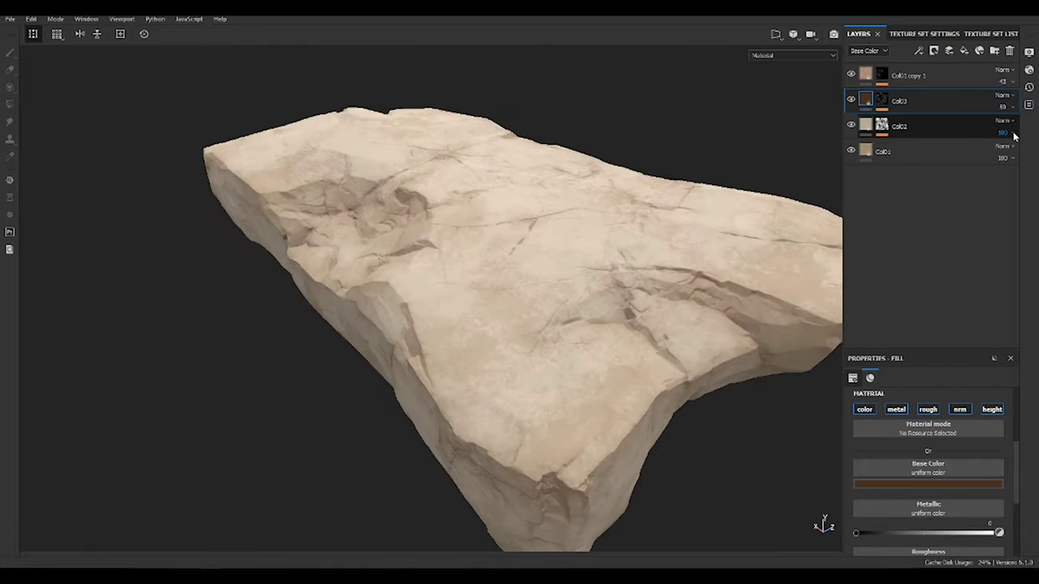
{"action": "left_click_drag", "start_coordinate": [1013, 137], "coordinate": [1015, 155]}
{"action": "mouse_move", "coordinate": [487, 284]}
{"action": "left_mouse_down", "text": "alt"}
{"action": "mouse_move", "coordinate": [364, 324]}
{"action": "mouse_move", "coordinate": [395, 116]}
{"action": "left_mouse_up", "text": "alt"}
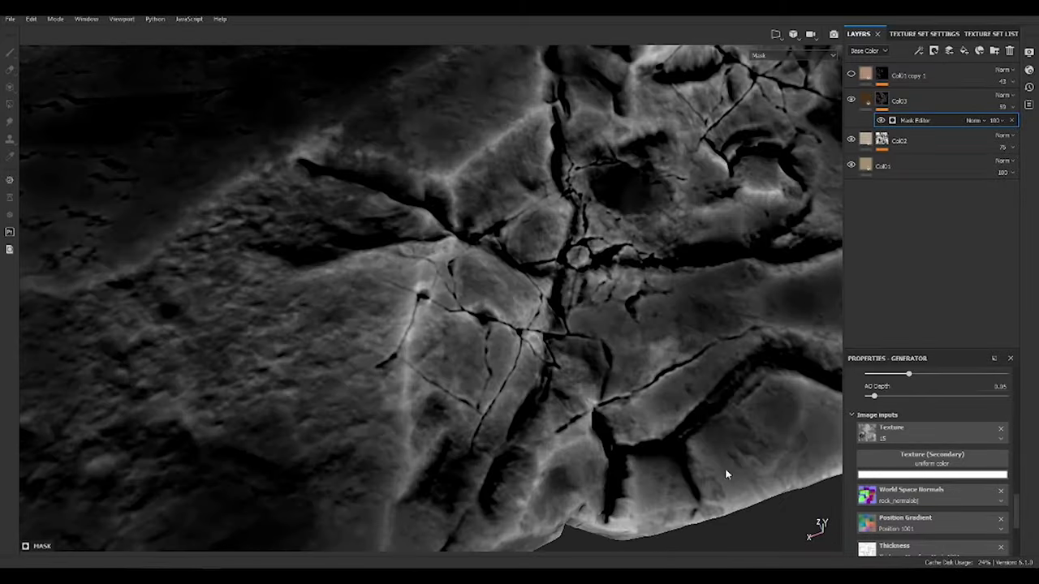
{"action": "left_click_drag", "start_coordinate": [726, 475], "coordinate": [661, 389], "text": "alt"}
- Remove the Mask Editor generator from Col03
{"action": "key", "text": "m"}
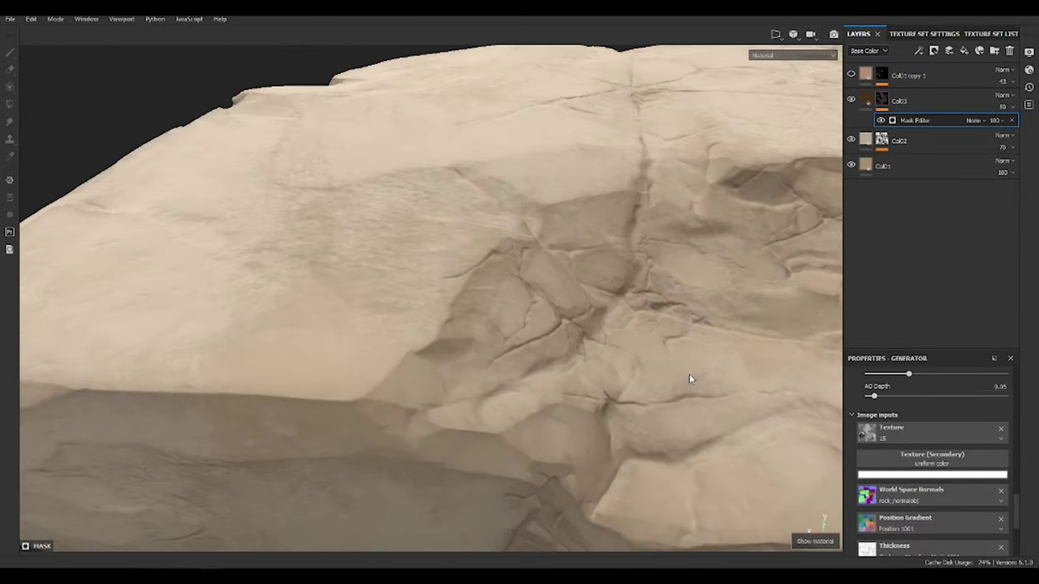
{"action": "scroll", "coordinate": [930, 454], "scroll_direction": "down", "scroll_amount": 5}
{"action": "scroll", "coordinate": [929, 467], "scroll_direction": "up", "scroll_amount": 2}
{"action": "key", "text": "Delete"}
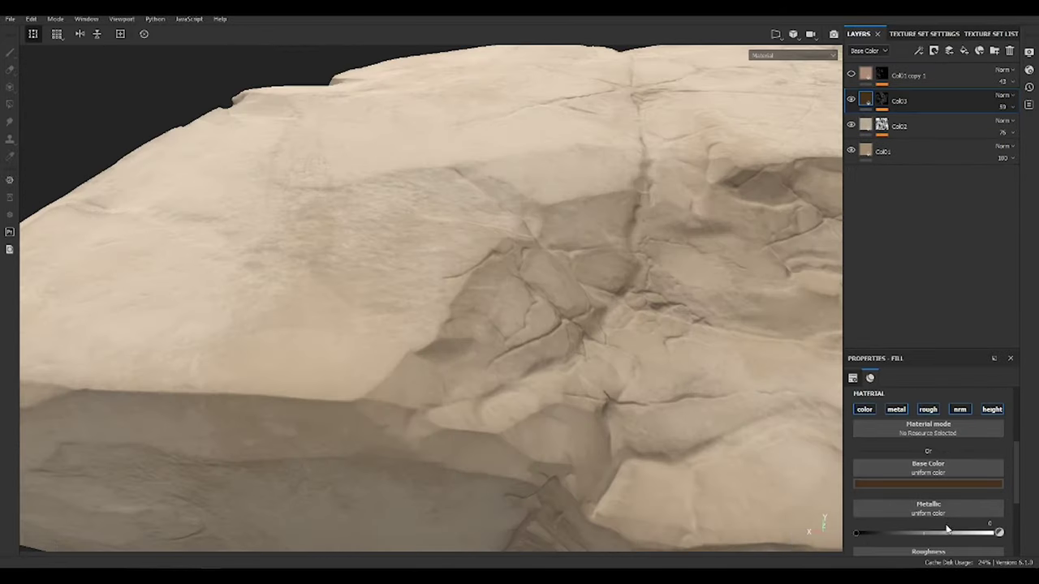
{"action": "scroll", "coordinate": [941, 519], "scroll_direction": "down", "scroll_amount": 3}
{"action": "scroll", "coordinate": [941, 533], "scroll_direction": "up", "scroll_amount": 4}
{"action": "scroll", "coordinate": [941, 533], "scroll_direction": "down", "scroll_amount": 3}
- Set Col03's Height value to 0.03
{"action": "left_click", "coordinate": [931, 539]}
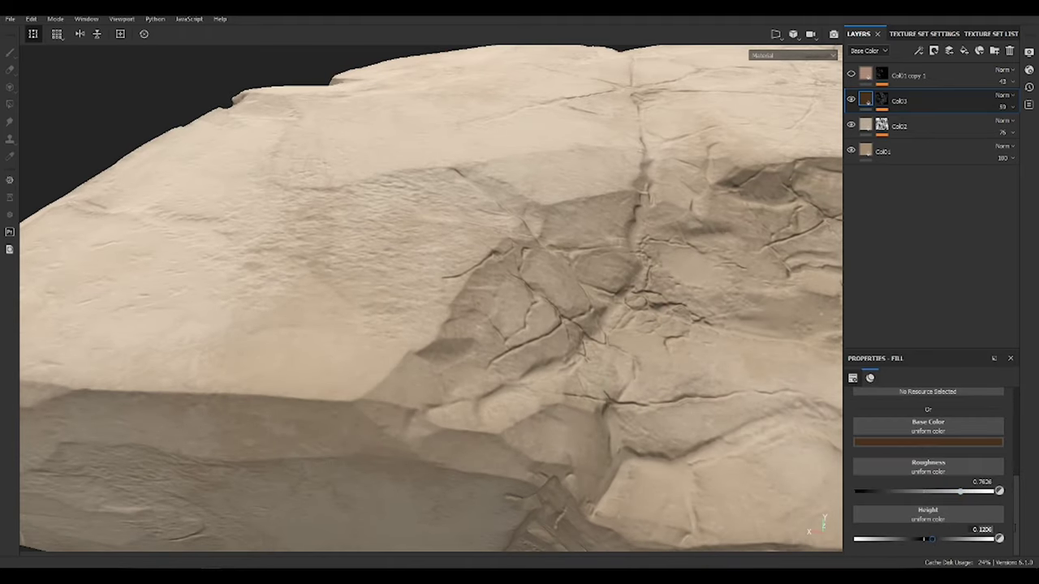
{"action": "type", "text": "0.03"}
{"action": "key", "text": "Return"}
{"action": "left_click_drag", "start_coordinate": [529, 395], "coordinate": [701, 436], "text": "alt"}
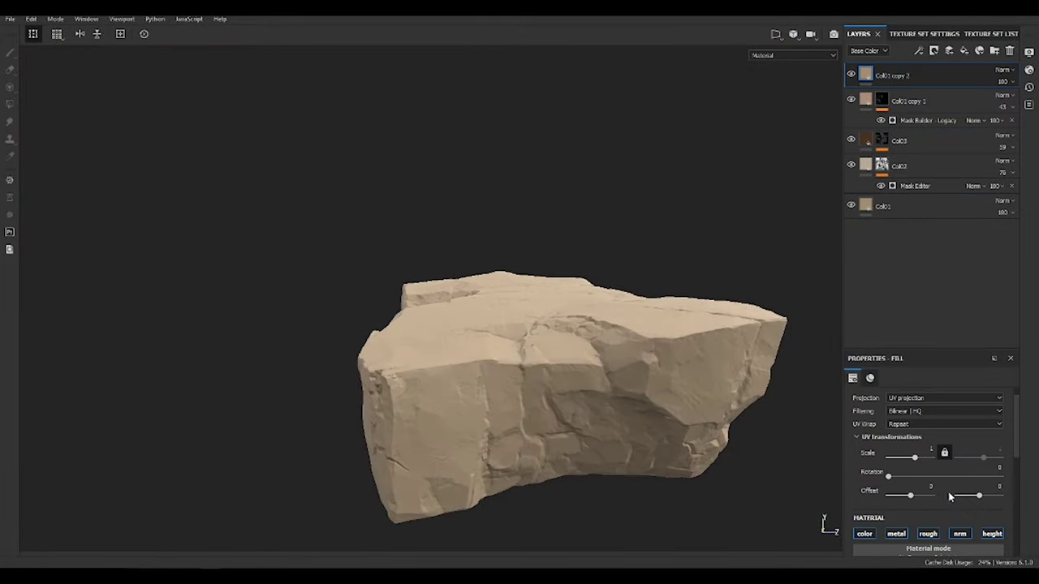
- Tint Col01 copy 2 orange-red and adjust its Mask Editor generator
{"action": "mouse_move", "coordinate": [972, 445]}
{"action": "left_mouse_down"}
{"action": "mouse_move", "coordinate": [912, 472]}
{"action": "mouse_move", "coordinate": [923, 471]}
{"action": "left_mouse_up"}
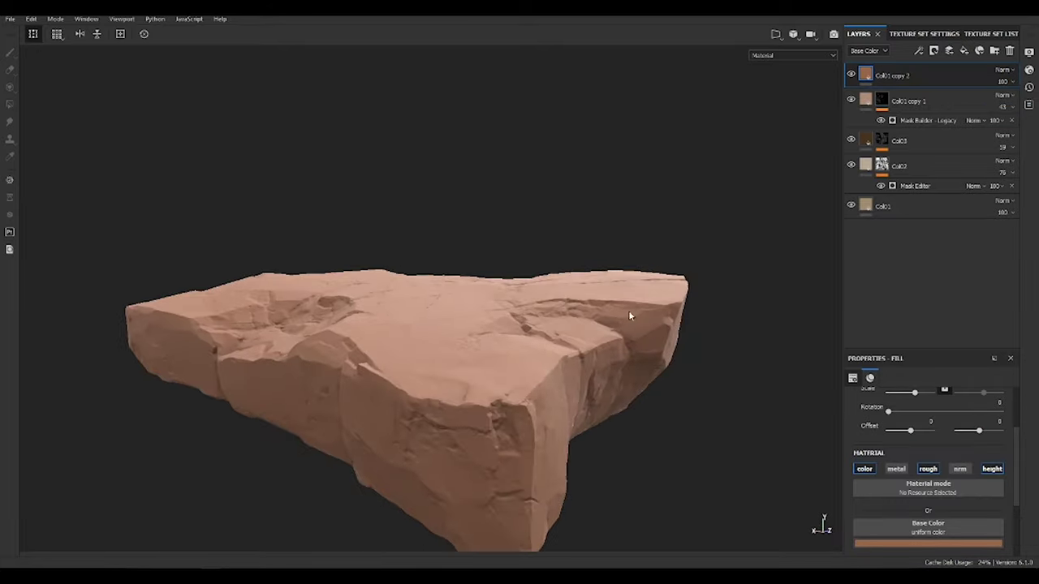
{"action": "left_click", "coordinate": [987, 542]}
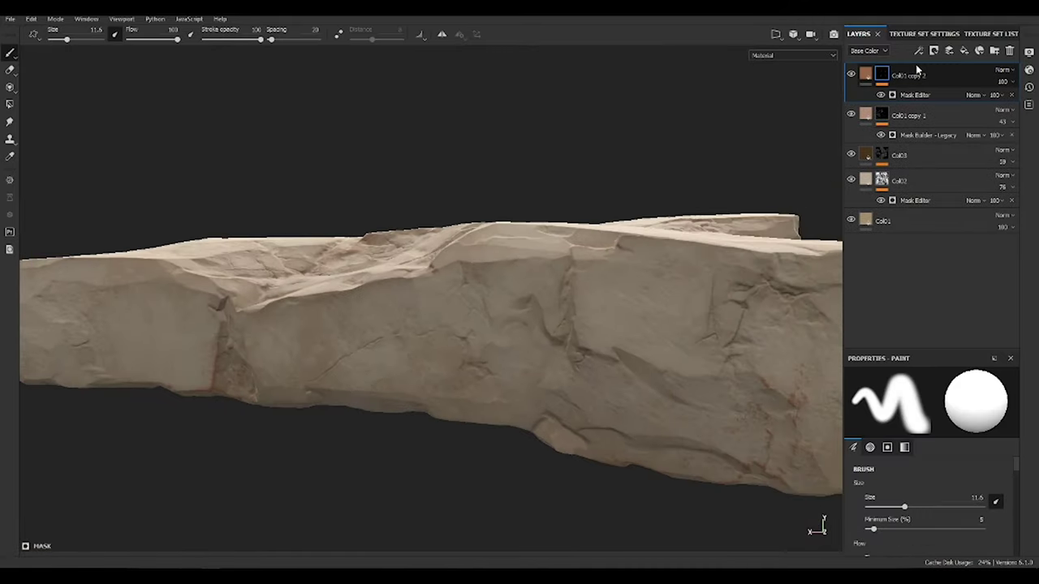
{"action": "left_click", "coordinate": [915, 94]}
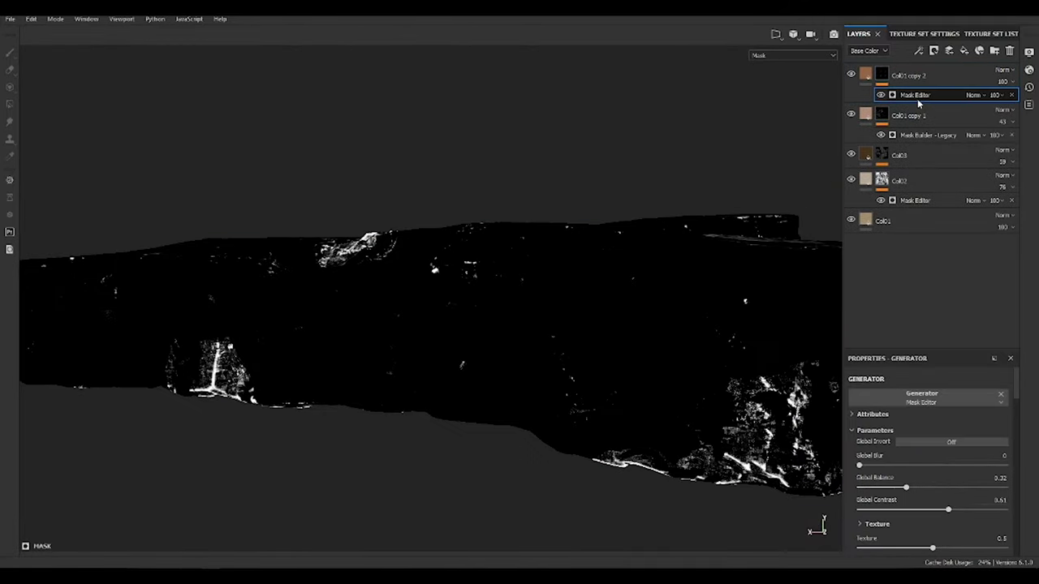
{"action": "scroll", "coordinate": [929, 436], "scroll_direction": "down", "scroll_amount": 5}
{"action": "scroll", "coordinate": [929, 437], "scroll_direction": "down", "scroll_amount": 5}
{"action": "left_click_drag", "start_coordinate": [556, 270], "coordinate": [452, 377], "text": "alt"}
{"action": "key", "text": "m"}
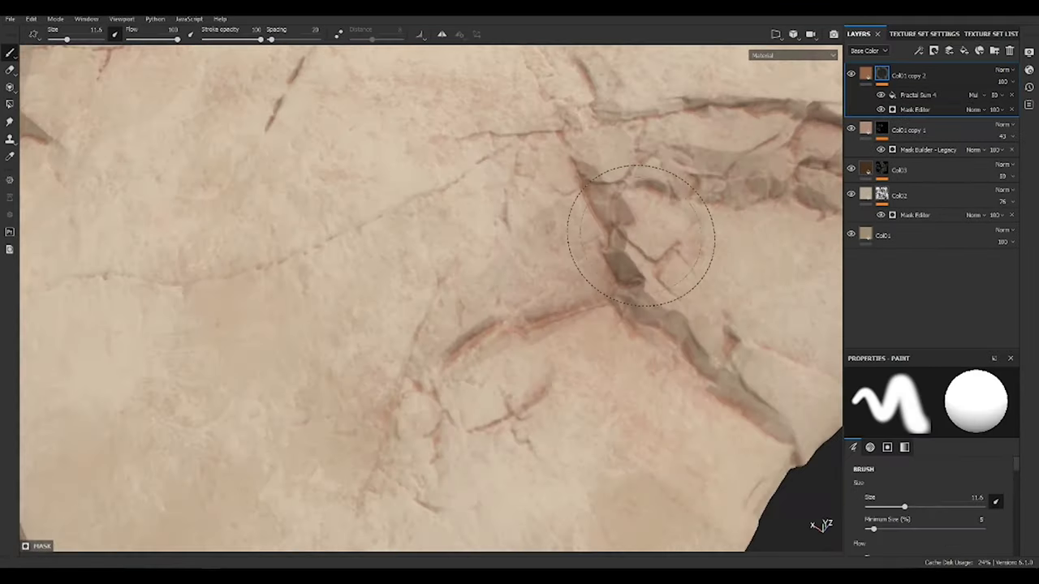
{"action": "left_click_drag", "start_coordinate": [641, 235], "coordinate": [274, 239], "text": "alt"}
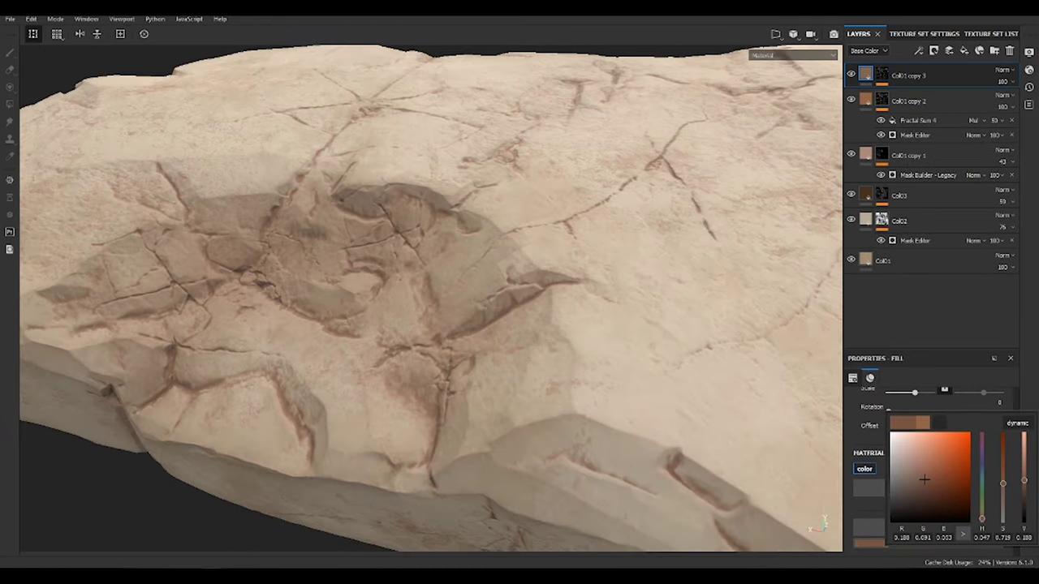
- Copy Col01 copy 2's mask effects onto Col01 copy 3 and adjust Global Balance
{"action": "left_click", "coordinate": [901, 114]}
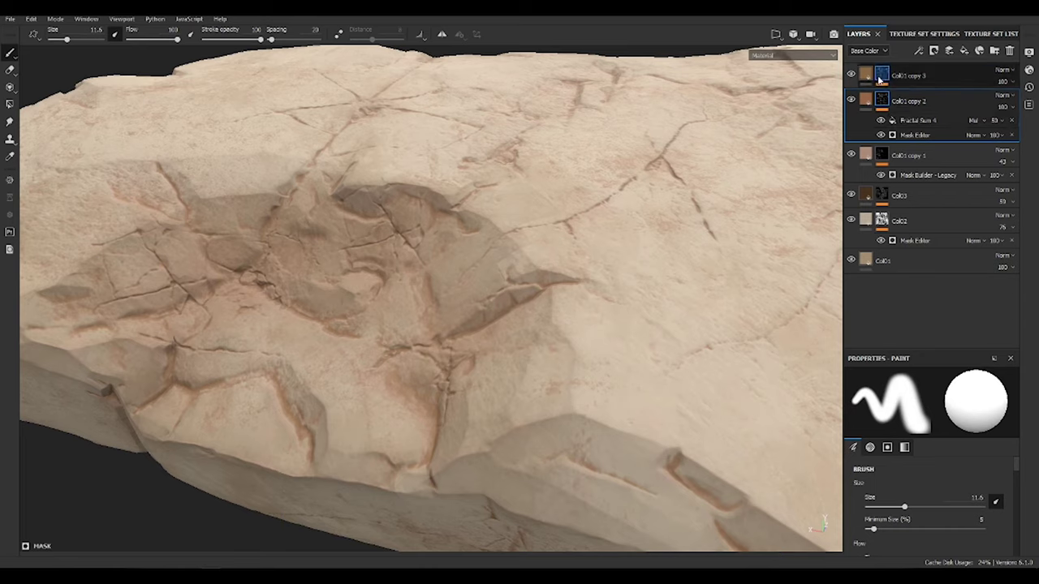
{"action": "left_click_drag", "start_coordinate": [880, 79], "coordinate": [881, 81]}
{"action": "left_click", "coordinate": [913, 108]}
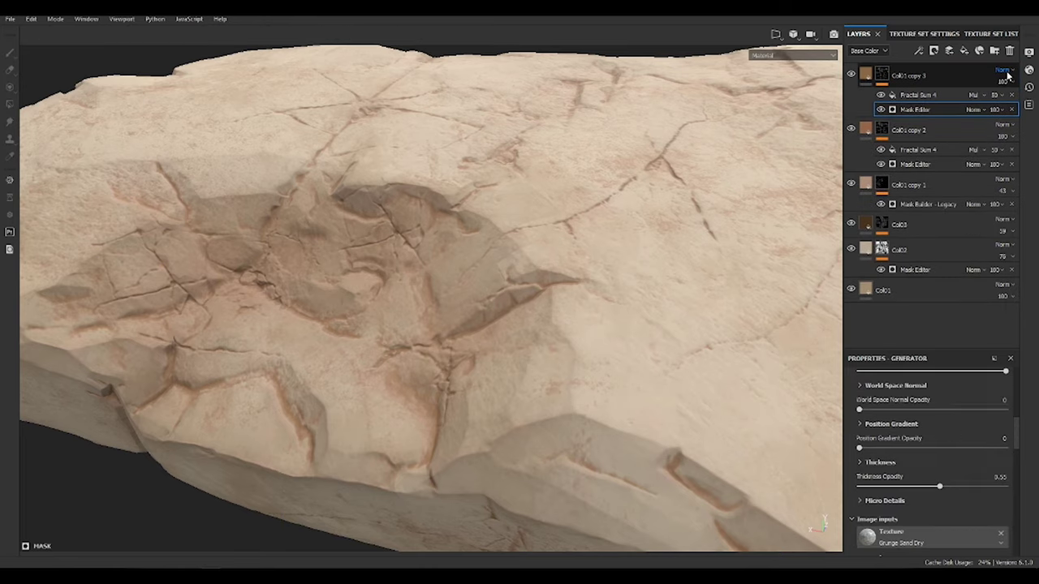
{"action": "scroll", "coordinate": [948, 487], "scroll_direction": "up", "scroll_amount": 3}
{"action": "left_click_drag", "start_coordinate": [937, 488], "coordinate": [954, 488]}
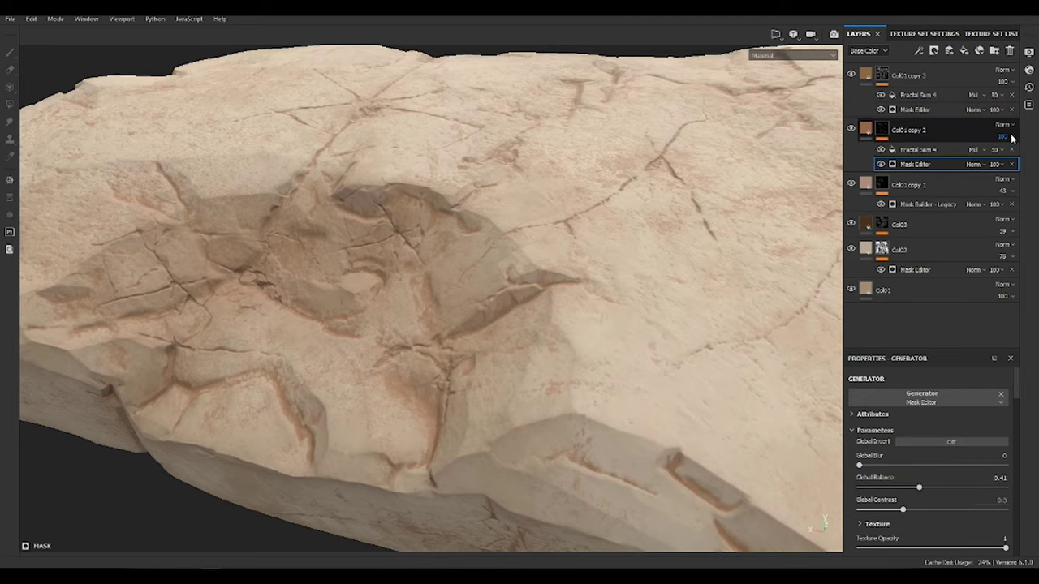
- Set Col01 copy 3's mask Ambient Occlusion Opacity to 0.74 and Global Contrast to 0
{"action": "left_click", "coordinate": [866, 76]}
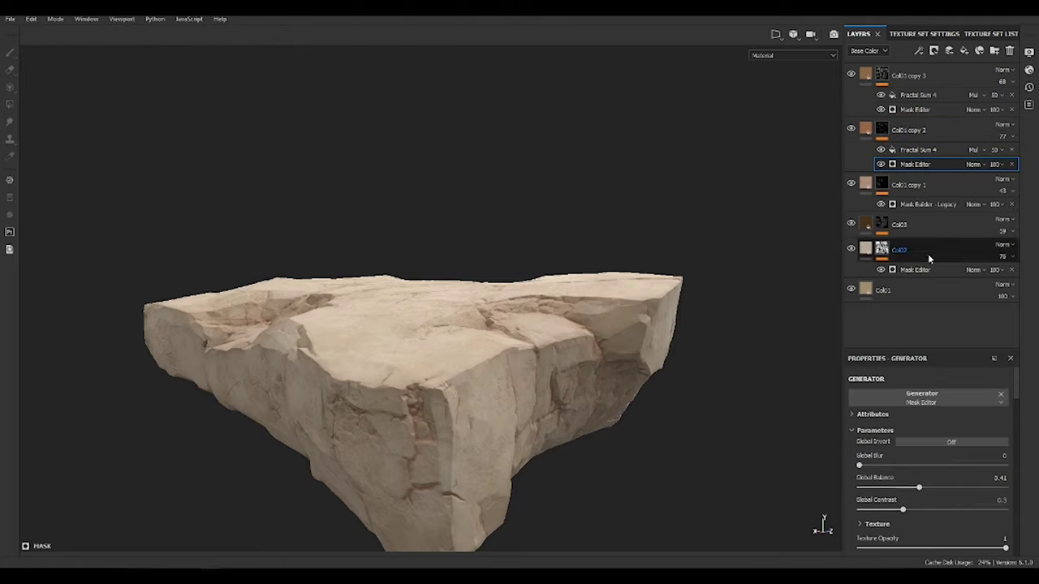
{"action": "scroll", "coordinate": [908, 511], "scroll_direction": "down", "scroll_amount": 3}
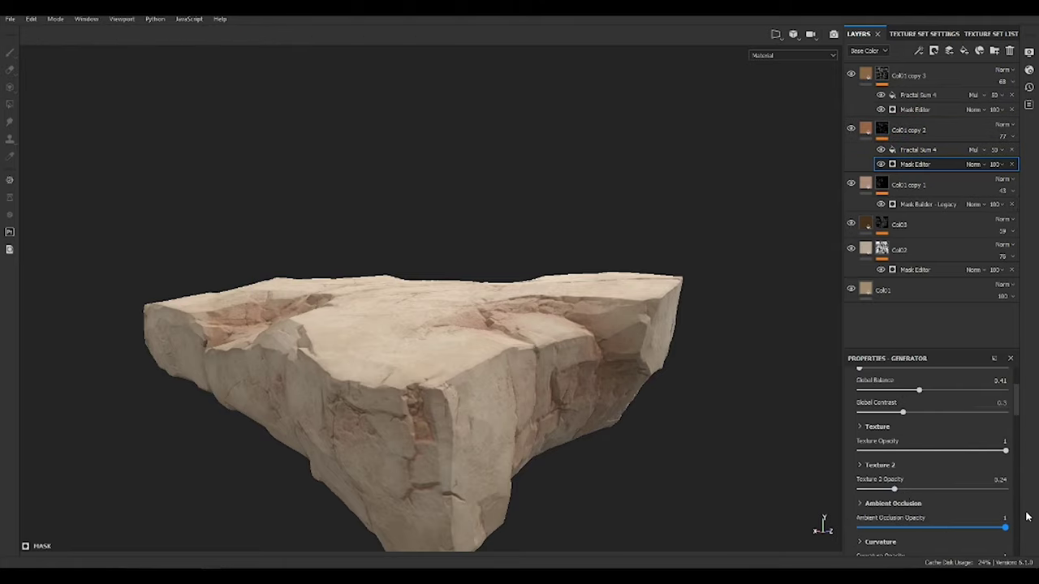
{"action": "left_click_drag", "start_coordinate": [1000, 528], "coordinate": [967, 527]}
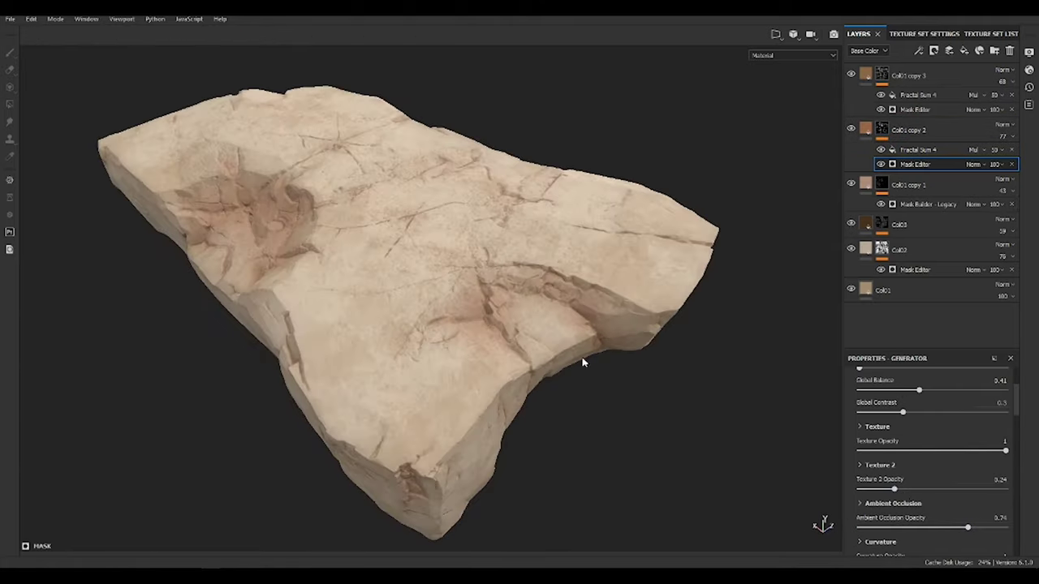
{"action": "left_click_drag", "start_coordinate": [581, 360], "coordinate": [590, 337], "text": "alt"}
{"action": "scroll", "coordinate": [591, 337], "scroll_direction": "up", "scroll_amount": 1}
{"action": "scroll", "coordinate": [922, 472], "scroll_direction": "up", "scroll_amount": 2}
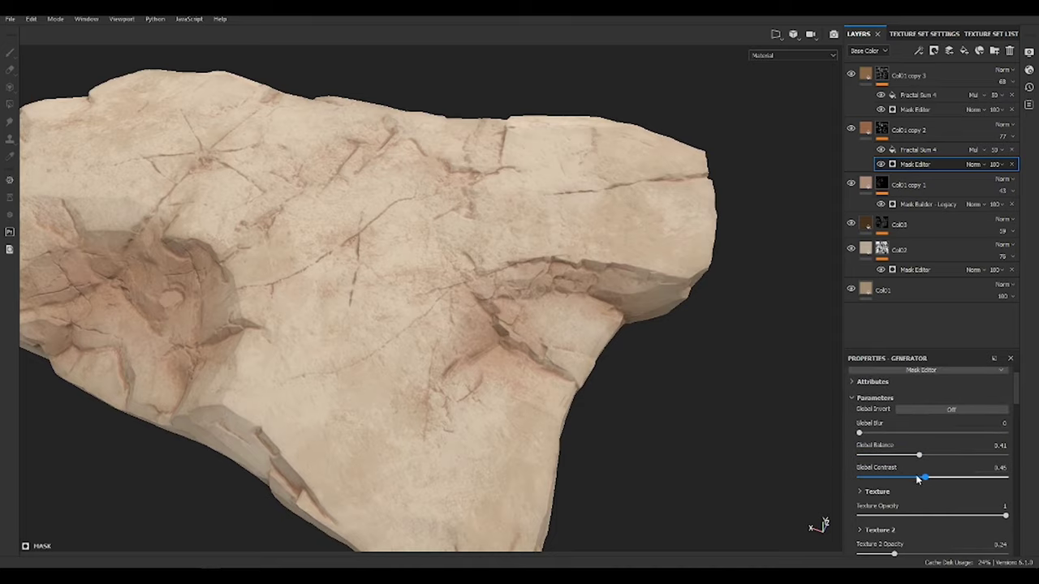
{"action": "left_click_drag", "start_coordinate": [918, 479], "coordinate": [838, 474]}
{"action": "mouse_move", "coordinate": [365, 365]}
{"action": "left_mouse_down", "text": "alt"}
{"action": "mouse_move", "coordinate": [152, 236]}
{"action": "mouse_move", "coordinate": [167, 248]}
{"action": "mouse_move", "coordinate": [622, 317]}
{"action": "mouse_move", "coordinate": [566, 394]}
{"action": "left_mouse_up", "text": "alt"}
{"action": "scroll", "coordinate": [566, 394], "scroll_direction": "up", "scroll_amount": 2}
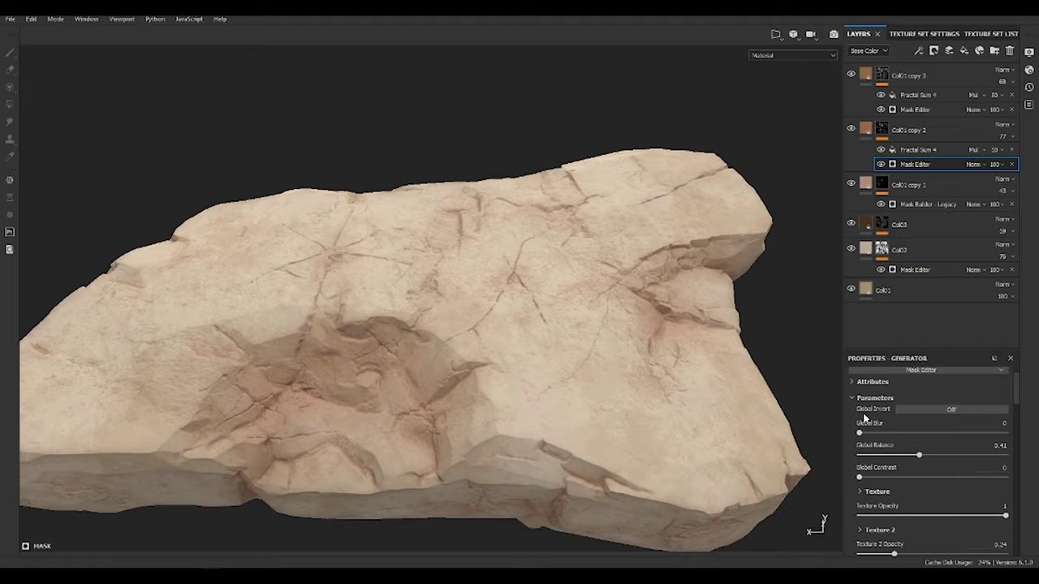
{"action": "scroll", "coordinate": [406, 324], "scroll_direction": "up", "scroll_amount": 5}
- Lower Col01 copy 2's height and fade the reddish crack layer way down
{"action": "left_click", "coordinate": [907, 130]}
{"action": "left_click_drag", "start_coordinate": [926, 539], "coordinate": [914, 542]}
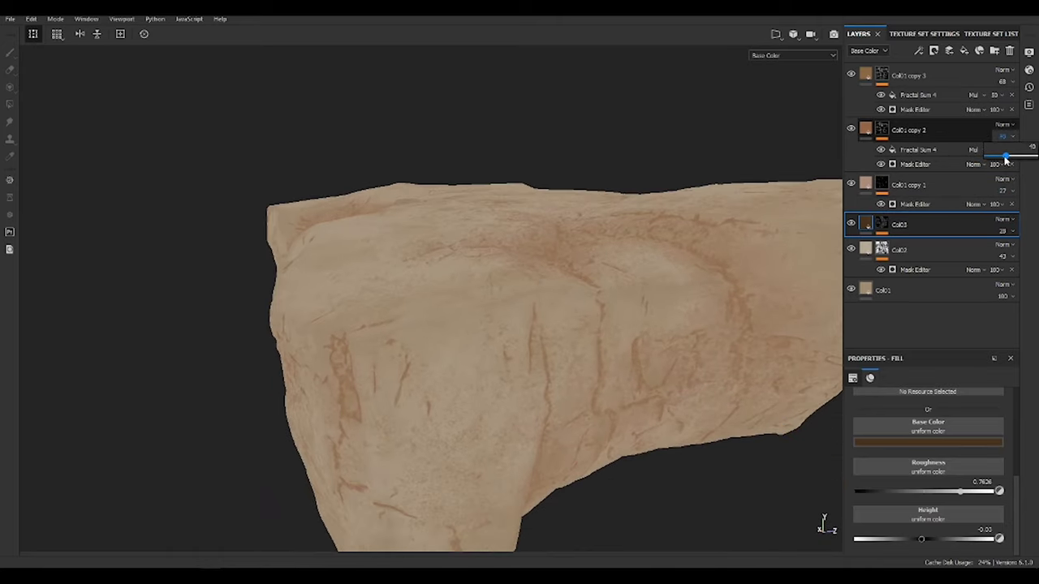
{"action": "left_click_drag", "start_coordinate": [1001, 96], "coordinate": [989, 105]}
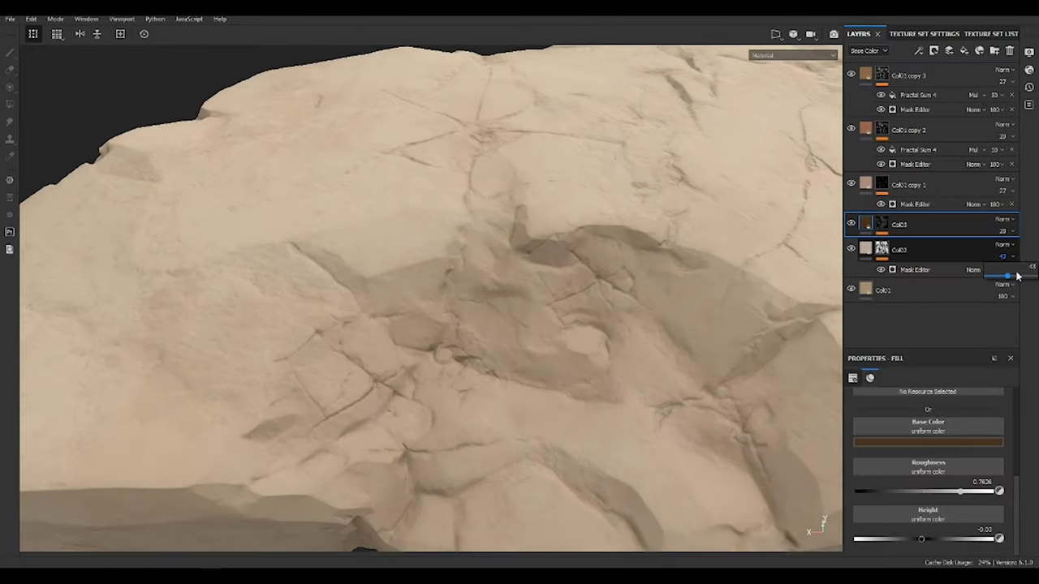
- Drop Col02's opacity to 34 and raise Col03's to 100
{"action": "left_click_drag", "start_coordinate": [996, 270], "coordinate": [990, 275]}
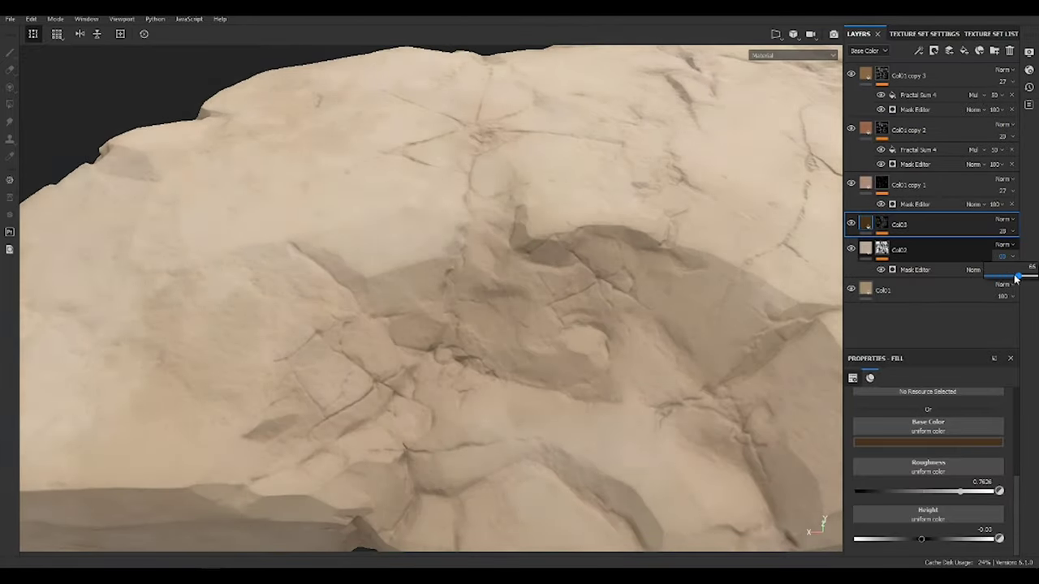
{"action": "key", "text": "b"}
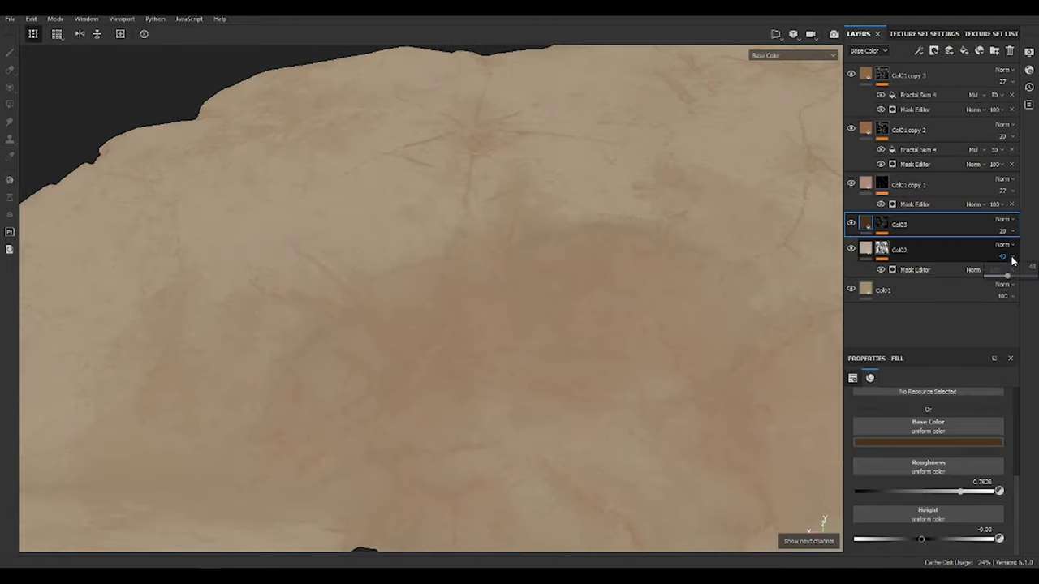
{"action": "left_click_drag", "start_coordinate": [1003, 279], "coordinate": [1006, 277]}
{"action": "left_click_drag", "start_coordinate": [778, 349], "coordinate": [503, 308], "text": "alt"}
{"action": "left_click_drag", "start_coordinate": [1004, 255], "coordinate": [1026, 253]}
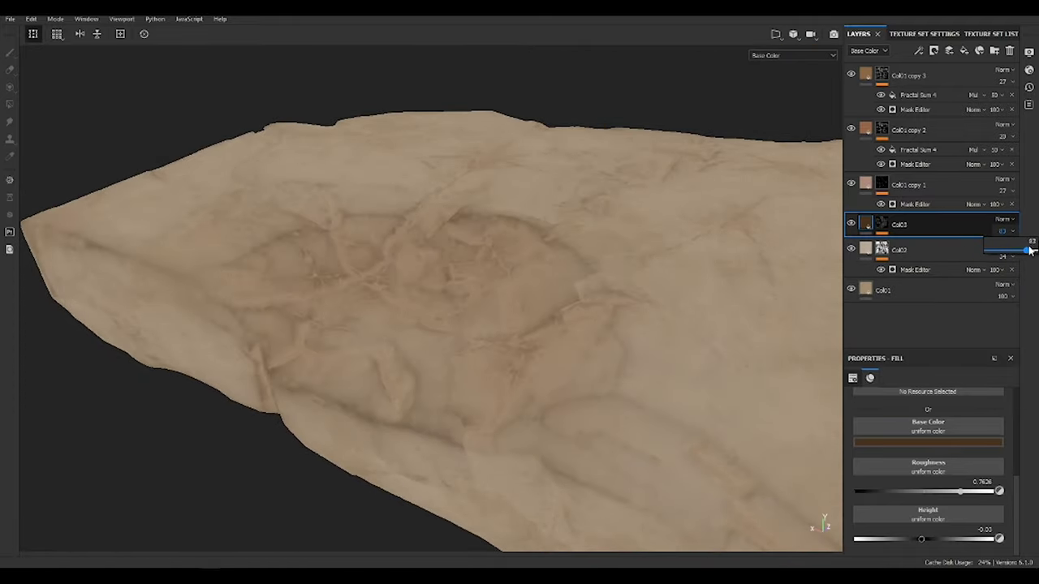
{"action": "mouse_move", "coordinate": [163, 267]}
{"action": "left_mouse_down", "text": "alt"}
{"action": "mouse_move", "coordinate": [278, 262]}
{"action": "mouse_move", "coordinate": [551, 321]}
{"action": "left_mouse_up", "text": "alt"}
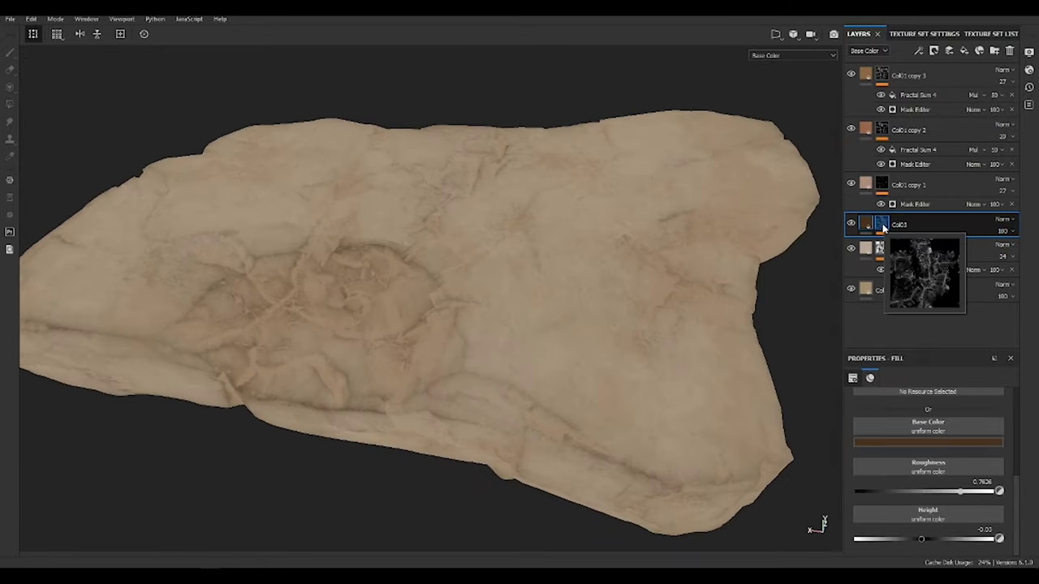
{"action": "left_click", "coordinate": [883, 224]}
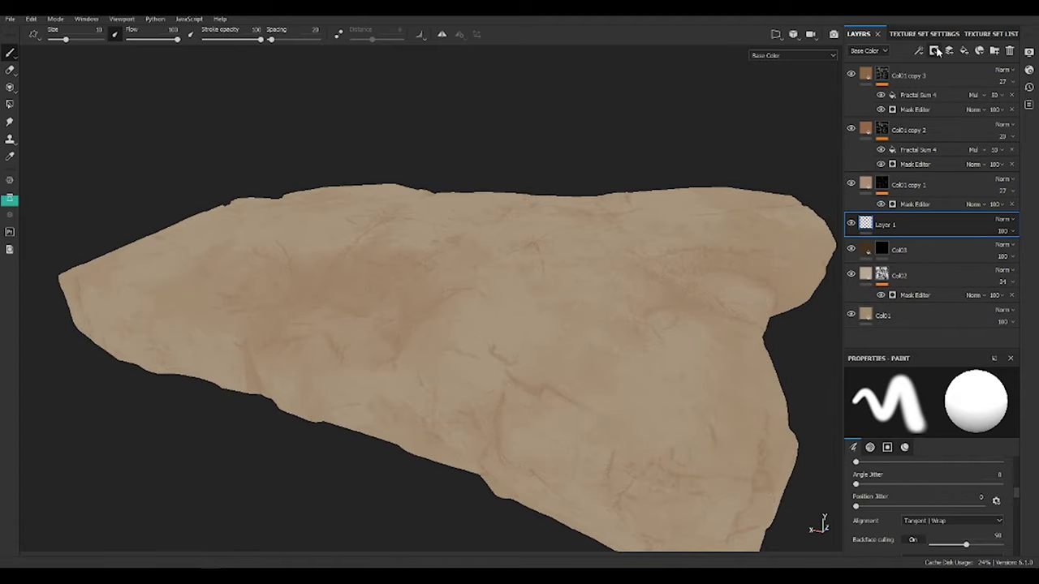
- Add a Grunge Rock fill to Col03's mask with tri-planar projection
{"action": "left_click", "coordinate": [934, 51]}
{"action": "left_click", "coordinate": [953, 88]}
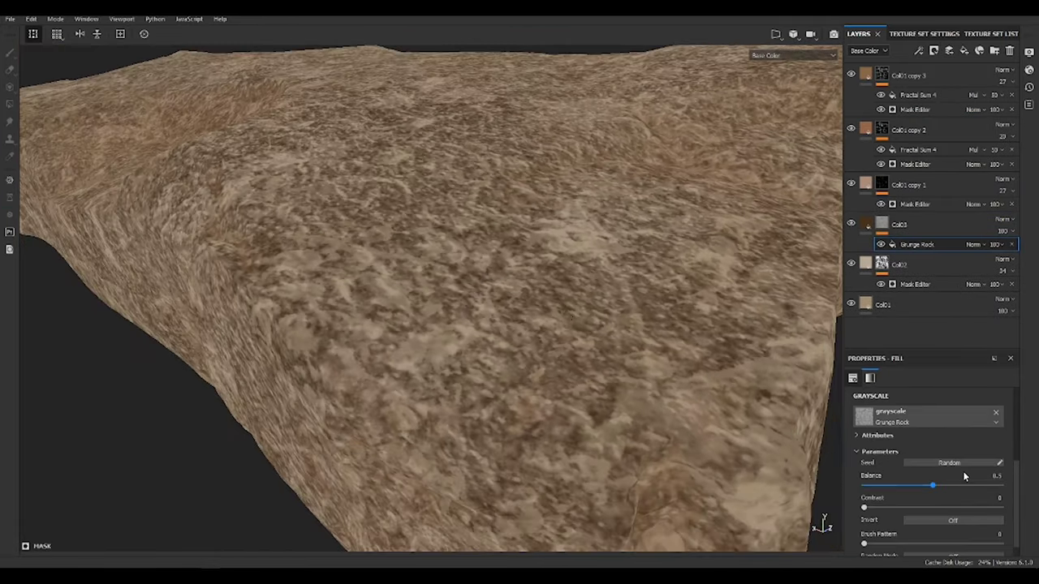
{"action": "left_click", "coordinate": [945, 415]}
{"action": "left_click", "coordinate": [933, 431]}
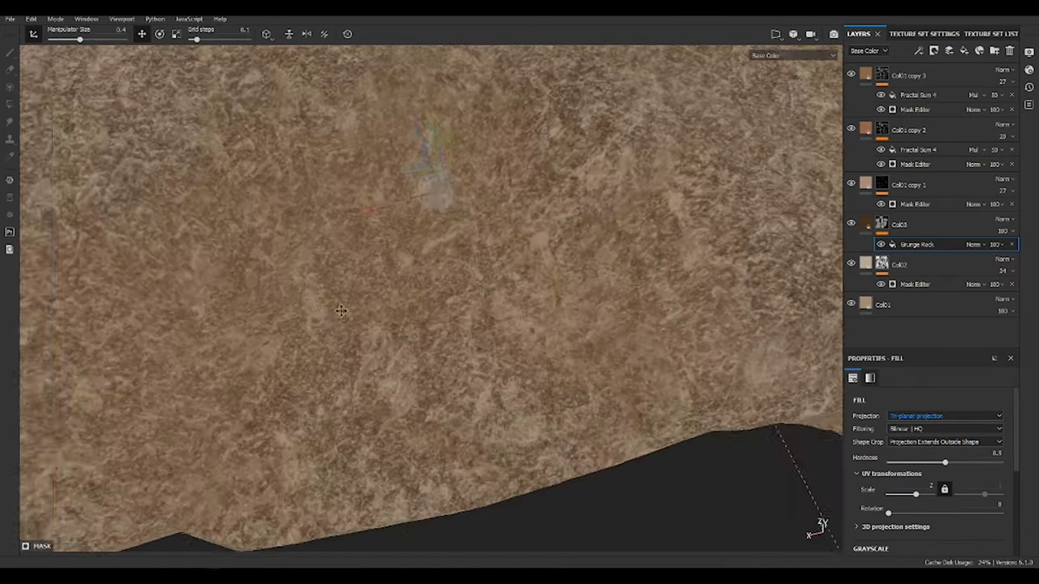
{"action": "mouse_move", "coordinate": [79, 190]}
{"action": "left_mouse_down", "text": "alt"}
{"action": "mouse_move", "coordinate": [558, 334]}
{"action": "mouse_move", "coordinate": [493, 401]}
{"action": "left_mouse_up", "text": "alt"}
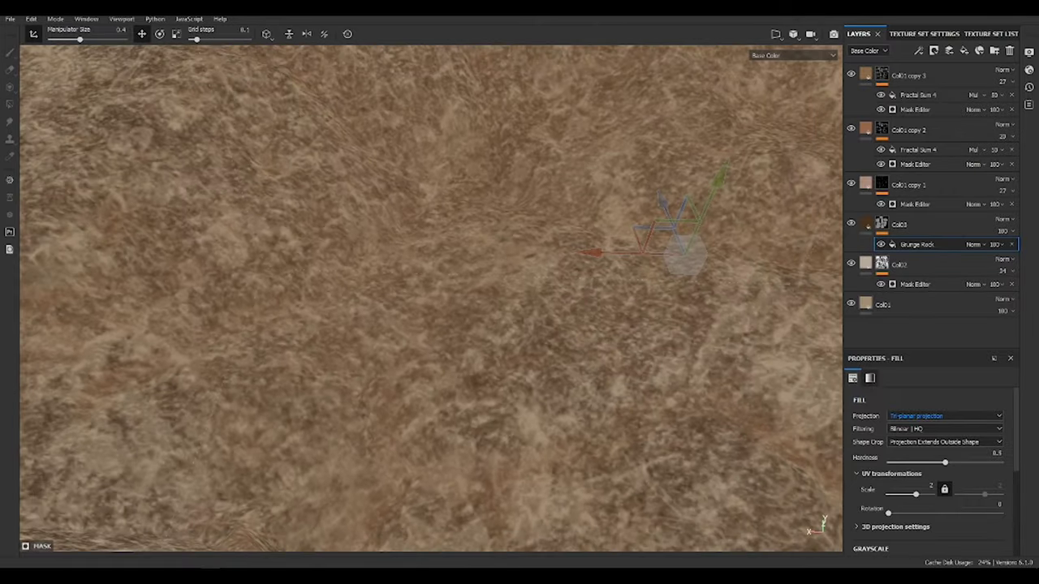
- Add a Mask Editor in Multiply to Col03's mask and lower Col03's opacity to 38
{"action": "left_click_drag", "start_coordinate": [882, 222], "coordinate": [888, 231]}
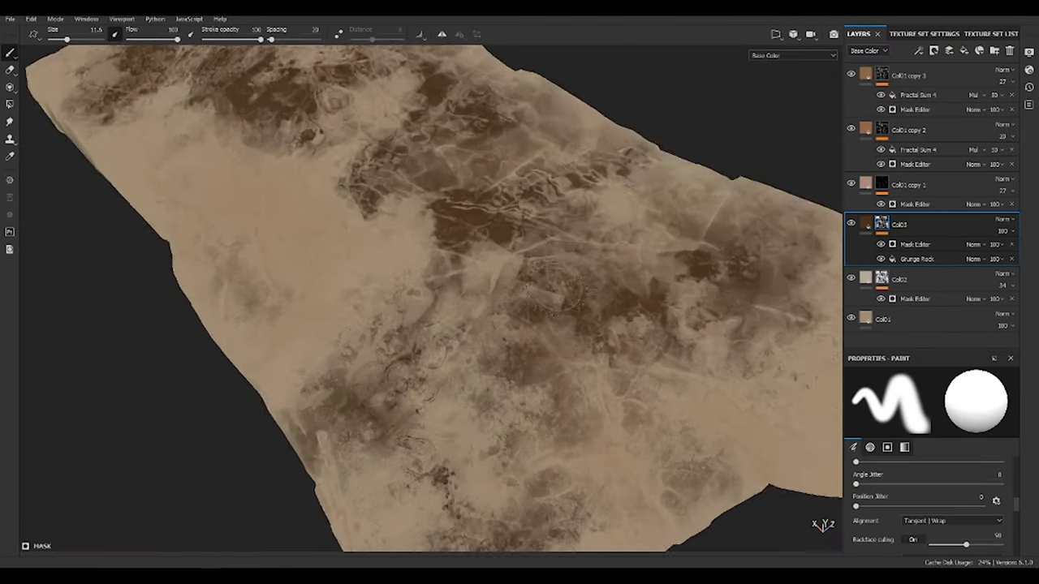
{"action": "left_click", "coordinate": [973, 244]}
{"action": "left_click", "coordinate": [984, 53]}
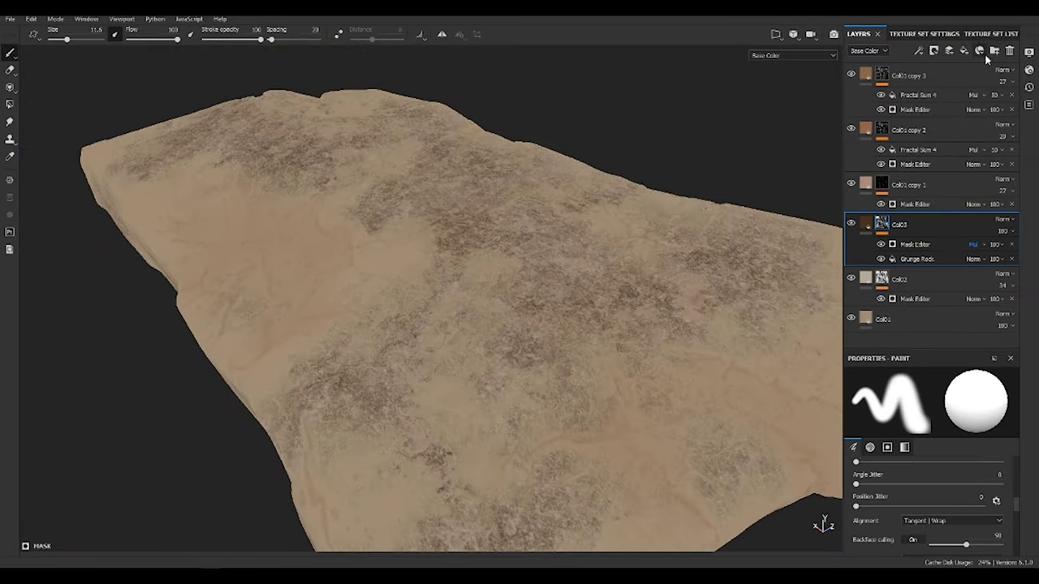
{"action": "scroll", "coordinate": [528, 288], "scroll_direction": "up", "scroll_amount": 5}
{"action": "scroll", "coordinate": [527, 284], "scroll_direction": "up", "scroll_amount": 5}
{"action": "left_click_drag", "start_coordinate": [1004, 231], "coordinate": [951, 247]}
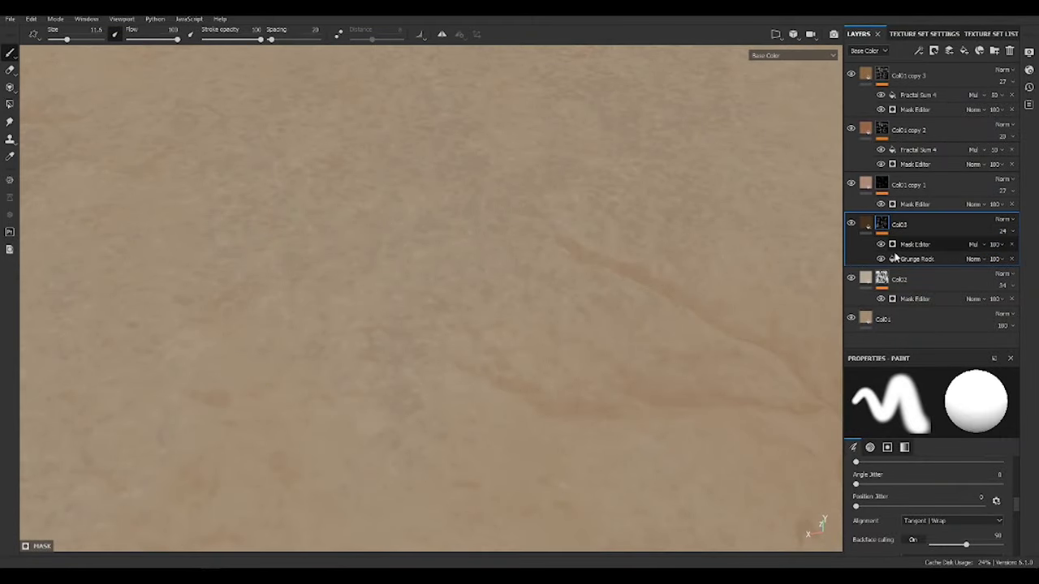
- Review Col03's fill settings and toggle the layer's visibility to compare
{"action": "scroll", "coordinate": [598, 239], "scroll_direction": "down", "scroll_amount": 3}
{"action": "scroll", "coordinate": [533, 238], "scroll_direction": "up", "scroll_amount": 5}
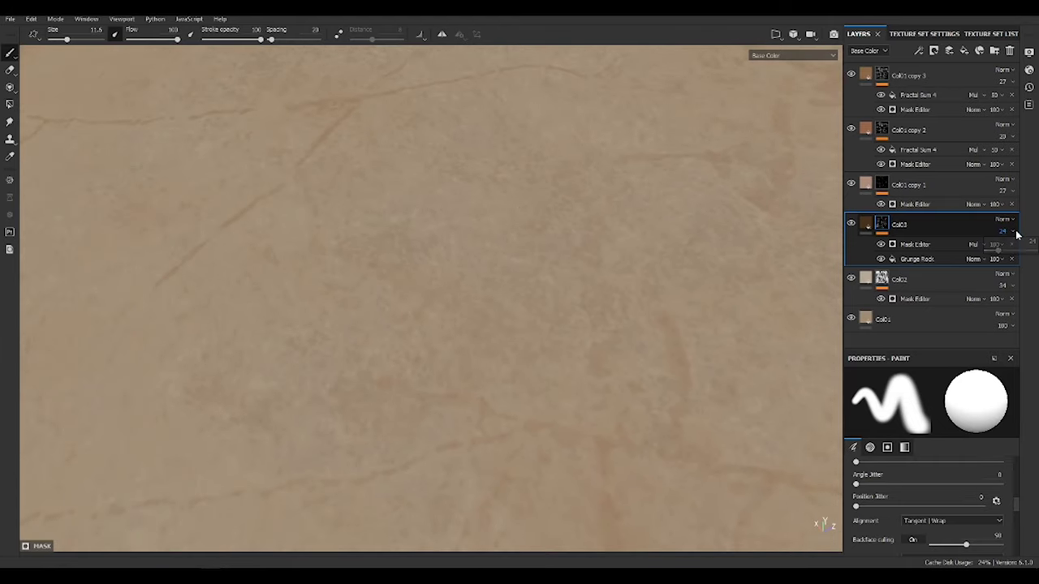
{"action": "left_click", "coordinate": [933, 224]}
{"action": "scroll", "coordinate": [933, 455], "scroll_direction": "down", "scroll_amount": 2}
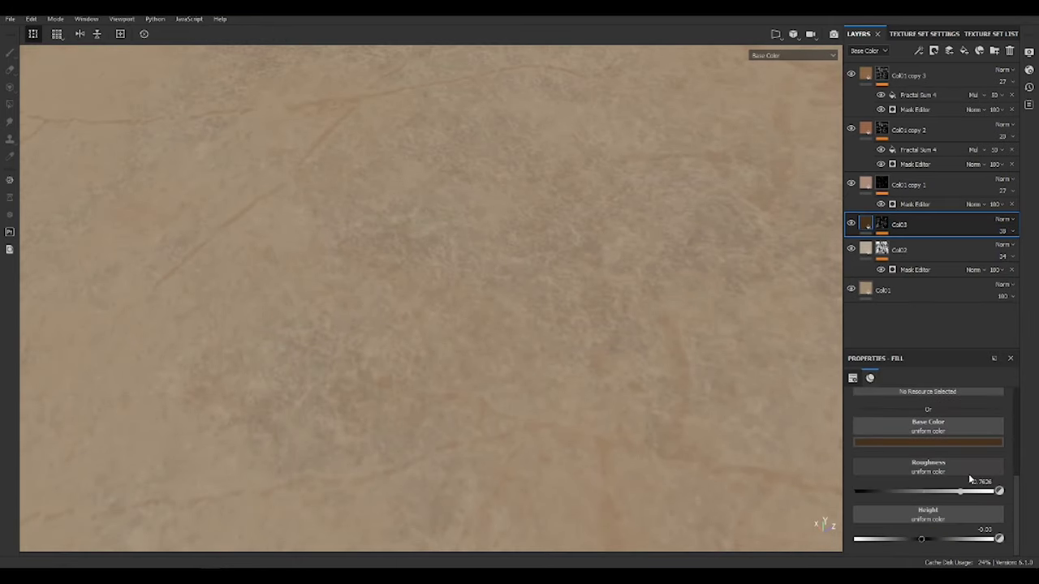
{"action": "scroll", "coordinate": [568, 406], "scroll_direction": "down", "scroll_amount": 3}
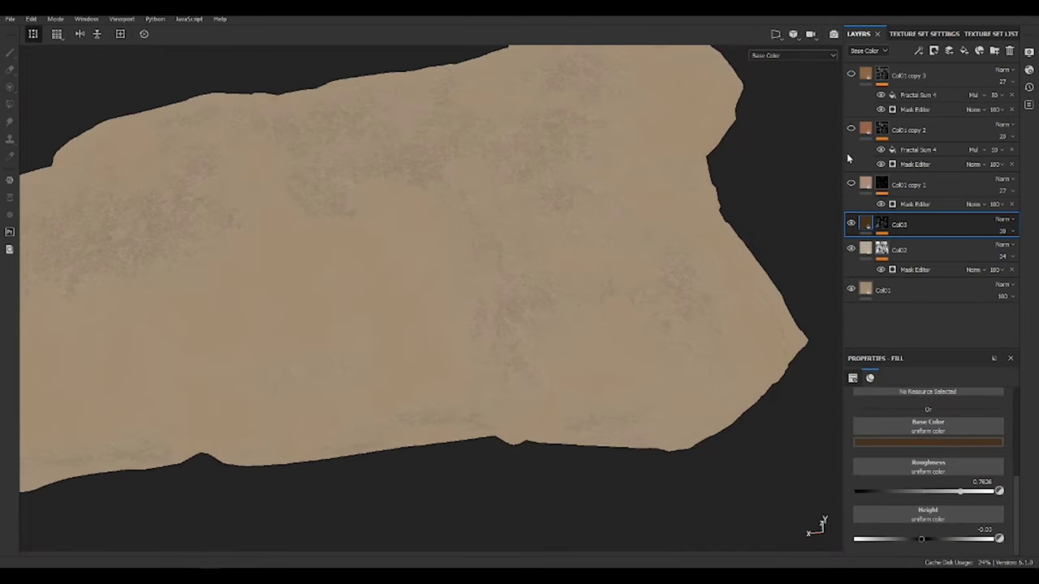
{"action": "left_click", "coordinate": [850, 224]}
{"action": "left_click", "coordinate": [850, 224]}
{"action": "left_click", "coordinate": [850, 224]}
{"action": "left_click", "coordinate": [851, 224]}
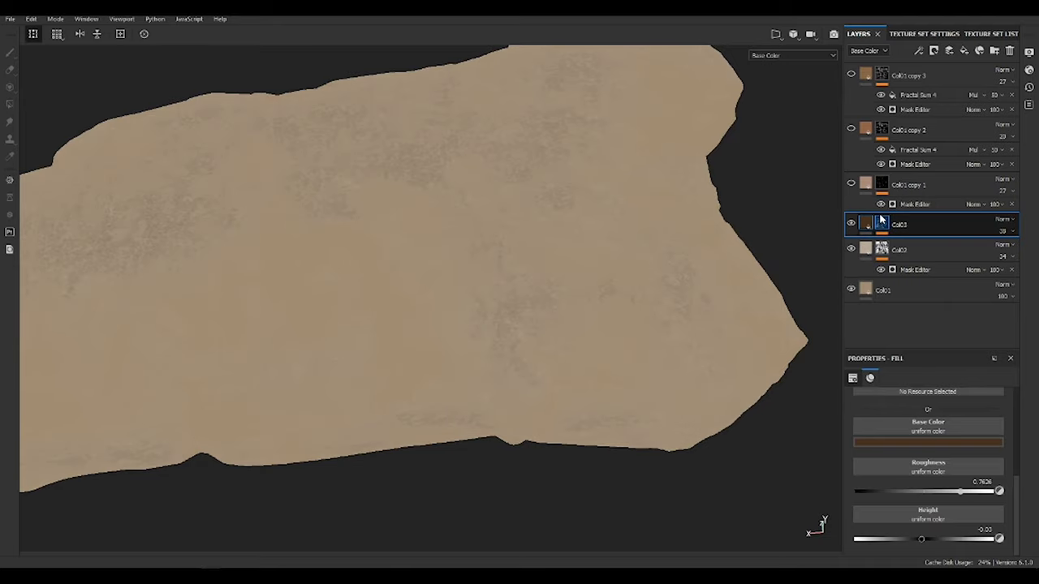
- Set the Mask Editor in Col03's mask to Multiply blending
{"action": "left_click", "coordinate": [881, 222]}
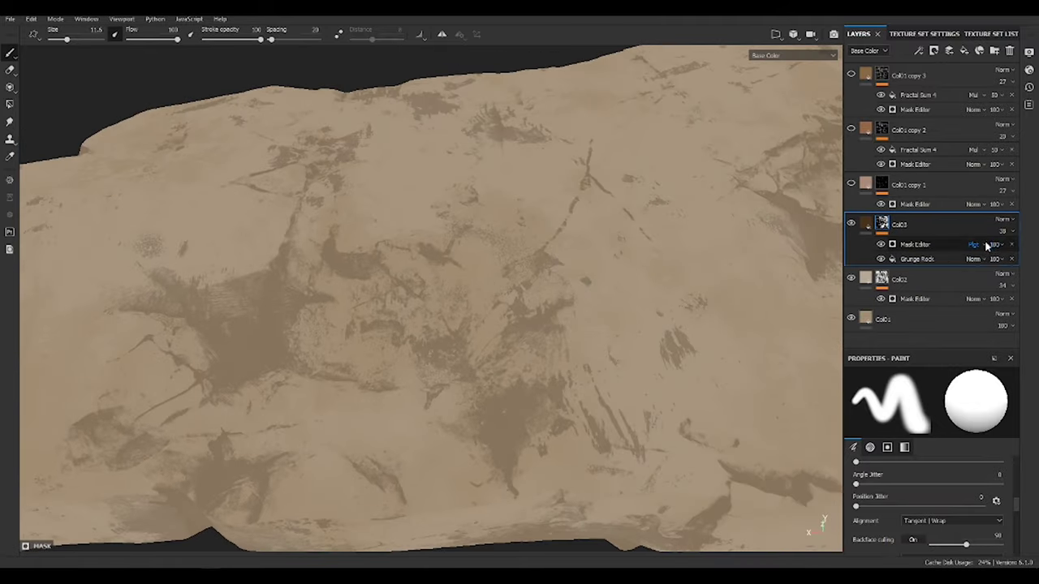
{"action": "left_click", "coordinate": [987, 245]}
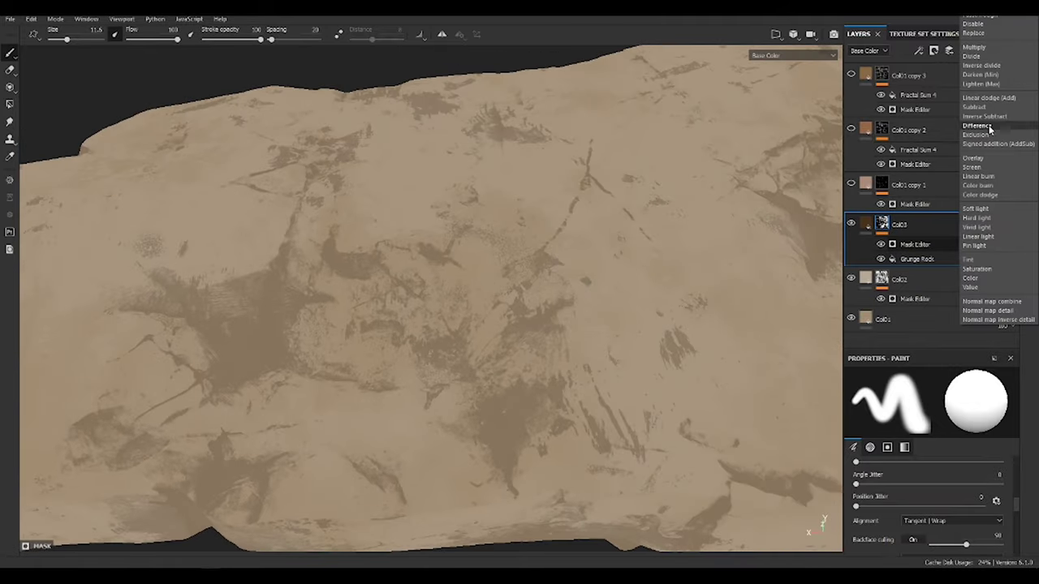
{"action": "left_click", "coordinate": [1000, 57]}
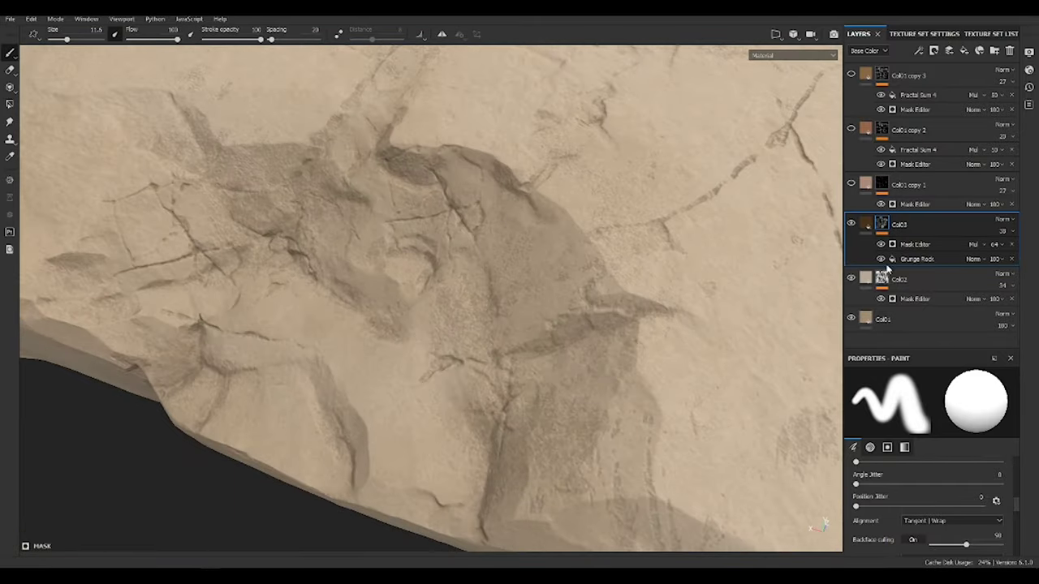
- Add a Fill effect to Col01 copy 1's mask
{"action": "left_click", "coordinate": [868, 284]}
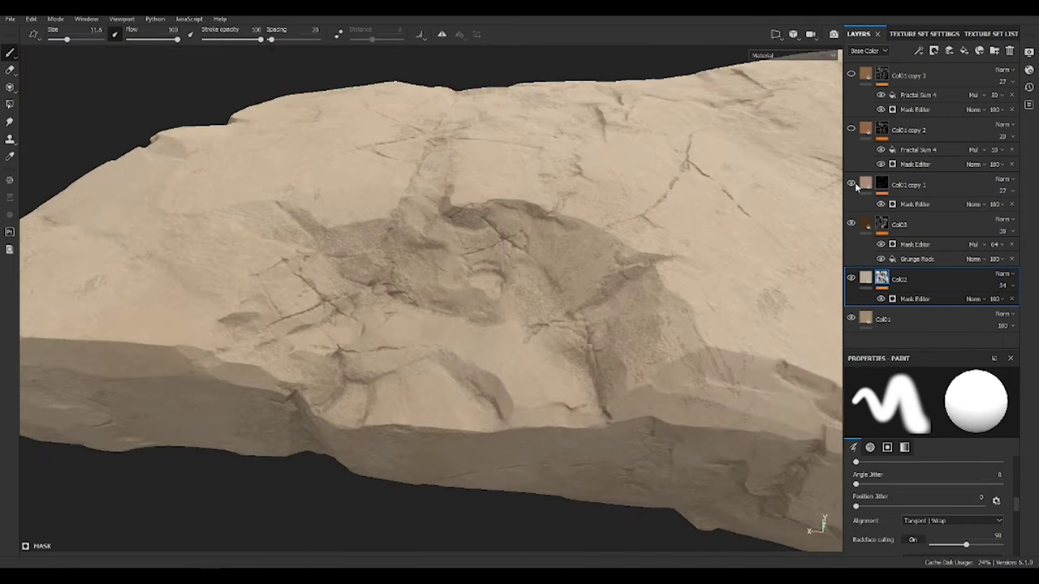
{"action": "left_click", "coordinate": [881, 185], "text": "alt"}
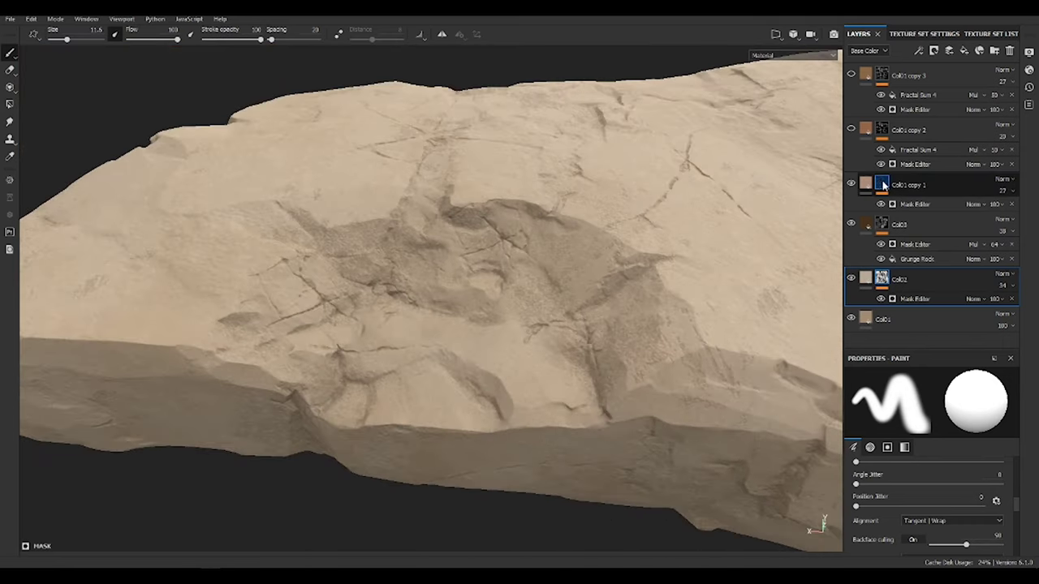
{"action": "left_click", "coordinate": [933, 50]}
{"action": "left_click", "coordinate": [945, 66]}
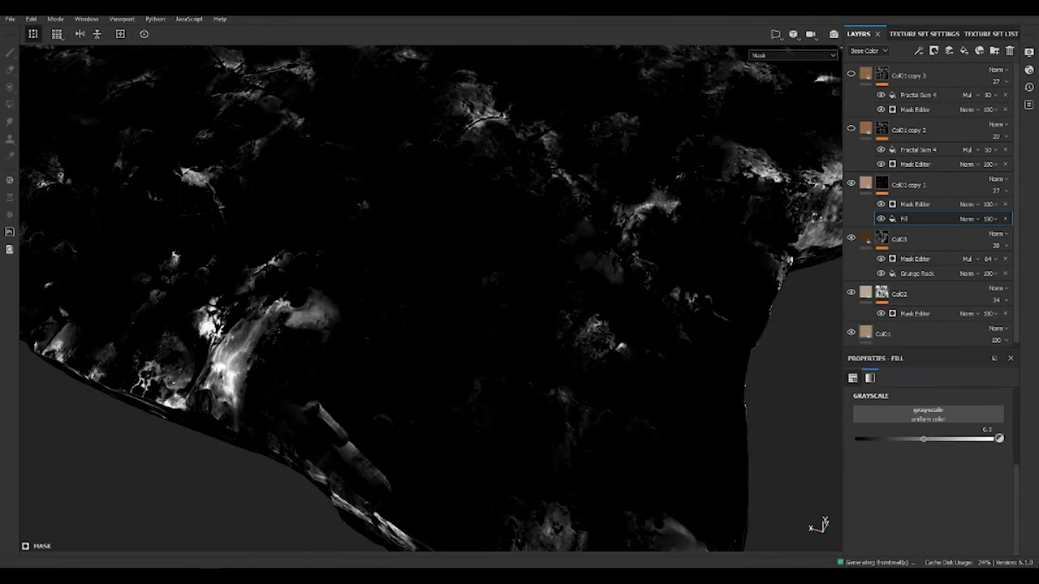
- Project the Grunge Concrete fill tri-planar with a scale of 4
{"action": "left_click", "coordinate": [880, 203]}
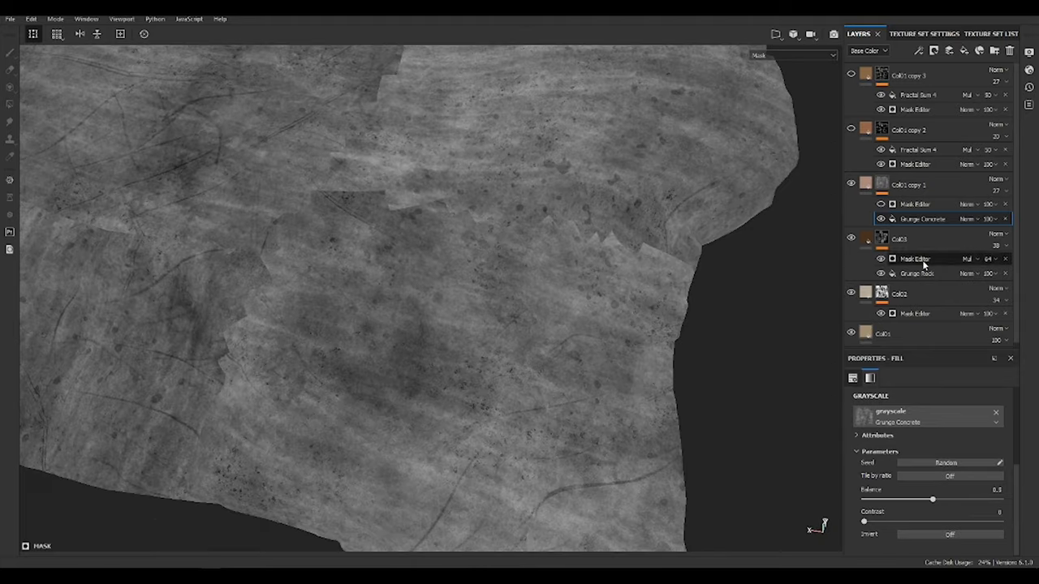
{"action": "scroll", "coordinate": [934, 459], "scroll_direction": "up", "scroll_amount": 4}
{"action": "left_click", "coordinate": [945, 416]}
{"action": "left_click", "coordinate": [941, 430]}
{"action": "left_click_drag", "start_coordinate": [730, 284], "coordinate": [815, 382], "text": "alt"}
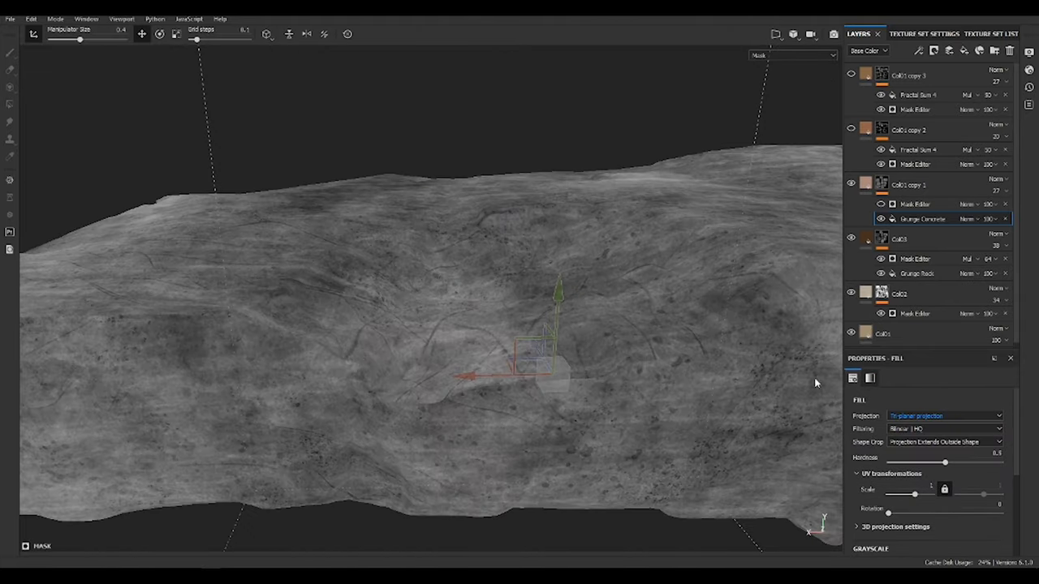
{"action": "type", "text": "4"}
{"action": "key", "text": "Return"}
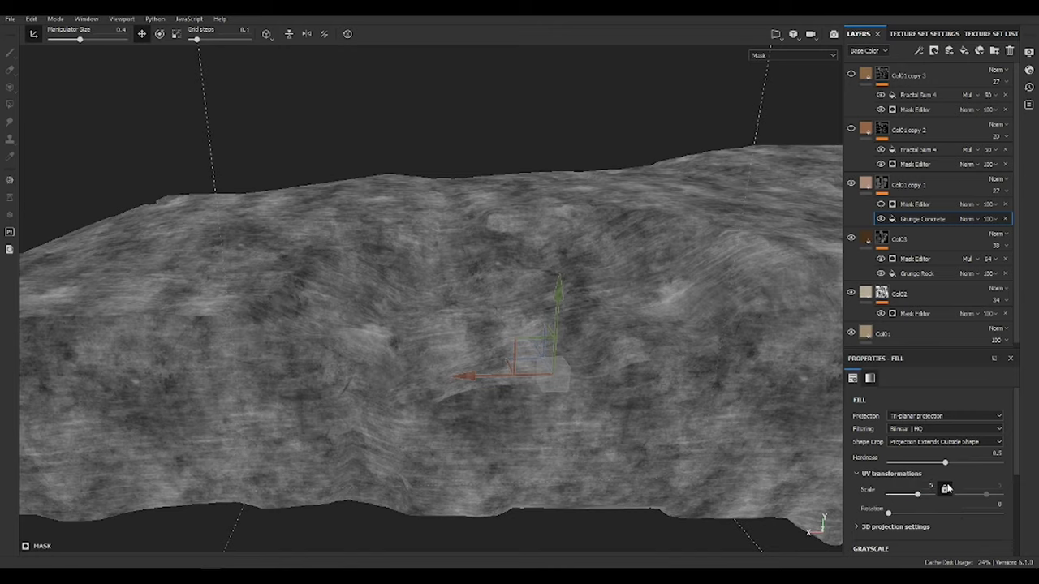
- Re-enable the Mask Editor and set its blend mode to Multiply over the grunge fill
{"action": "left_click_drag", "start_coordinate": [520, 422], "coordinate": [598, 359], "text": "alt"}
{"action": "left_click", "coordinate": [949, 217]}
{"action": "left_click_drag", "start_coordinate": [714, 341], "coordinate": [603, 364], "text": "alt"}
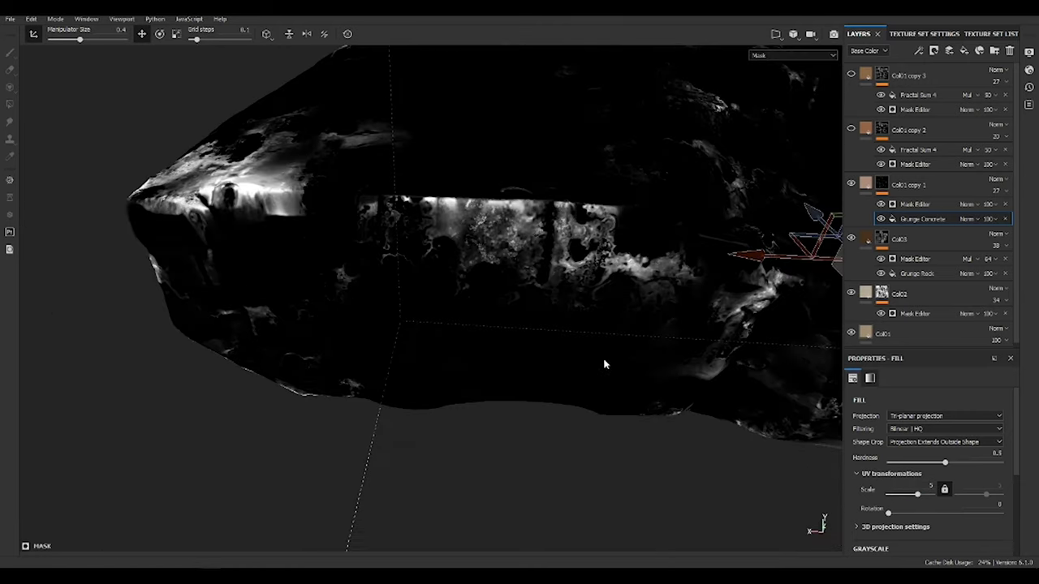
{"action": "key", "text": "Up"}
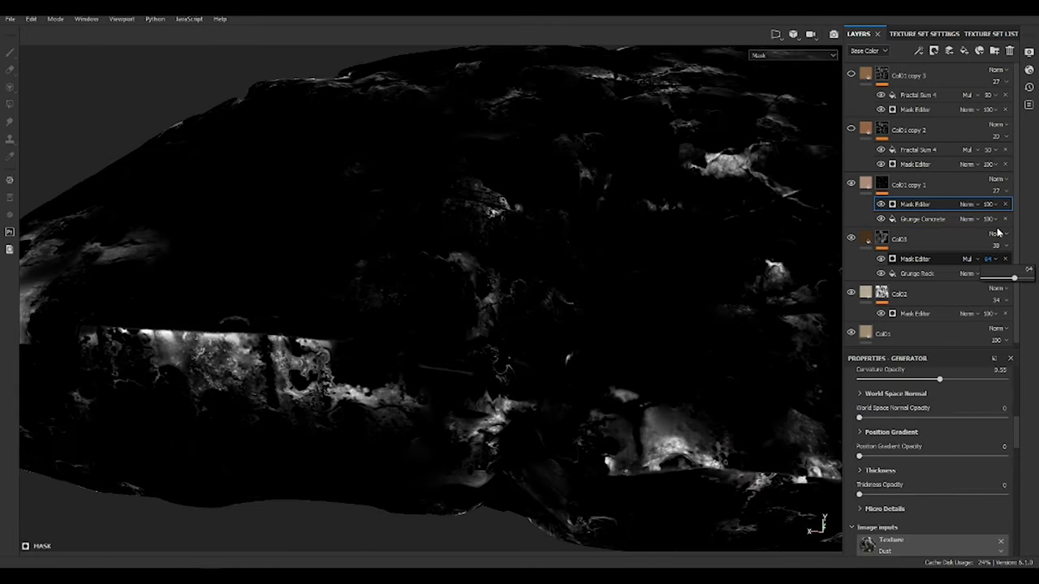
{"action": "left_click", "coordinate": [970, 206]}
{"action": "left_click", "coordinate": [949, 265]}
- Raise the Mask Editor's World Space Normal opacity to 0.25, undoing a stray curvature change
{"action": "left_click_drag", "start_coordinate": [520, 292], "coordinate": [630, 271], "text": "alt"}
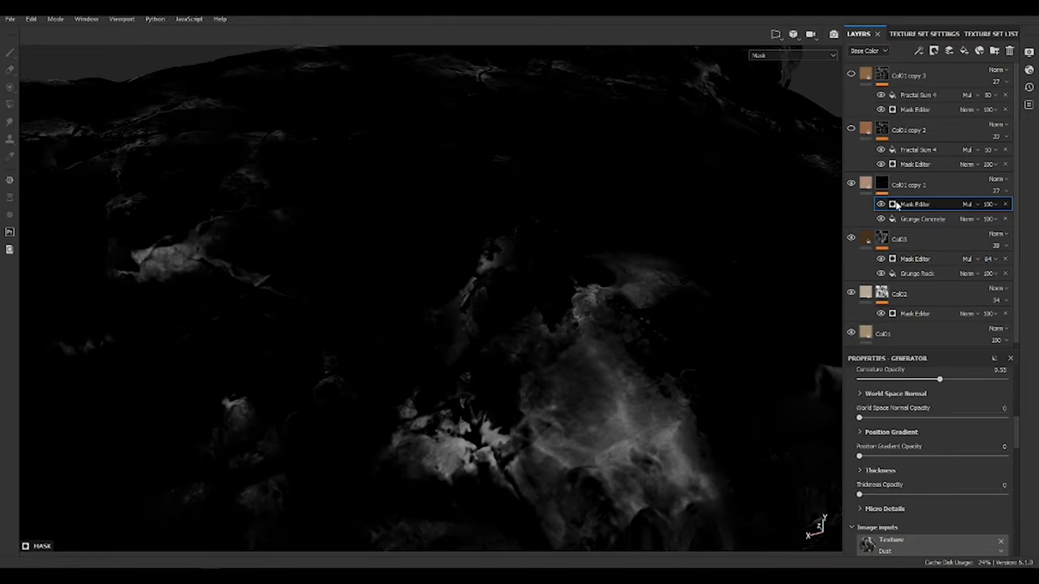
{"action": "left_click_drag", "start_coordinate": [711, 388], "coordinate": [571, 269], "text": "alt"}
{"action": "left_click_drag", "start_coordinate": [860, 419], "coordinate": [896, 417]}
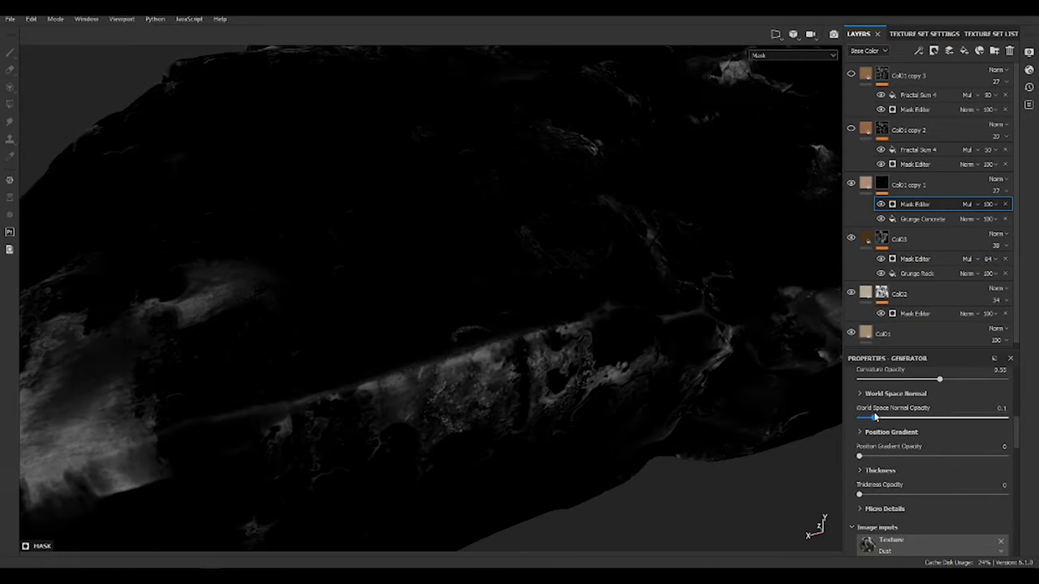
{"action": "scroll", "coordinate": [858, 446], "scroll_direction": "up", "scroll_amount": 2}
{"action": "left_click_drag", "start_coordinate": [939, 444], "coordinate": [857, 439]}
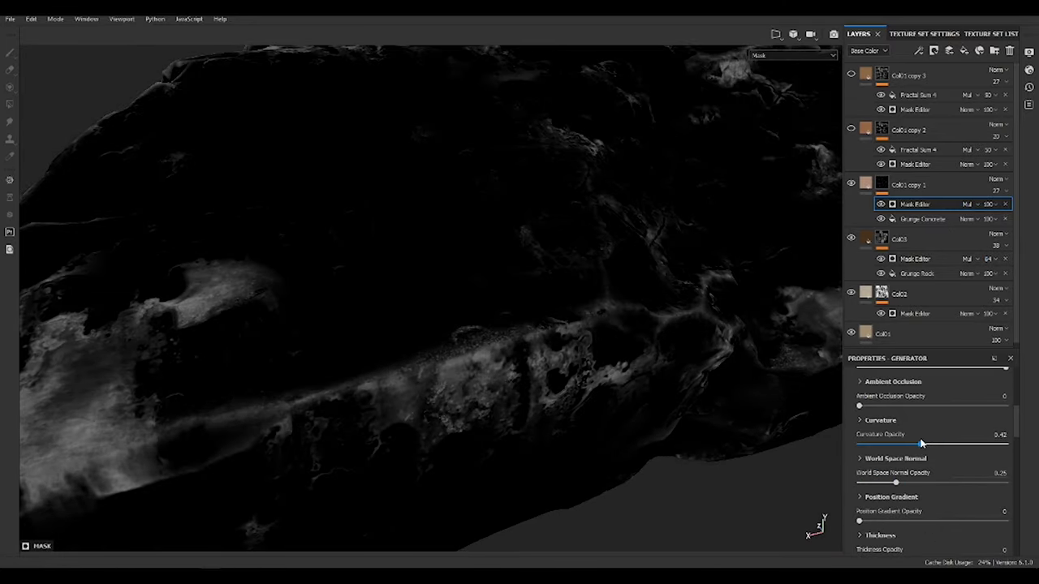
{"action": "key", "text": "ctrl+z"}
{"action": "scroll", "coordinate": [908, 406], "scroll_direction": "up", "scroll_amount": 1}
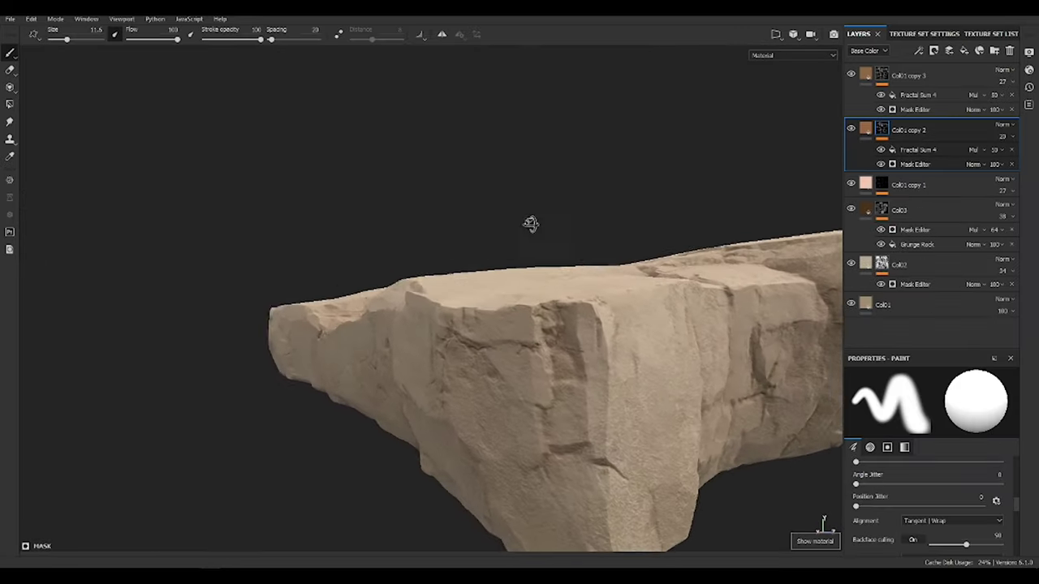
{"action": "left_click_drag", "start_coordinate": [530, 224], "coordinate": [422, 268], "text": "alt"}
{"action": "left_click", "coordinate": [860, 263]}
- Turn on Col03's Height channel and set its height to -0.01 to recess the grunge areas
{"action": "scroll", "coordinate": [958, 487], "scroll_direction": "down", "scroll_amount": 3}
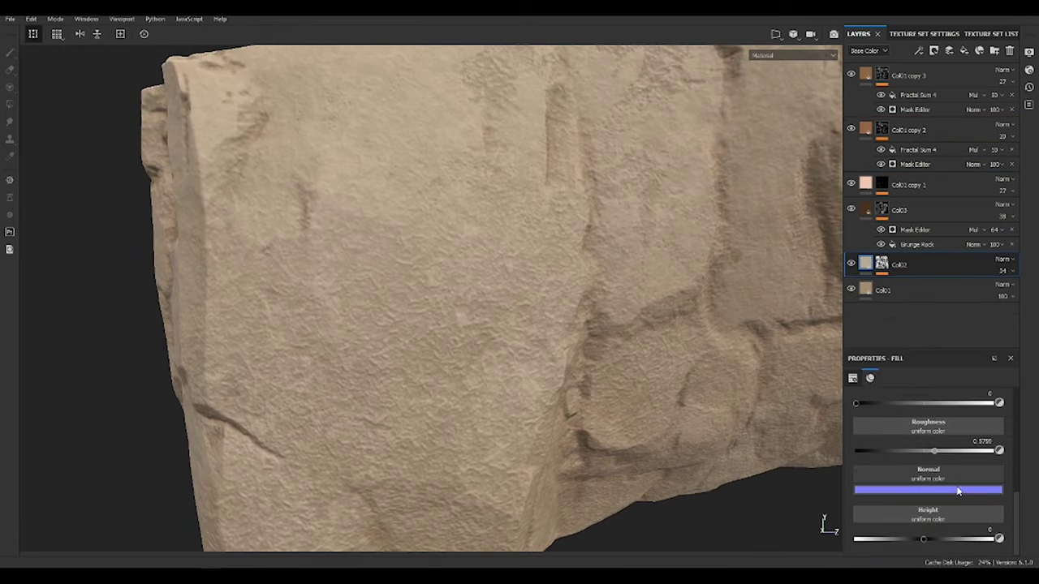
{"action": "scroll", "coordinate": [974, 487], "scroll_direction": "up", "scroll_amount": 4}
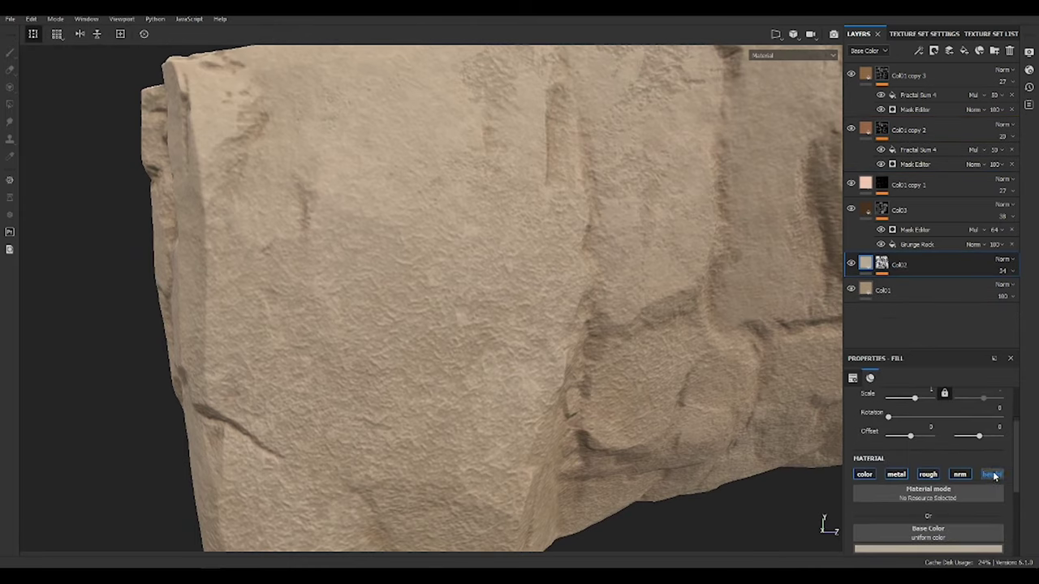
{"action": "scroll", "coordinate": [984, 474], "scroll_direction": "down", "scroll_amount": 2}
{"action": "scroll", "coordinate": [984, 475], "scroll_direction": "down", "scroll_amount": 2}
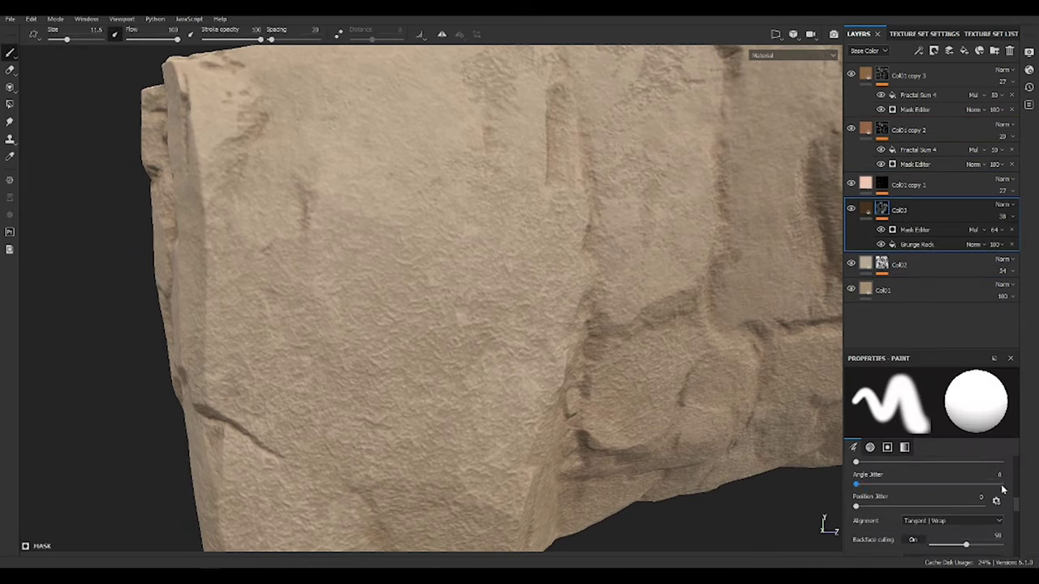
{"action": "left_click", "coordinate": [866, 211]}
{"action": "scroll", "coordinate": [994, 497], "scroll_direction": "up", "scroll_amount": 1}
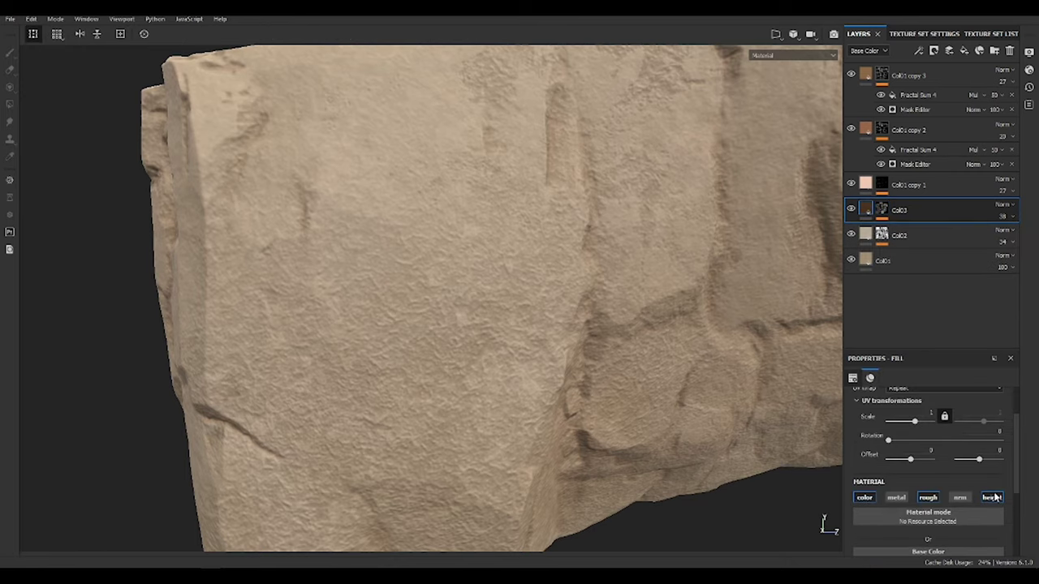
{"action": "left_click", "coordinate": [997, 499]}
{"action": "scroll", "coordinate": [994, 511], "scroll_direction": "down", "scroll_amount": 3}
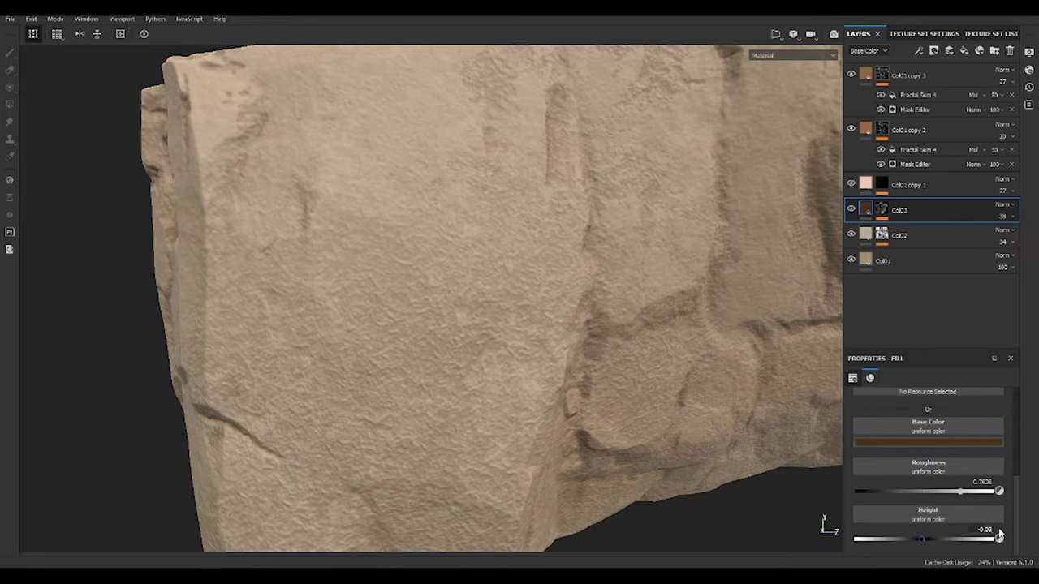
{"action": "mouse_move", "coordinate": [371, 434]}
{"action": "left_mouse_down", "text": "alt"}
{"action": "mouse_move", "coordinate": [301, 309]}
{"action": "mouse_move", "coordinate": [614, 363]}
{"action": "mouse_move", "coordinate": [880, 186]}
{"action": "left_mouse_up", "text": "alt"}
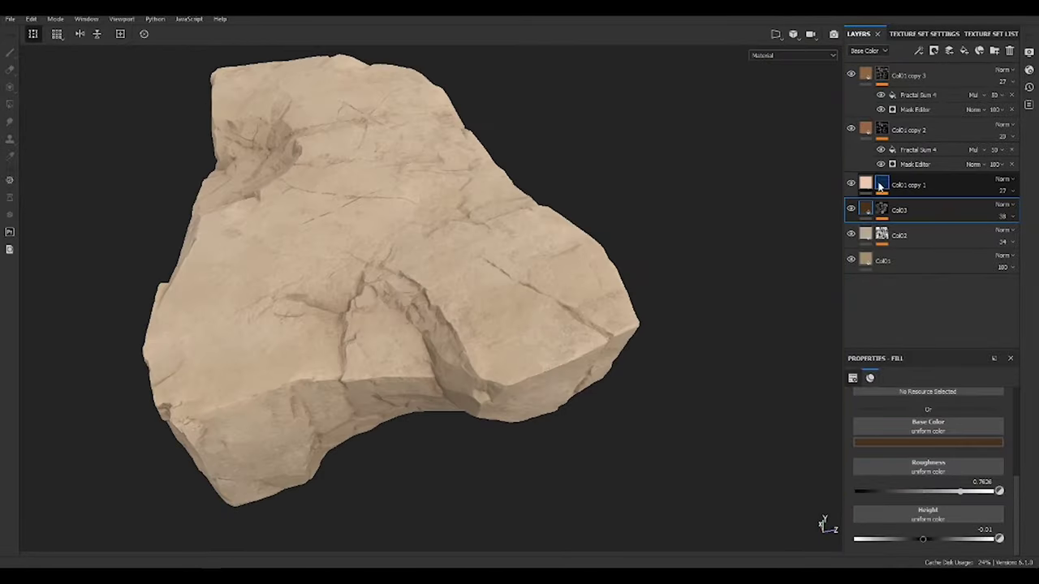
- Set Col03 opacity to 31, Col01 copy 1 to 14, and Col03's Mask Editor to 57
{"action": "left_click_drag", "start_coordinate": [1013, 240], "coordinate": [993, 240]}
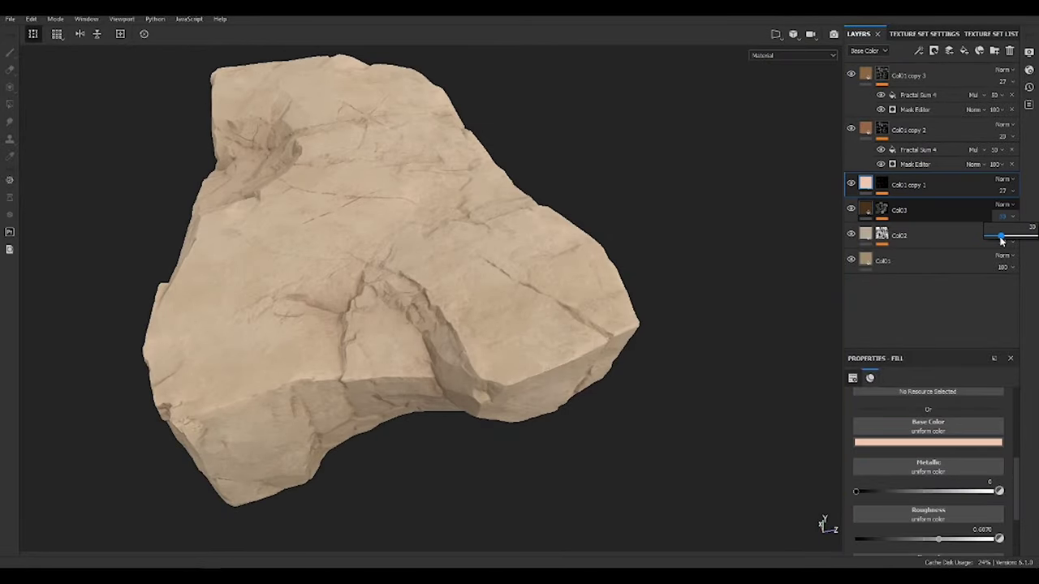
{"action": "scroll", "coordinate": [484, 330], "scroll_direction": "up", "scroll_amount": 3}
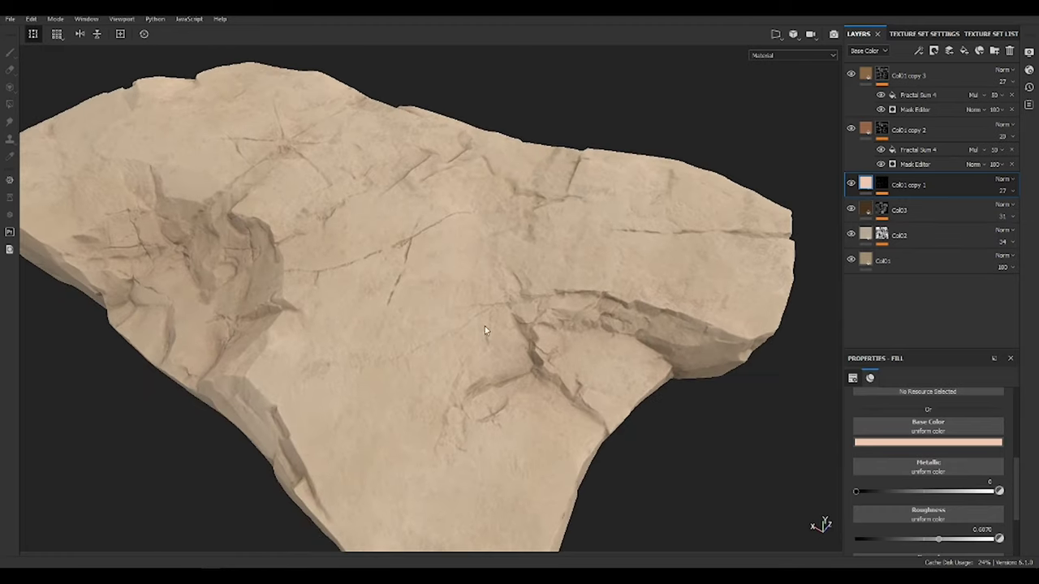
{"action": "key", "text": "f"}
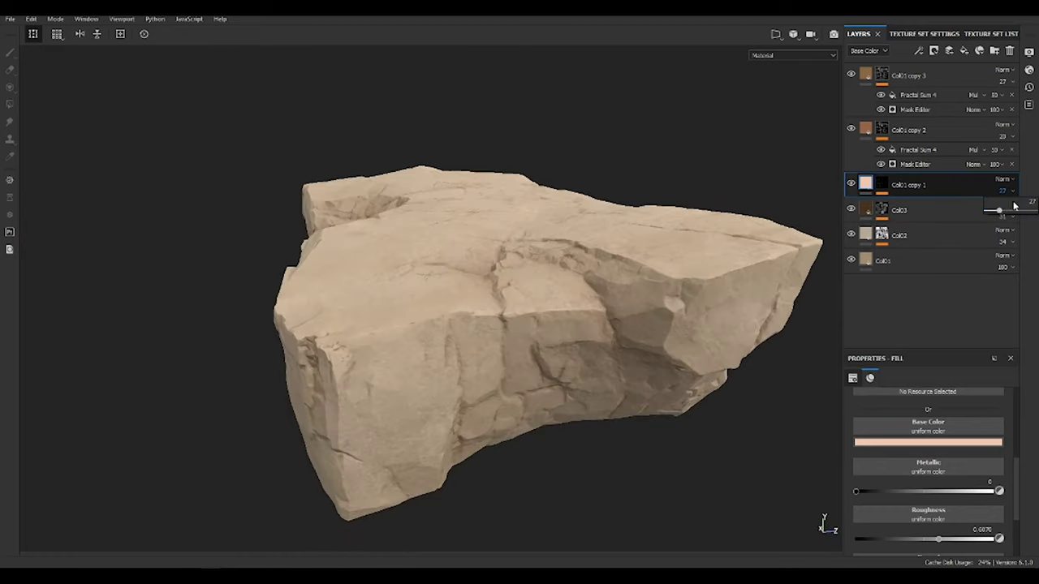
{"action": "mouse_move", "coordinate": [649, 292]}
{"action": "left_mouse_down", "text": "alt"}
{"action": "mouse_move", "coordinate": [851, 185]}
{"action": "mouse_move", "coordinate": [851, 131]}
{"action": "left_mouse_up", "text": "alt"}
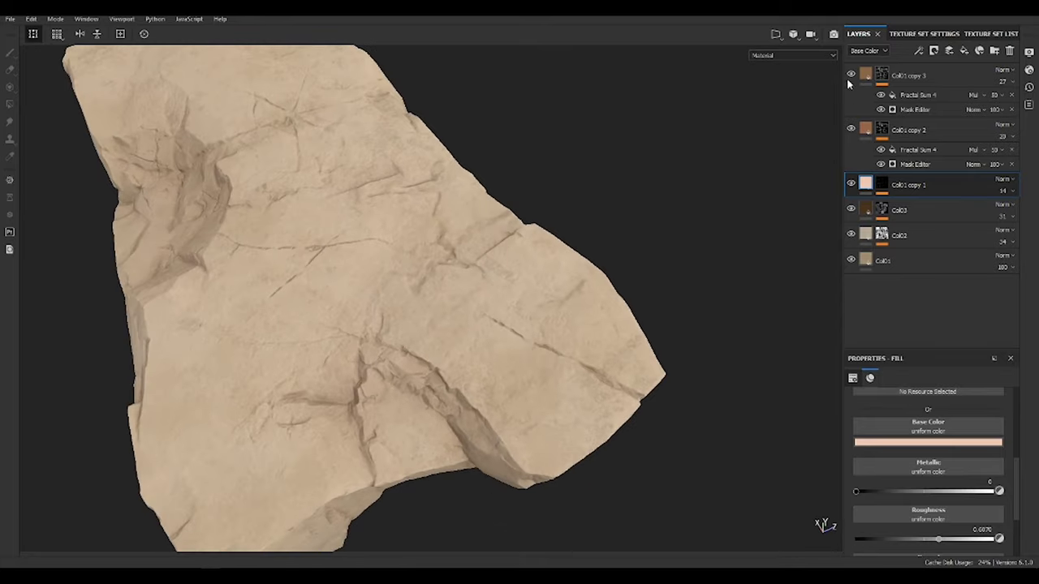
{"action": "key", "text": "f"}
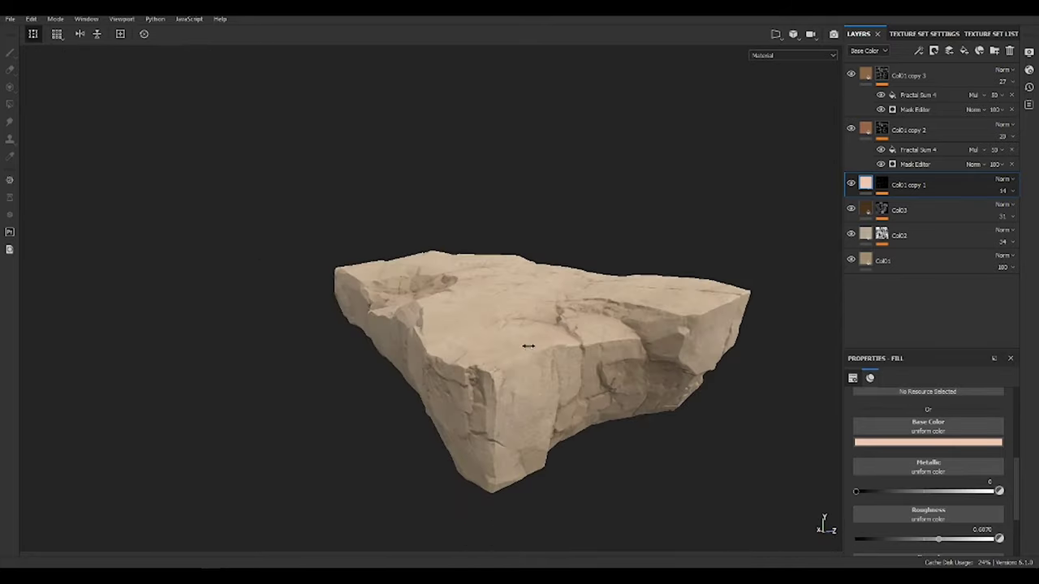
{"action": "mouse_move", "coordinate": [515, 352]}
{"action": "left_mouse_down", "text": "alt"}
{"action": "mouse_move", "coordinate": [394, 349]}
{"action": "mouse_move", "coordinate": [773, 365]}
{"action": "left_mouse_up", "text": "alt"}
{"action": "scroll", "coordinate": [773, 365], "scroll_direction": "up", "scroll_amount": 5}
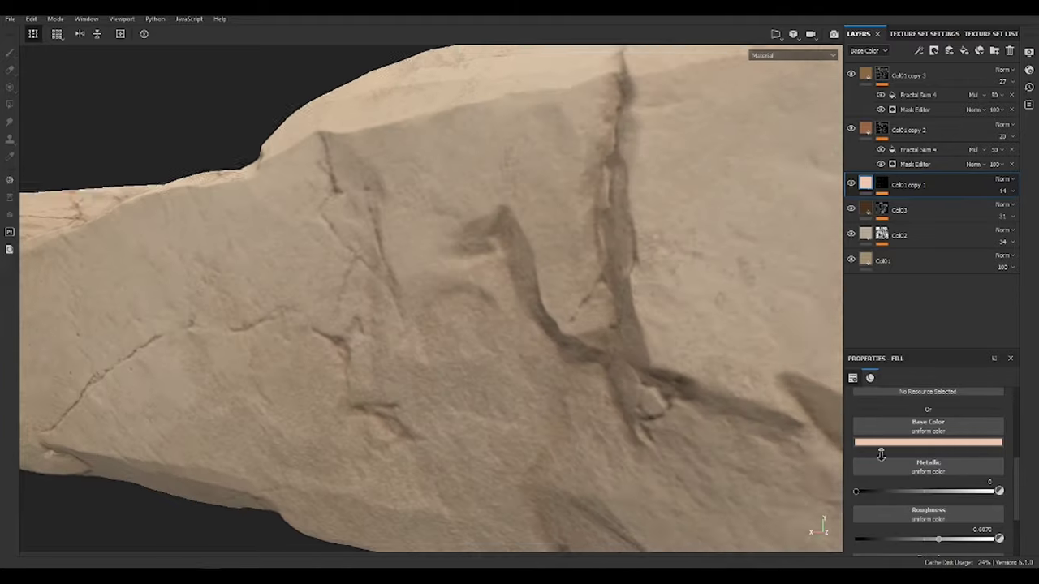
{"action": "left_click_drag", "start_coordinate": [384, 302], "coordinate": [481, 337], "text": "alt"}
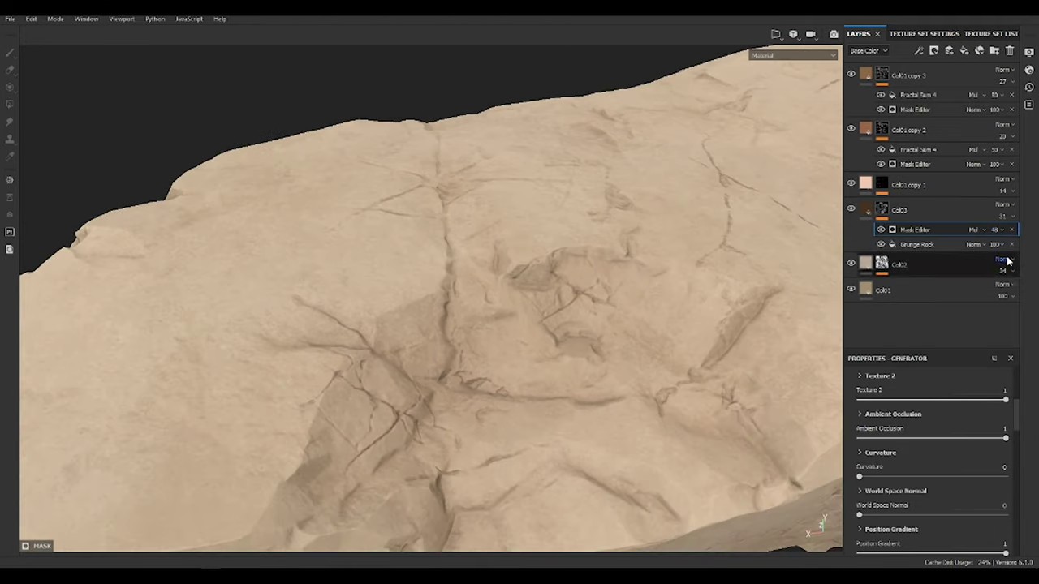
{"action": "left_click_drag", "start_coordinate": [1009, 253], "coordinate": [1017, 253]}
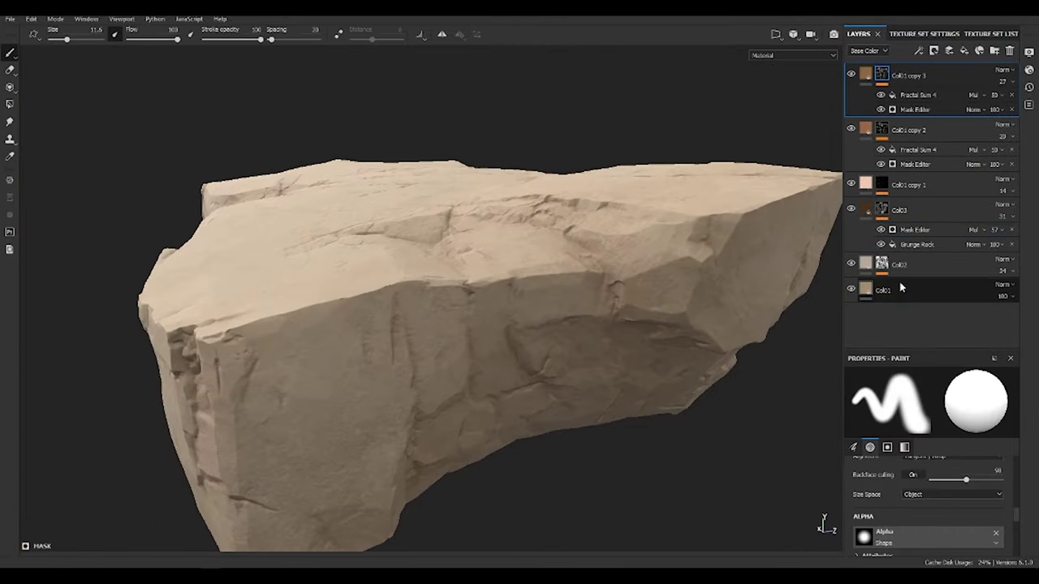
- Duplicate Col01 to the top of the stack and give the copy a beige base colour
{"action": "left_click_drag", "start_coordinate": [899, 288], "coordinate": [910, 74]}
{"action": "left_click", "coordinate": [927, 442]}
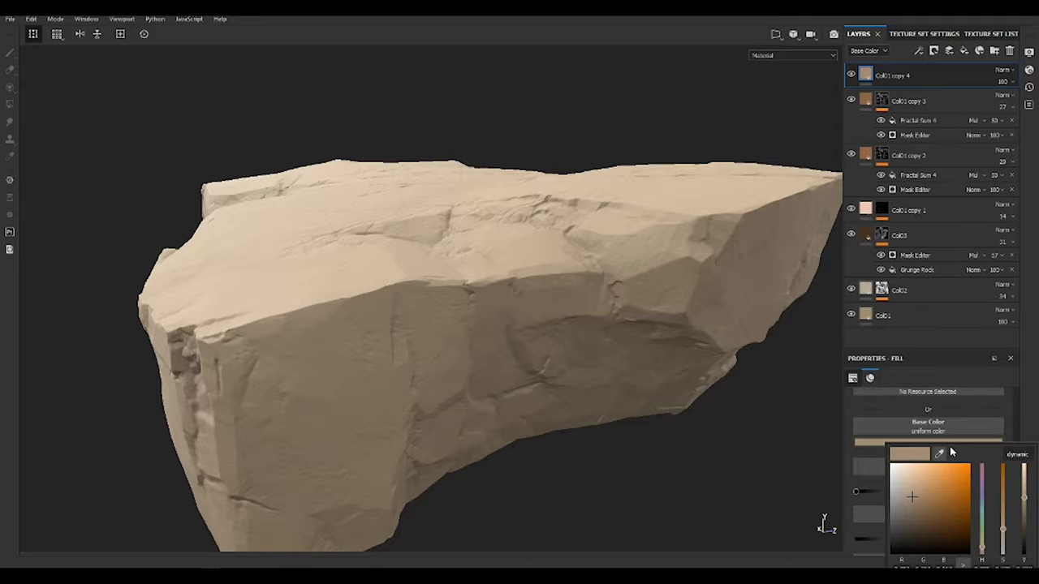
{"action": "left_click", "coordinate": [899, 490]}
{"action": "left_click_drag", "start_coordinate": [900, 490], "coordinate": [892, 490]}
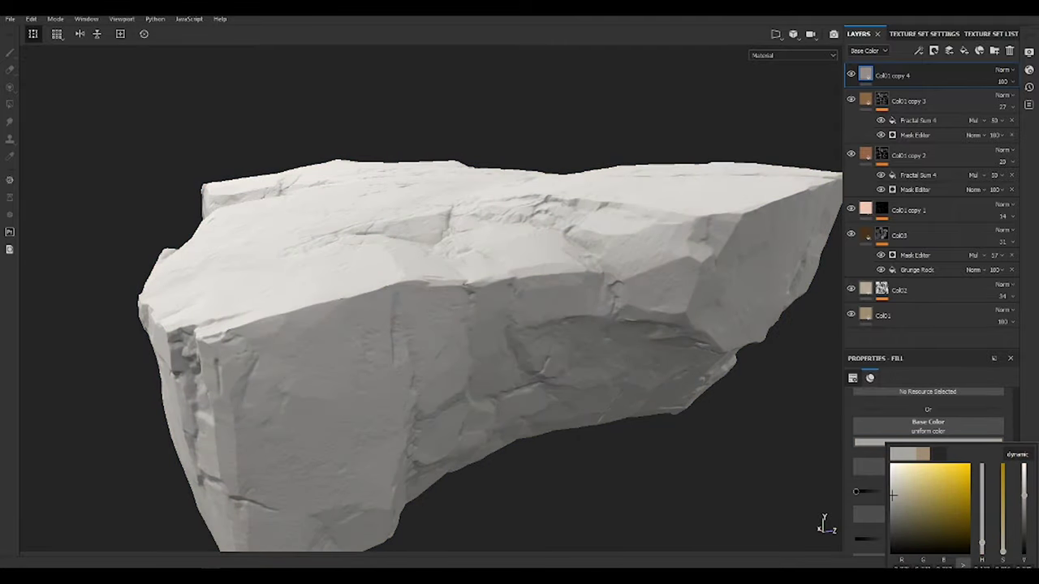
{"action": "left_click_drag", "start_coordinate": [891, 490], "coordinate": [901, 497]}
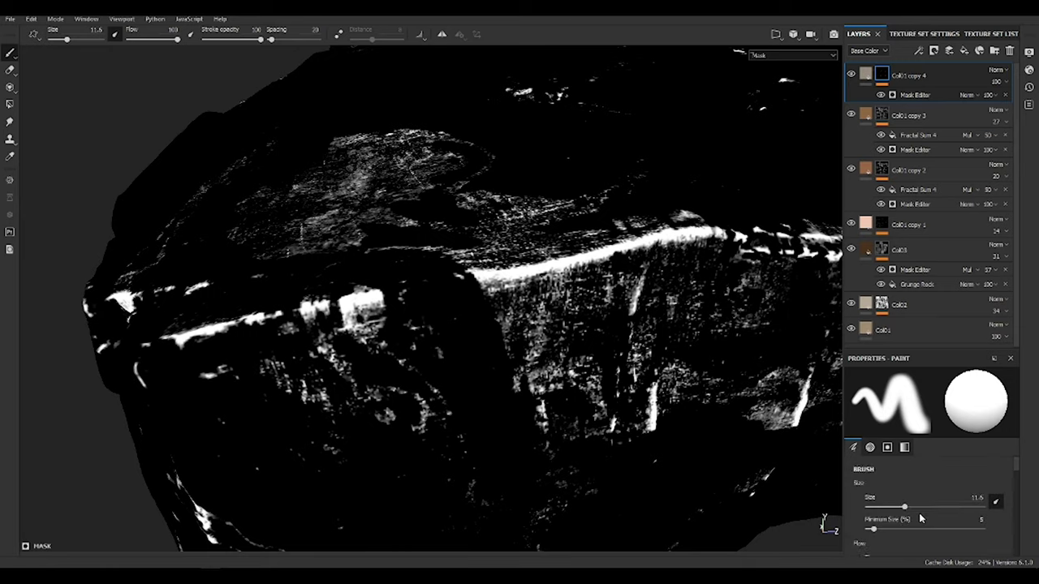
- Lower the mask's Global Balance, zero Texture 2 and raise Texture to about 0.60
{"action": "left_click_drag", "start_coordinate": [902, 486], "coordinate": [892, 490]}
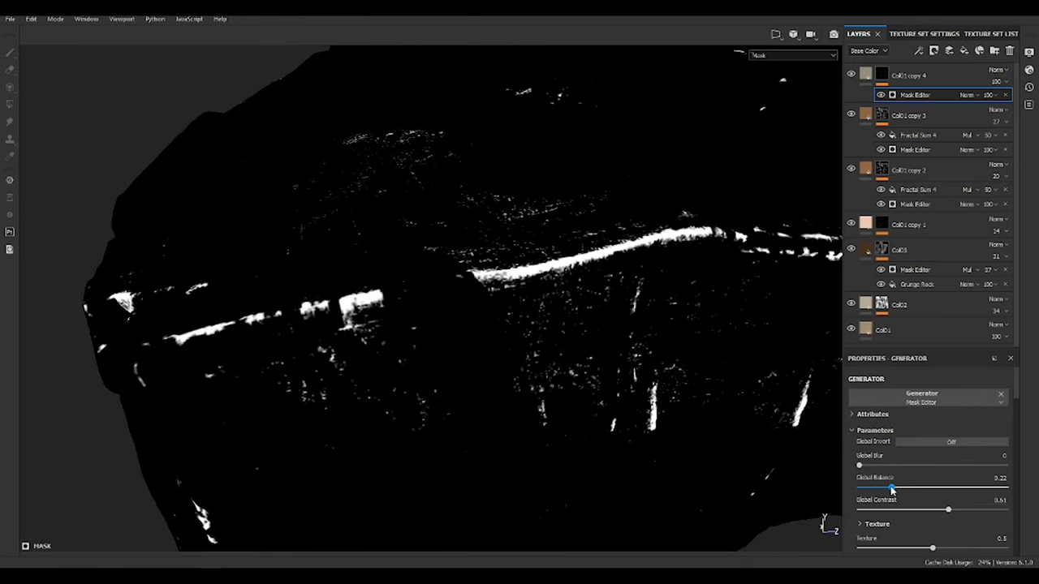
{"action": "scroll", "coordinate": [891, 487], "scroll_direction": "down", "scroll_amount": 1}
{"action": "scroll", "coordinate": [951, 503], "scroll_direction": "down", "scroll_amount": 2}
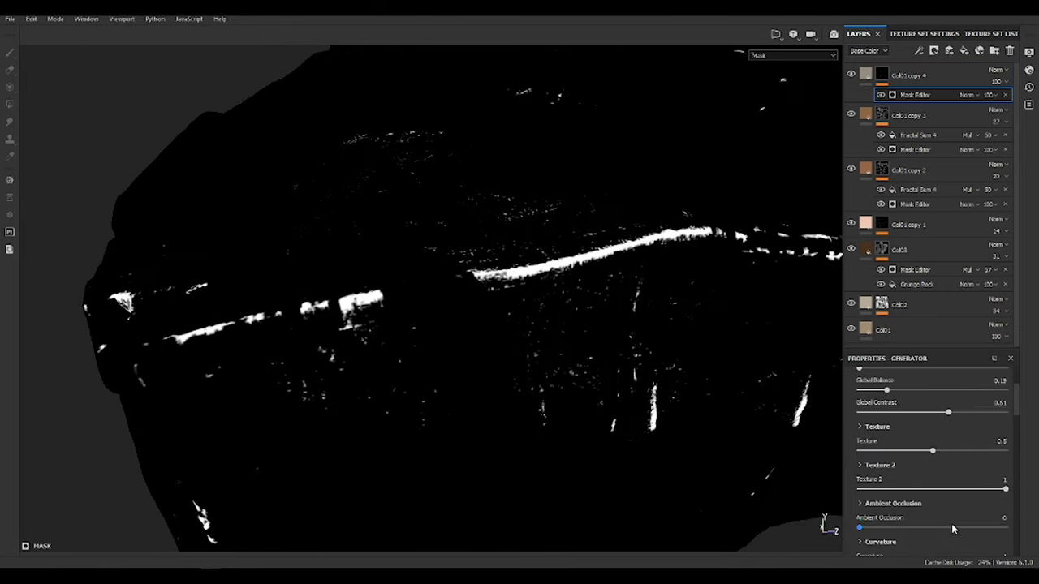
{"action": "left_click_drag", "start_coordinate": [957, 485], "coordinate": [858, 488]}
{"action": "left_click_drag", "start_coordinate": [174, 320], "coordinate": [468, 429], "text": "alt"}
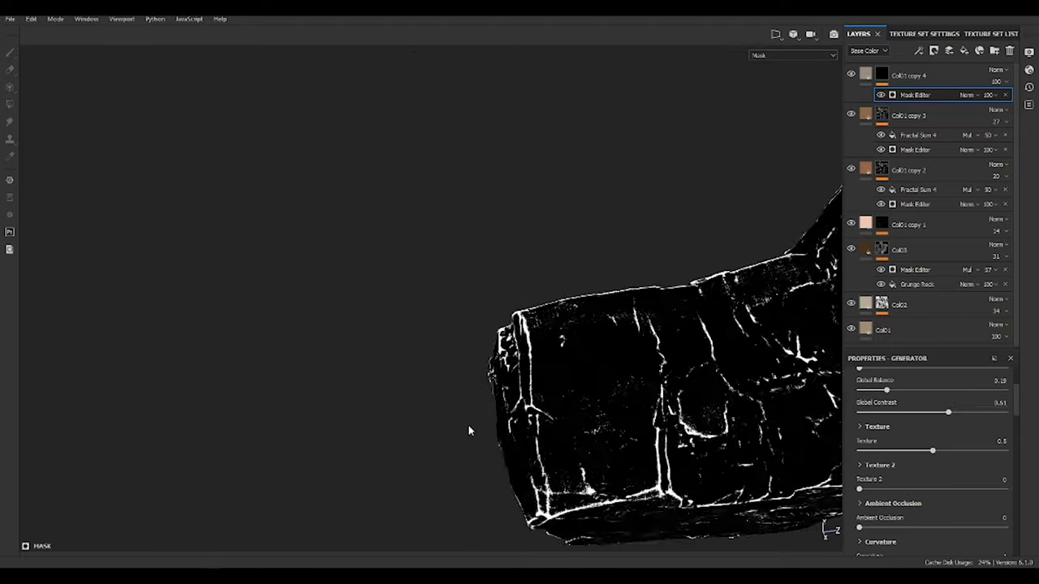
{"action": "left_click_drag", "start_coordinate": [933, 451], "coordinate": [962, 452]}
{"action": "left_click_drag", "start_coordinate": [447, 290], "coordinate": [616, 381], "text": "alt"}
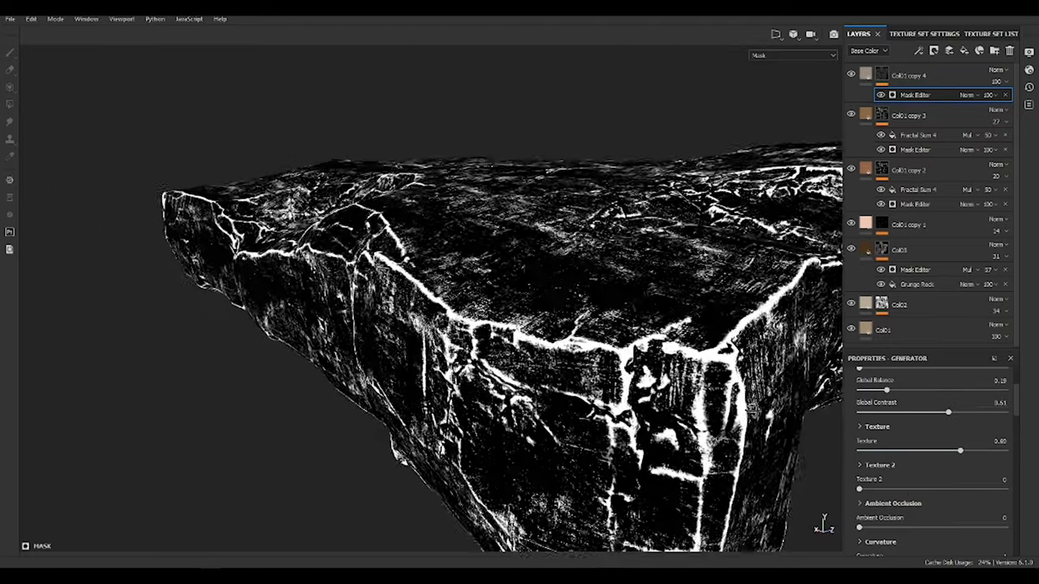
{"action": "left_click_drag", "start_coordinate": [881, 491], "coordinate": [878, 457]}
- Finish the Mask Editor at Texture 0.80, Curvature 1 and World Space Normal 0.14
{"action": "scroll", "coordinate": [881, 459], "scroll_direction": "up", "scroll_amount": 2}
{"action": "left_click_drag", "start_coordinate": [454, 325], "coordinate": [340, 292], "text": "alt"}
{"action": "right_click_drag", "start_coordinate": [319, 267], "coordinate": [319, 291], "text": "alt"}
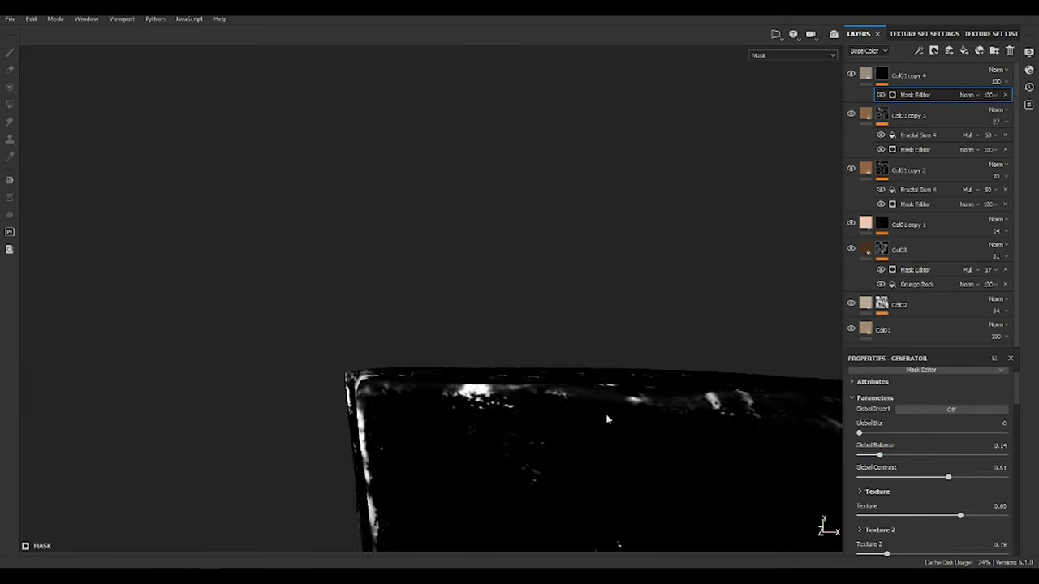
{"action": "left_click_drag", "start_coordinate": [319, 291], "coordinate": [568, 324], "text": "alt"}
{"action": "scroll", "coordinate": [888, 496], "scroll_direction": "down", "scroll_amount": 2}
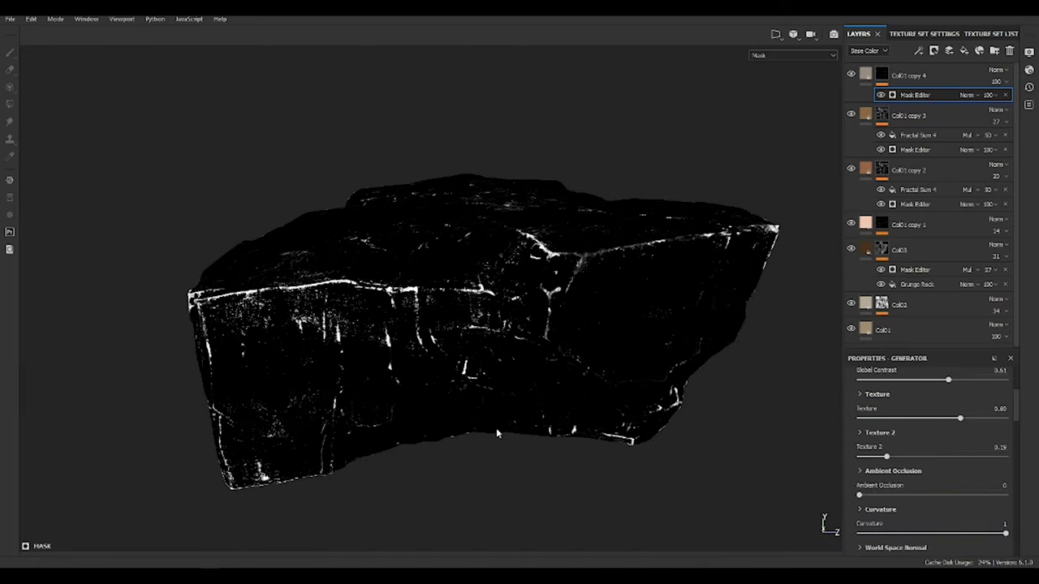
{"action": "left_click_drag", "start_coordinate": [858, 533], "coordinate": [1006, 533]}
{"action": "scroll", "coordinate": [933, 487], "scroll_direction": "down", "scroll_amount": 3}
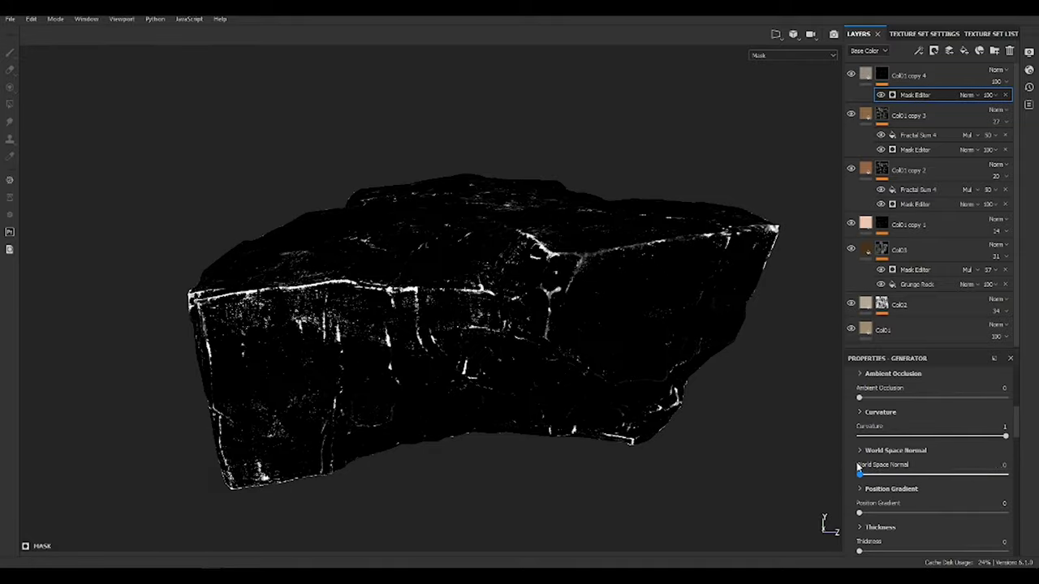
{"action": "mouse_move", "coordinate": [859, 467]}
{"action": "left_mouse_down"}
{"action": "mouse_move", "coordinate": [890, 465]}
{"action": "mouse_move", "coordinate": [879, 465]}
{"action": "left_mouse_up"}
{"action": "left_click_drag", "start_coordinate": [454, 325], "coordinate": [568, 365], "text": "alt"}
- Return to the full material view and retint Col01's base colour
{"action": "key", "text": "m"}
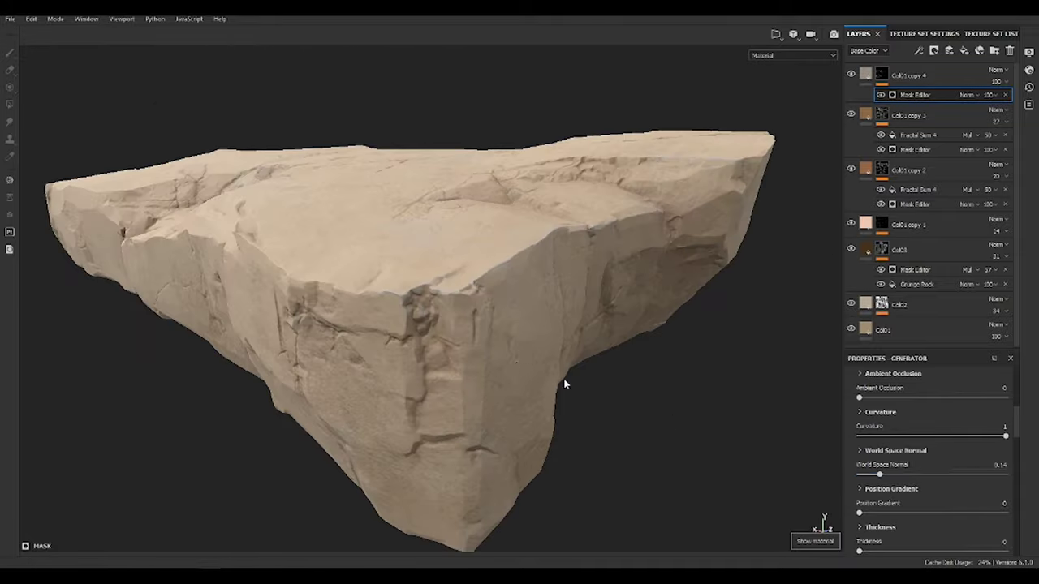
{"action": "right_click_drag", "start_coordinate": [563, 382], "coordinate": [564, 349], "text": "alt"}
{"action": "mouse_move", "coordinate": [487, 284]}
{"action": "left_mouse_down", "text": "alt"}
{"action": "mouse_move", "coordinate": [194, 353]}
{"action": "mouse_move", "coordinate": [343, 457]}
{"action": "mouse_move", "coordinate": [487, 365]}
{"action": "left_mouse_up", "text": "alt"}
{"action": "left_click", "coordinate": [873, 332]}
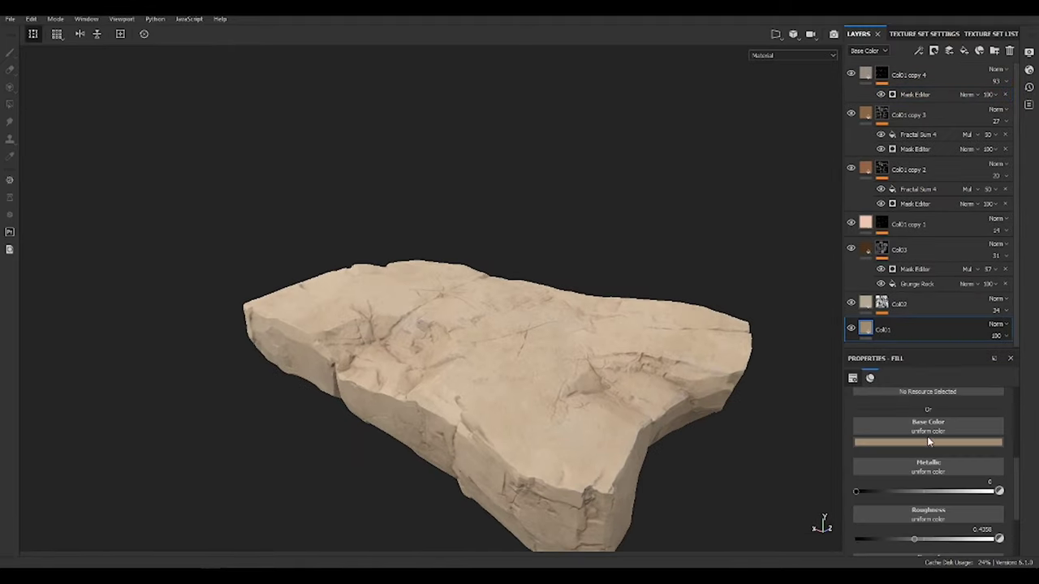
{"action": "left_click", "coordinate": [928, 442]}
{"action": "left_click_drag", "start_coordinate": [1024, 495], "coordinate": [1032, 504]}
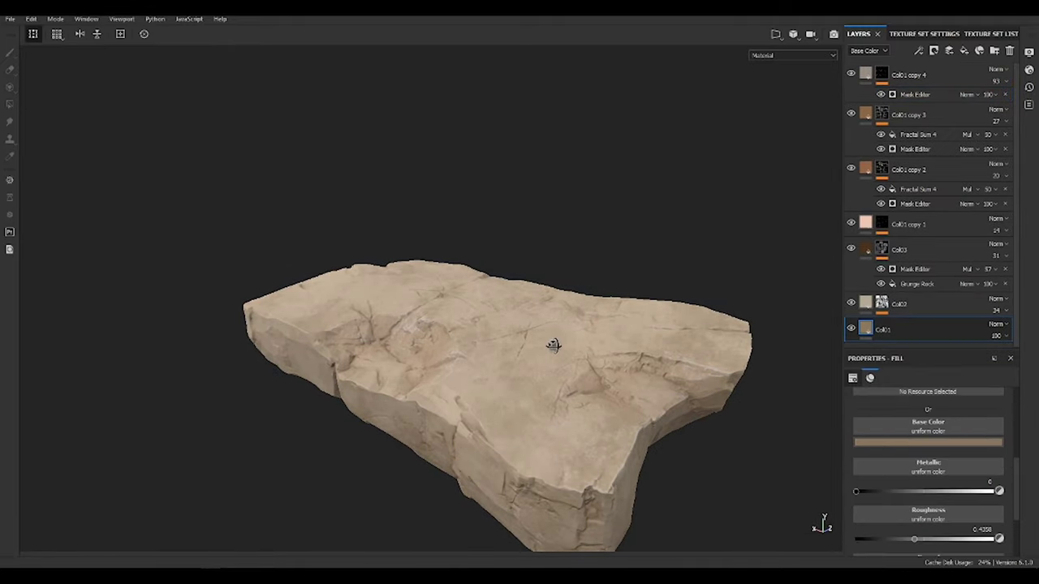
{"action": "right_click_drag", "start_coordinate": [552, 345], "coordinate": [729, 401], "text": "alt"}
{"action": "mouse_move", "coordinate": [730, 402]}
{"action": "left_mouse_down", "text": "alt"}
{"action": "mouse_move", "coordinate": [341, 359]}
{"action": "mouse_move", "coordinate": [466, 348]}
{"action": "left_mouse_up", "text": "alt"}
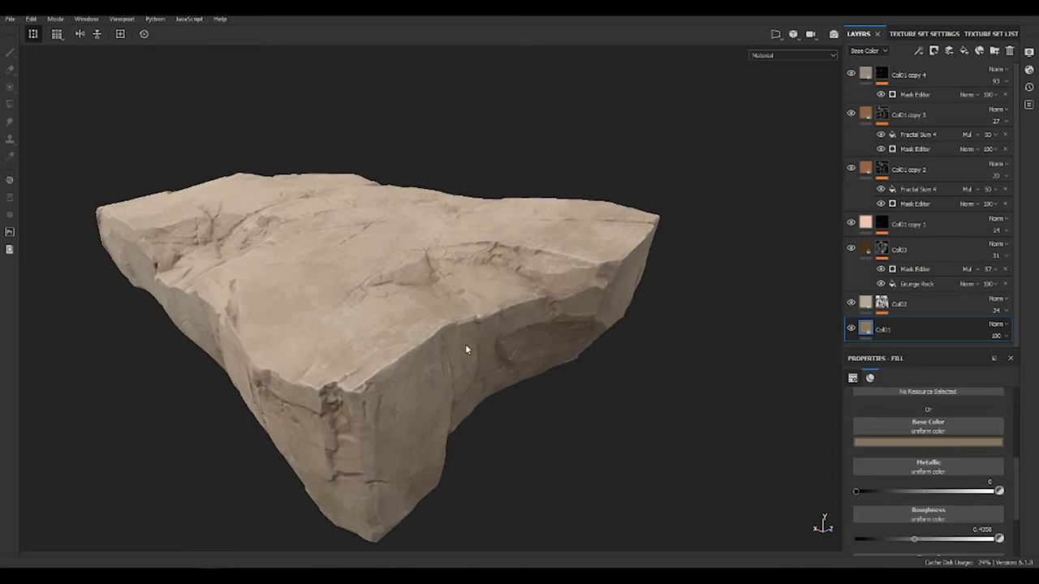
- Select Col02 and adjust its base colour
{"action": "left_click", "coordinate": [898, 304]}
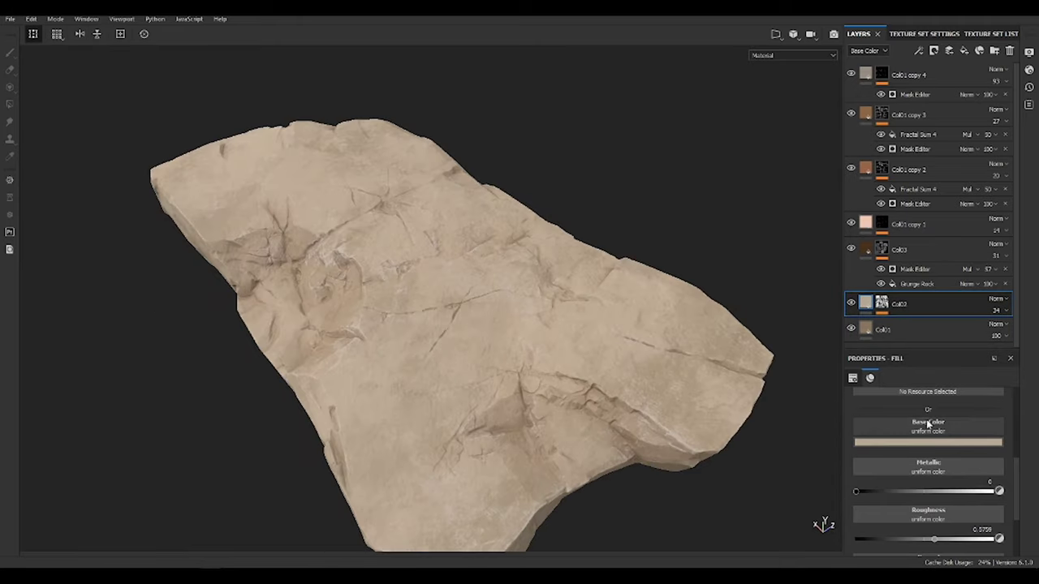
{"action": "left_click", "coordinate": [929, 442]}
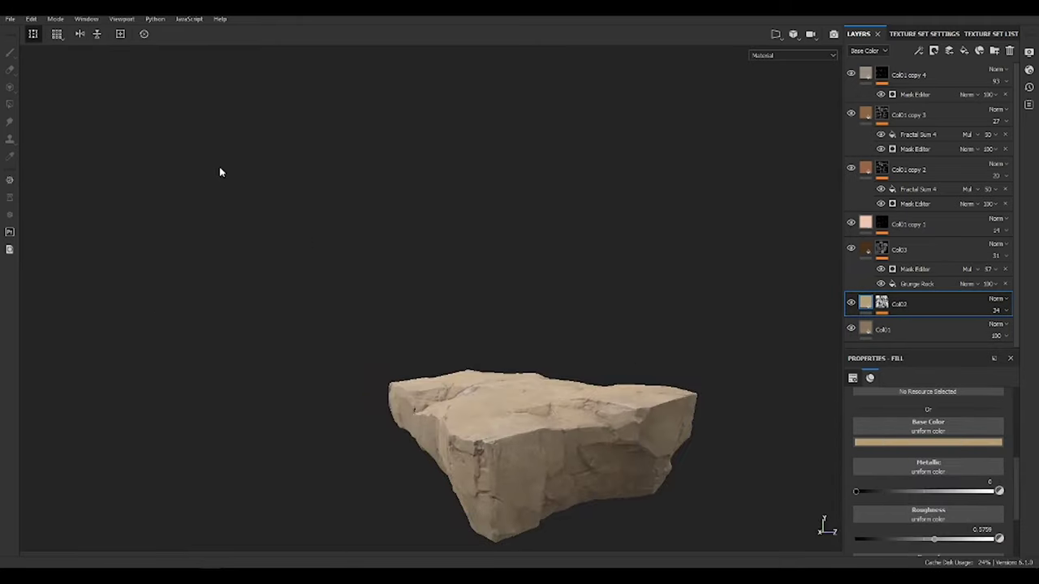
{"action": "mouse_move", "coordinate": [220, 169]}
{"action": "left_mouse_down", "text": "alt"}
{"action": "mouse_move", "coordinate": [703, 441]}
{"action": "mouse_move", "coordinate": [661, 387]}
{"action": "mouse_move", "coordinate": [537, 343]}
{"action": "mouse_move", "coordinate": [429, 332]}
{"action": "left_mouse_up", "text": "alt"}
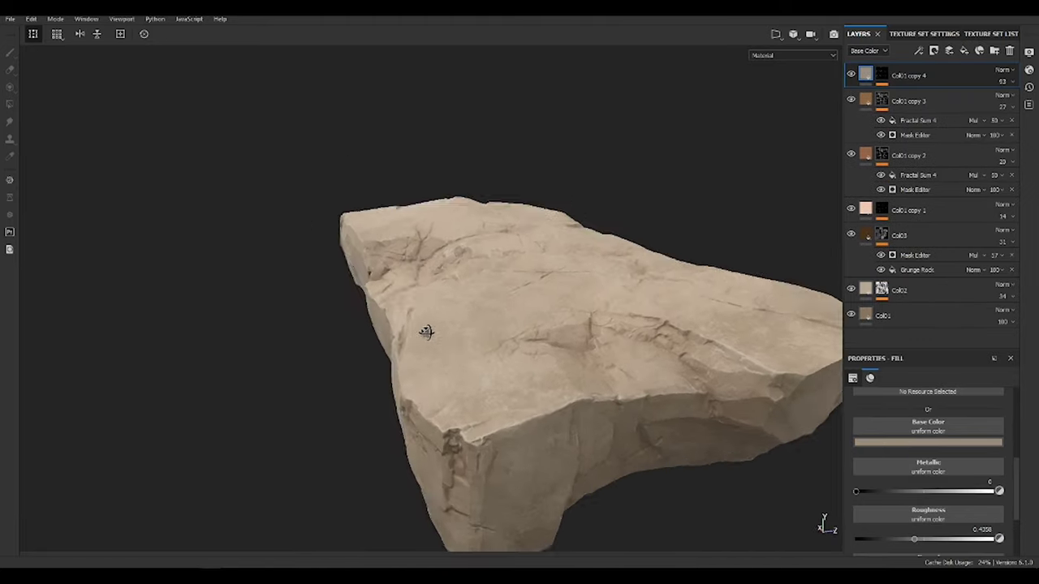
- Inspect the rock's front-right edge in the Roughness channel view
{"action": "left_click_drag", "start_coordinate": [696, 271], "coordinate": [772, 380], "text": "alt"}
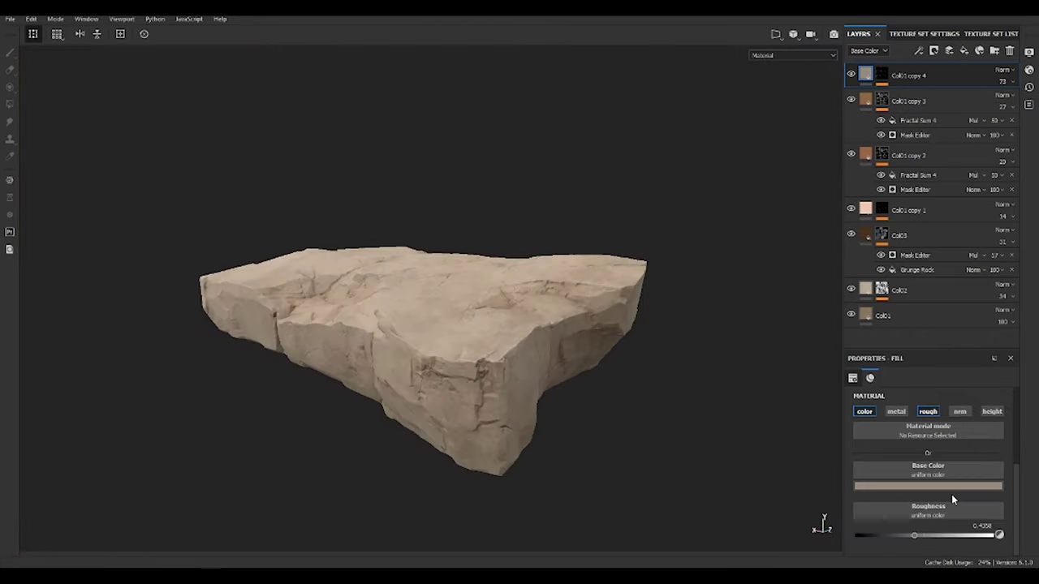
{"action": "key", "text": "c"}
{"action": "right_click_drag", "start_coordinate": [714, 469], "coordinate": [681, 431], "text": "alt"}
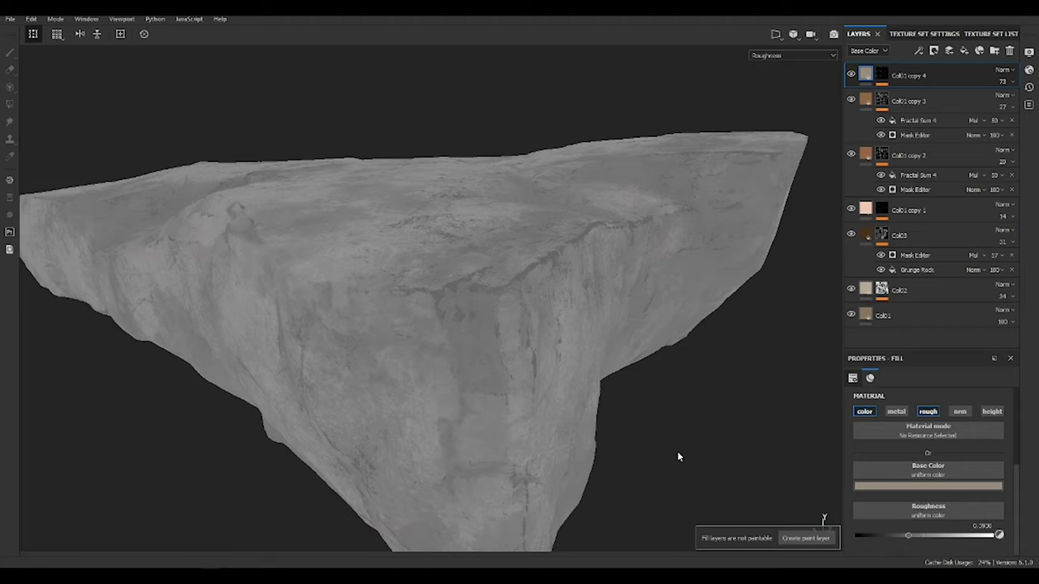
{"action": "key", "text": "m"}
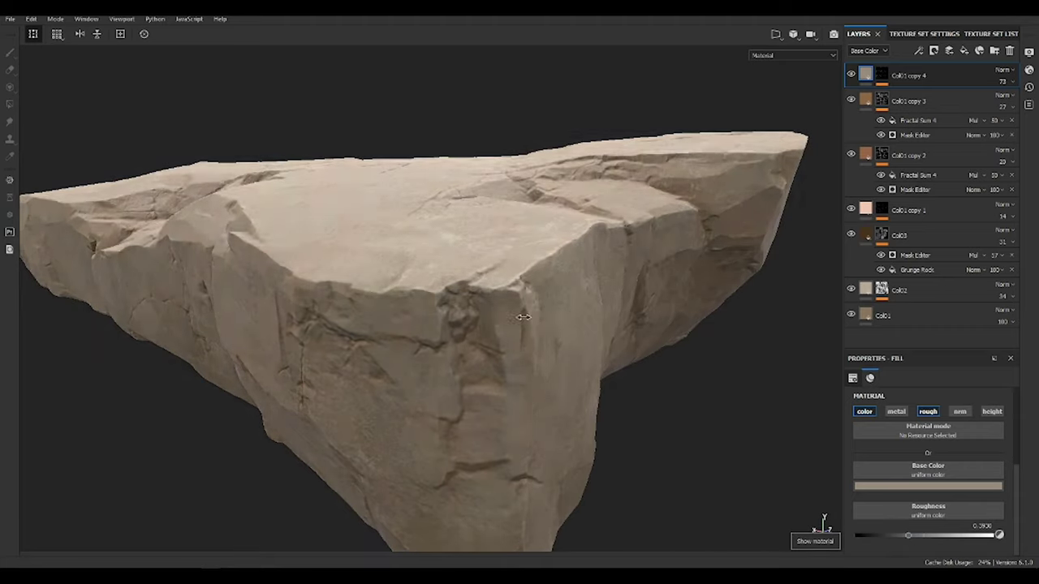
{"action": "left_click_drag", "start_coordinate": [677, 451], "coordinate": [627, 337], "text": "alt"}
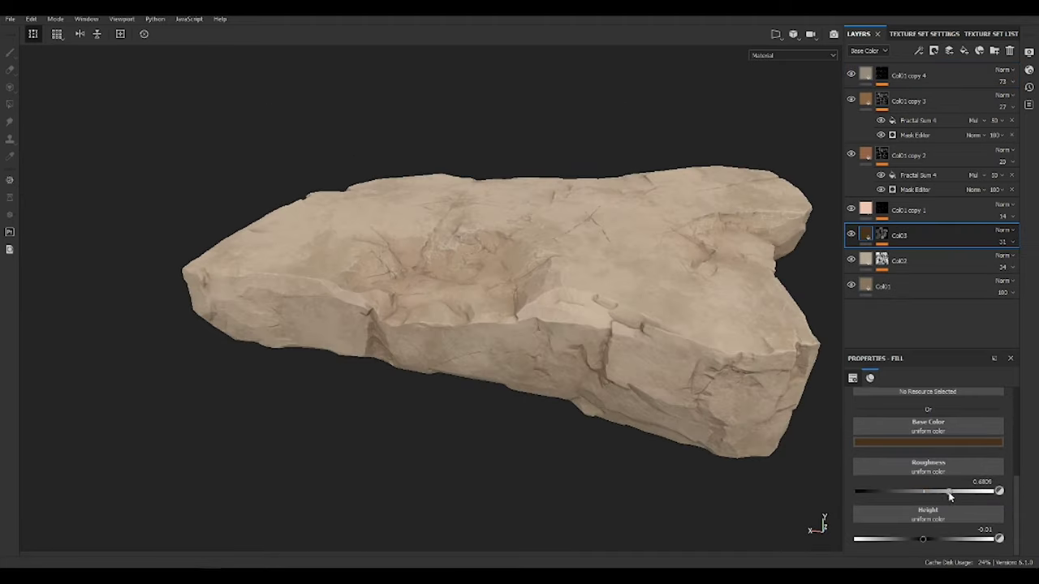
{"action": "key", "text": "c"}
{"action": "key", "text": "c"}
{"action": "key", "text": "c"}
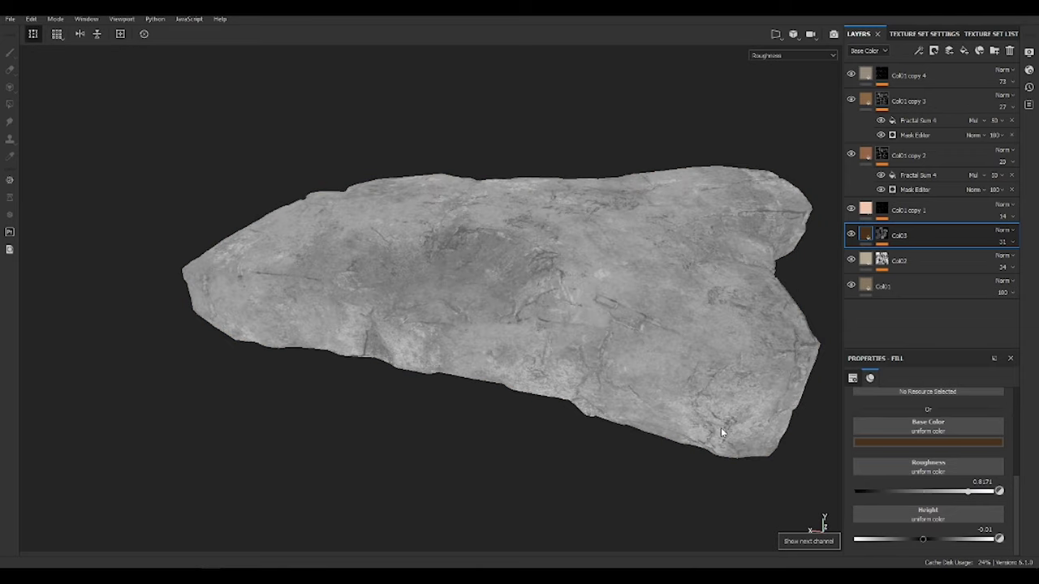
- Lower Col03's roughness to about 0.54 and raise Col01 copy 2's to about 0.85
{"action": "left_click_drag", "start_coordinate": [960, 494], "coordinate": [939, 491]}
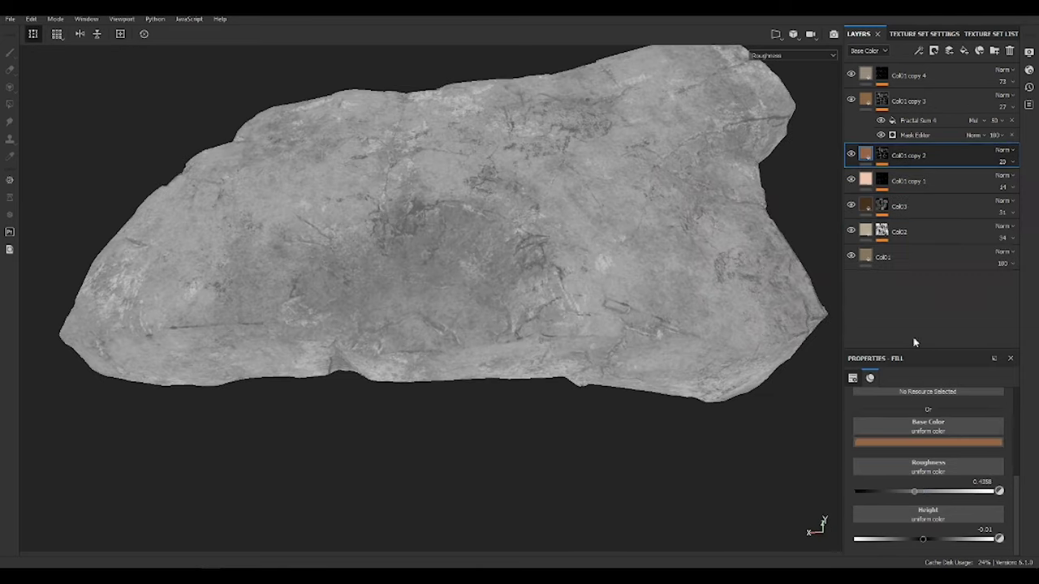
{"action": "left_click_drag", "start_coordinate": [924, 494], "coordinate": [986, 492]}
{"action": "mouse_move", "coordinate": [731, 325]}
{"action": "left_mouse_down", "text": "alt"}
{"action": "mouse_move", "coordinate": [621, 353]}
{"action": "mouse_move", "coordinate": [485, 310]}
{"action": "left_mouse_up", "text": "alt"}
{"action": "left_click", "coordinate": [949, 445]}
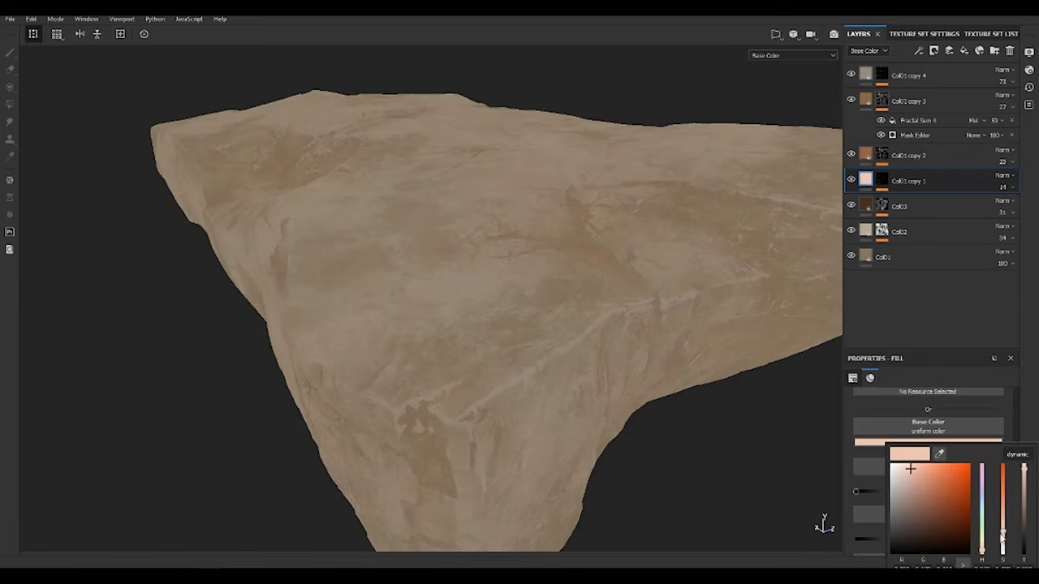
- Lower Col02's opacity to 18 and Col01 copy 4's opacity to 52
{"action": "left_click", "coordinate": [872, 209]}
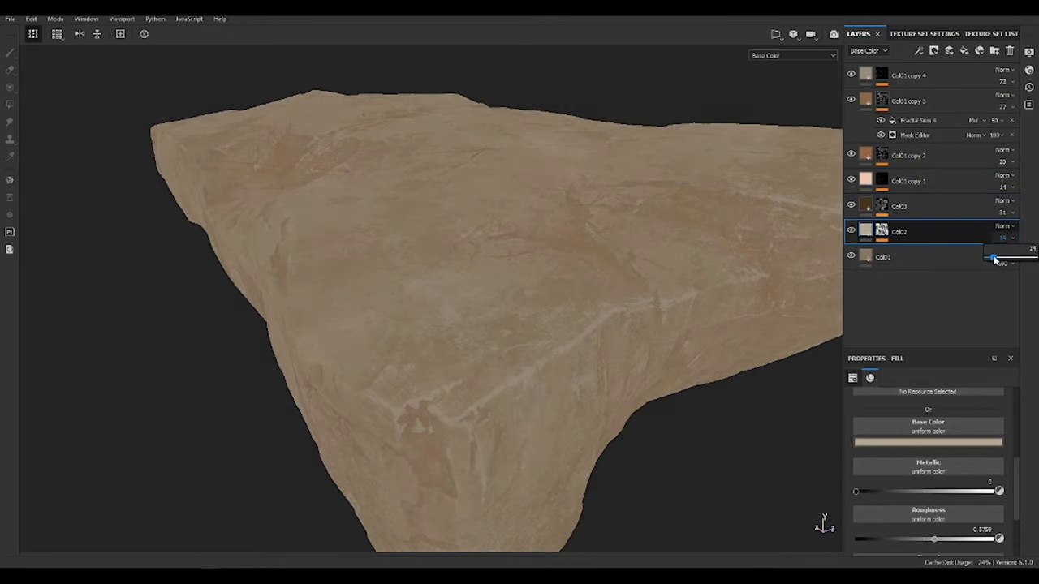
{"action": "mouse_move", "coordinate": [487, 211]}
{"action": "left_mouse_down", "text": "alt"}
{"action": "mouse_move", "coordinate": [448, 204]}
{"action": "mouse_move", "coordinate": [572, 294]}
{"action": "left_mouse_up", "text": "alt"}
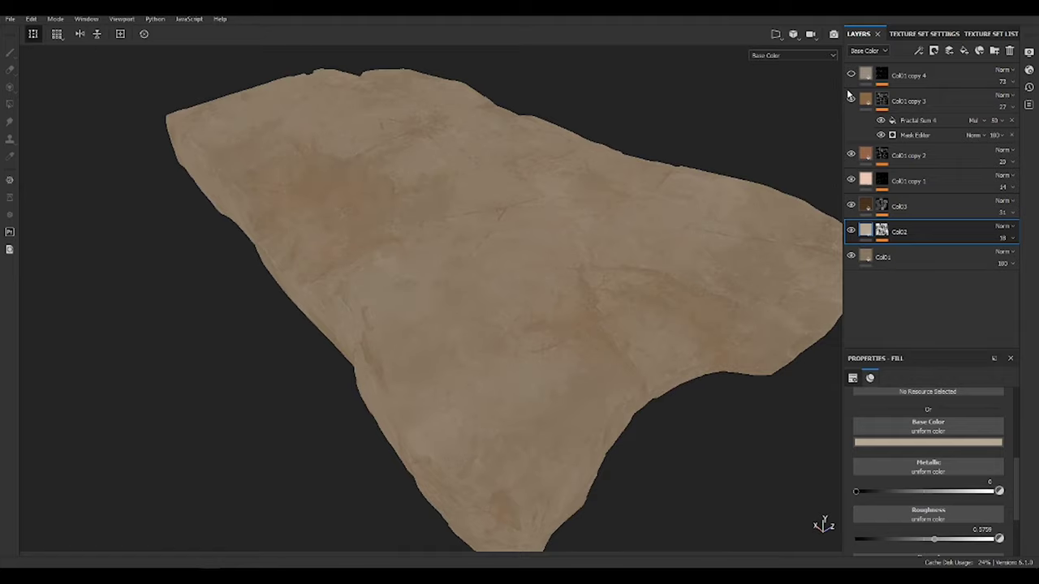
{"action": "left_click_drag", "start_coordinate": [607, 270], "coordinate": [308, 309], "text": "alt"}
{"action": "left_click", "coordinate": [908, 76]}
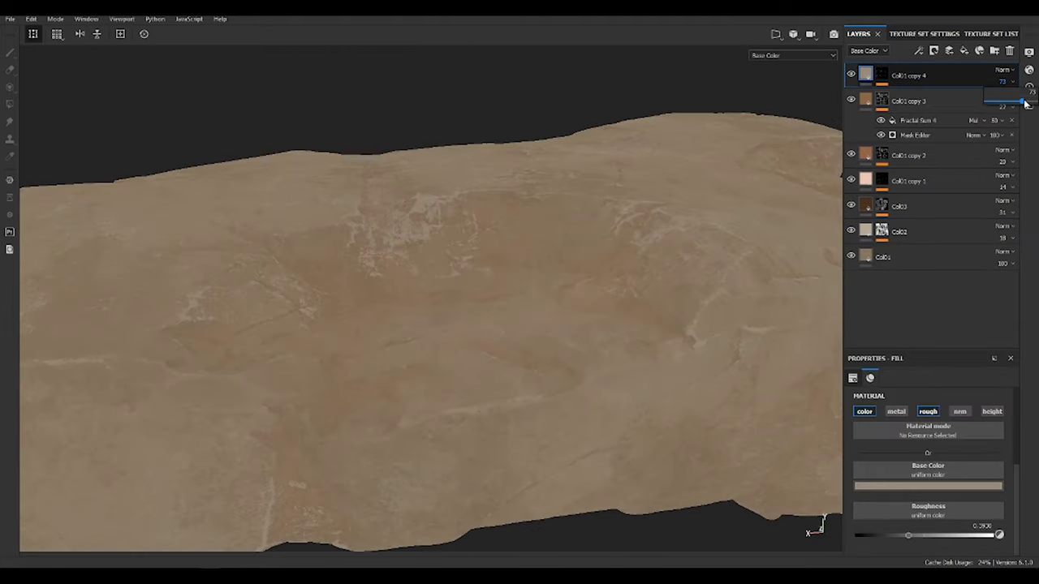
{"action": "left_click_drag", "start_coordinate": [568, 267], "coordinate": [434, 309], "text": "alt"}
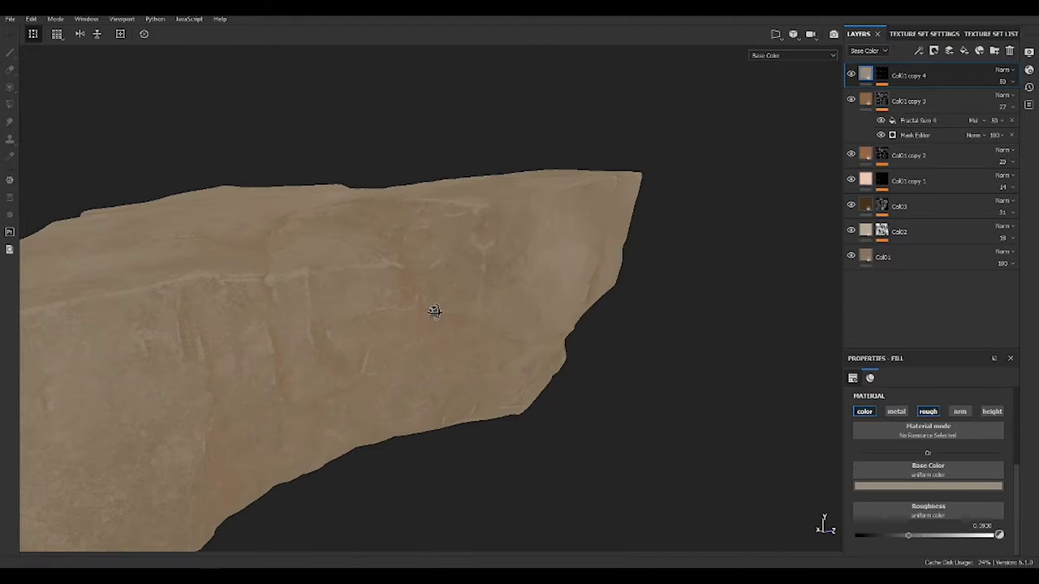
{"action": "left_click_drag", "start_coordinate": [517, 325], "coordinate": [694, 356], "text": "alt"}
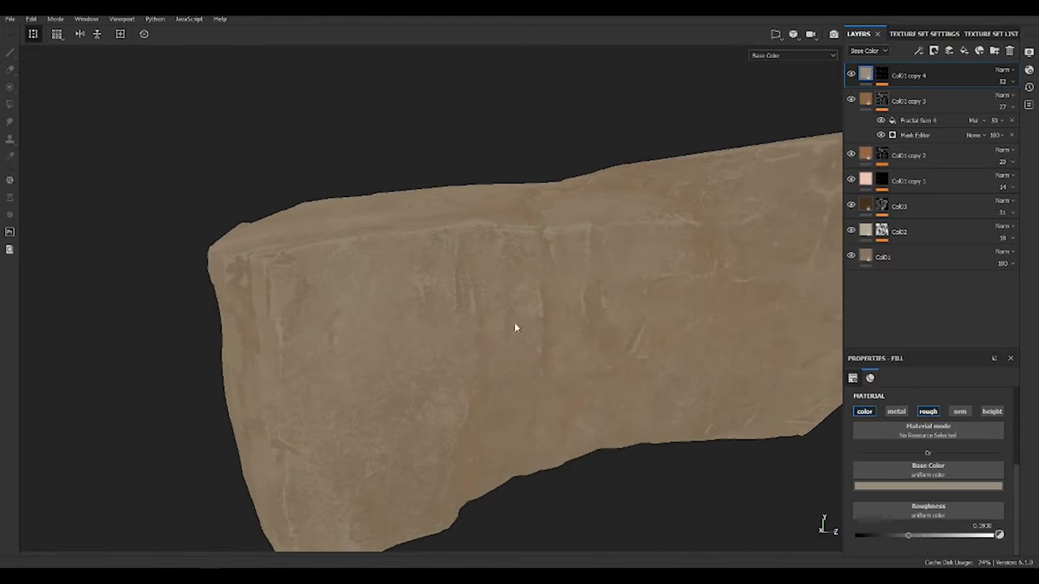
- Darken Col01 copy 1's peach base colour to a warm light brown and set its opacity to 28
{"action": "left_click_drag", "start_coordinate": [999, 209], "coordinate": [1027, 207]}
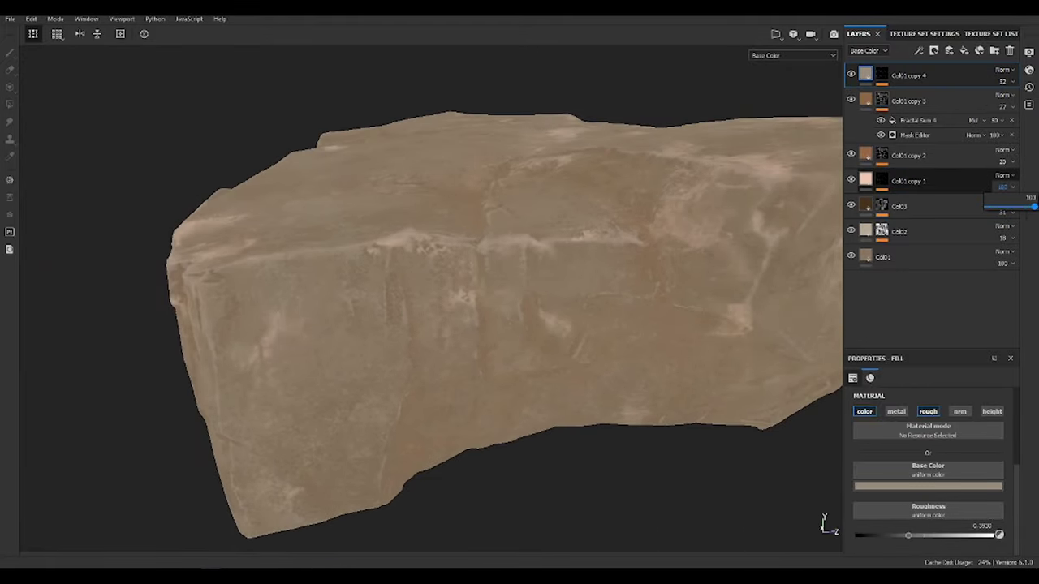
{"action": "left_click", "coordinate": [909, 180]}
{"action": "left_click", "coordinate": [927, 485]}
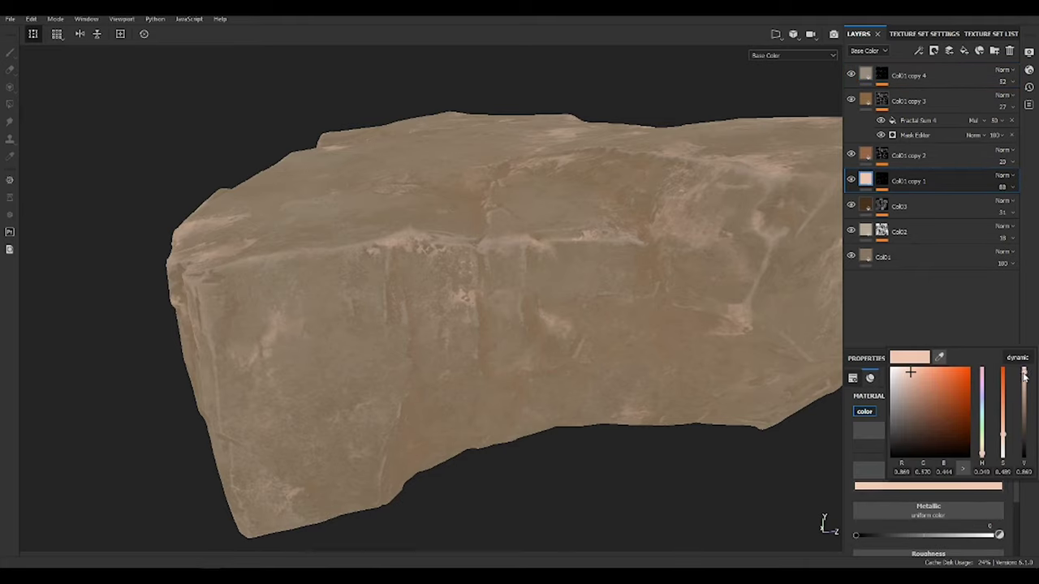
{"action": "left_click_drag", "start_coordinate": [1023, 386], "coordinate": [1024, 393]}
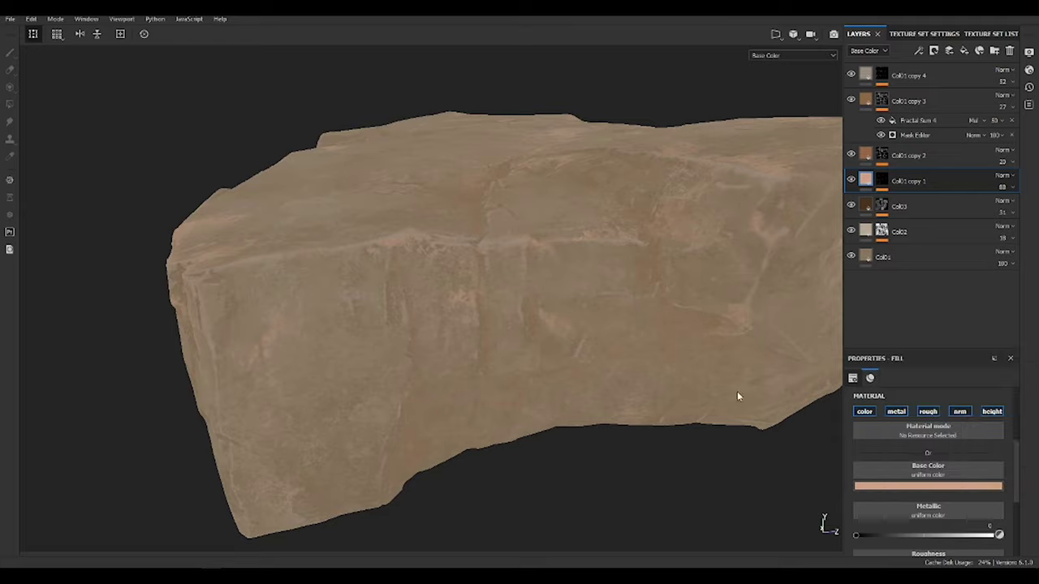
{"action": "left_click_drag", "start_coordinate": [737, 391], "coordinate": [804, 332], "text": "alt"}
{"action": "left_click", "coordinate": [961, 488]}
{"action": "mouse_move", "coordinate": [568, 341]}
{"action": "left_mouse_down", "text": "alt"}
{"action": "mouse_move", "coordinate": [450, 308]}
{"action": "mouse_move", "coordinate": [1018, 188]}
{"action": "mouse_move", "coordinate": [1001, 209]}
{"action": "left_mouse_up", "text": "alt"}
{"action": "left_click", "coordinate": [961, 487]}
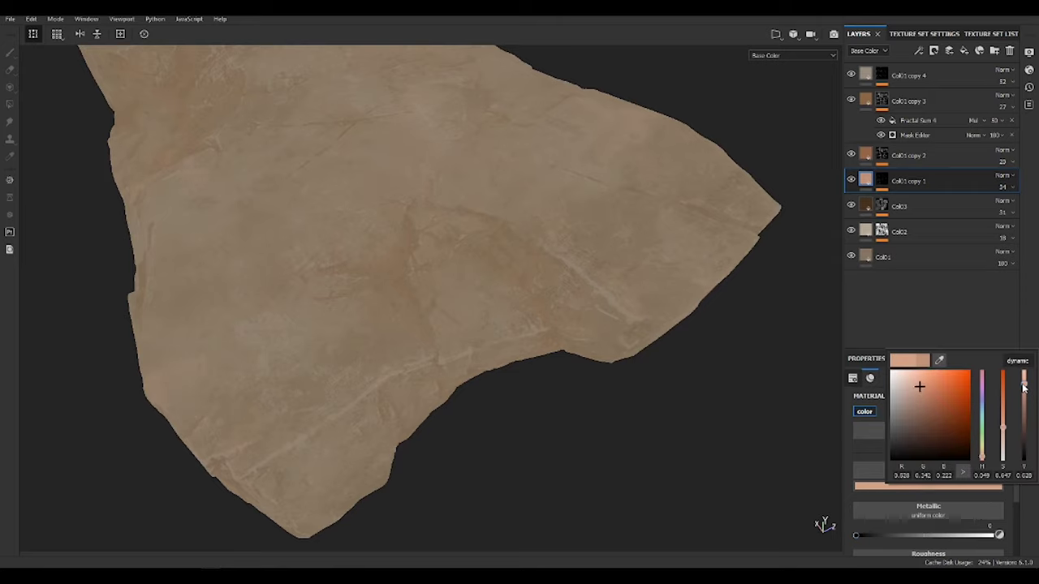
{"action": "left_click", "coordinate": [1003, 187]}
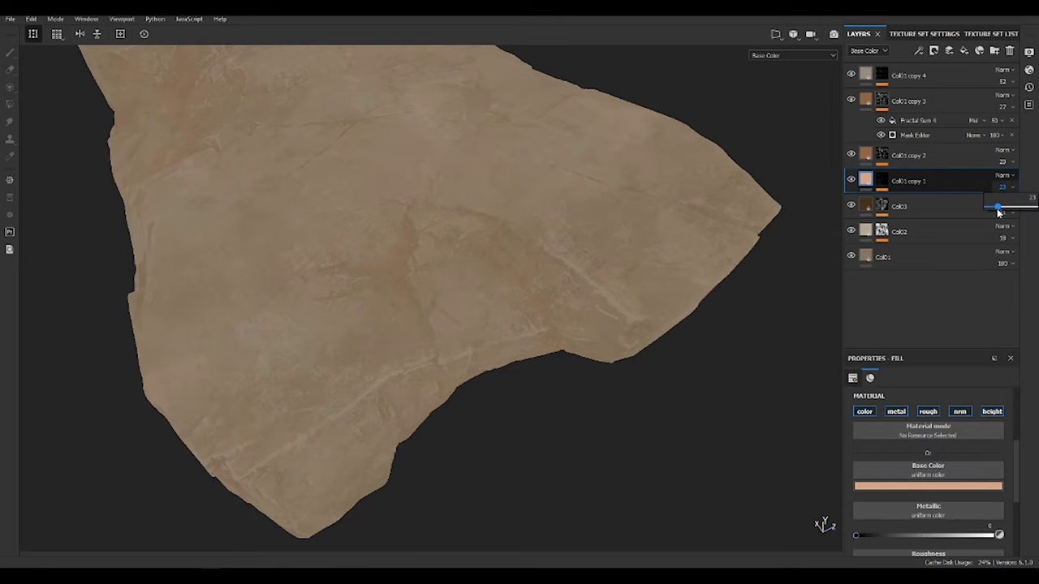
{"action": "left_click_drag", "start_coordinate": [644, 352], "coordinate": [545, 299], "text": "alt"}
- Set Col01 copy 1's Mask Editor opacity to 83
{"action": "left_click", "coordinate": [883, 178], "text": "alt"}
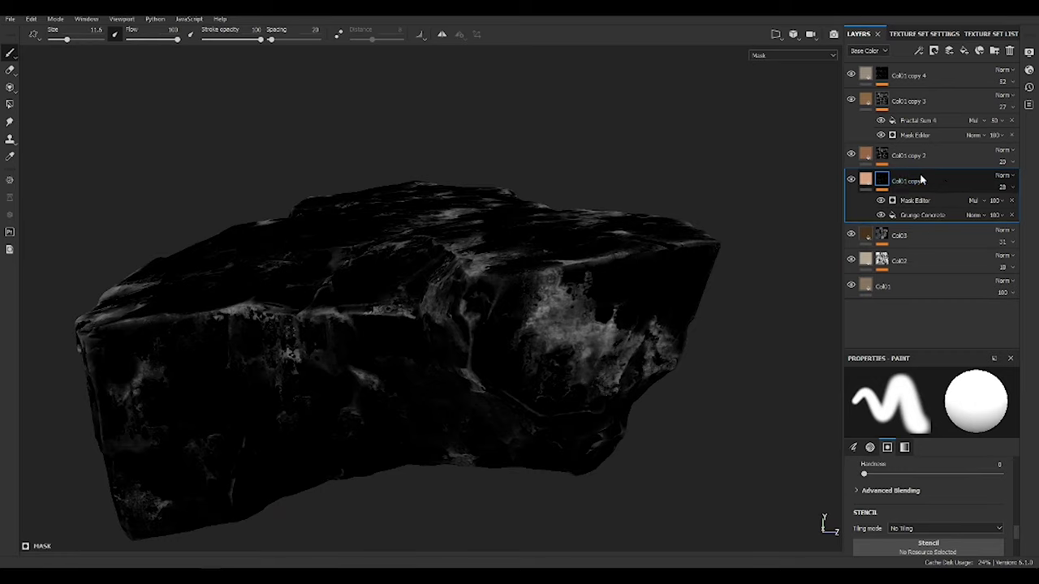
{"action": "type", "text": "83"}
{"action": "key", "text": "Return"}
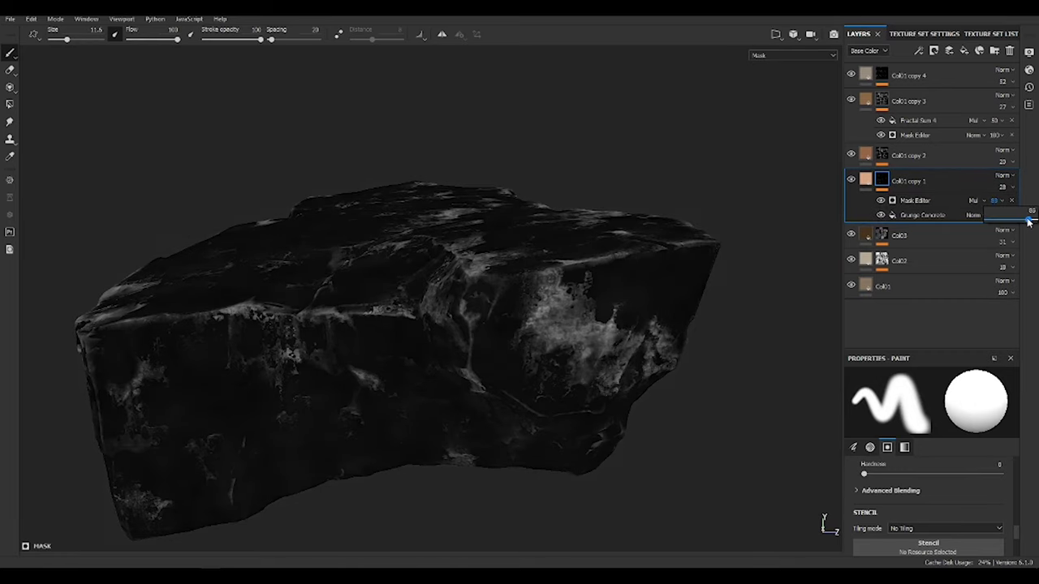
{"action": "mouse_move", "coordinate": [616, 267]}
{"action": "left_mouse_down", "text": "alt"}
{"action": "mouse_move", "coordinate": [679, 279]}
{"action": "mouse_move", "coordinate": [711, 303]}
{"action": "left_mouse_up", "text": "alt"}
- Duplicate Col01 as Col01 copy 5 and make its base colour orange
{"action": "left_click", "coordinate": [881, 288]}
{"action": "key", "text": "ctrl+d"}
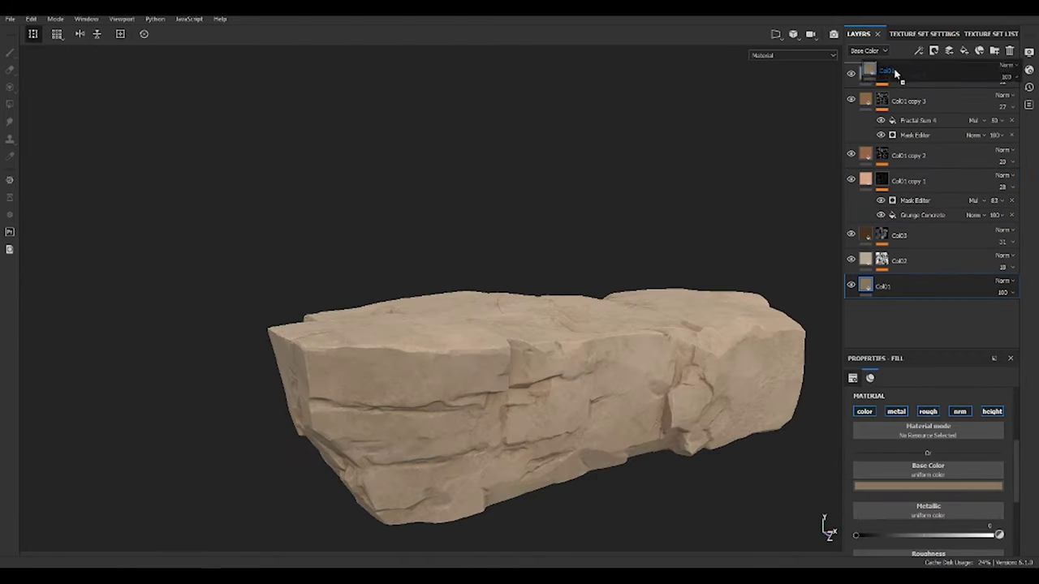
{"action": "left_click", "coordinate": [927, 485]}
{"action": "left_click", "coordinate": [912, 403]}
{"action": "left_click_drag", "start_coordinate": [911, 402], "coordinate": [957, 388]}
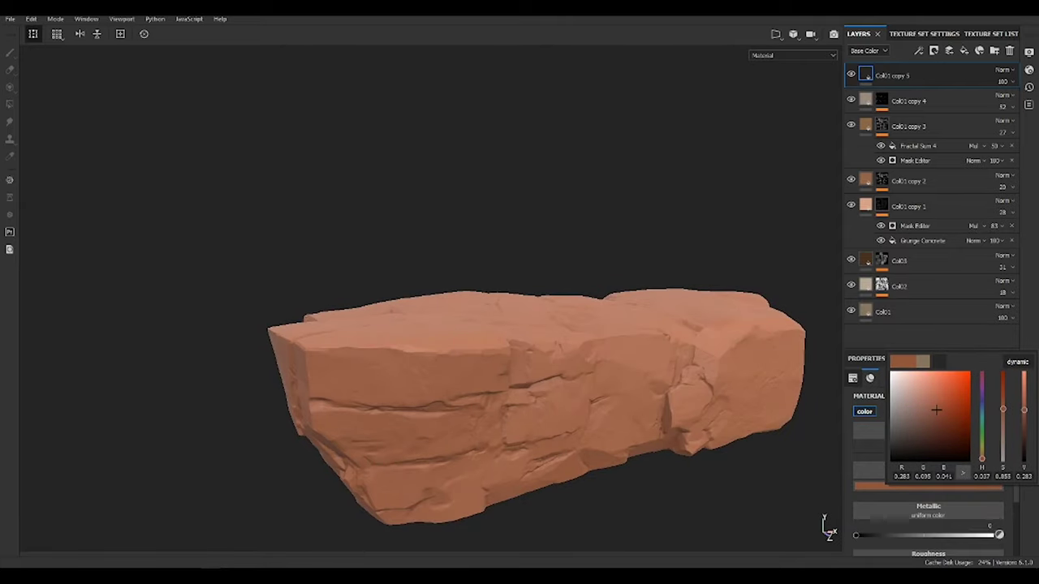
{"action": "left_click_drag", "start_coordinate": [487, 365], "coordinate": [568, 348], "text": "alt"}
{"action": "left_click", "coordinate": [933, 50]}
- Give Col01 copy 5 a mask with a tri-planar grunge fill pattern
{"action": "left_click", "coordinate": [965, 73]}
{"action": "left_click", "coordinate": [917, 50]}
{"action": "left_click", "coordinate": [958, 73]}
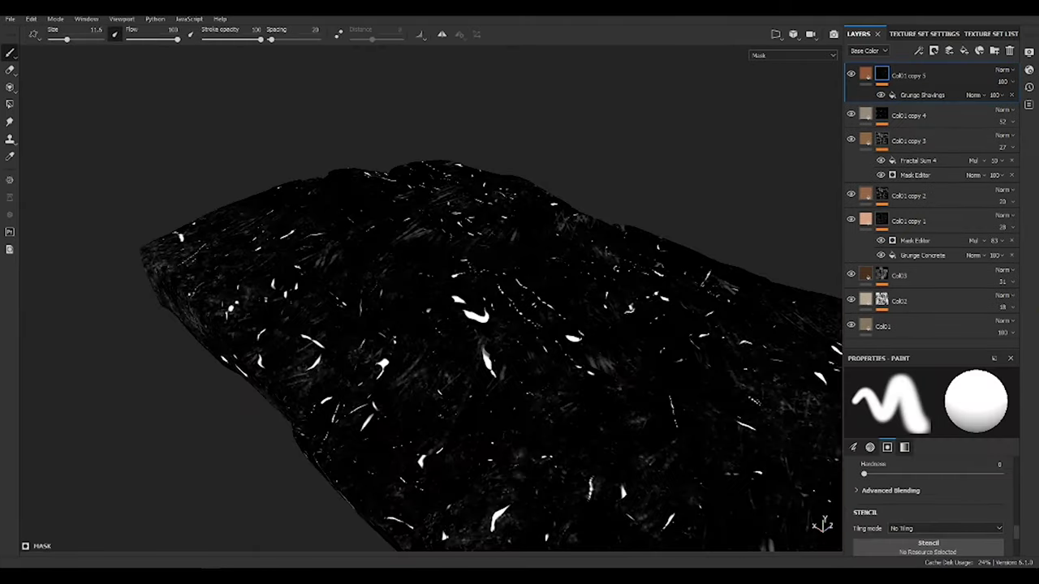
{"action": "left_click", "coordinate": [933, 95]}
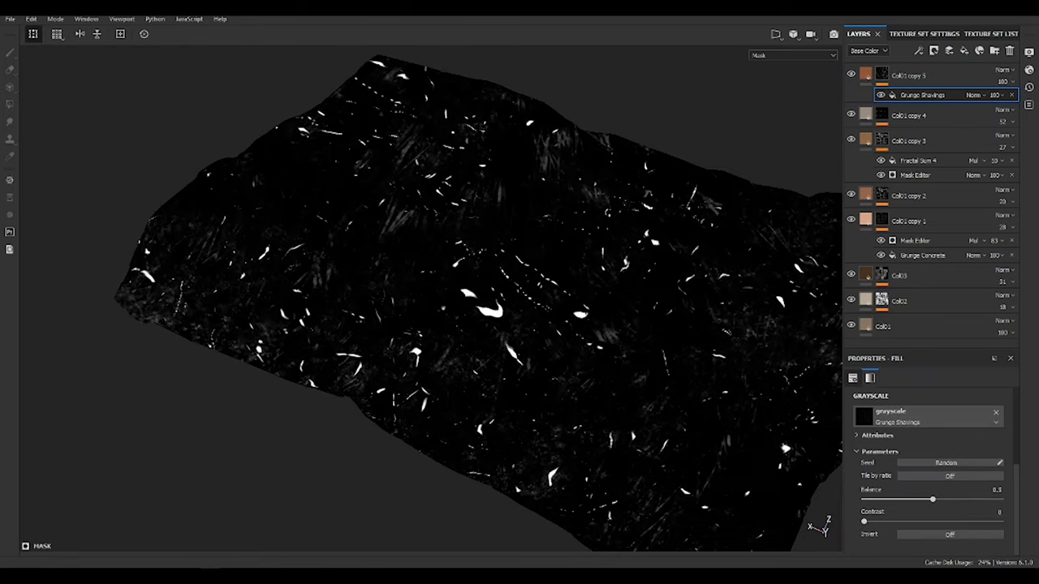
{"action": "left_click", "coordinate": [962, 425]}
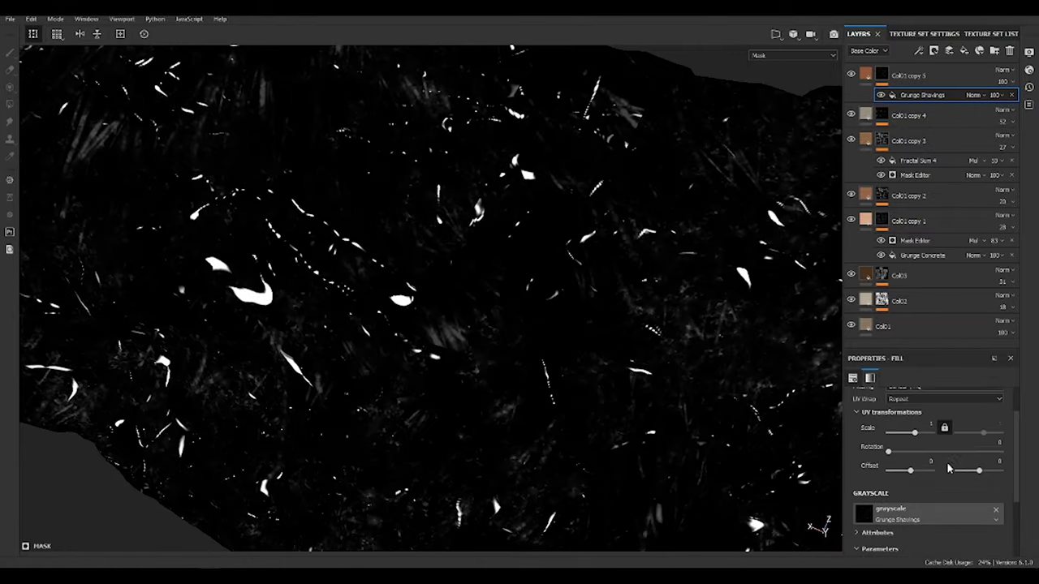
{"action": "left_click", "coordinate": [948, 433]}
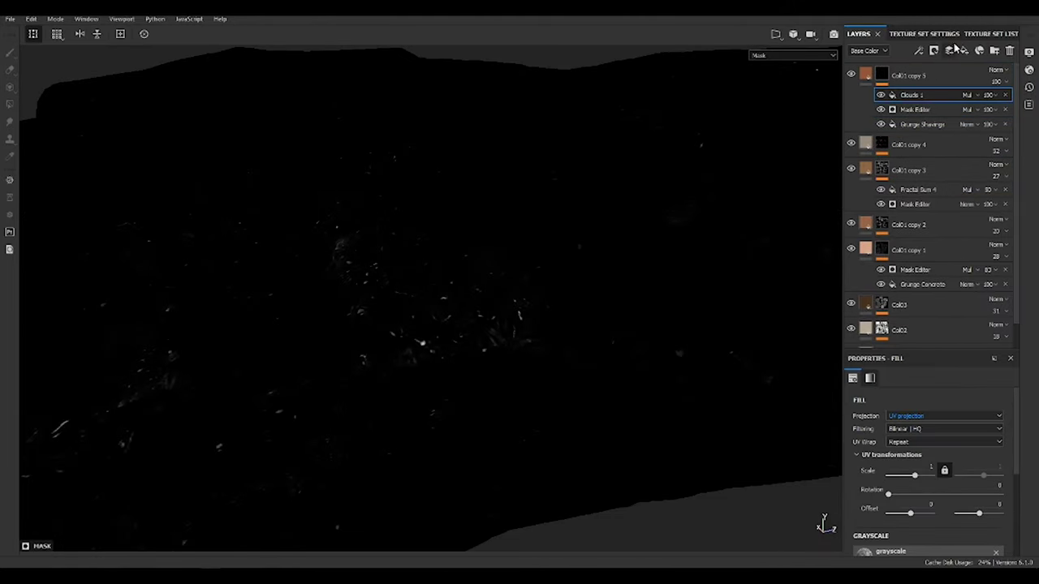
- Add a Levels adjustment and a Sharpen filter to the mask
{"action": "left_click", "coordinate": [951, 49]}
{"action": "left_click", "coordinate": [960, 108]}
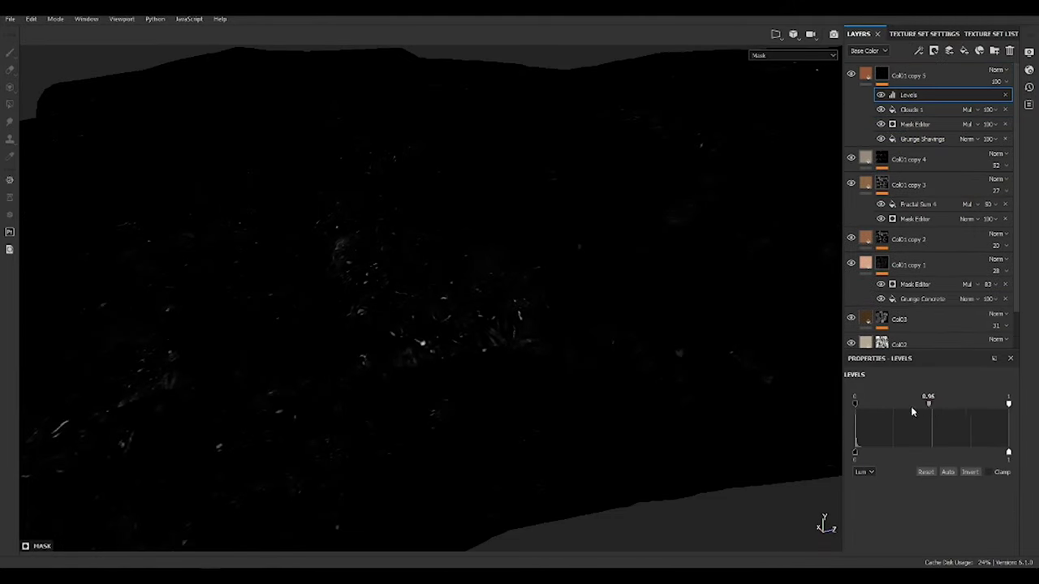
{"action": "left_click", "coordinate": [919, 52]}
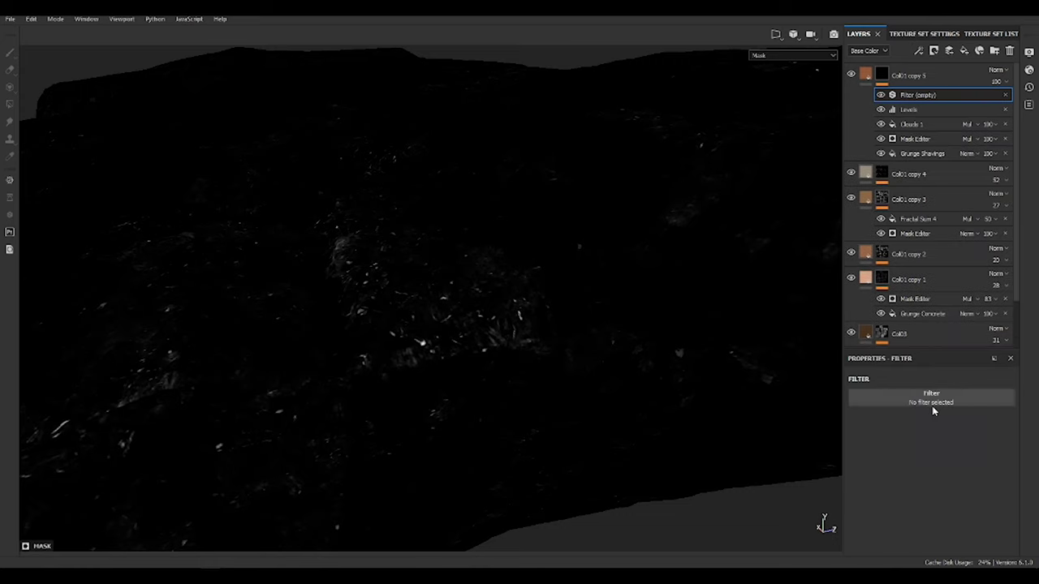
{"action": "left_click", "coordinate": [932, 397]}
{"action": "type", "text": "harp"}
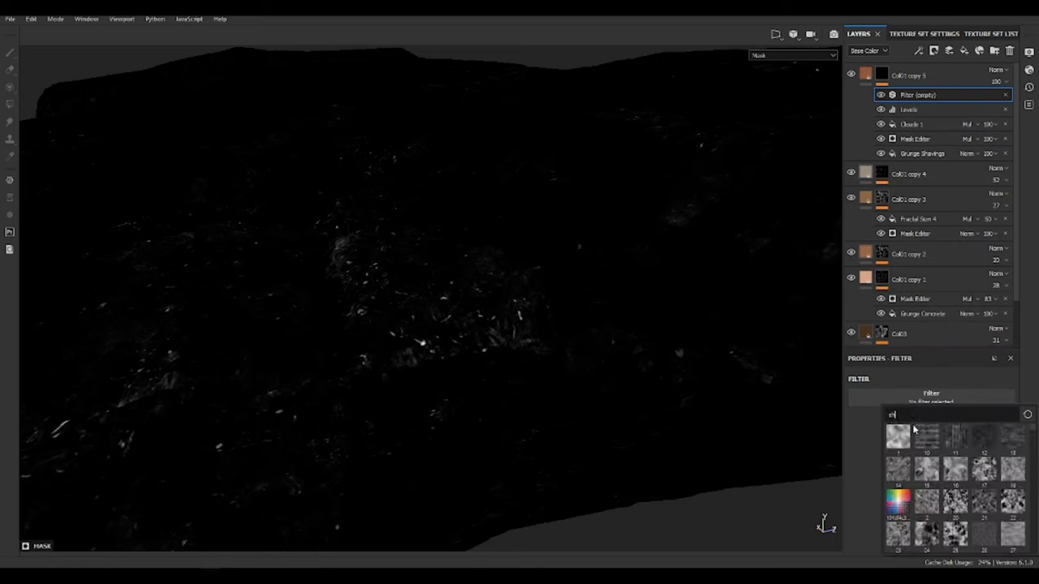
{"action": "left_click", "coordinate": [897, 469]}
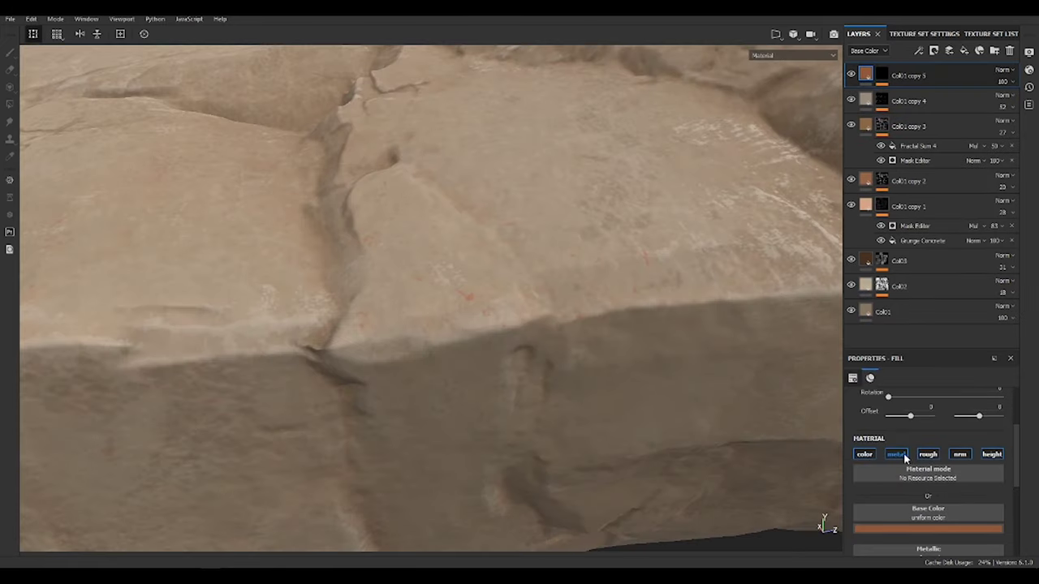
- Drop Col01 copy 5's height below zero and its layer opacity to 91
{"action": "scroll", "coordinate": [929, 461], "scroll_direction": "down", "scroll_amount": 1}
{"action": "scroll", "coordinate": [957, 524], "scroll_direction": "down", "scroll_amount": 2}
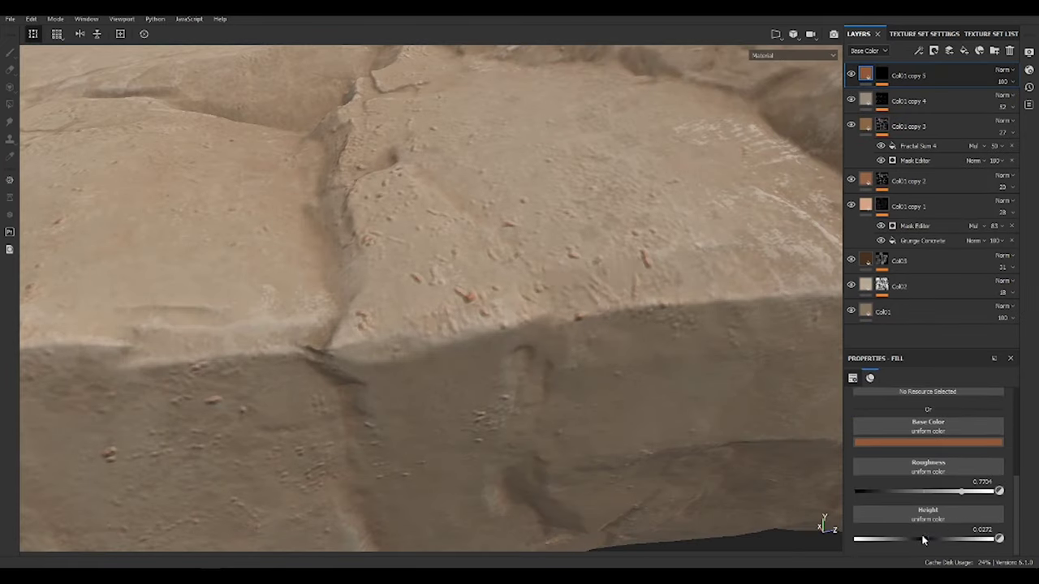
{"action": "left_click_drag", "start_coordinate": [922, 539], "coordinate": [914, 538]}
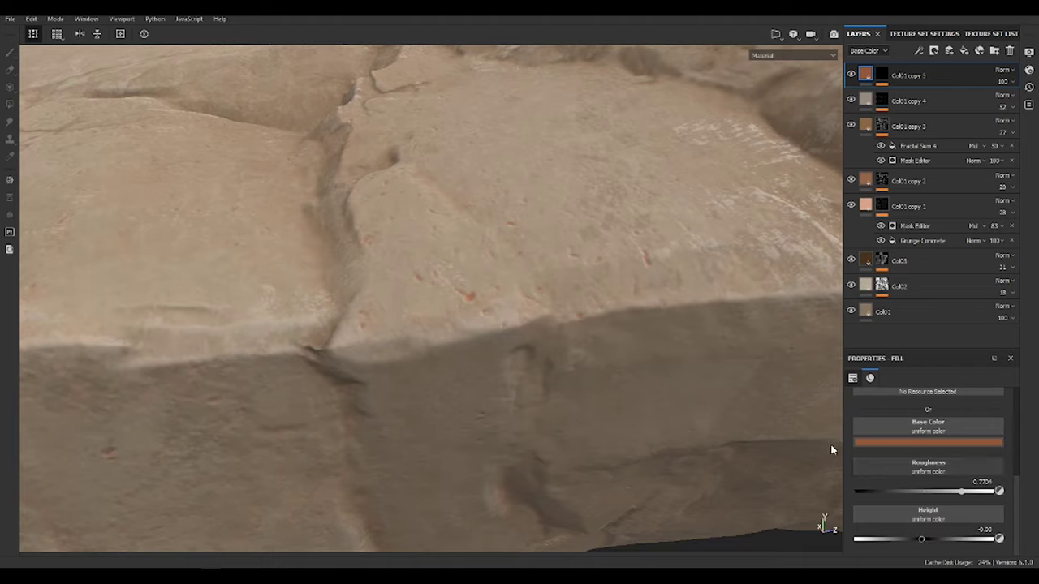
{"action": "left_click_drag", "start_coordinate": [830, 447], "coordinate": [828, 528], "text": "alt"}
{"action": "left_click_drag", "start_coordinate": [1003, 81], "coordinate": [1027, 104]}
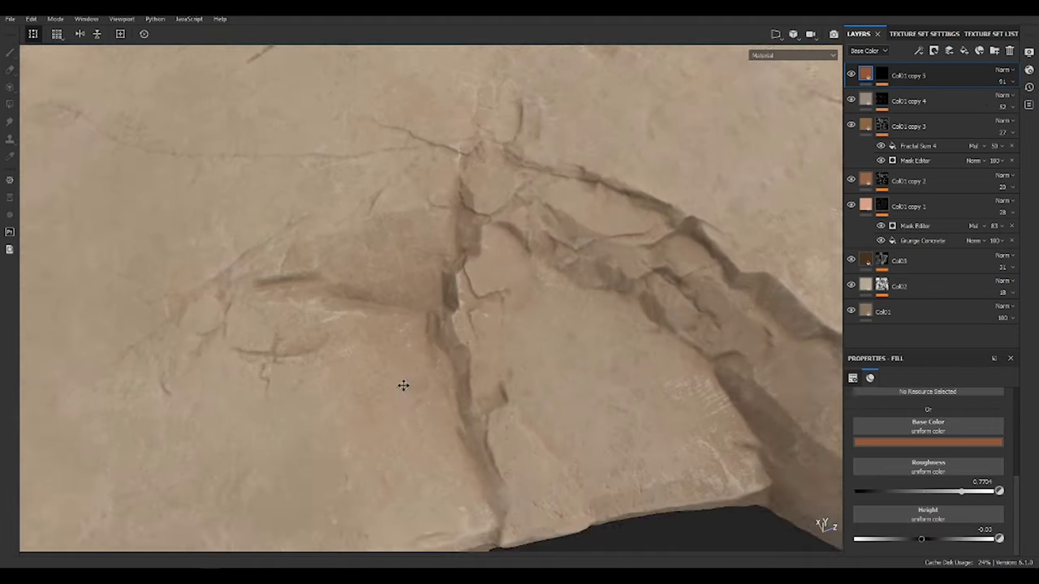
{"action": "left_click_drag", "start_coordinate": [404, 385], "coordinate": [519, 340], "text": "alt"}
- Lower the opacity of the Mask Editor effect in Col01 copy 5's mask
{"action": "left_click", "coordinate": [927, 442]}
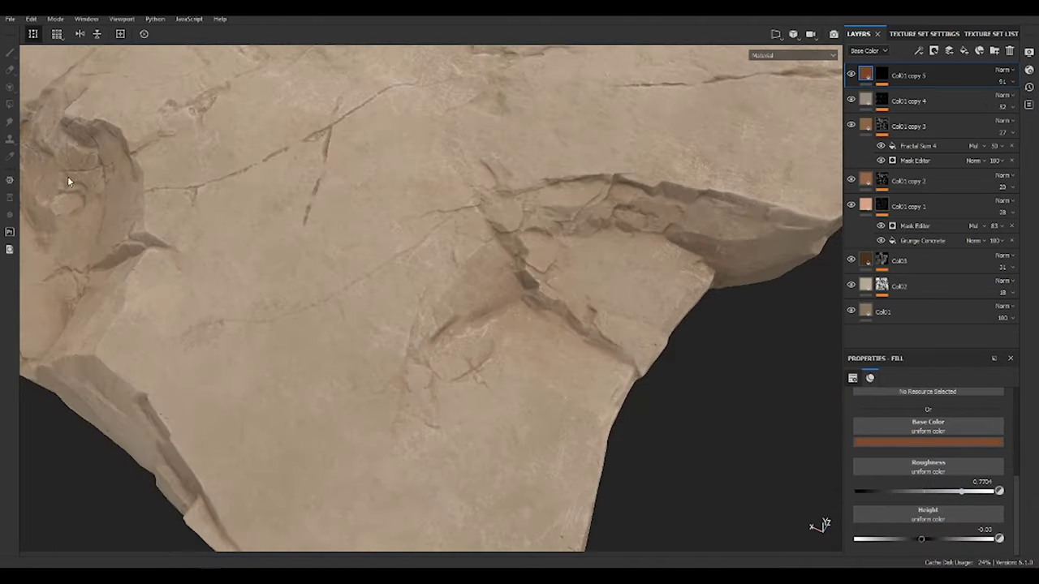
{"action": "mouse_move", "coordinate": [68, 176]}
{"action": "left_mouse_down", "text": "alt"}
{"action": "mouse_move", "coordinate": [348, 340]}
{"action": "mouse_move", "coordinate": [407, 280]}
{"action": "mouse_move", "coordinate": [503, 243]}
{"action": "left_mouse_up", "text": "alt"}
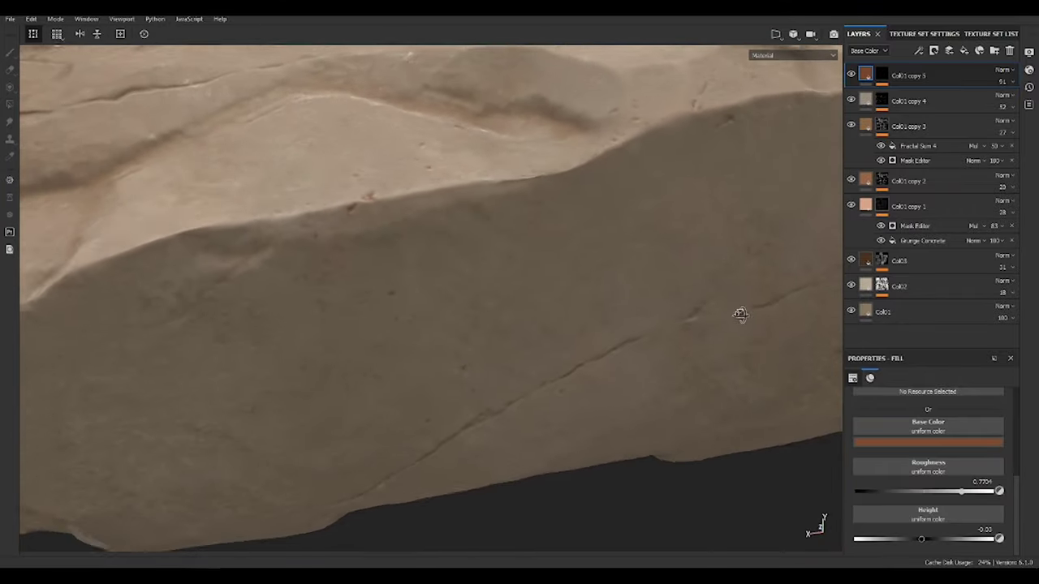
{"action": "left_click", "coordinate": [883, 78]}
{"action": "left_click", "coordinate": [883, 78], "text": "alt"}
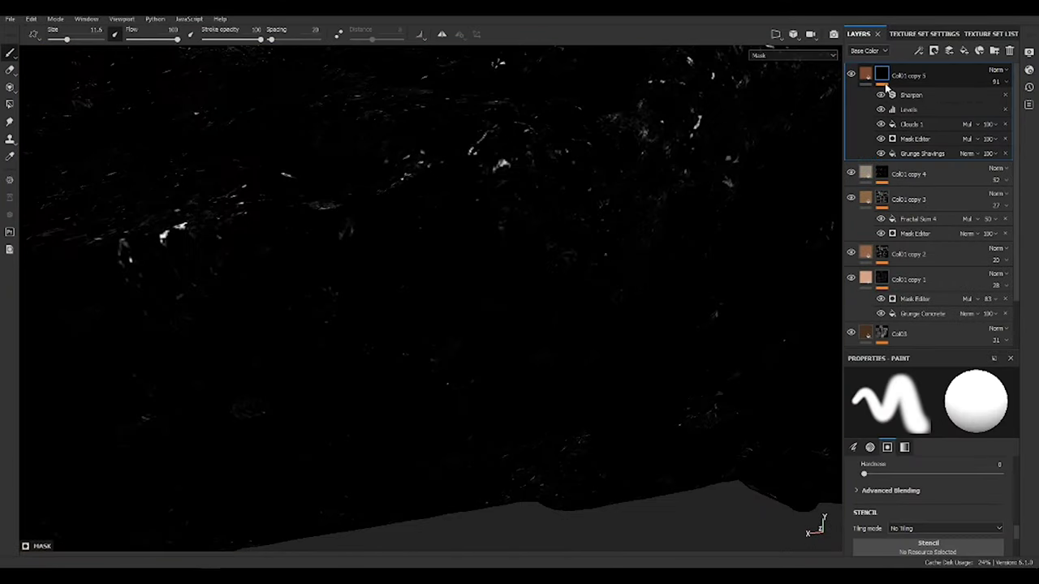
{"action": "left_click", "coordinate": [917, 139]}
{"action": "left_click", "coordinate": [995, 138]}
{"action": "left_click_drag", "start_coordinate": [1014, 156], "coordinate": [1031, 161]}
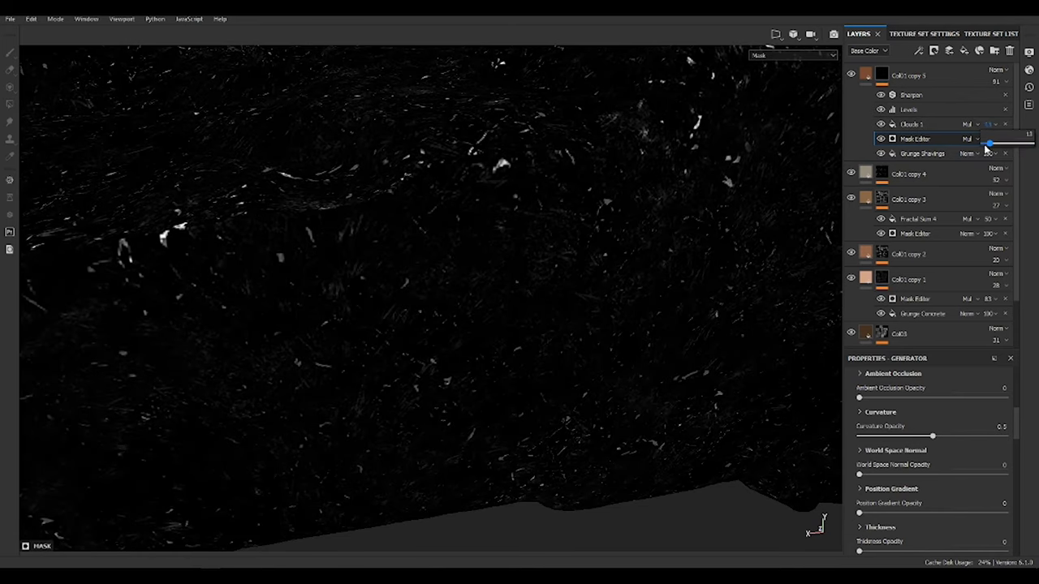
{"action": "right_click_drag", "start_coordinate": [509, 278], "coordinate": [664, 281], "text": "alt"}
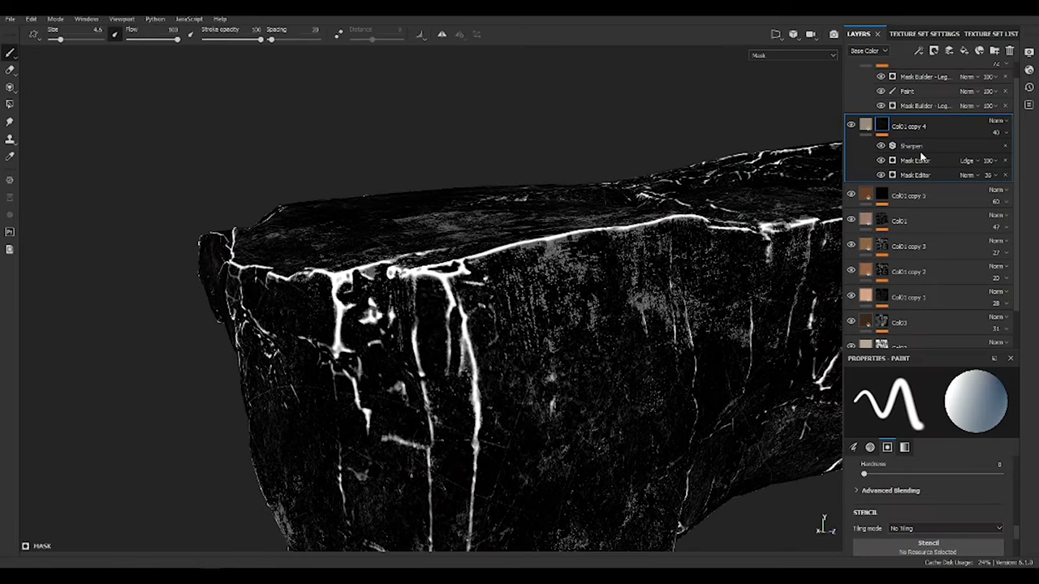
- Raise the Mask Editor generator's Texture amount to 1
{"action": "scroll", "coordinate": [926, 465], "scroll_direction": "up", "scroll_amount": 2}
{"action": "scroll", "coordinate": [925, 466], "scroll_direction": "up", "scroll_amount": 3}
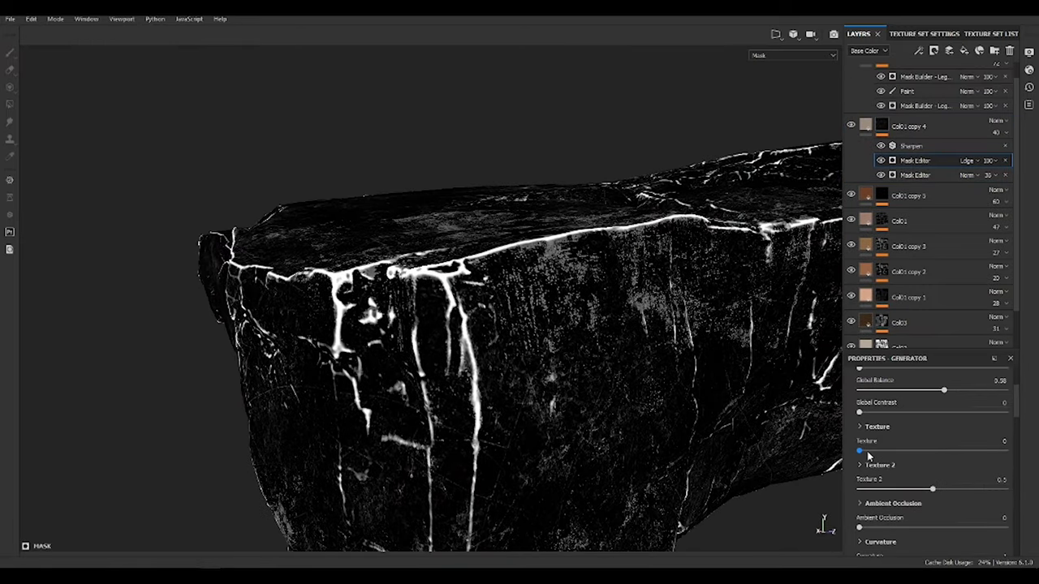
{"action": "left_click_drag", "start_coordinate": [941, 452], "coordinate": [1006, 451]}
{"action": "mouse_move", "coordinate": [617, 349]}
{"action": "left_mouse_down", "text": "alt"}
{"action": "mouse_move", "coordinate": [711, 412]}
{"action": "mouse_move", "coordinate": [795, 438]}
{"action": "left_mouse_up", "text": "alt"}
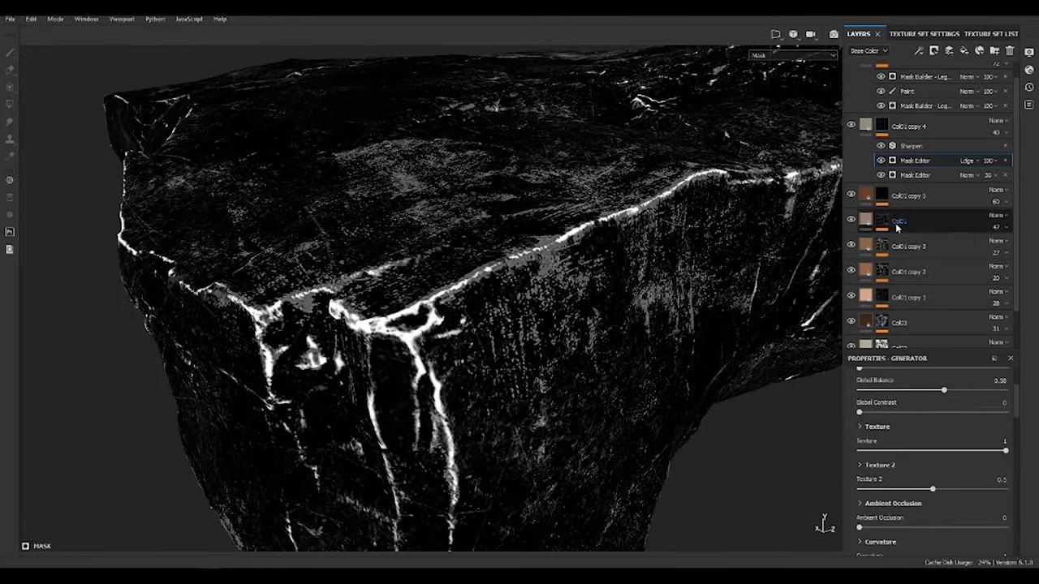
- Add a Grunge Scratches fill to the mask with UV projection, larger scale and Multiply blending
{"action": "left_click", "coordinate": [918, 51]}
{"action": "left_click", "coordinate": [941, 90]}
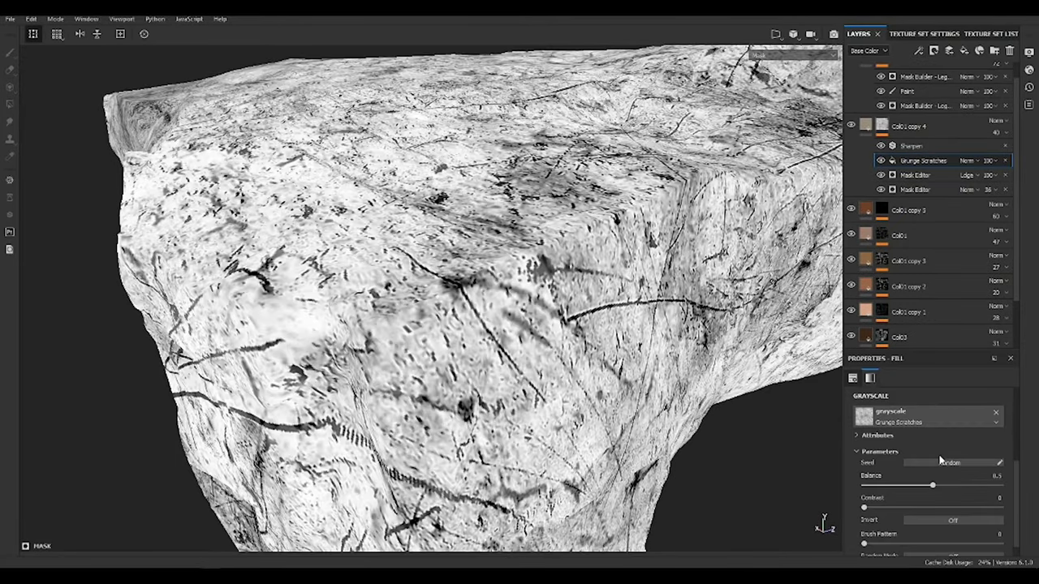
{"action": "scroll", "coordinate": [929, 454], "scroll_direction": "down", "scroll_amount": 2}
{"action": "left_click", "coordinate": [944, 415]}
{"action": "left_click", "coordinate": [917, 438]}
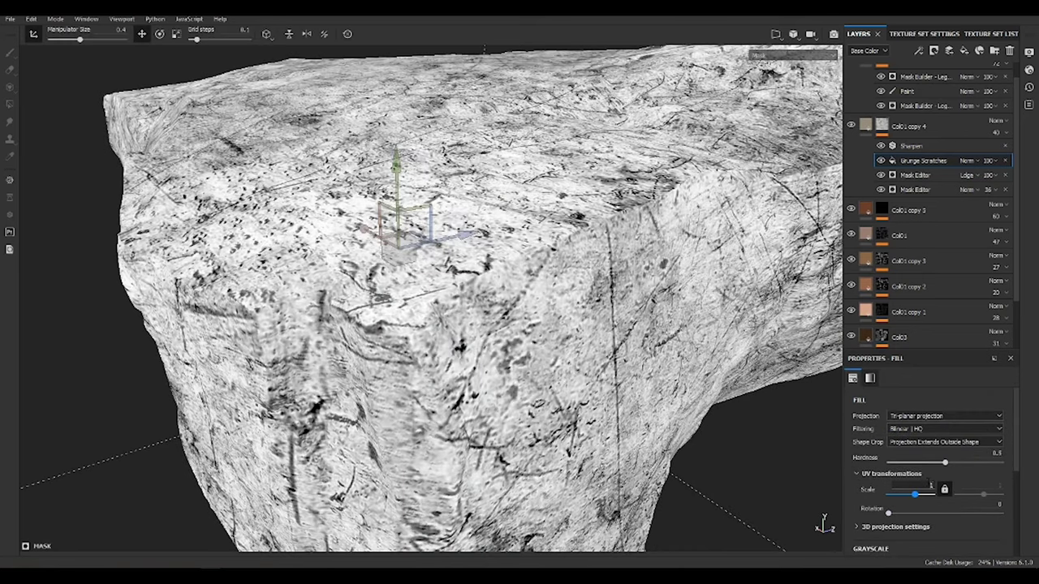
{"action": "left_click_drag", "start_coordinate": [915, 493], "coordinate": [920, 494]}
{"action": "left_click_drag", "start_coordinate": [680, 297], "coordinate": [748, 328], "text": "alt"}
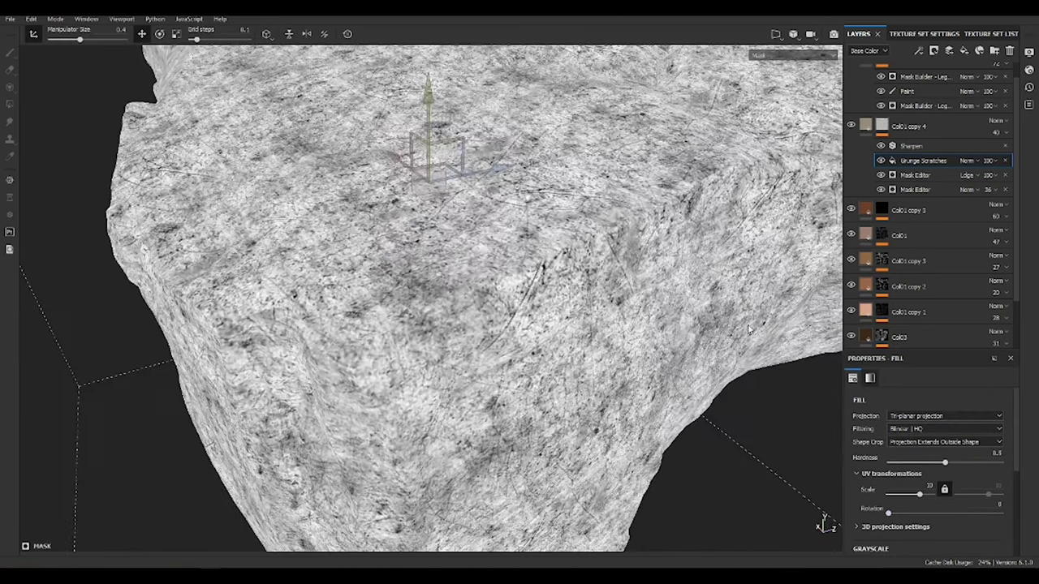
{"action": "left_click", "coordinate": [907, 426]}
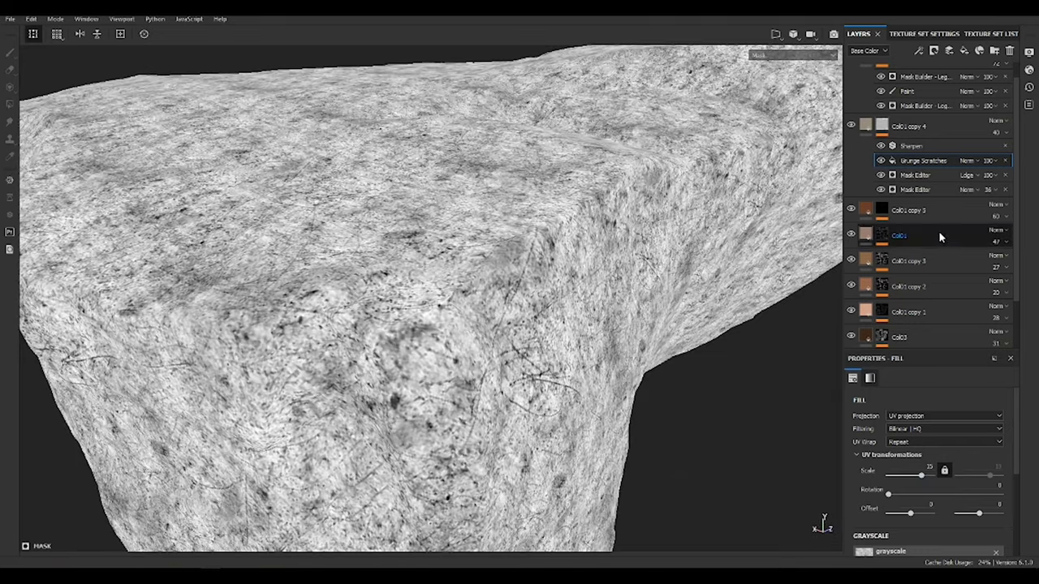
{"action": "left_click", "coordinate": [967, 160]}
{"action": "left_click", "coordinate": [994, 219]}
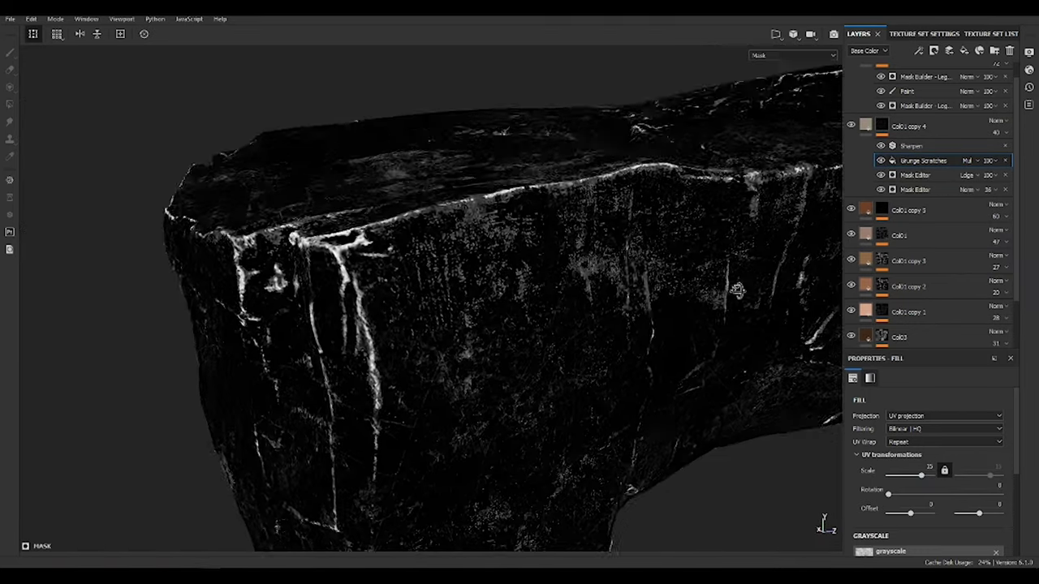
{"action": "mouse_move", "coordinate": [735, 292]}
{"action": "left_mouse_down", "text": "alt"}
{"action": "mouse_move", "coordinate": [740, 265]}
{"action": "mouse_move", "coordinate": [444, 245]}
{"action": "mouse_move", "coordinate": [568, 343]}
{"action": "left_mouse_up", "text": "alt"}
- Raise the lower Mask Editor's global contrast on Col01 copy 4 to 0.23
{"action": "key", "text": "m"}
{"action": "left_click", "coordinate": [893, 125]}
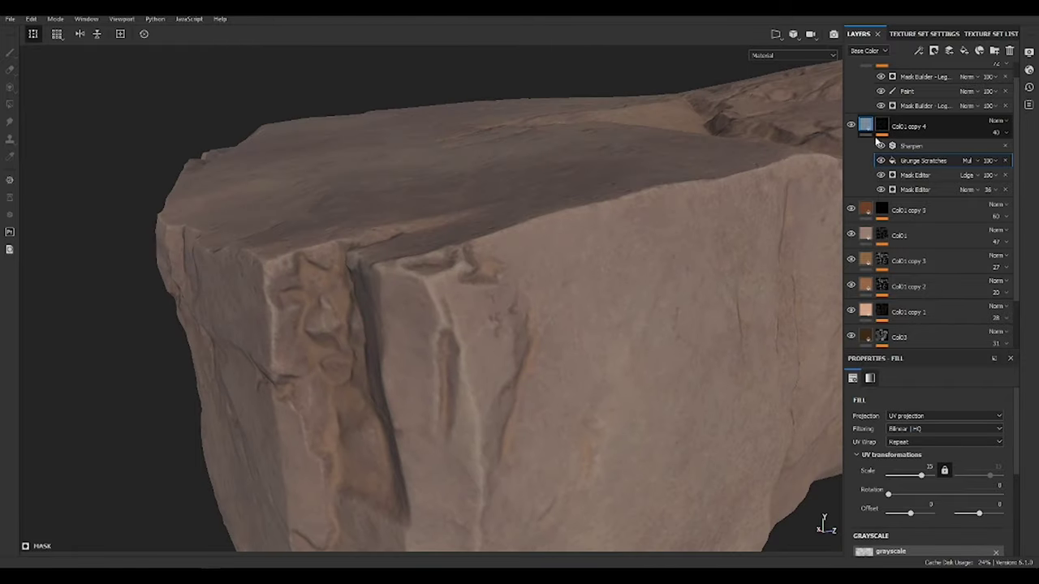
{"action": "left_click", "coordinate": [909, 478]}
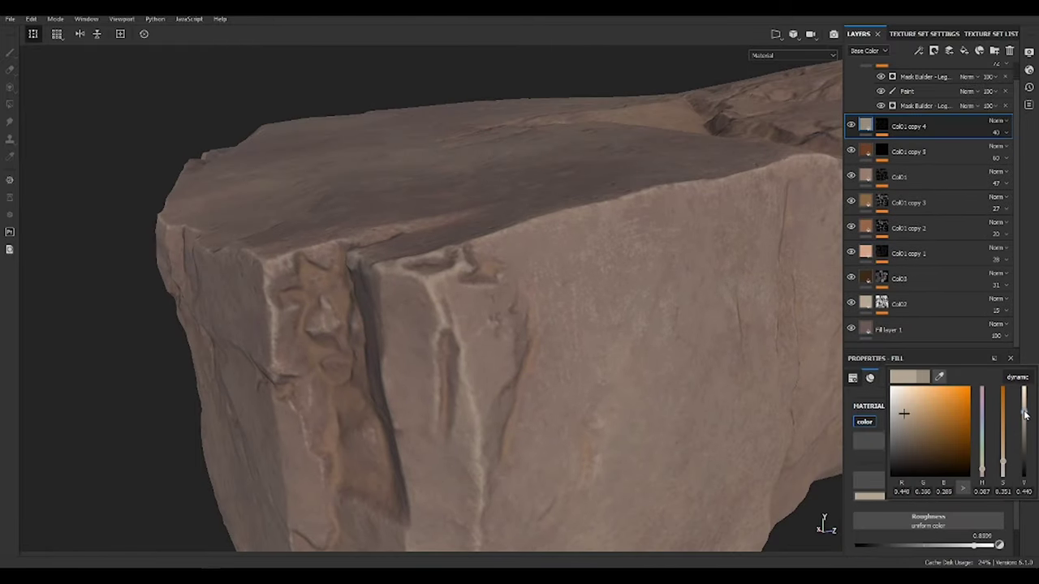
{"action": "mouse_move", "coordinate": [617, 390]}
{"action": "left_mouse_down", "text": "alt"}
{"action": "mouse_move", "coordinate": [510, 360]}
{"action": "mouse_move", "coordinate": [476, 332]}
{"action": "mouse_move", "coordinate": [597, 358]}
{"action": "left_mouse_up", "text": "alt"}
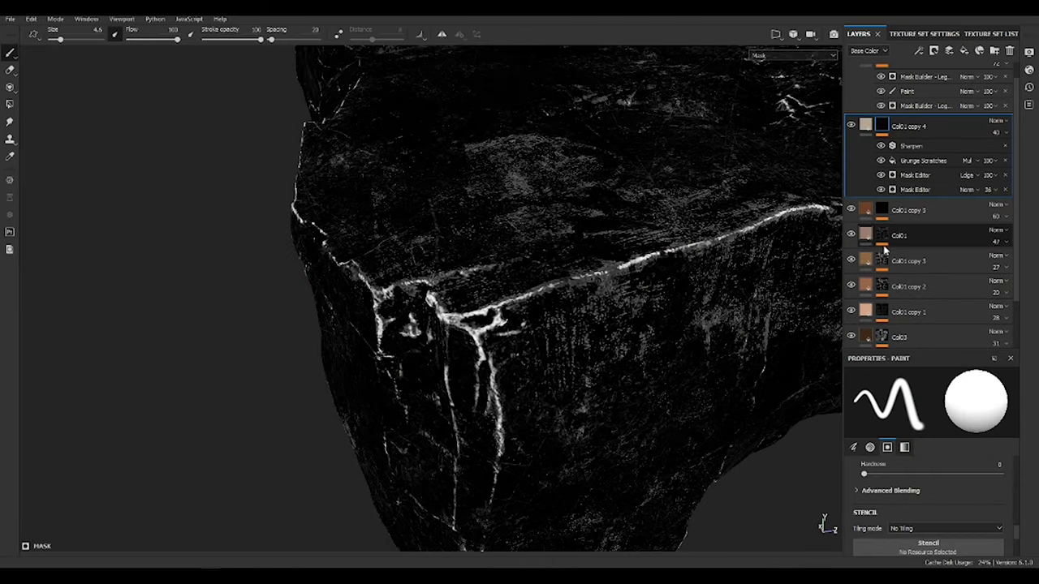
{"action": "left_click", "coordinate": [914, 174]}
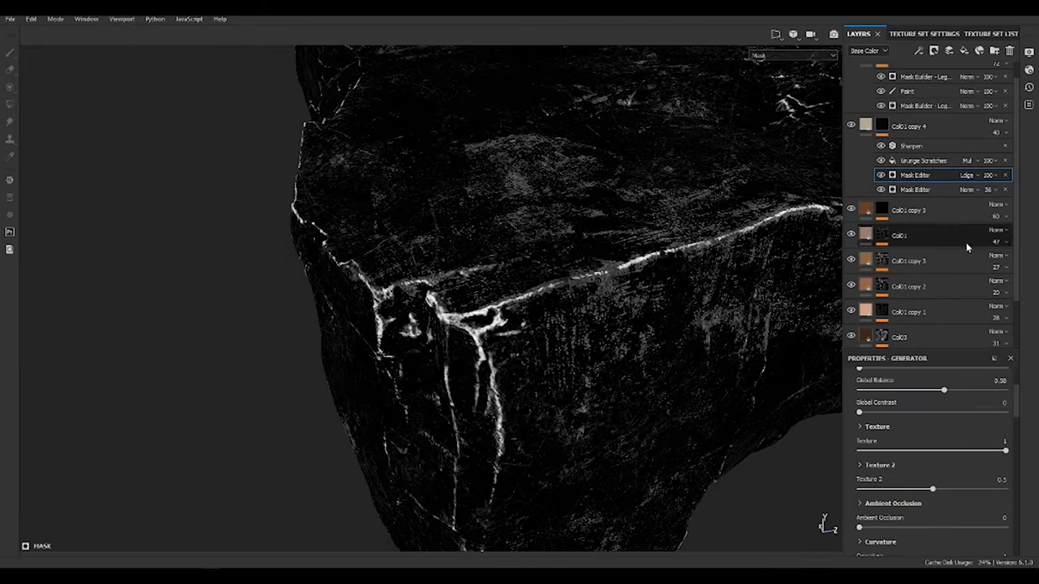
{"action": "left_click", "coordinate": [915, 189]}
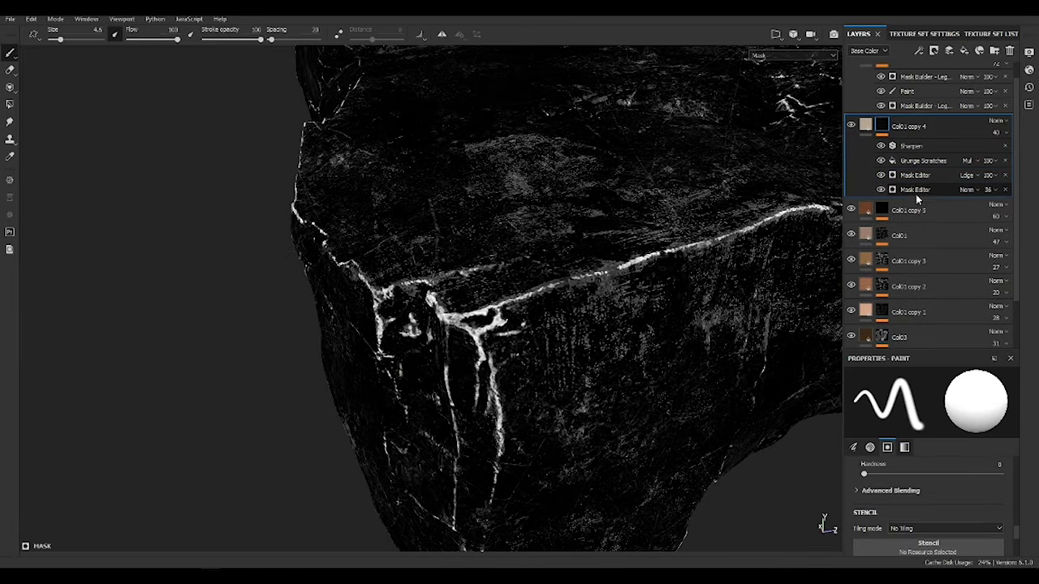
{"action": "left_click_drag", "start_coordinate": [923, 486], "coordinate": [879, 487]}
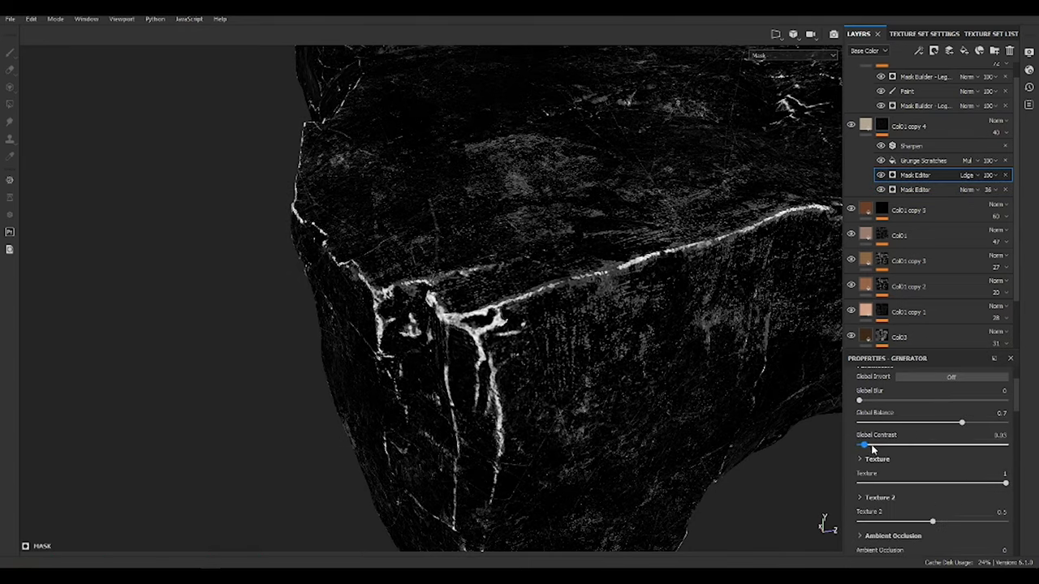
{"action": "left_click_drag", "start_coordinate": [866, 447], "coordinate": [916, 443]}
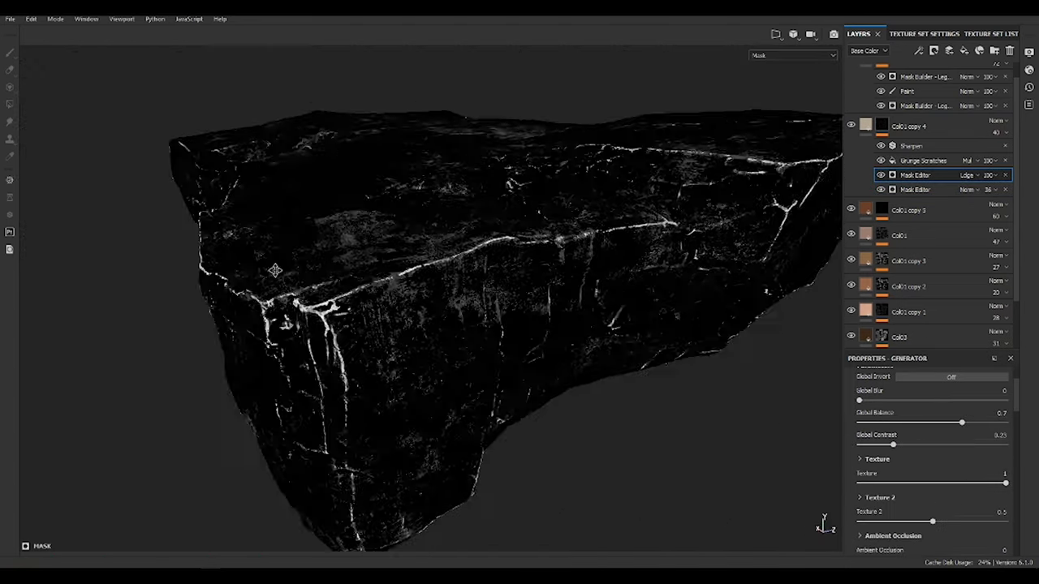
{"action": "scroll", "coordinate": [941, 288], "scroll_direction": "down", "scroll_amount": 1}
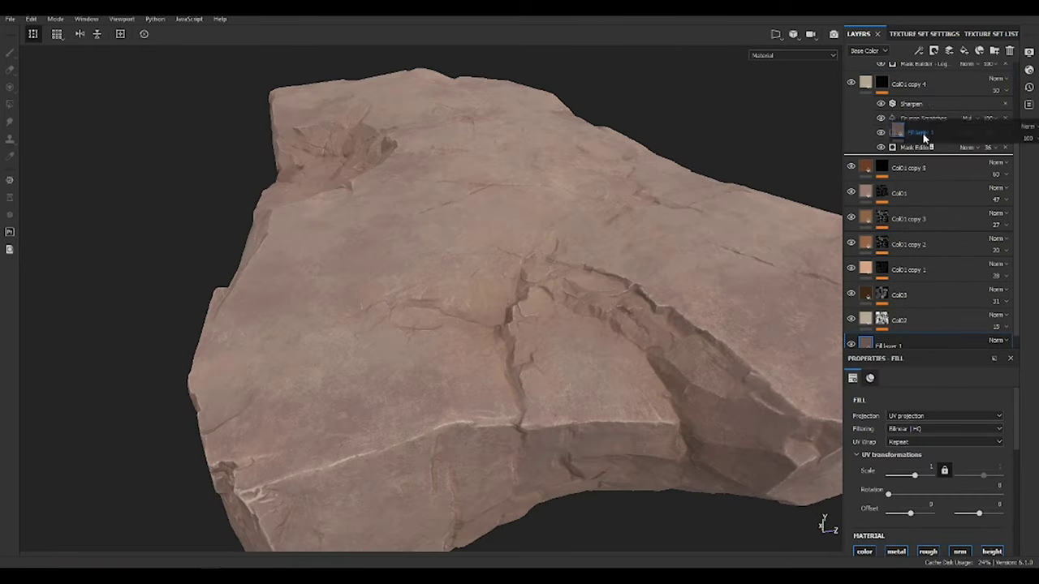
- Set the new fill layer's base colour to a brownish grey
{"action": "left_click", "coordinate": [925, 253]}
{"action": "left_click_drag", "start_coordinate": [698, 235], "coordinate": [559, 195], "text": "alt"}
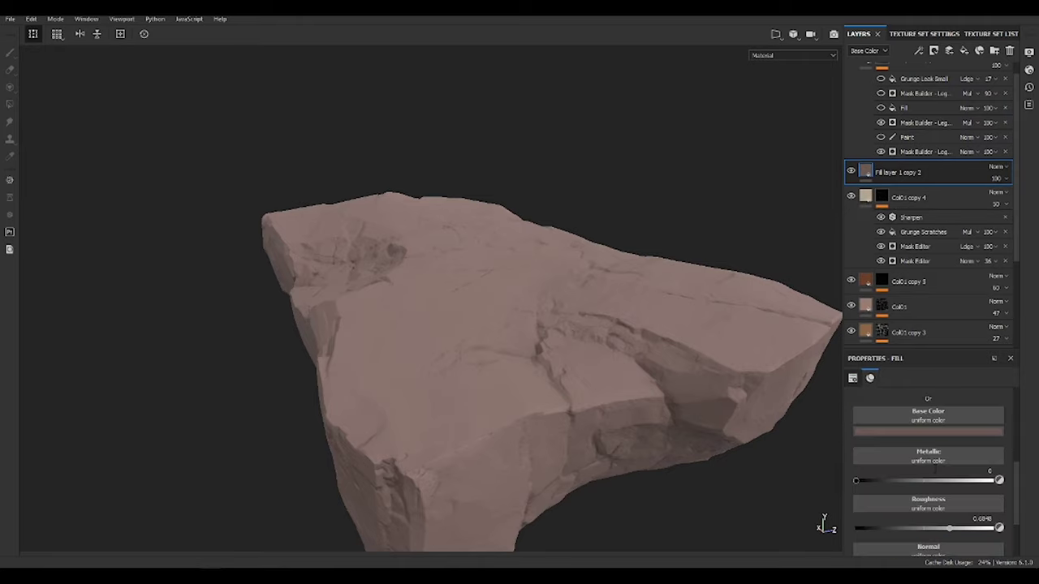
{"action": "left_click", "coordinate": [927, 446]}
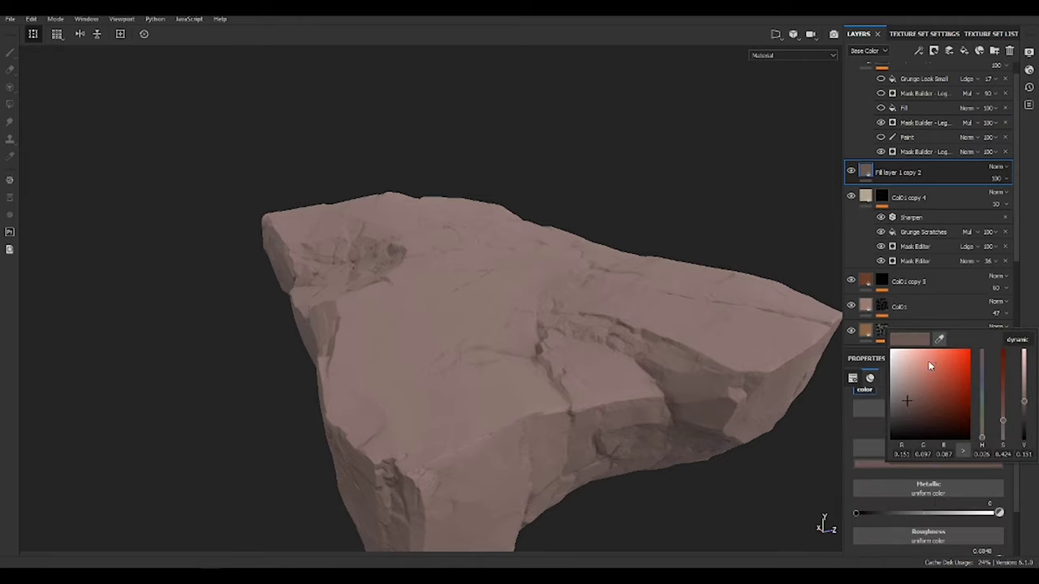
{"action": "left_click_drag", "start_coordinate": [930, 367], "coordinate": [905, 401]}
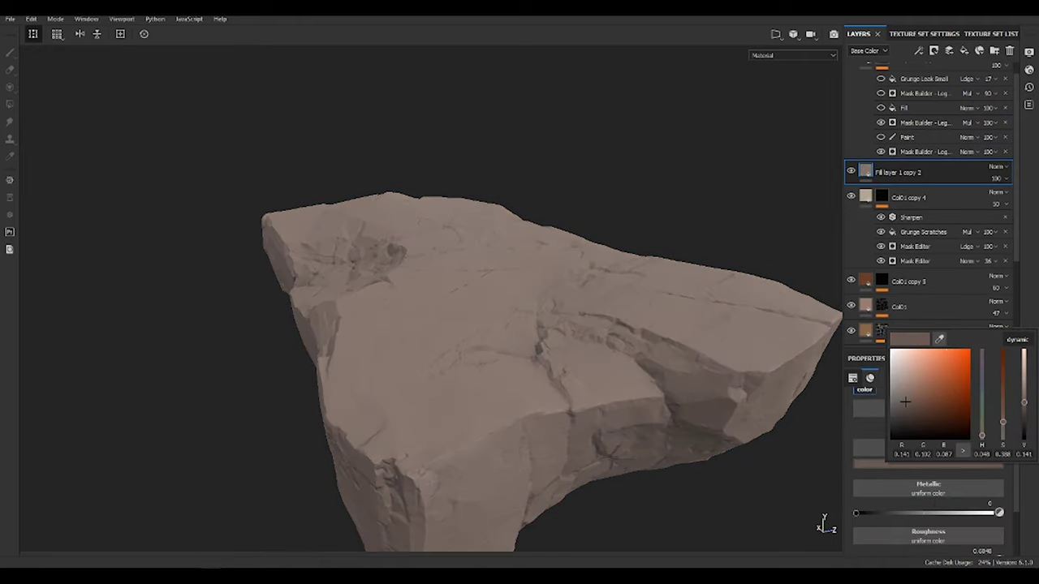
{"action": "key", "text": "Escape"}
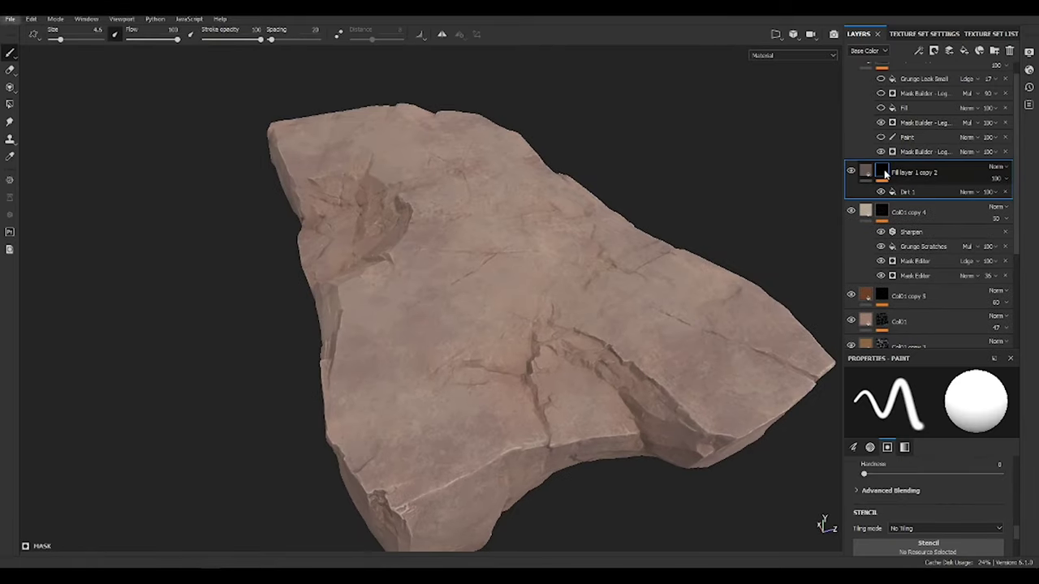
- Thin the Dirt 1 mask into sparse speckles by lowering its histogram position to 0.21
{"action": "scroll", "coordinate": [299, 359], "scroll_direction": "up", "scroll_amount": 5}
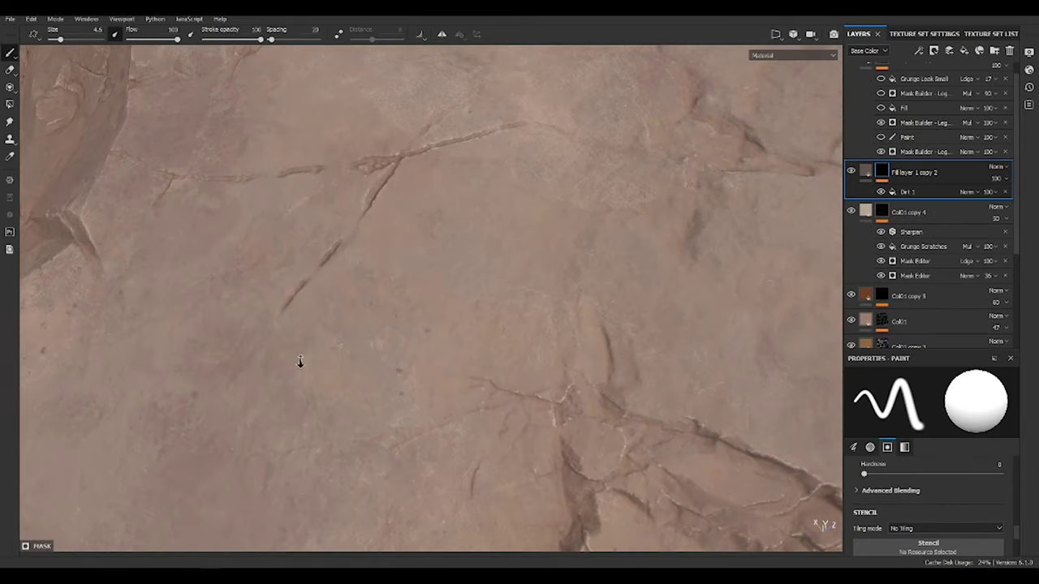
{"action": "mouse_move", "coordinate": [299, 359]}
{"action": "left_mouse_down", "text": "alt"}
{"action": "mouse_move", "coordinate": [456, 257]}
{"action": "mouse_move", "coordinate": [732, 277]}
{"action": "left_mouse_up", "text": "alt"}
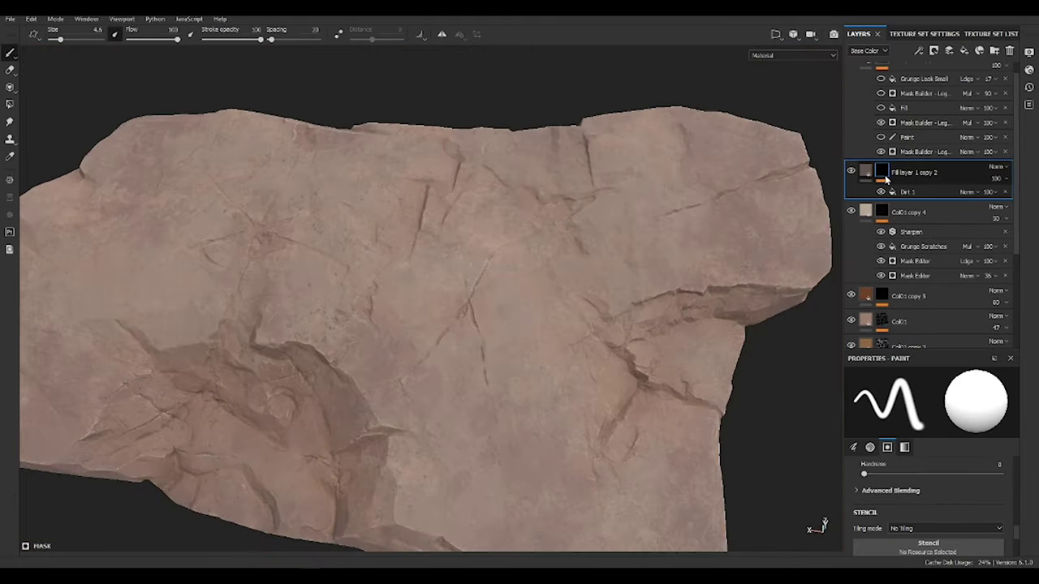
{"action": "left_click", "coordinate": [881, 172], "text": "alt"}
{"action": "left_click", "coordinate": [907, 191]}
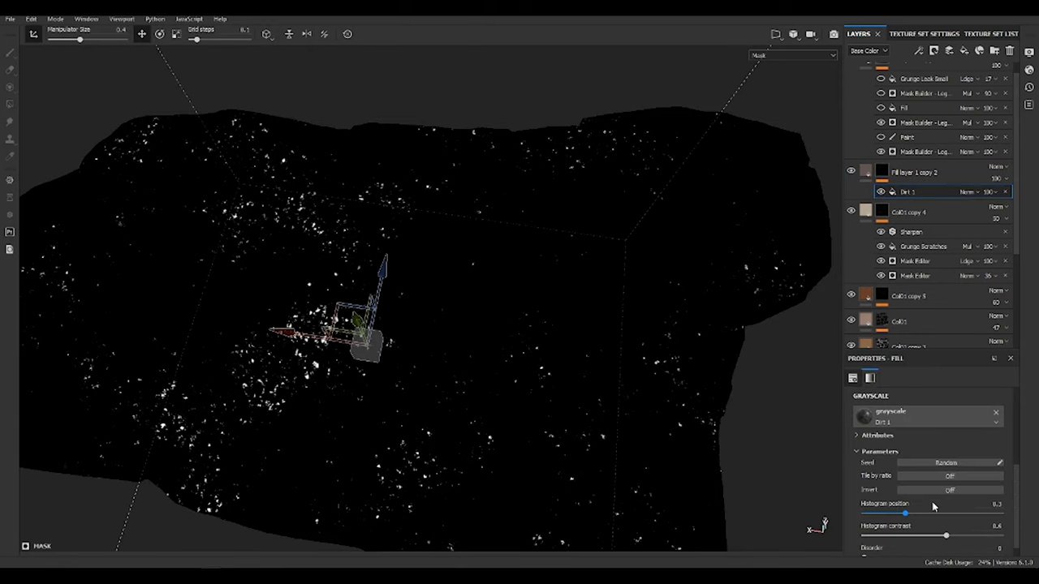
{"action": "left_click_drag", "start_coordinate": [905, 513], "coordinate": [880, 512]}
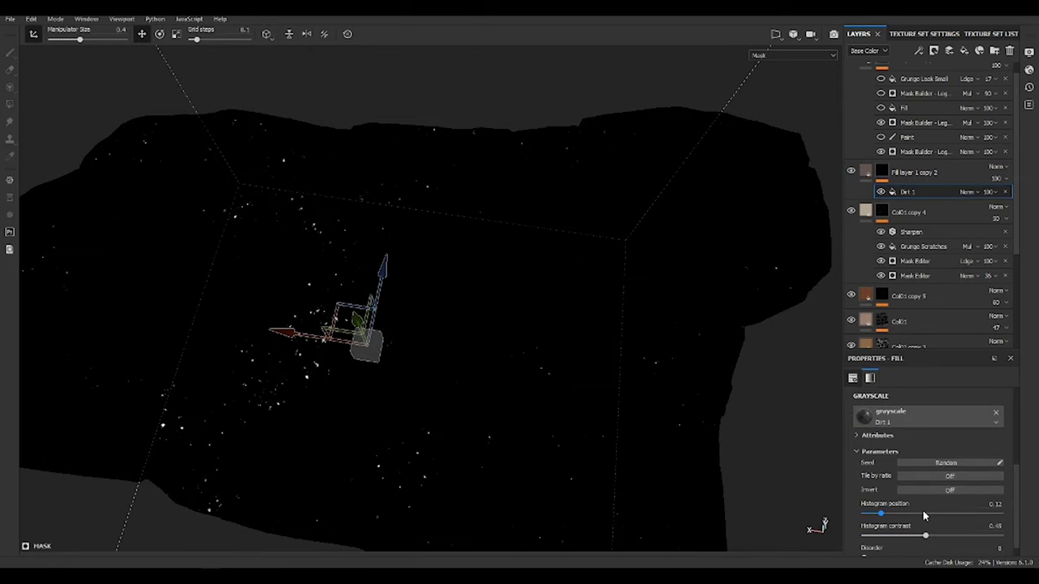
{"action": "scroll", "coordinate": [919, 503], "scroll_direction": "down", "scroll_amount": 1}
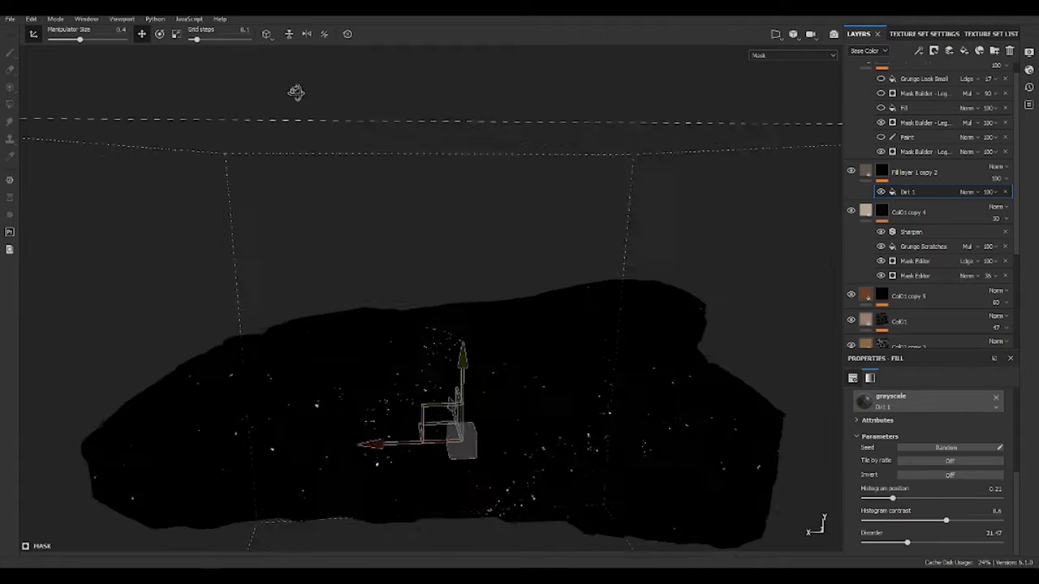
{"action": "left_click_drag", "start_coordinate": [893, 501], "coordinate": [627, 550], "text": "alt"}
- Select Fill layer 1 copy 2 and lower its opacity
{"action": "key", "text": "m"}
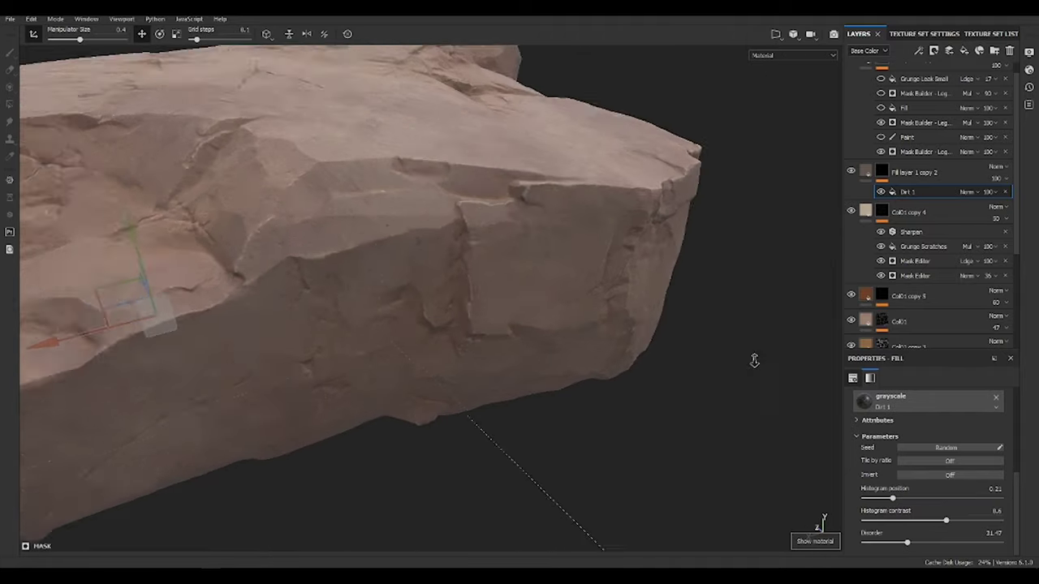
{"action": "scroll", "coordinate": [628, 550], "scroll_direction": "up", "scroll_amount": 3}
{"action": "left_click", "coordinate": [865, 172]}
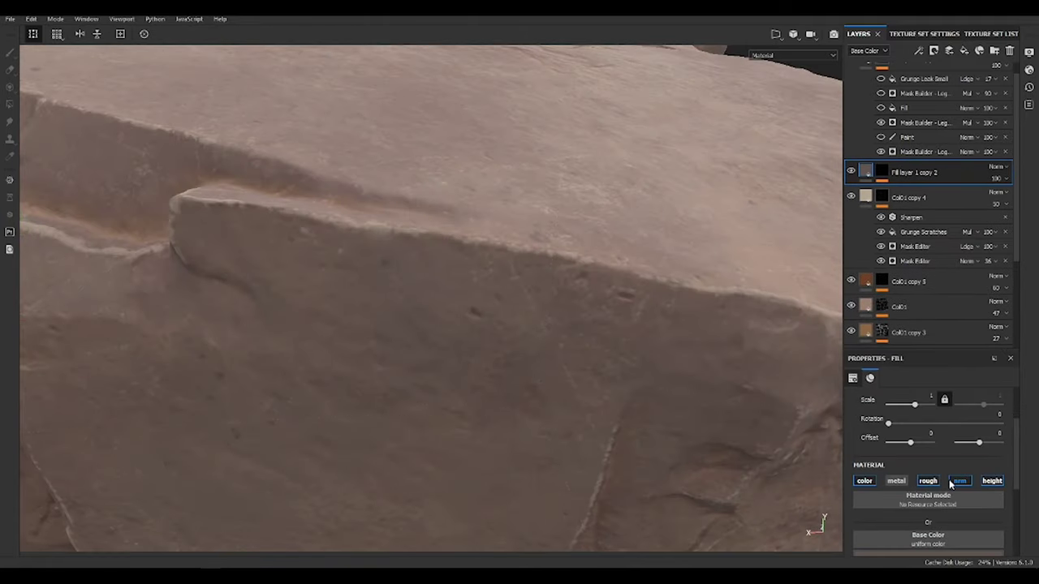
{"action": "scroll", "coordinate": [973, 526], "scroll_direction": "down", "scroll_amount": 3}
{"action": "scroll", "coordinate": [974, 526], "scroll_direction": "down", "scroll_amount": 3}
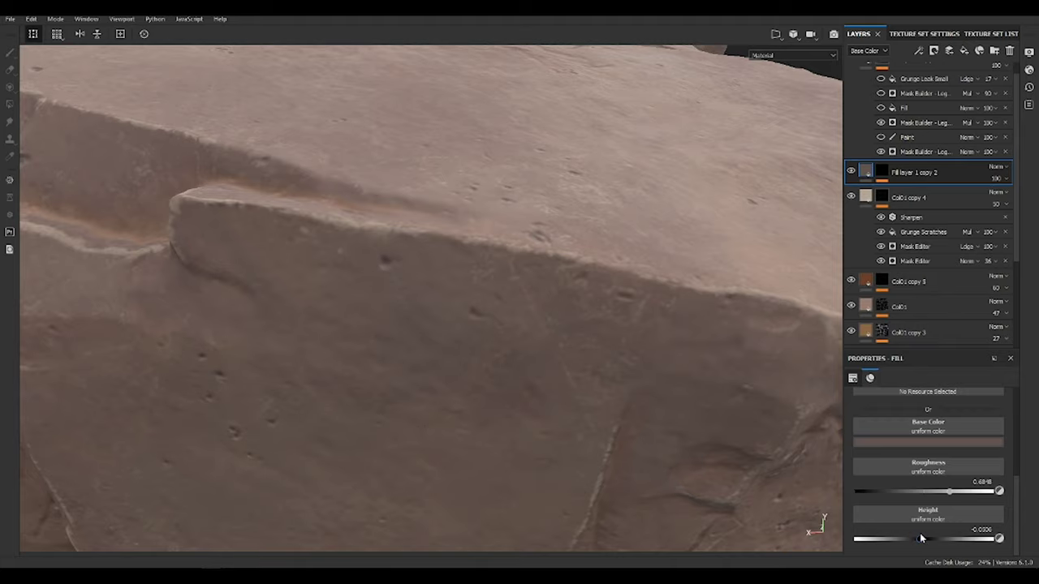
{"action": "left_click_drag", "start_coordinate": [995, 178], "coordinate": [1003, 200]}
{"action": "scroll", "coordinate": [707, 324], "scroll_direction": "up", "scroll_amount": 5}
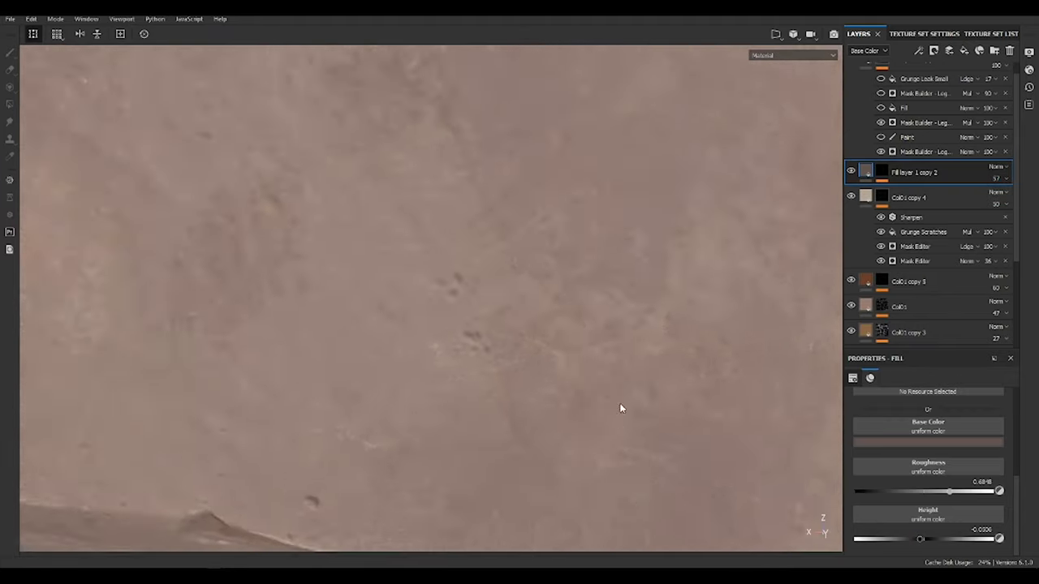
{"action": "mouse_move", "coordinate": [621, 408]}
{"action": "left_mouse_down", "text": "alt"}
{"action": "mouse_move", "coordinate": [640, 381]}
{"action": "mouse_move", "coordinate": [519, 274]}
{"action": "left_mouse_up", "text": "alt"}
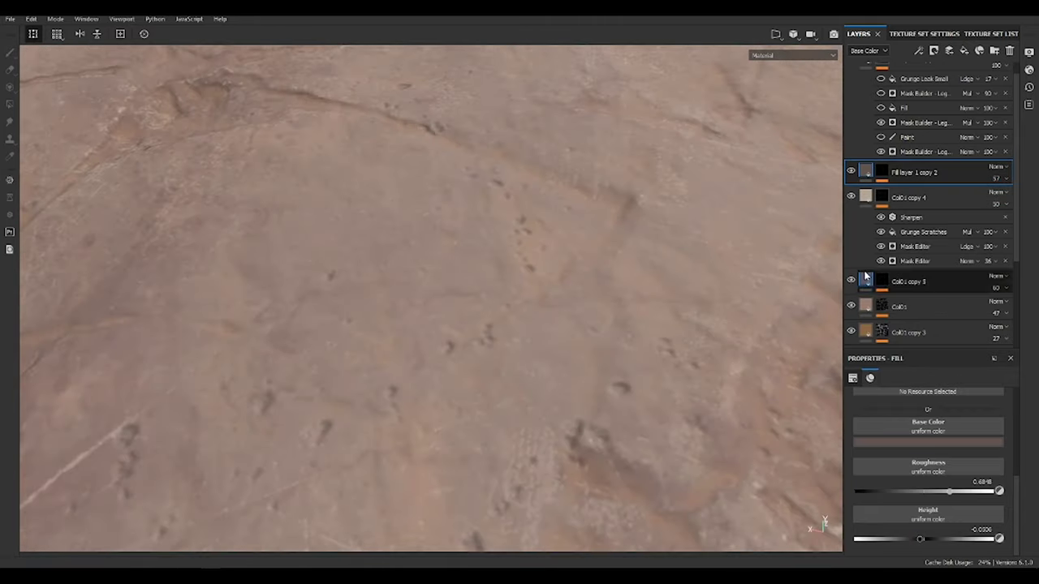
{"action": "left_click", "coordinate": [1008, 179]}
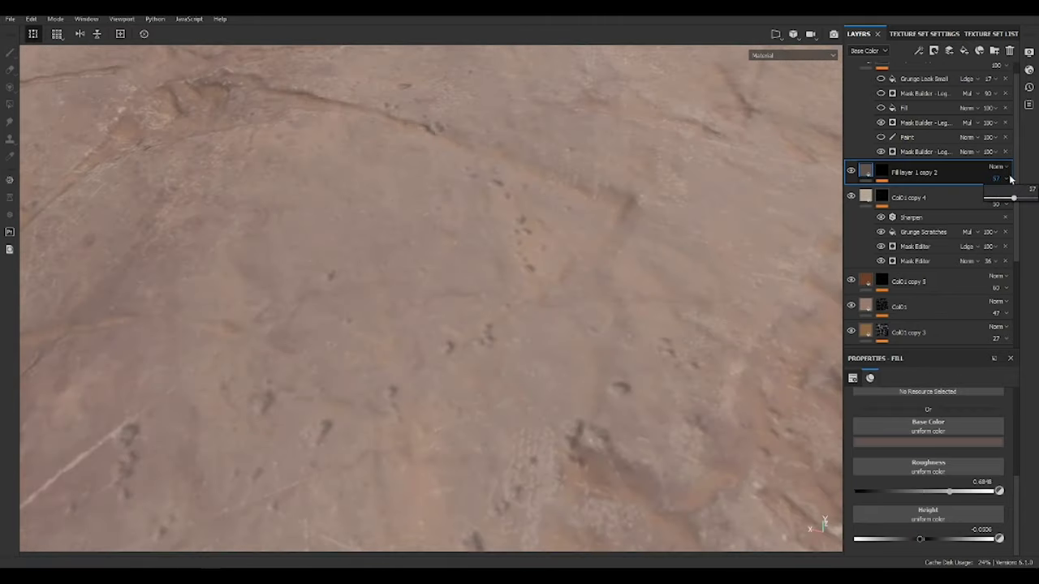
{"action": "scroll", "coordinate": [677, 296], "scroll_direction": "down", "scroll_amount": 3}
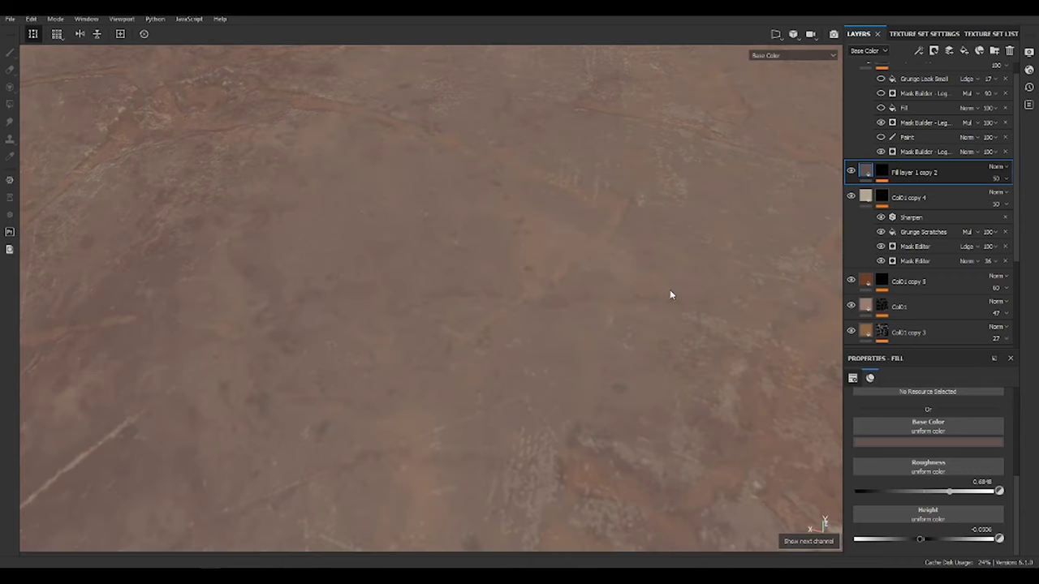
- Raise Fill layer 1 copy 2's roughness to about 0.81 and set its opacity to 33
{"action": "mouse_move", "coordinate": [686, 352]}
{"action": "left_mouse_down", "text": "alt"}
{"action": "mouse_move", "coordinate": [575, 375]}
{"action": "mouse_move", "coordinate": [759, 272]}
{"action": "left_mouse_up", "text": "alt"}
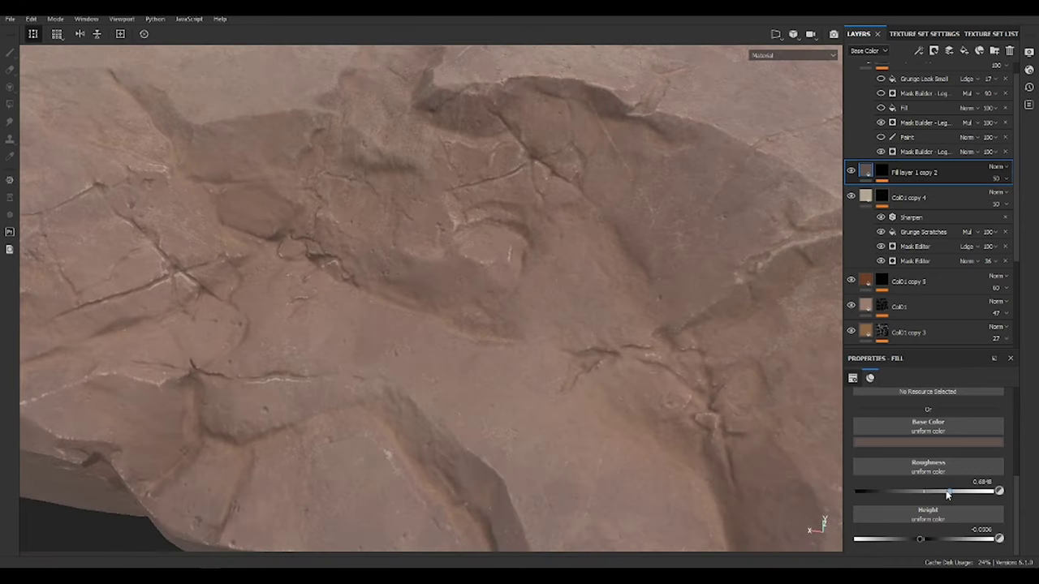
{"action": "left_click_drag", "start_coordinate": [963, 492], "coordinate": [984, 491]}
{"action": "scroll", "coordinate": [495, 353], "scroll_direction": "up", "scroll_amount": 5}
{"action": "left_click", "coordinate": [1004, 179]}
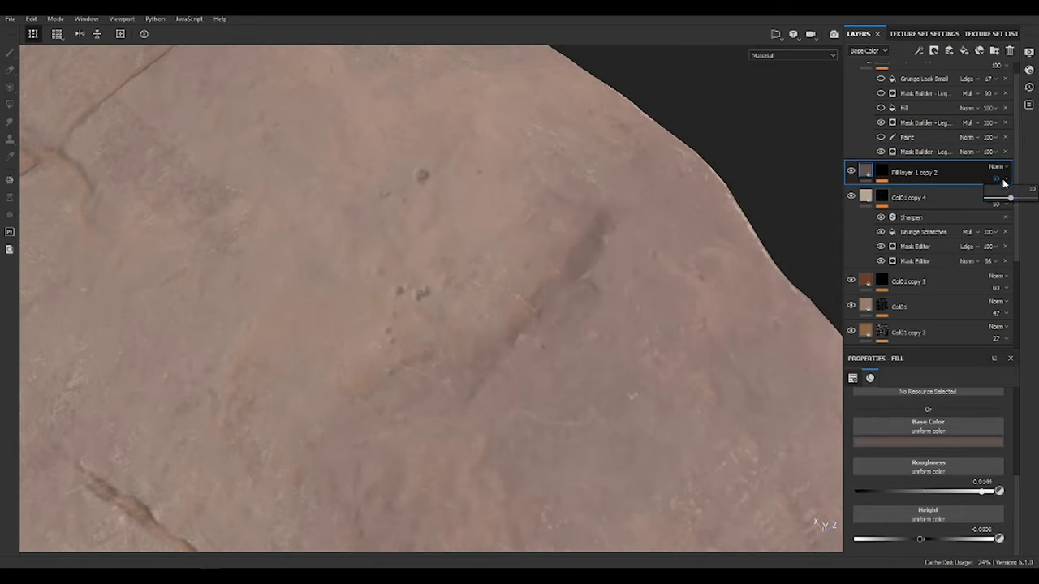
{"action": "left_click_drag", "start_coordinate": [1006, 201], "coordinate": [1000, 201]}
{"action": "scroll", "coordinate": [57, 184], "scroll_direction": "down", "scroll_amount": 3}
{"action": "mouse_move", "coordinate": [57, 184]}
{"action": "left_mouse_down", "text": "alt"}
{"action": "mouse_move", "coordinate": [630, 149]}
{"action": "mouse_move", "coordinate": [308, 191]}
{"action": "left_mouse_up", "text": "alt"}
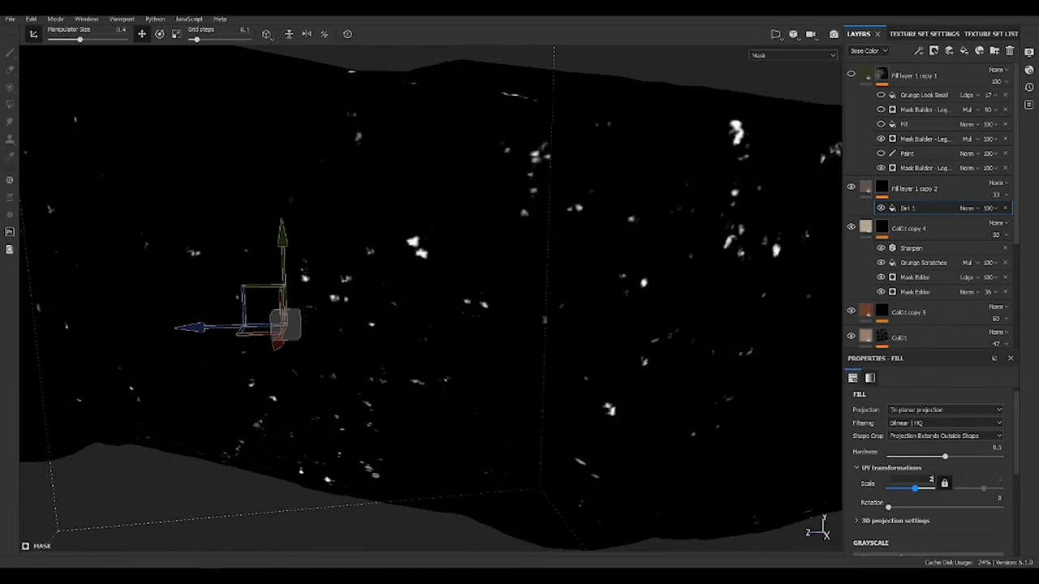
- Confirm the Dirt 1 mask scale of 4 and return to the material view
{"action": "key", "text": "Return"}
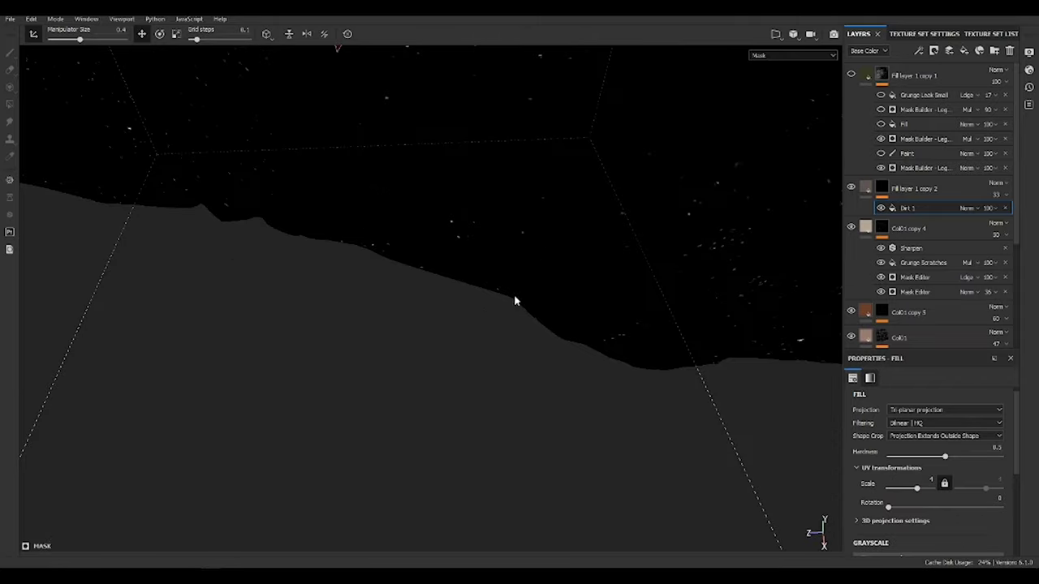
{"action": "key", "text": "m"}
{"action": "mouse_move", "coordinate": [513, 294]}
{"action": "left_mouse_down", "text": "alt"}
{"action": "mouse_move", "coordinate": [297, 365]}
{"action": "mouse_move", "coordinate": [552, 359]}
{"action": "left_mouse_up", "text": "alt"}
{"action": "scroll", "coordinate": [481, 346], "scroll_direction": "up", "scroll_amount": 3}
{"action": "mouse_move", "coordinate": [481, 345]}
{"action": "left_mouse_down", "text": "alt"}
{"action": "mouse_move", "coordinate": [555, 267]}
{"action": "mouse_move", "coordinate": [597, 283]}
{"action": "mouse_move", "coordinate": [463, 379]}
{"action": "mouse_move", "coordinate": [817, 252]}
{"action": "left_mouse_up", "text": "alt"}
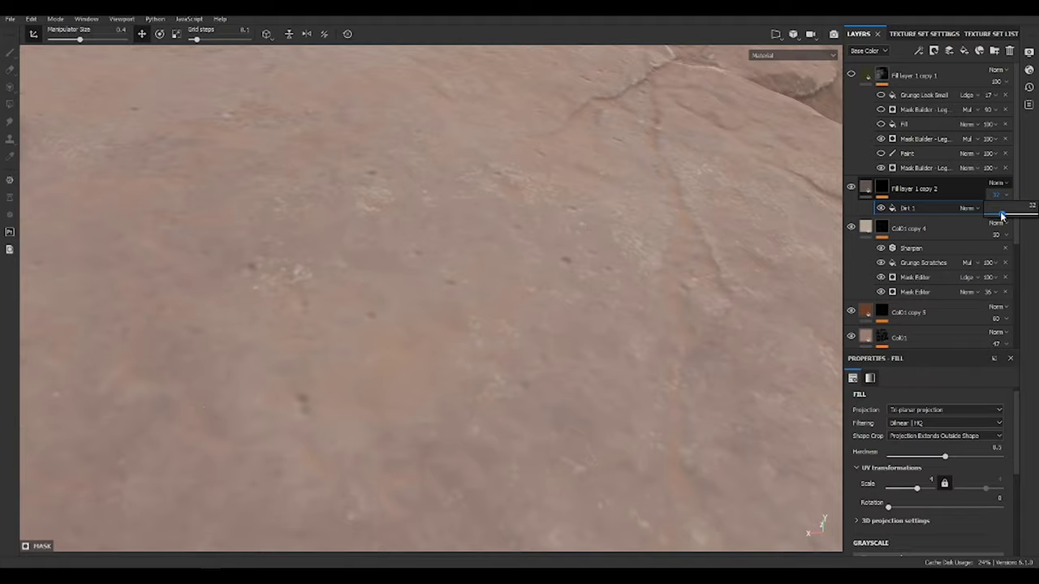
- Lower Fill layer 1 copy 2's opacity to 24 and inspect the cracked rock surface
{"action": "left_click_drag", "start_coordinate": [1002, 215], "coordinate": [1002, 215]}
{"action": "mouse_move", "coordinate": [730, 244]}
{"action": "left_mouse_down", "text": "alt"}
{"action": "mouse_move", "coordinate": [538, 220]}
{"action": "mouse_move", "coordinate": [571, 266]}
{"action": "left_mouse_up", "text": "alt"}
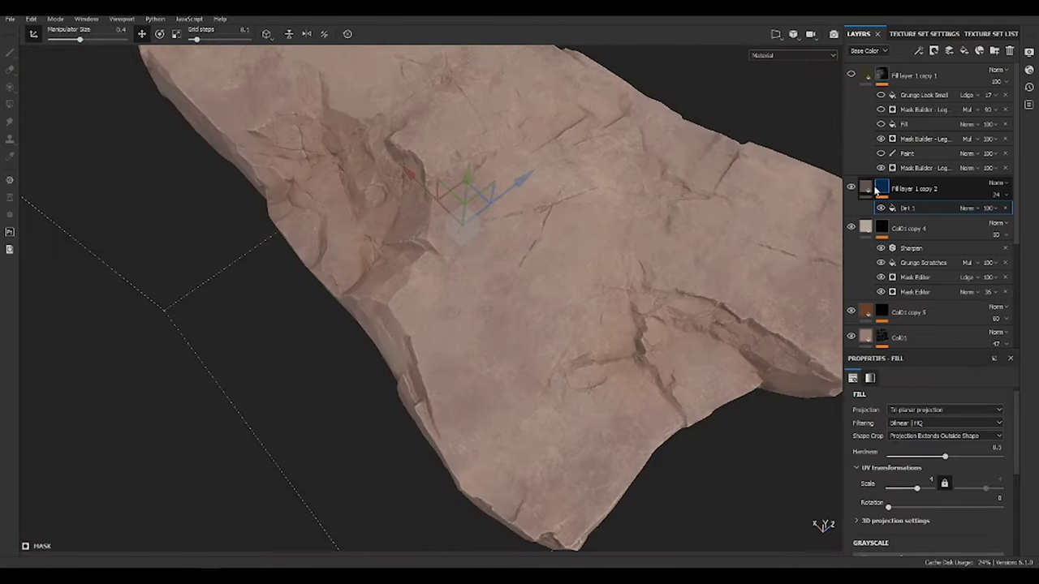
{"action": "key", "text": "1"}
{"action": "left_click_drag", "start_coordinate": [441, 167], "coordinate": [672, 297], "text": "alt"}
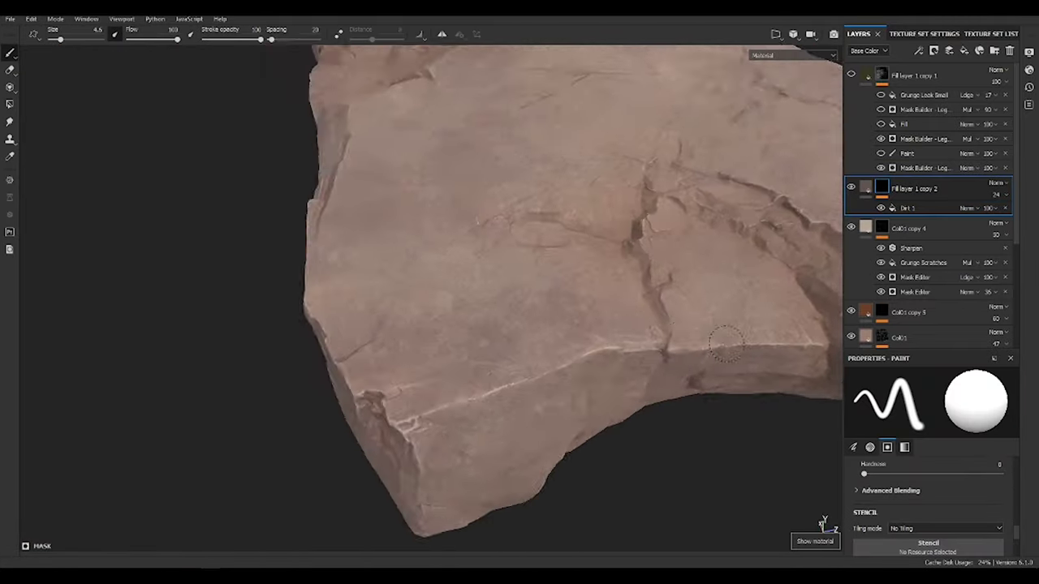
{"action": "right_click_drag", "start_coordinate": [600, 286], "coordinate": [782, 413], "text": "alt"}
{"action": "left_click_drag", "start_coordinate": [781, 413], "coordinate": [621, 269], "text": "alt"}
{"action": "key", "text": "m"}
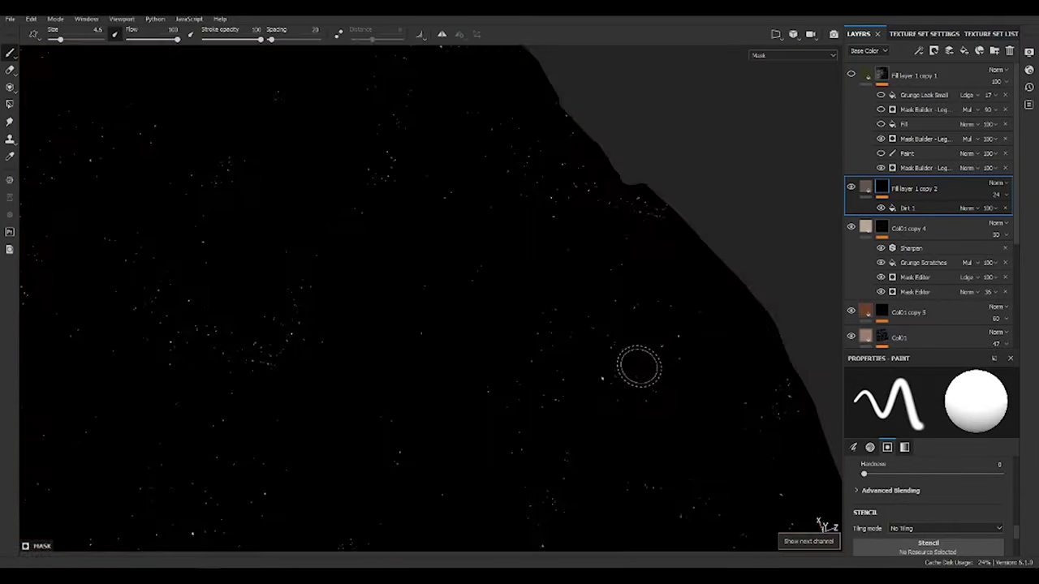
{"action": "key", "text": "m"}
{"action": "middle_click_drag", "start_coordinate": [639, 367], "coordinate": [811, 244], "text": "alt"}
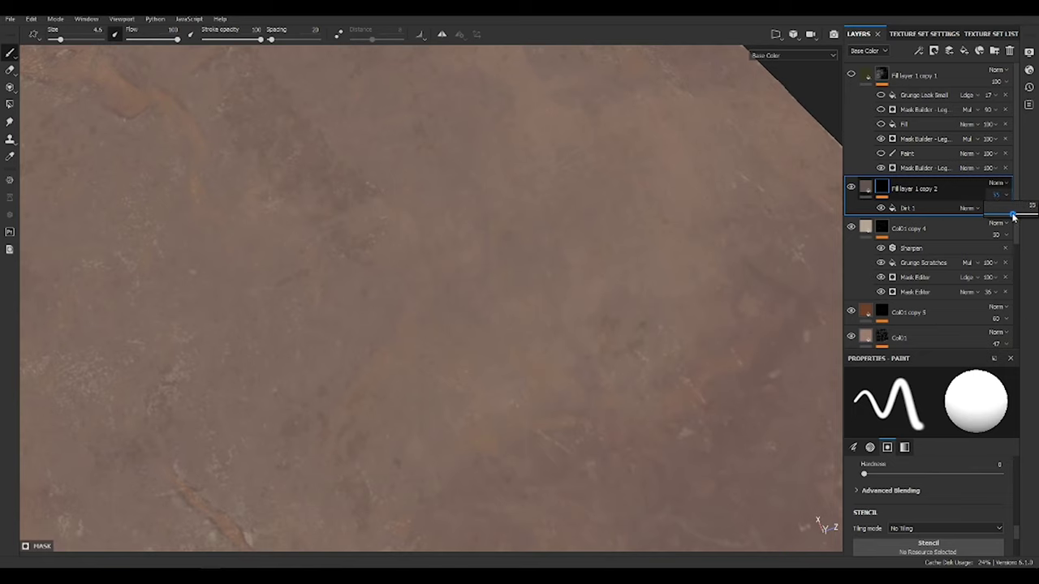
- Raise Fill layer 1 copy 2's opacity to 55 and duplicate it as copy 3
{"action": "scroll", "coordinate": [647, 340], "scroll_direction": "down", "scroll_amount": 3}
{"action": "left_click_drag", "start_coordinate": [647, 341], "coordinate": [815, 224], "text": "alt"}
{"action": "key", "text": "ctrl+d"}
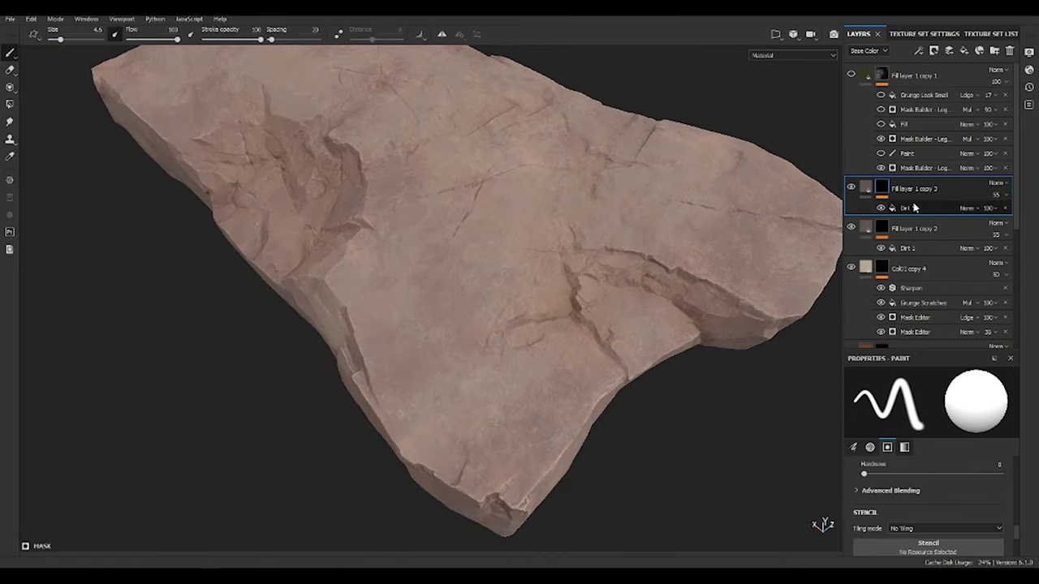
- Replace copy 3's Dirt 1 mask with a denser tri-planar Grunge Stains Spots fill
{"action": "left_click", "coordinate": [1004, 208]}
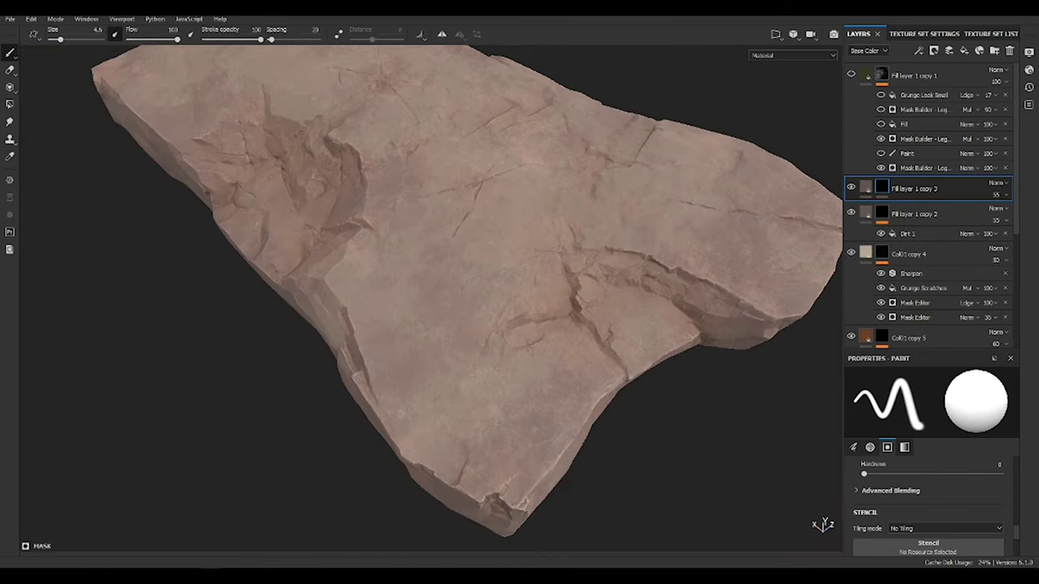
{"action": "left_click", "coordinate": [921, 52]}
{"action": "left_click_drag", "start_coordinate": [940, 485], "coordinate": [927, 548]}
{"action": "left_click", "coordinate": [882, 188], "text": "alt"}
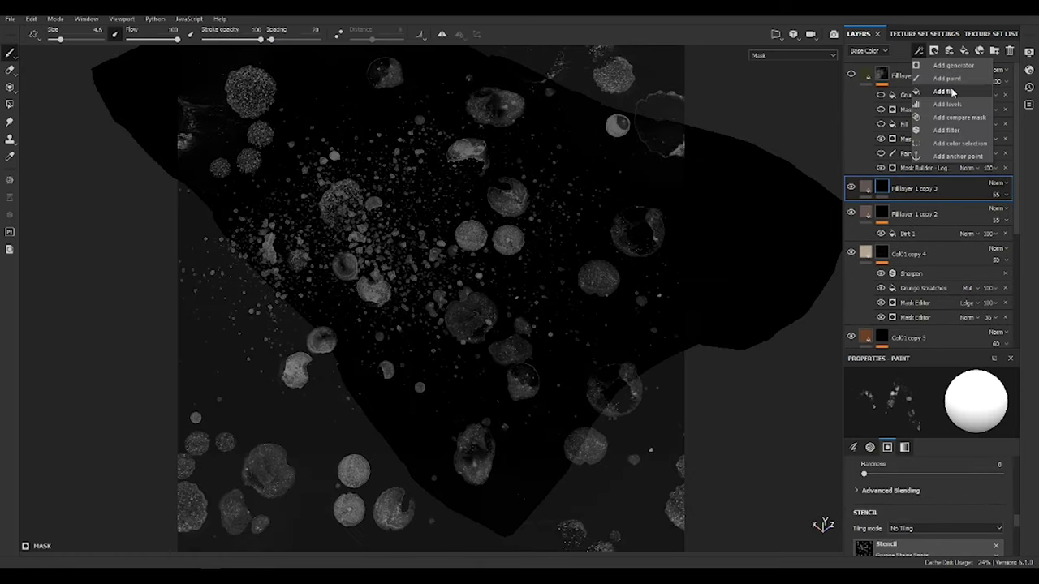
{"action": "left_click", "coordinate": [903, 208]}
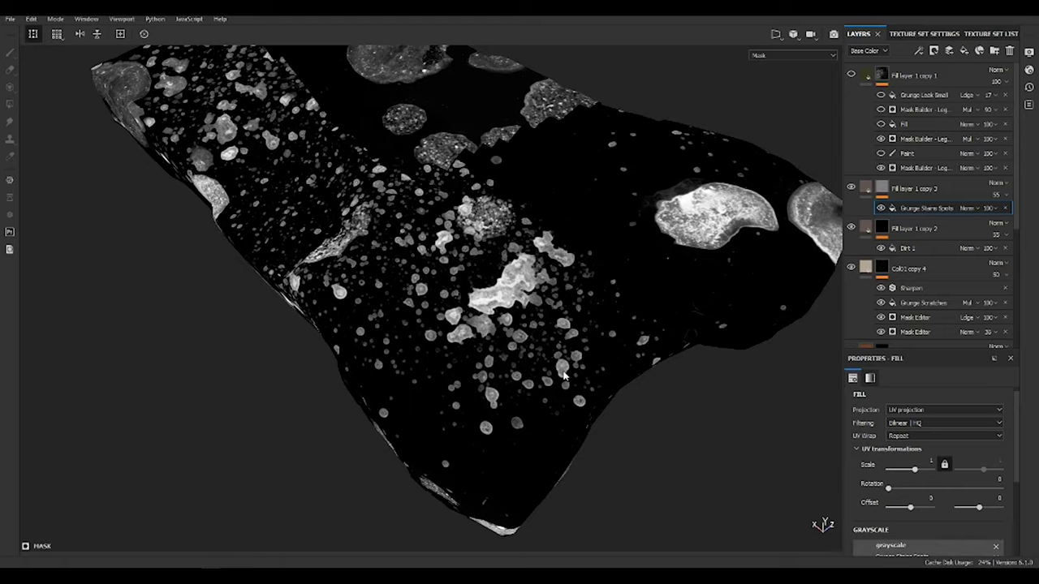
{"action": "left_click", "coordinate": [944, 410]}
{"action": "left_click", "coordinate": [933, 424]}
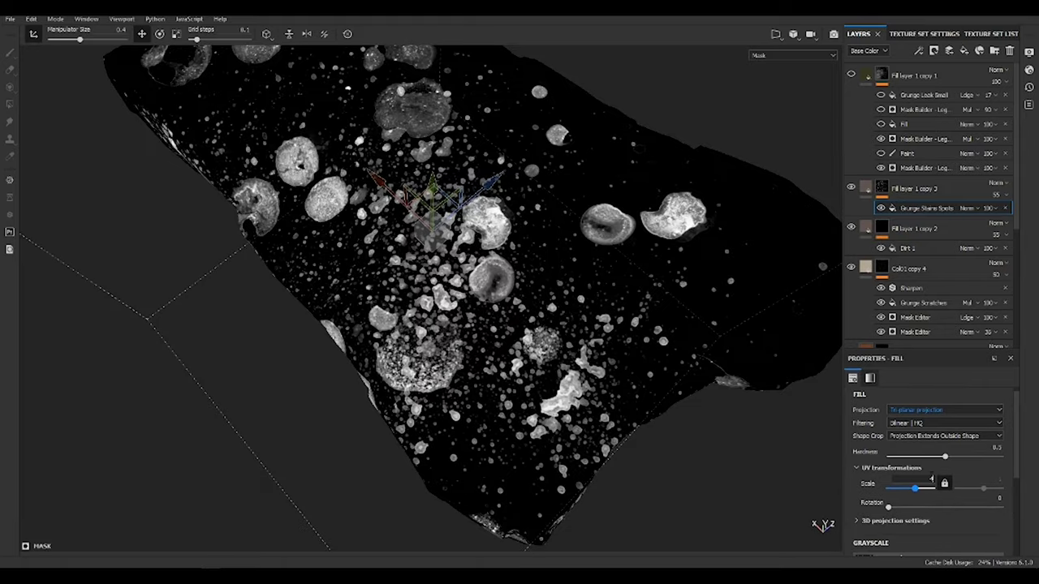
{"action": "left_click_drag", "start_coordinate": [914, 487], "coordinate": [943, 485]}
{"action": "left_click_drag", "start_coordinate": [568, 325], "coordinate": [762, 324], "text": "alt"}
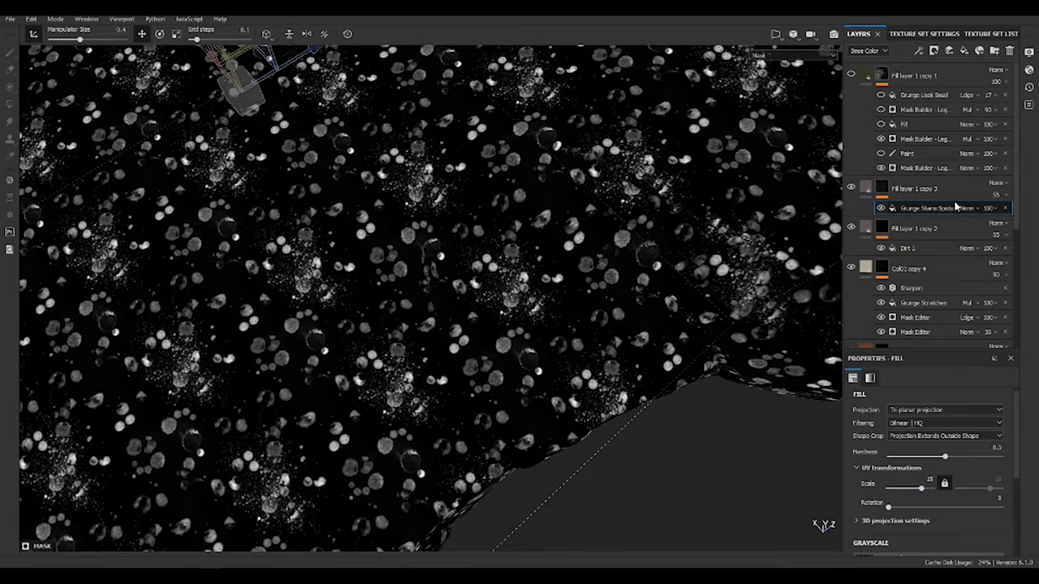
- Add a second grunge fill to the mask, blended with Multiply
{"action": "left_click", "coordinate": [918, 50]}
{"action": "left_click", "coordinate": [945, 94]}
{"action": "left_click_drag", "start_coordinate": [951, 275], "coordinate": [927, 545]}
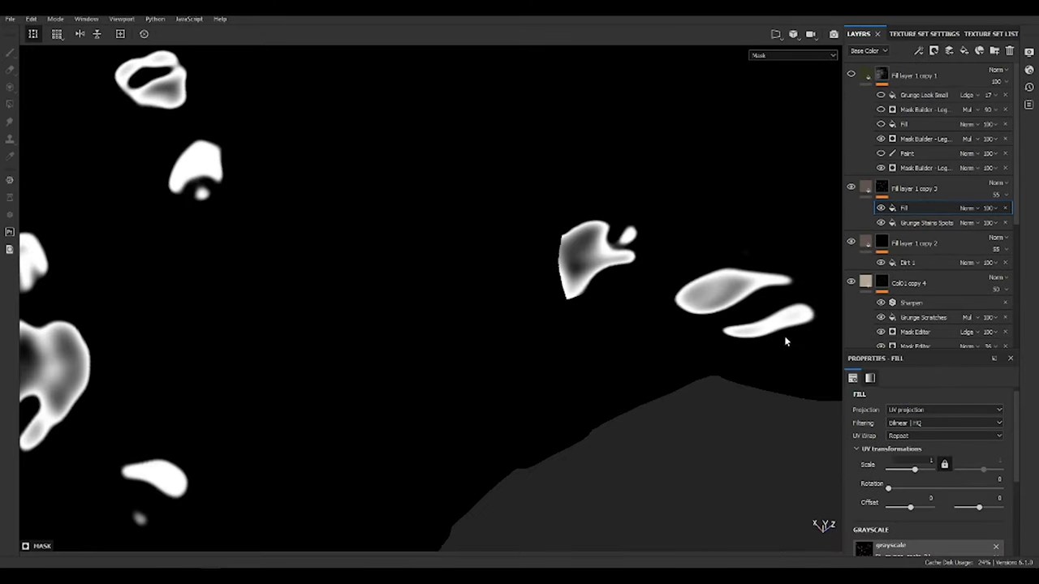
{"action": "left_click_drag", "start_coordinate": [784, 341], "coordinate": [668, 363], "text": "alt"}
{"action": "scroll", "coordinate": [933, 410], "scroll_direction": "down", "scroll_amount": 1}
{"action": "left_click", "coordinate": [967, 208]}
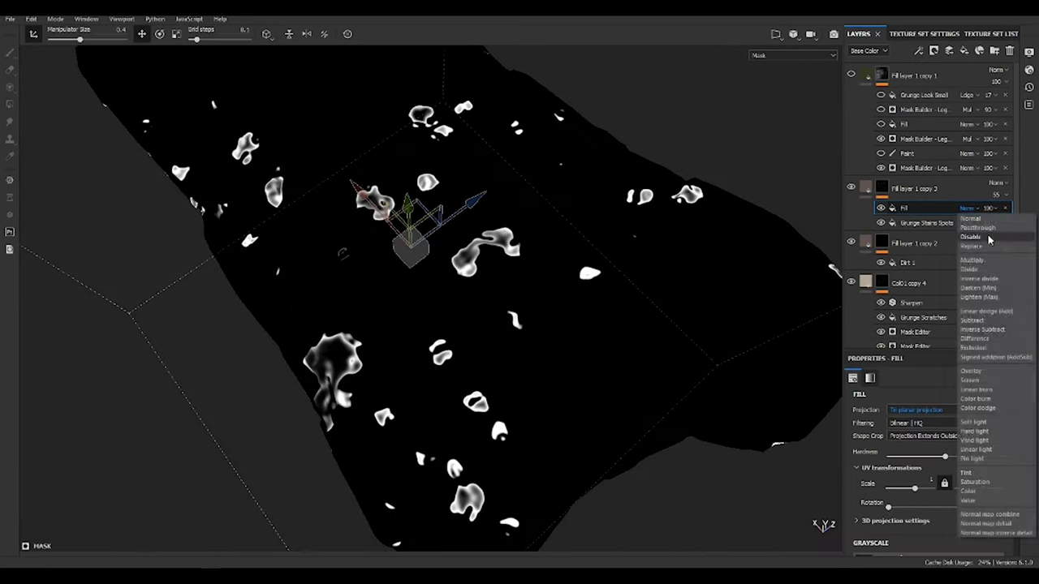
{"action": "left_click", "coordinate": [986, 261]}
{"action": "mouse_move", "coordinate": [568, 324]}
{"action": "left_mouse_down", "text": "alt"}
{"action": "mouse_move", "coordinate": [706, 353]}
{"action": "mouse_move", "coordinate": [514, 212]}
{"action": "left_mouse_up", "text": "alt"}
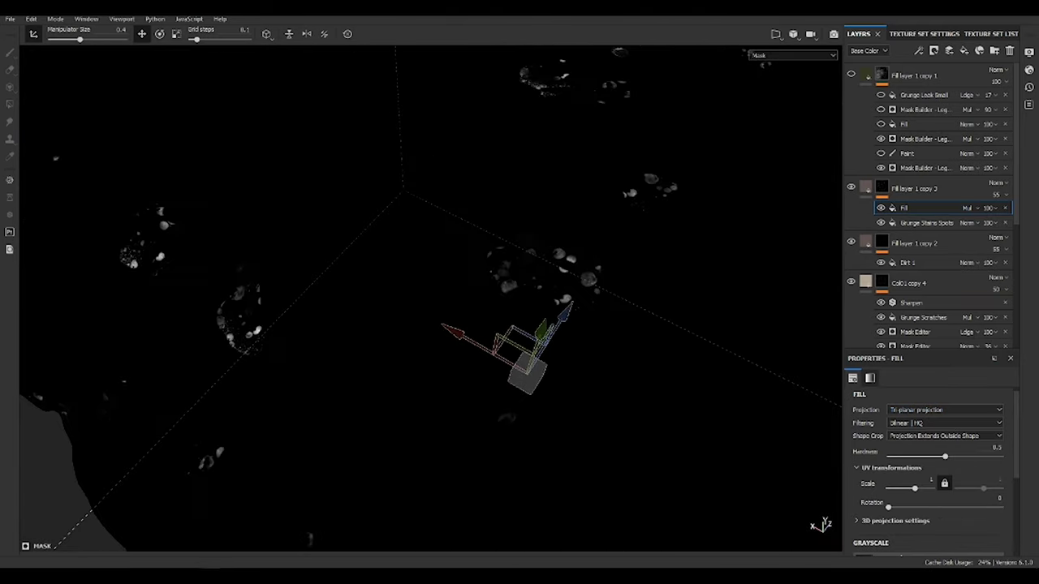
- Add a Levels adjustment that darkens the midtones and raises the black point
{"action": "left_click", "coordinate": [918, 50]}
{"action": "left_click", "coordinate": [969, 105]}
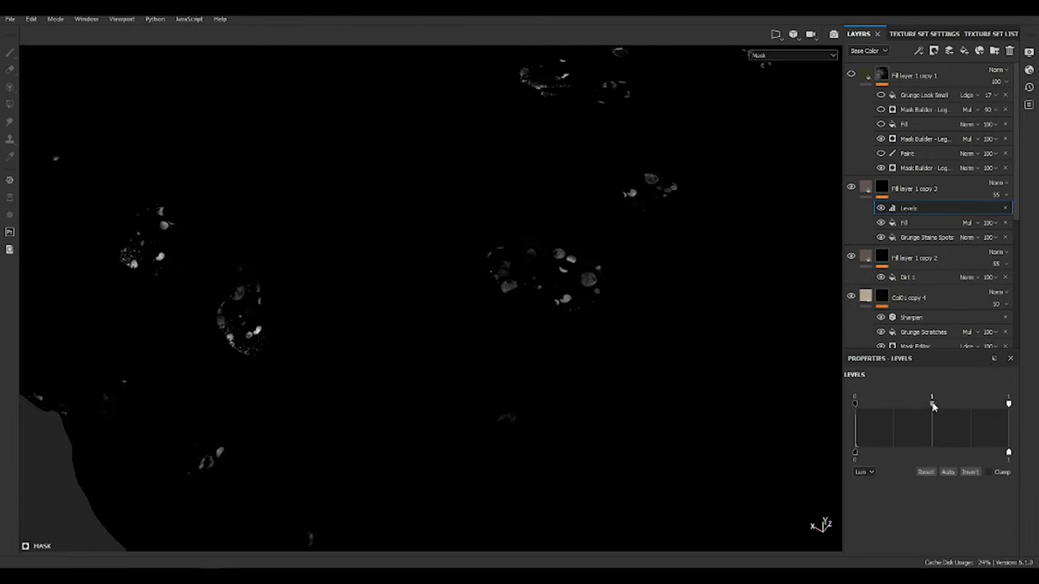
{"action": "left_click_drag", "start_coordinate": [934, 405], "coordinate": [893, 404]}
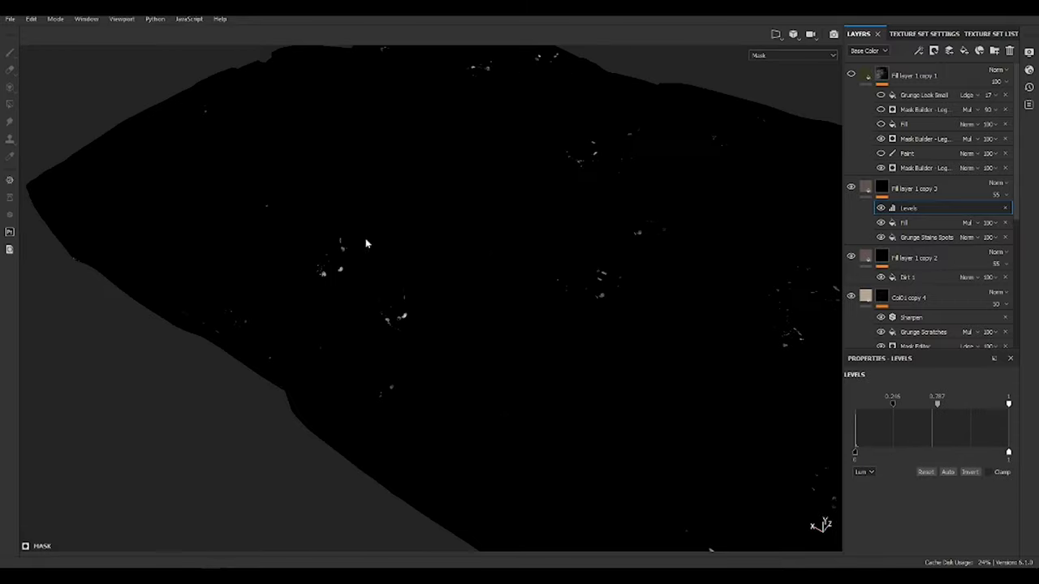
{"action": "mouse_move", "coordinate": [779, 381]}
{"action": "left_mouse_down", "text": "alt"}
{"action": "mouse_move", "coordinate": [667, 370]}
{"action": "mouse_move", "coordinate": [964, 120]}
{"action": "left_mouse_up", "text": "alt"}
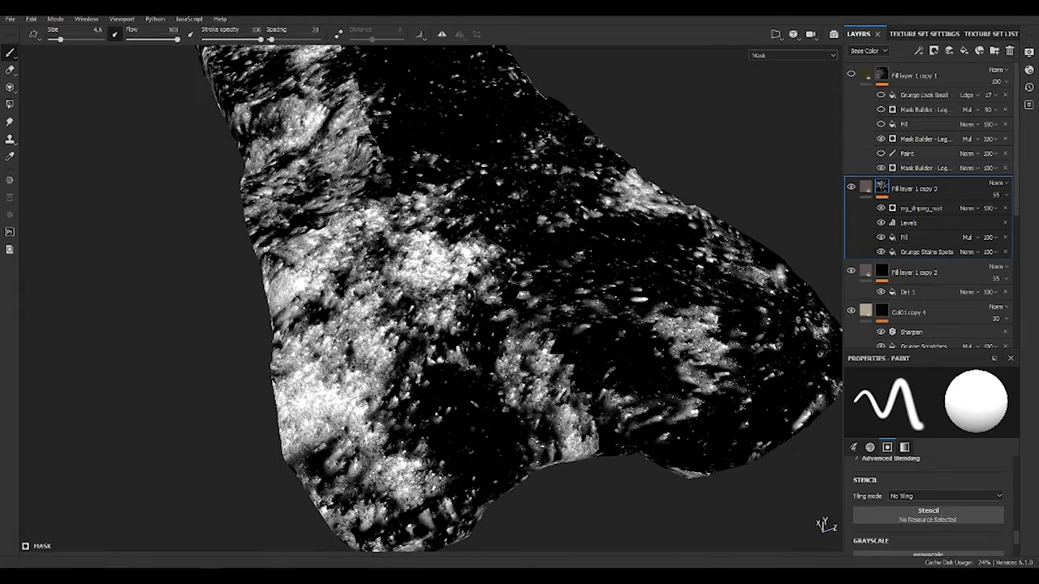
- Set the mg_dripping_rust generator's blend mode to Multiply
{"action": "left_click", "coordinate": [920, 207]}
{"action": "scroll", "coordinate": [944, 464], "scroll_direction": "down", "scroll_amount": 3}
{"action": "scroll", "coordinate": [943, 464], "scroll_direction": "down", "scroll_amount": 3}
{"action": "scroll", "coordinate": [944, 464], "scroll_direction": "up", "scroll_amount": 5}
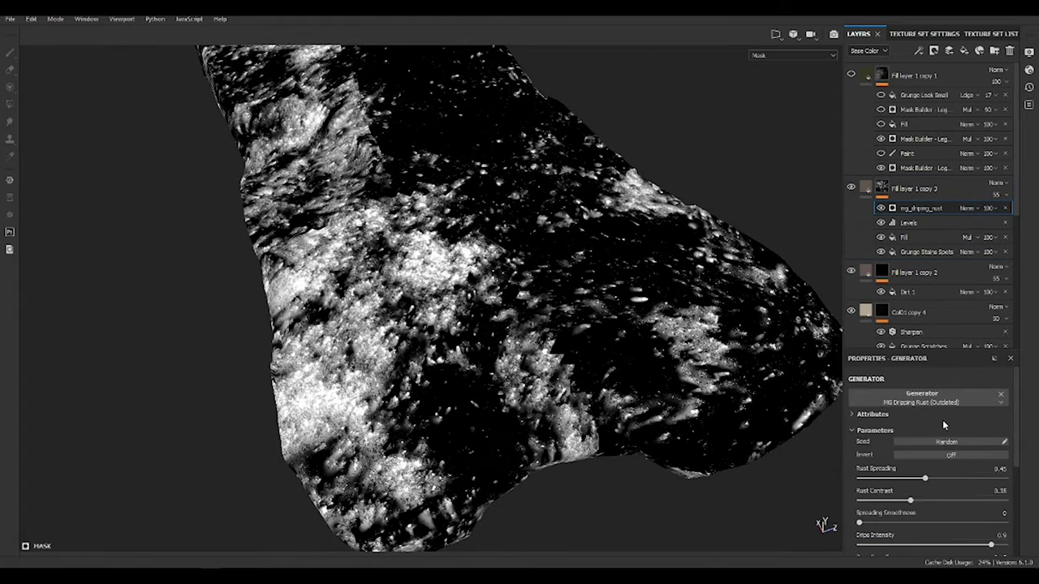
{"action": "left_click", "coordinate": [985, 210]}
{"action": "left_click", "coordinate": [993, 258]}
{"action": "mouse_move", "coordinate": [689, 245]}
{"action": "left_mouse_down", "text": "alt"}
{"action": "mouse_move", "coordinate": [565, 340]}
{"action": "mouse_move", "coordinate": [568, 281]}
{"action": "left_mouse_up", "text": "alt"}
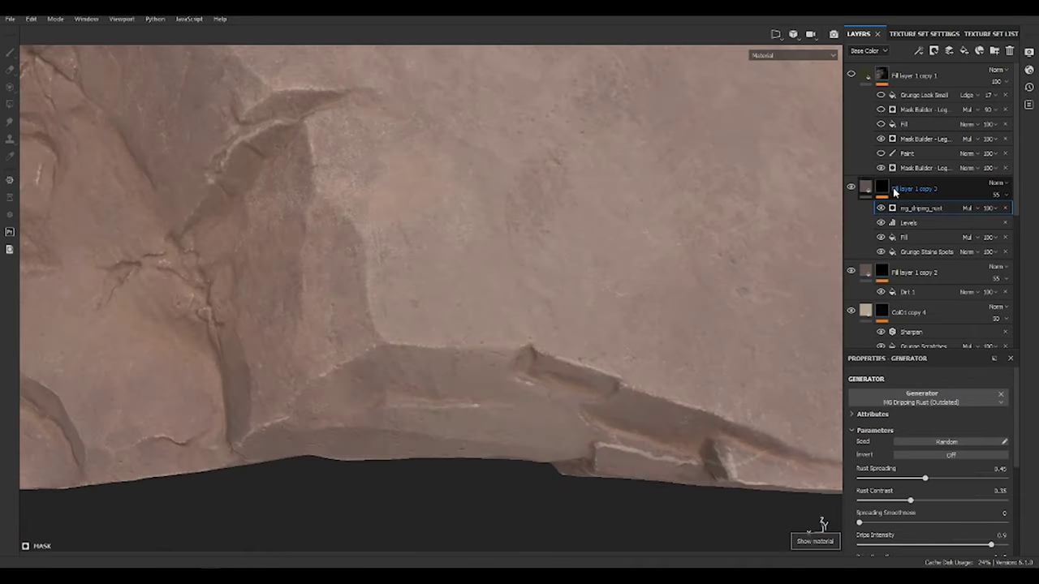
- Give Fill layer 1 copy 3 a pale base colour and change its layer opacity
{"action": "left_click", "coordinate": [914, 188]}
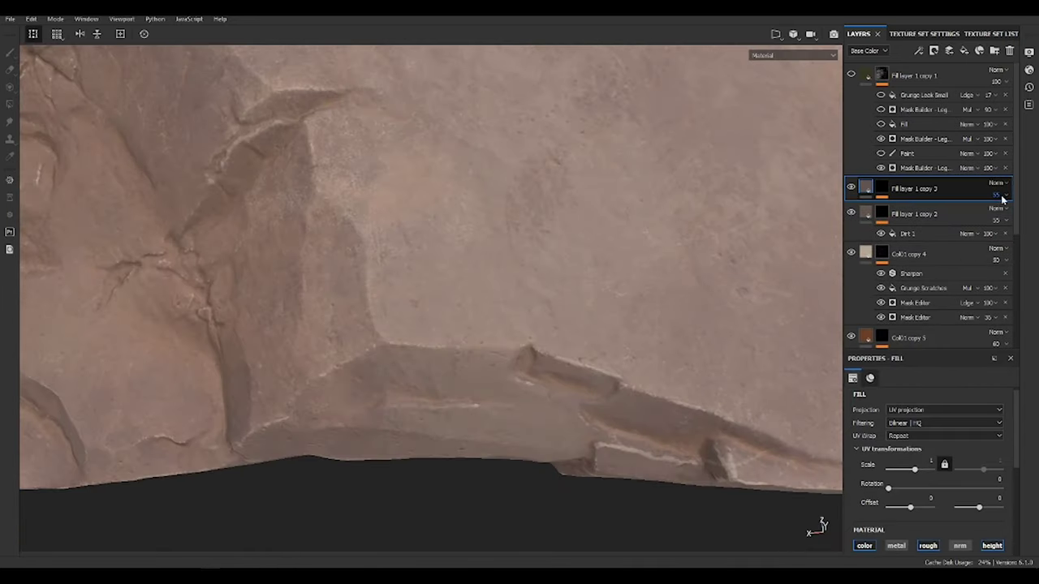
{"action": "scroll", "coordinate": [956, 447], "scroll_direction": "down", "scroll_amount": 3}
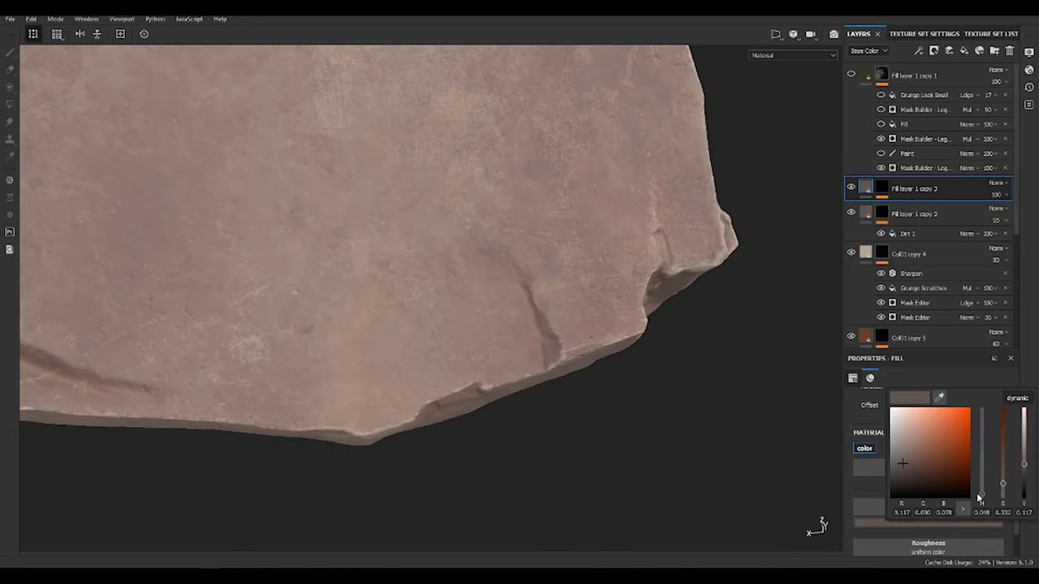
{"action": "left_click", "coordinate": [927, 523]}
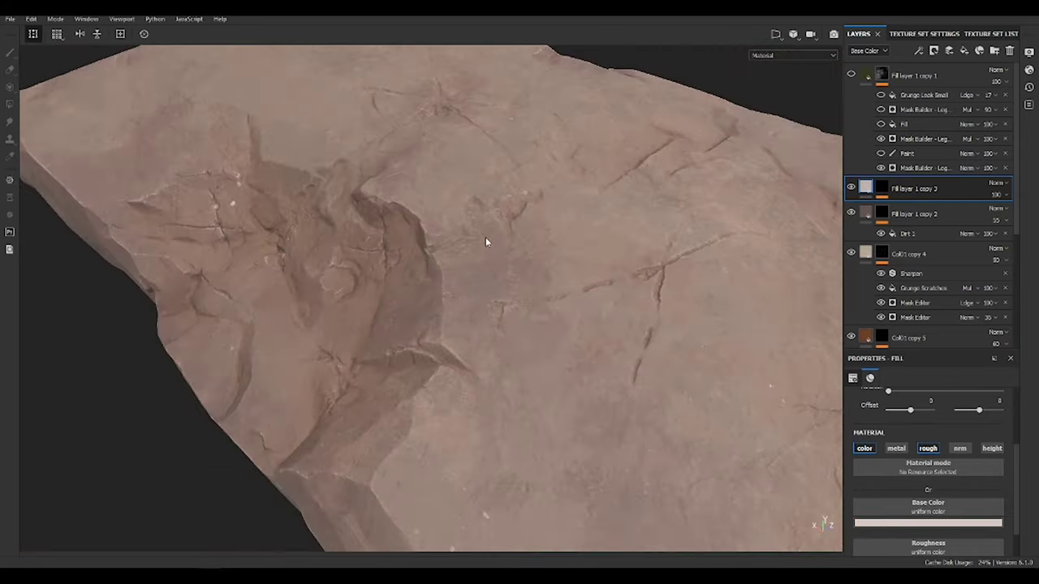
{"action": "left_click", "coordinate": [996, 194]}
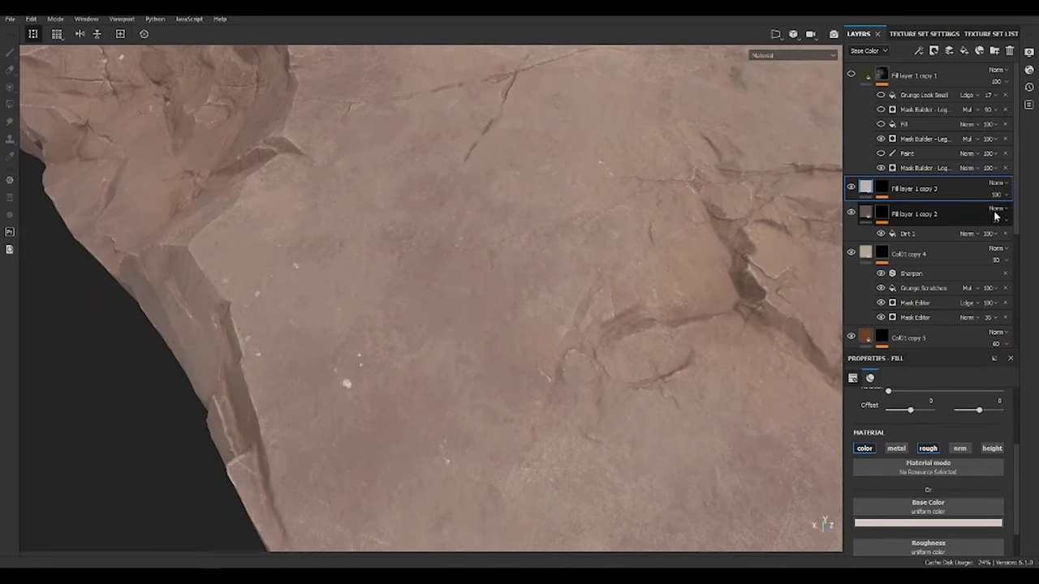
{"action": "left_click_drag", "start_coordinate": [997, 213], "coordinate": [1019, 216]}
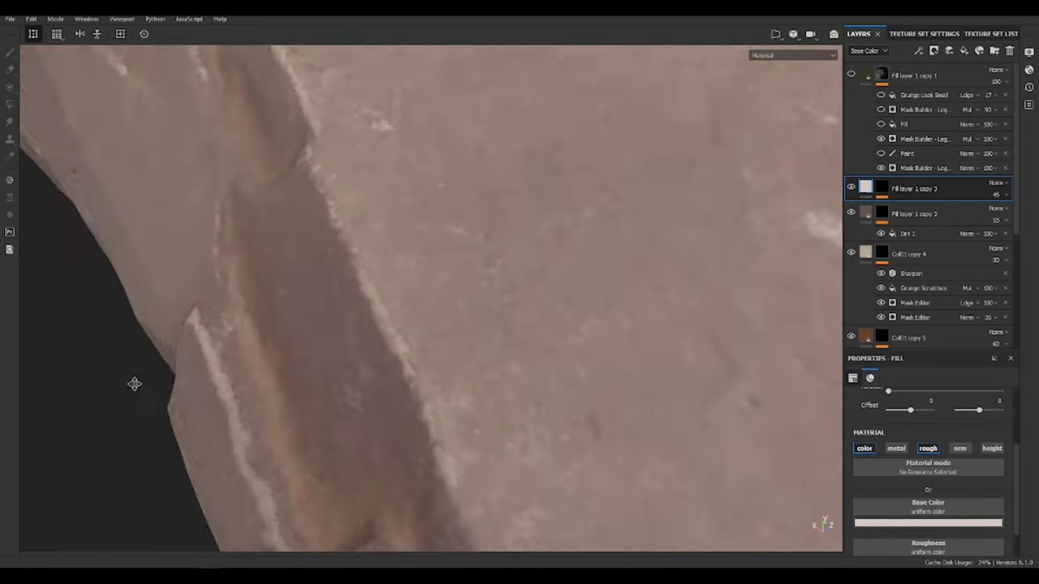
{"action": "mouse_move", "coordinate": [132, 382]}
{"action": "left_mouse_down", "text": "alt"}
{"action": "mouse_move", "coordinate": [655, 344]}
{"action": "mouse_move", "coordinate": [494, 238]}
{"action": "mouse_move", "coordinate": [492, 208]}
{"action": "mouse_move", "coordinate": [535, 227]}
{"action": "left_mouse_up", "text": "alt"}
- Lower the Levels black point in copy 3's mask to brighten the spots
{"action": "left_click", "coordinate": [881, 189], "text": "alt"}
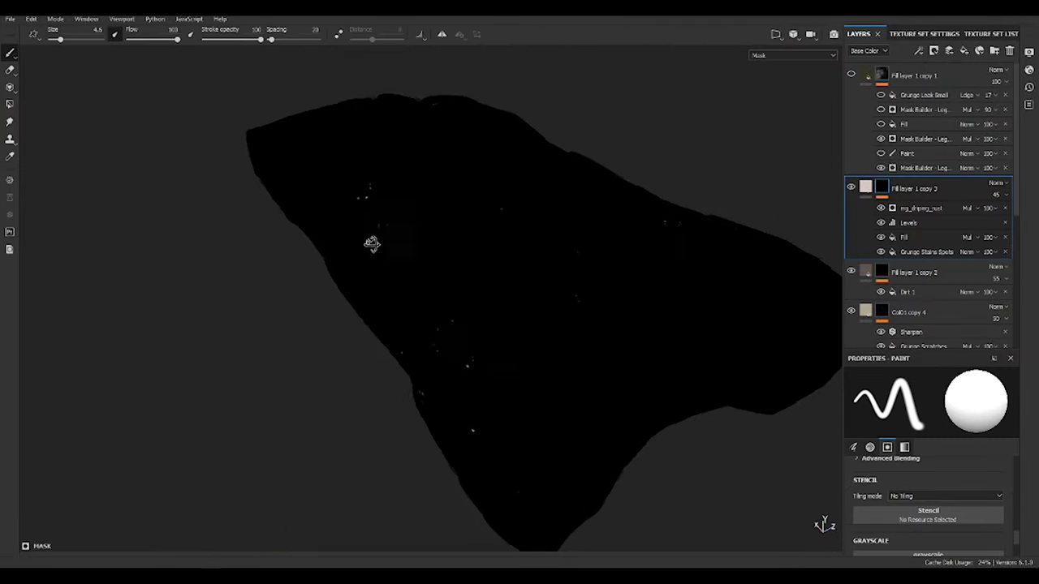
{"action": "left_click", "coordinate": [915, 224]}
{"action": "right_click_drag", "start_coordinate": [389, 376], "coordinate": [391, 357], "text": "alt"}
{"action": "left_click_drag", "start_coordinate": [891, 403], "coordinate": [866, 407]}
{"action": "key", "text": "m"}
{"action": "right_click_drag", "start_coordinate": [529, 295], "coordinate": [713, 450], "text": "alt"}
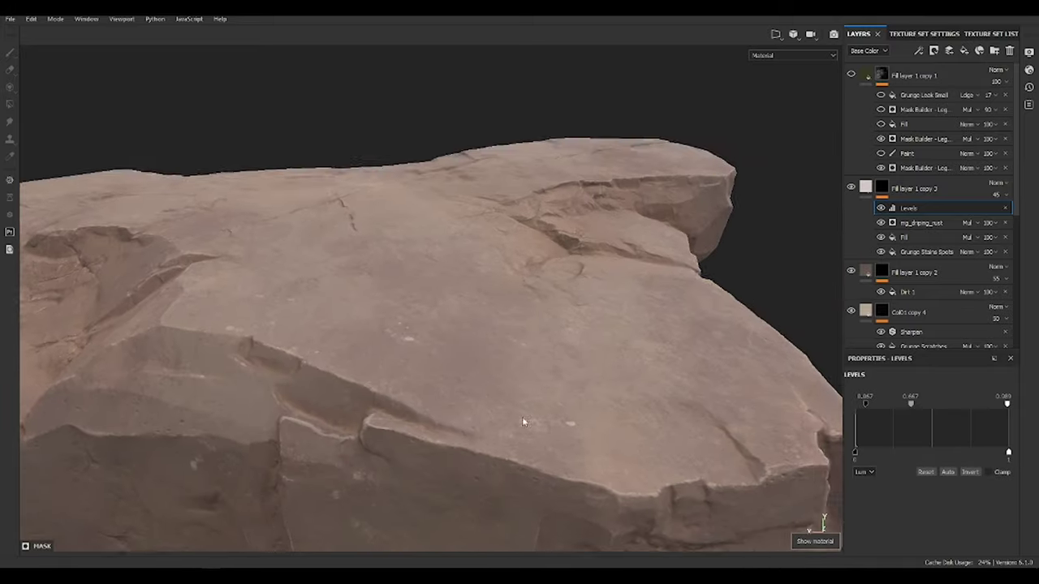
{"action": "mouse_move", "coordinate": [712, 450]}
{"action": "left_mouse_down", "text": "alt"}
{"action": "mouse_move", "coordinate": [563, 433]}
{"action": "mouse_move", "coordinate": [267, 213]}
{"action": "mouse_move", "coordinate": [503, 174]}
{"action": "mouse_move", "coordinate": [542, 322]}
{"action": "mouse_move", "coordinate": [621, 311]}
{"action": "mouse_move", "coordinate": [338, 343]}
{"action": "mouse_move", "coordinate": [568, 268]}
{"action": "left_mouse_up", "text": "alt"}
- Duplicate Col01 copy 5 as Col01 copy 6 with a warmer, more saturated colour at 38 opacity
{"action": "key", "text": "1"}
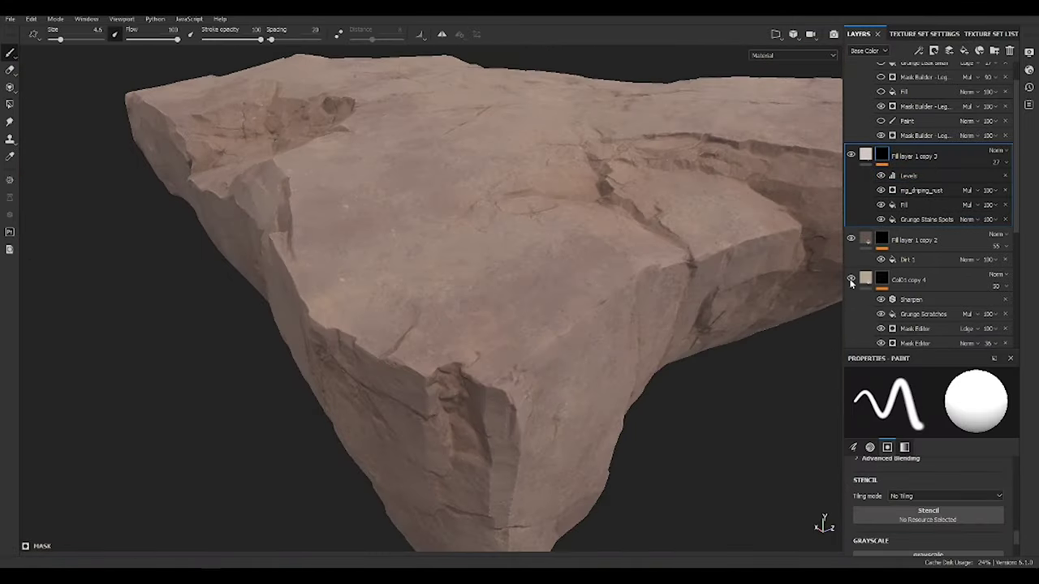
{"action": "scroll", "coordinate": [878, 237], "scroll_direction": "down", "scroll_amount": 2}
{"action": "left_click", "coordinate": [908, 299]}
{"action": "key", "text": "ctrl+d"}
{"action": "left_click", "coordinate": [927, 523]}
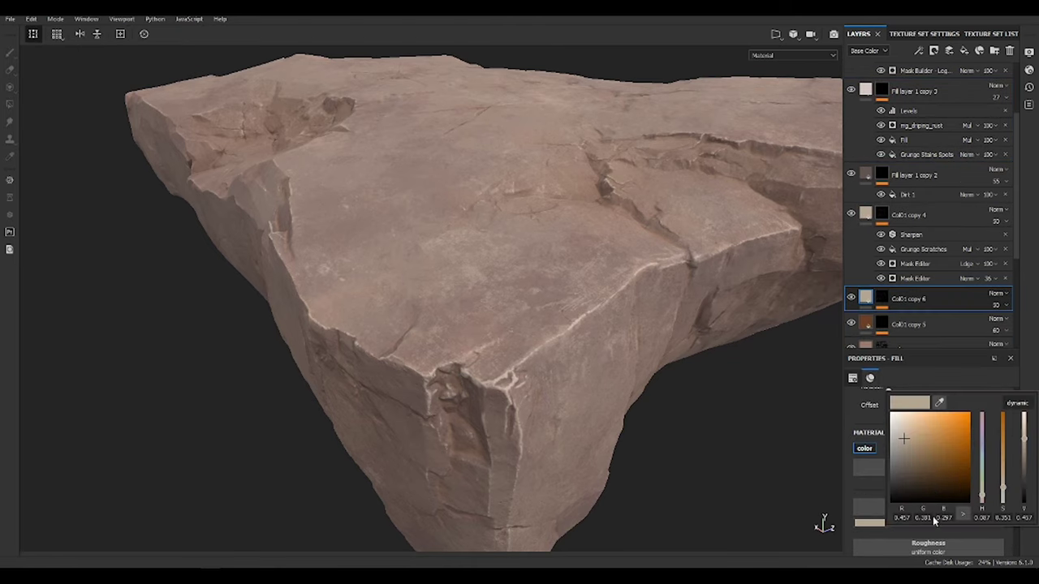
{"action": "left_click", "coordinate": [927, 440]}
{"action": "left_click_drag", "start_coordinate": [927, 440], "coordinate": [932, 437]}
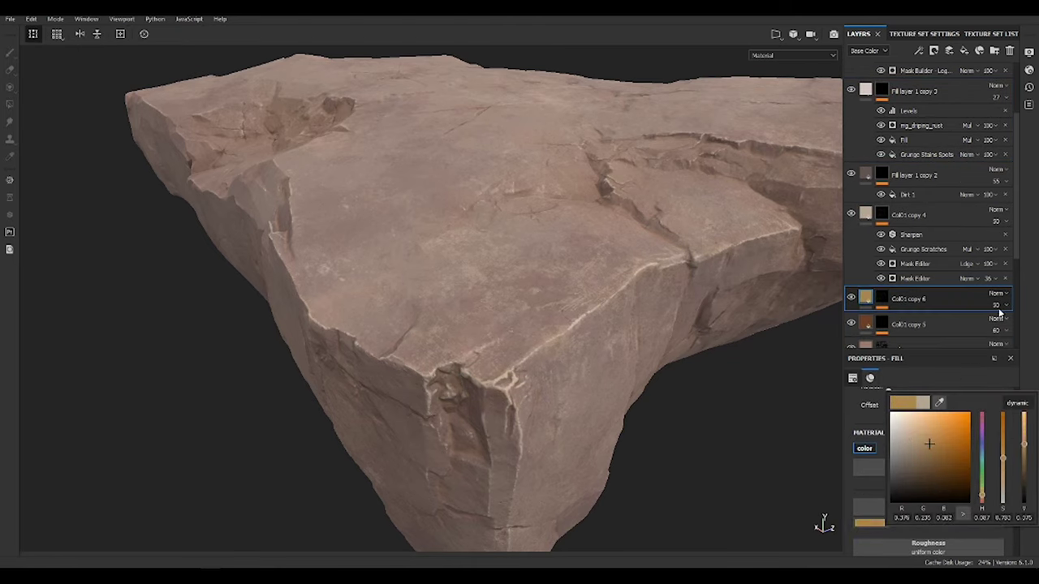
{"action": "left_click_drag", "start_coordinate": [1000, 312], "coordinate": [1006, 312]}
{"action": "left_click", "coordinate": [881, 215]}
- Paste the mask effects and hide Sharpen; set Mask Editor blur, balance 0.82 and contrast 0.15
{"action": "left_click", "coordinate": [912, 304]}
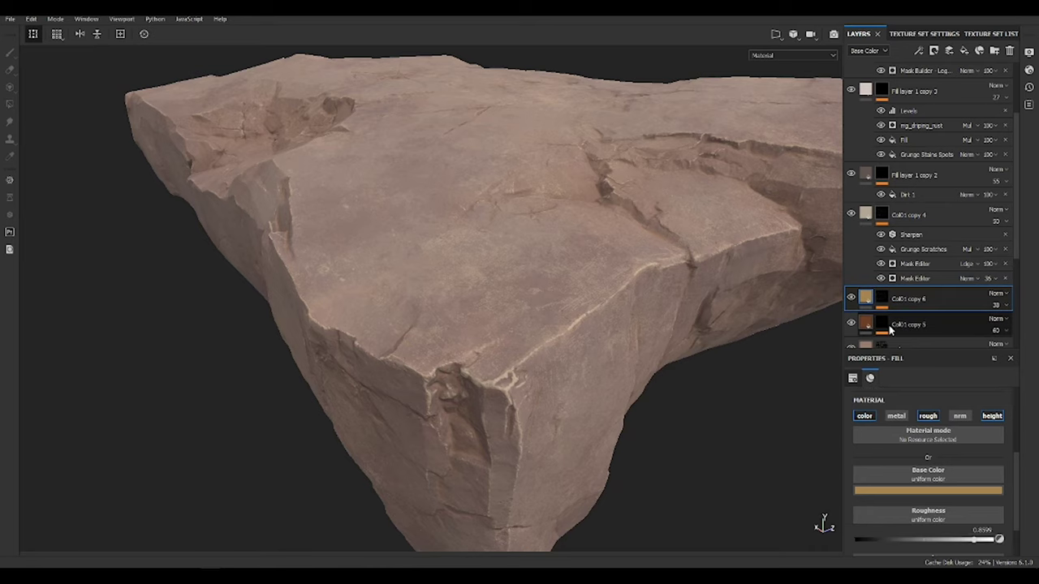
{"action": "left_click", "coordinate": [881, 299]}
{"action": "key", "text": "ctrl+v"}
{"action": "left_click", "coordinate": [880, 254]}
{"action": "left_click", "coordinate": [921, 268]}
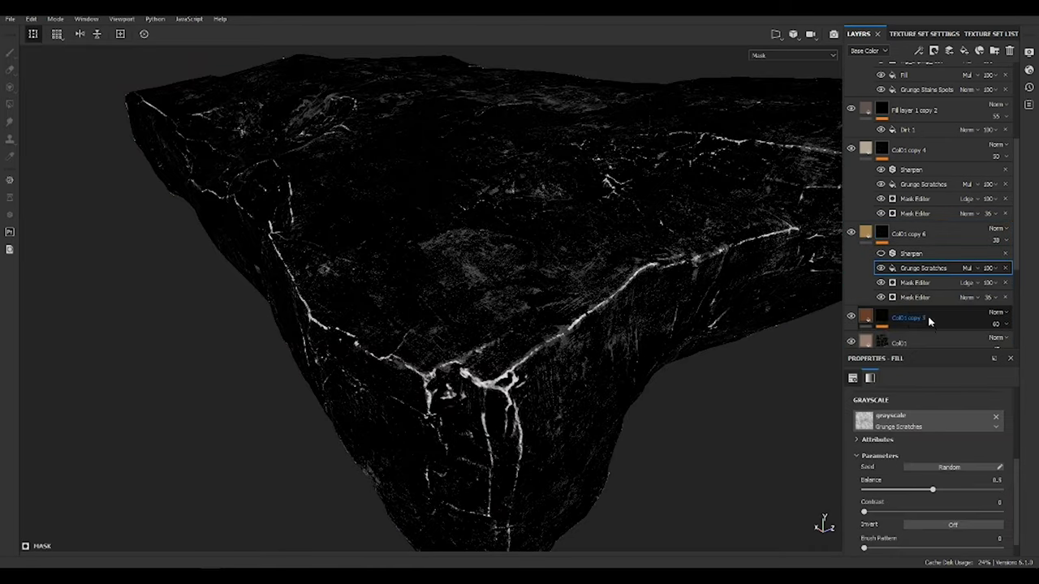
{"action": "scroll", "coordinate": [936, 375], "scroll_direction": "down", "scroll_amount": 1}
{"action": "left_click_drag", "start_coordinate": [931, 470], "coordinate": [940, 471]}
{"action": "left_click", "coordinate": [915, 283]}
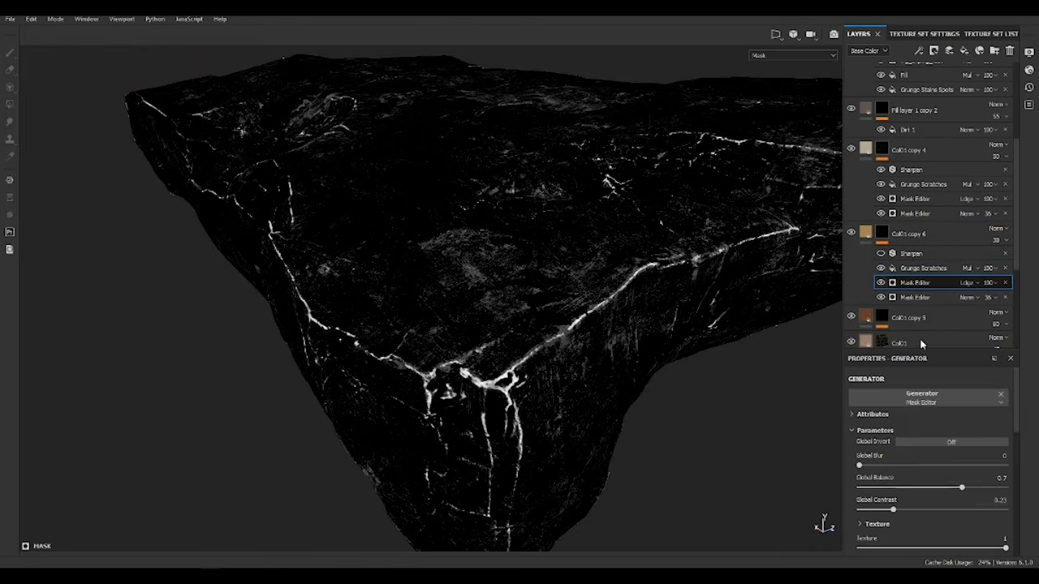
{"action": "left_click_drag", "start_coordinate": [859, 465], "coordinate": [864, 465]}
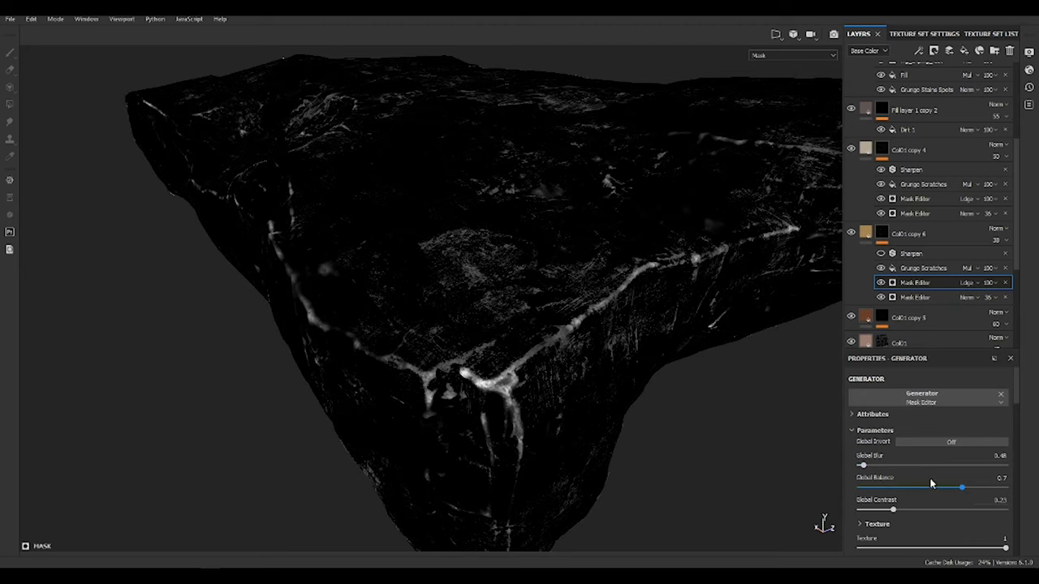
{"action": "left_click_drag", "start_coordinate": [975, 490], "coordinate": [979, 488]}
{"action": "left_click_drag", "start_coordinate": [899, 509], "coordinate": [882, 511]}
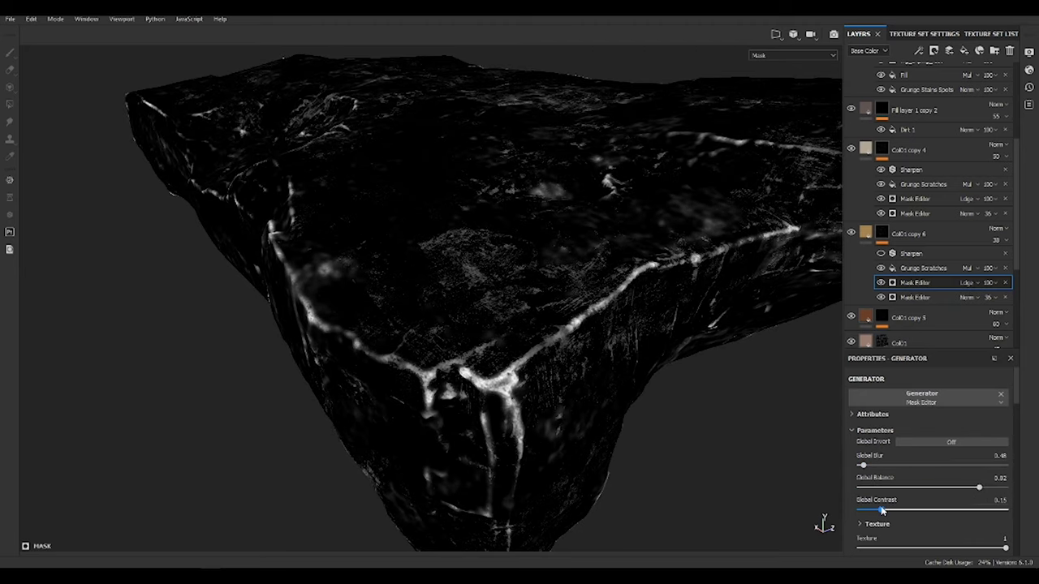
- Inspect the rock corner in material view and lower Col01 copy 6's opacity
{"action": "key", "text": "m"}
{"action": "left_click_drag", "start_coordinate": [803, 451], "coordinate": [857, 300], "text": "alt"}
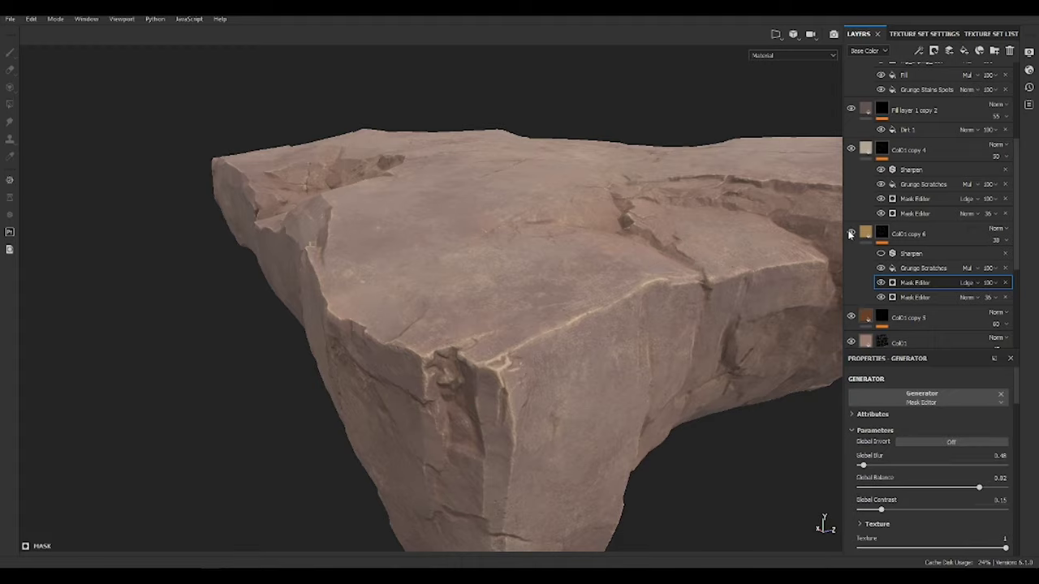
{"action": "mouse_move", "coordinate": [834, 237]}
{"action": "left_mouse_down", "text": "alt"}
{"action": "mouse_move", "coordinate": [645, 388]}
{"action": "mouse_move", "coordinate": [708, 416]}
{"action": "mouse_move", "coordinate": [787, 209]}
{"action": "left_mouse_up", "text": "alt"}
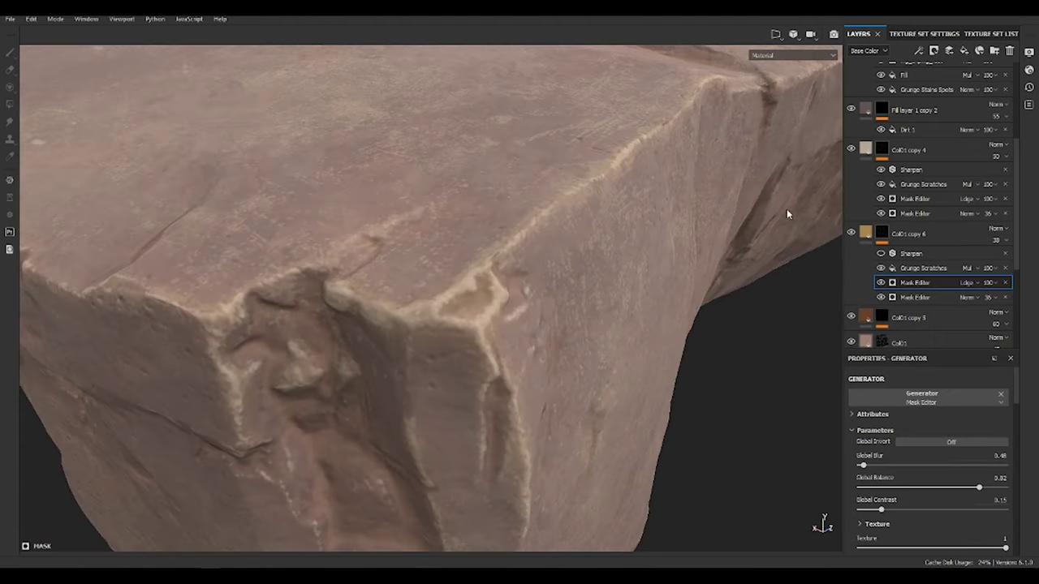
{"action": "mouse_move", "coordinate": [568, 325]}
{"action": "left_mouse_down", "text": "alt"}
{"action": "mouse_move", "coordinate": [503, 320]}
{"action": "mouse_move", "coordinate": [474, 286]}
{"action": "mouse_move", "coordinate": [690, 297]}
{"action": "left_mouse_up", "text": "alt"}
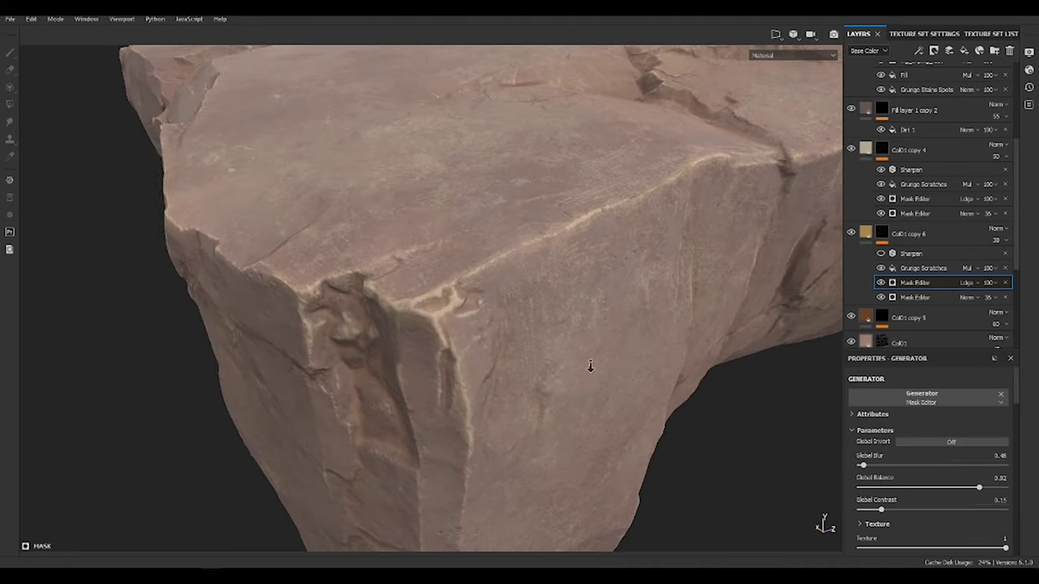
{"action": "mouse_move", "coordinate": [589, 364]}
{"action": "left_mouse_down", "text": "alt"}
{"action": "mouse_move", "coordinate": [670, 306]}
{"action": "mouse_move", "coordinate": [868, 199]}
{"action": "left_mouse_up", "text": "alt"}
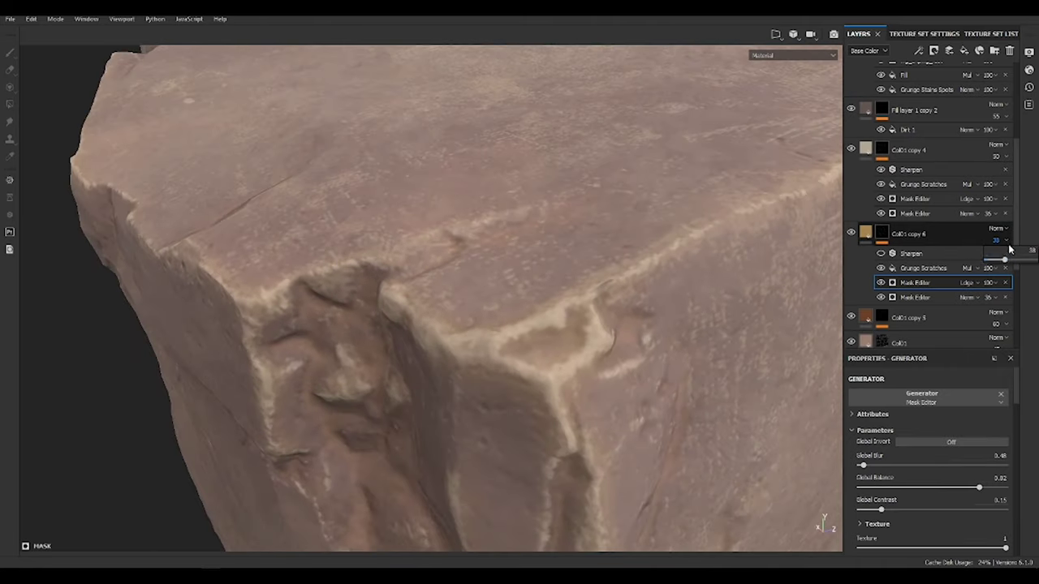
{"action": "left_click_drag", "start_coordinate": [994, 266], "coordinate": [991, 265]}
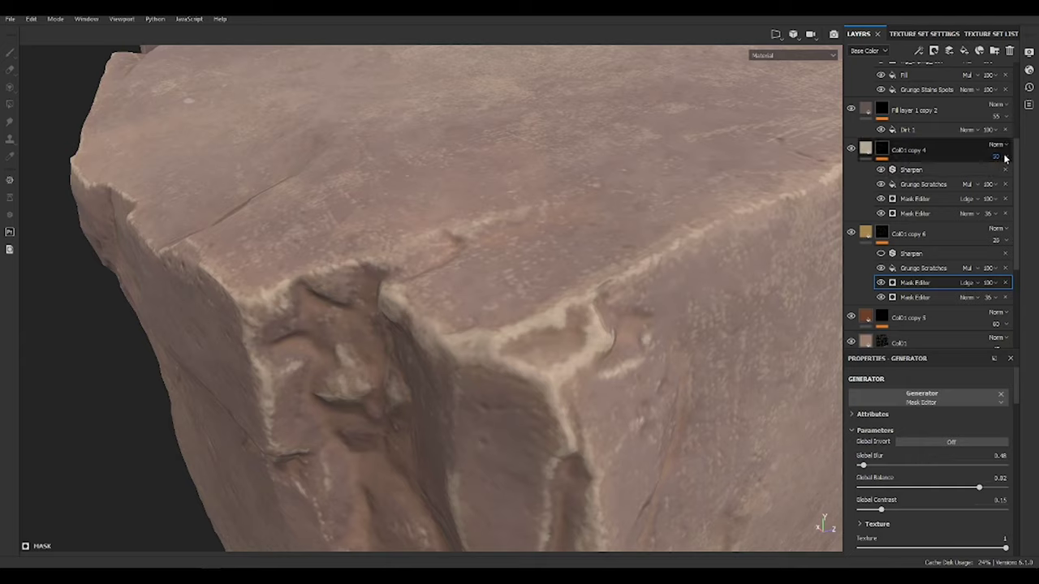
- Lower Col01 copy 4's opacity to 20 and check Fill layer 1's roughness on the rock
{"action": "left_click_drag", "start_coordinate": [812, 268], "coordinate": [582, 374], "text": "alt"}
{"action": "right_click_drag", "start_coordinate": [581, 373], "coordinate": [679, 394], "text": "alt"}
{"action": "mouse_move", "coordinate": [679, 395]}
{"action": "left_mouse_down", "text": "alt"}
{"action": "mouse_move", "coordinate": [408, 323]}
{"action": "mouse_move", "coordinate": [791, 362]}
{"action": "left_mouse_up", "text": "alt"}
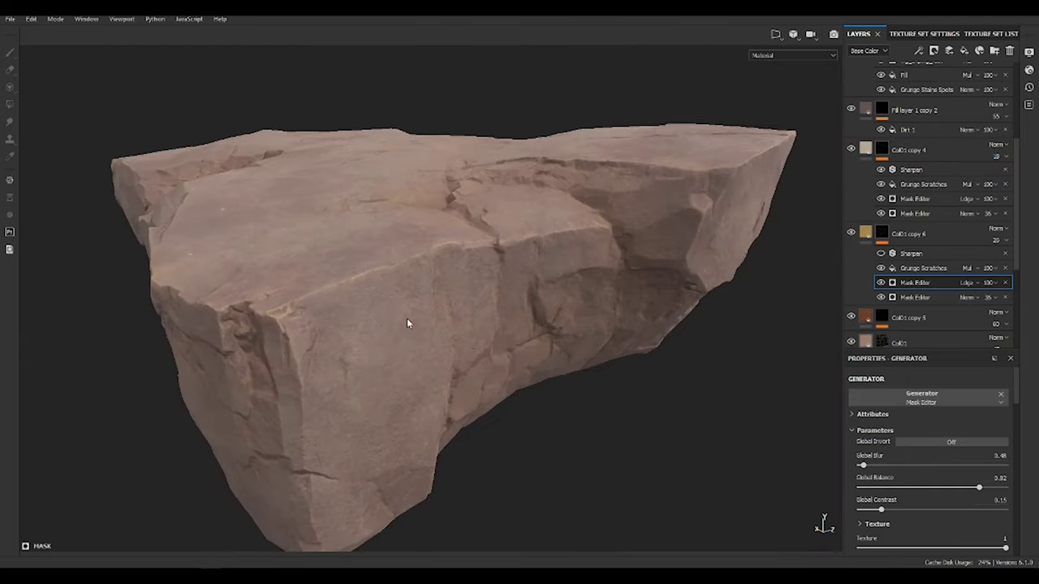
{"action": "left_click_drag", "start_coordinate": [1002, 178], "coordinate": [1006, 178]}
{"action": "right_click_drag", "start_coordinate": [617, 194], "coordinate": [508, 204], "text": "alt"}
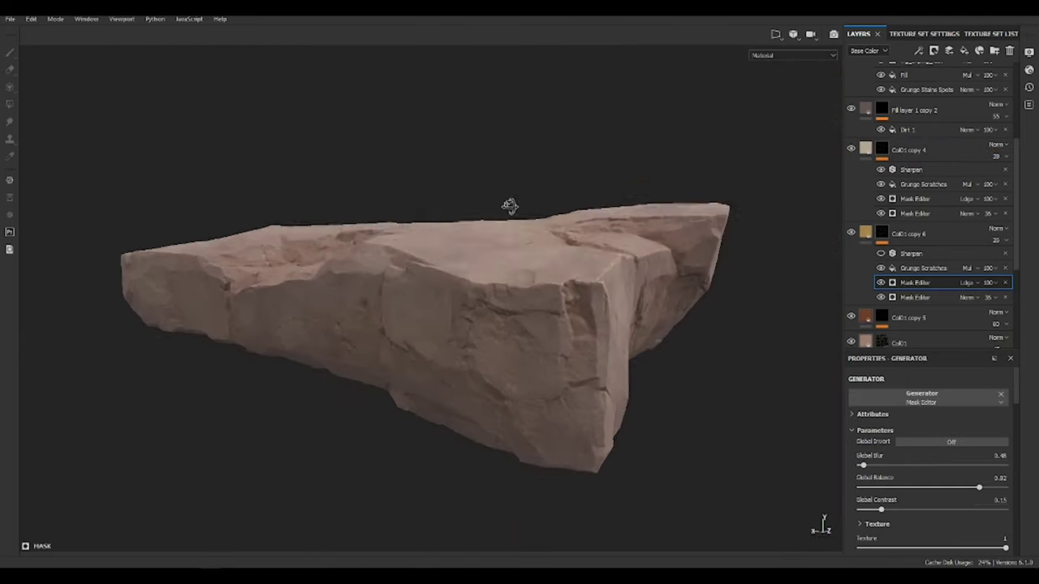
{"action": "mouse_move", "coordinate": [508, 204]}
{"action": "left_mouse_down", "text": "alt"}
{"action": "mouse_move", "coordinate": [387, 297]}
{"action": "mouse_move", "coordinate": [817, 399]}
{"action": "left_mouse_up", "text": "alt"}
{"action": "right_click_drag", "start_coordinate": [487, 259], "coordinate": [242, 276], "text": "alt"}
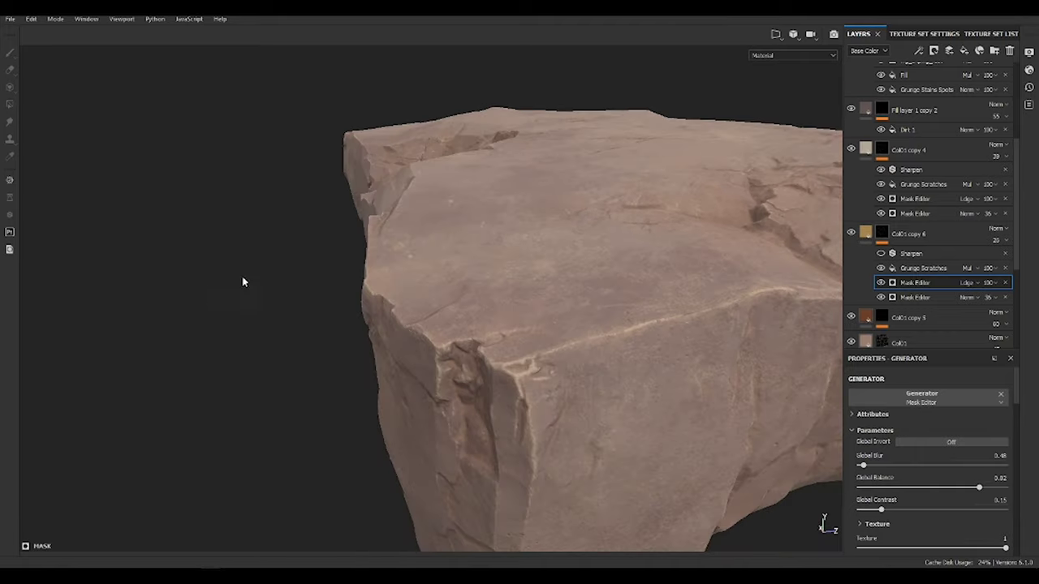
{"action": "mouse_move", "coordinate": [242, 276]}
{"action": "left_mouse_down", "text": "alt"}
{"action": "mouse_move", "coordinate": [636, 345]}
{"action": "mouse_move", "coordinate": [663, 279]}
{"action": "mouse_move", "coordinate": [459, 228]}
{"action": "mouse_move", "coordinate": [601, 301]}
{"action": "mouse_move", "coordinate": [417, 290]}
{"action": "mouse_move", "coordinate": [656, 287]}
{"action": "mouse_move", "coordinate": [496, 344]}
{"action": "left_mouse_up", "text": "alt"}
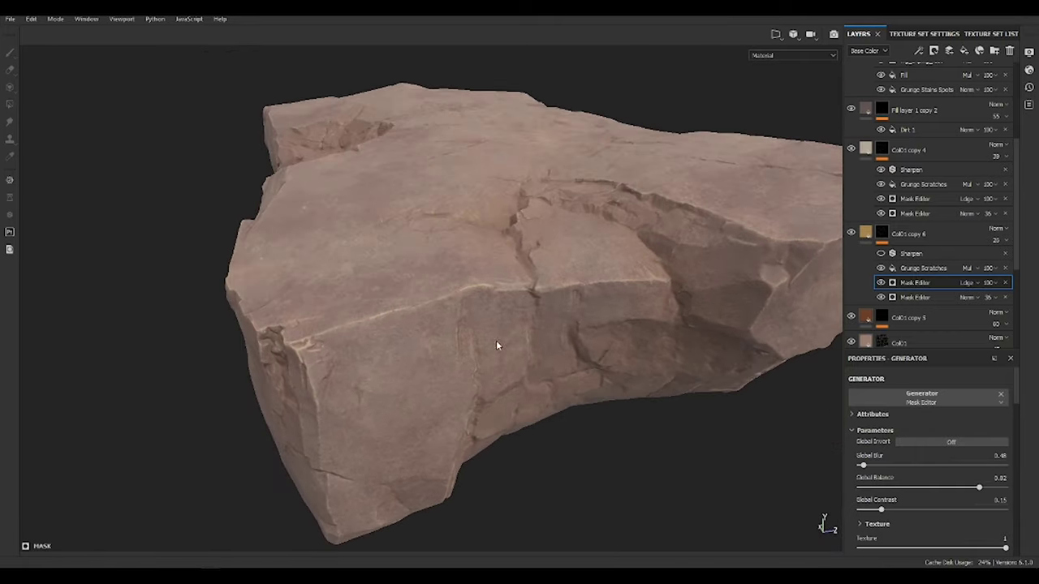
{"action": "right_click_drag", "start_coordinate": [496, 345], "coordinate": [527, 316], "text": "alt"}
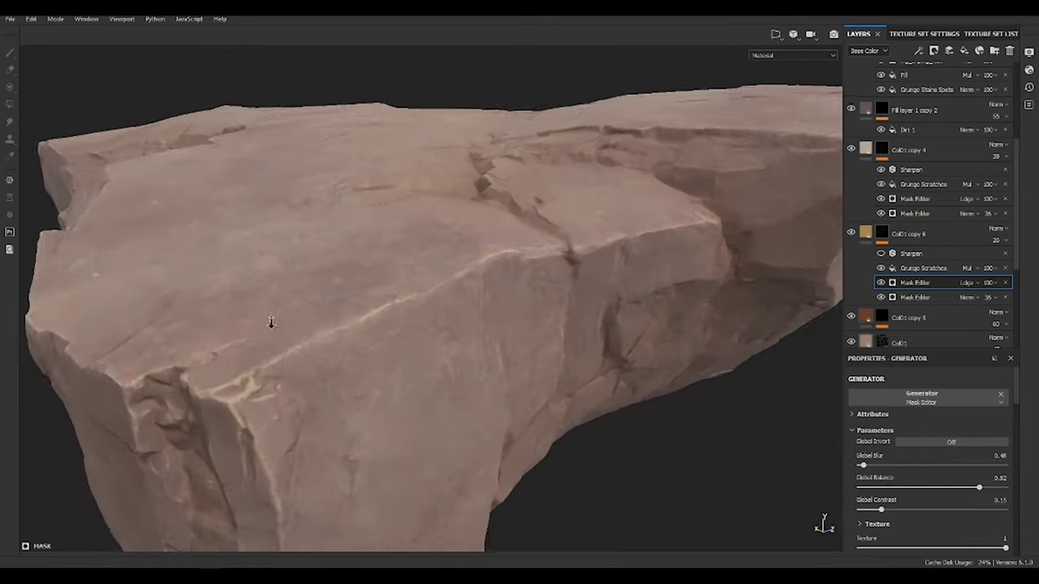
{"action": "mouse_move", "coordinate": [527, 316]}
{"action": "left_mouse_down", "text": "alt"}
{"action": "mouse_move", "coordinate": [614, 289]}
{"action": "mouse_move", "coordinate": [169, 259]}
{"action": "mouse_move", "coordinate": [555, 371]}
{"action": "mouse_move", "coordinate": [664, 311]}
{"action": "left_mouse_up", "text": "alt"}
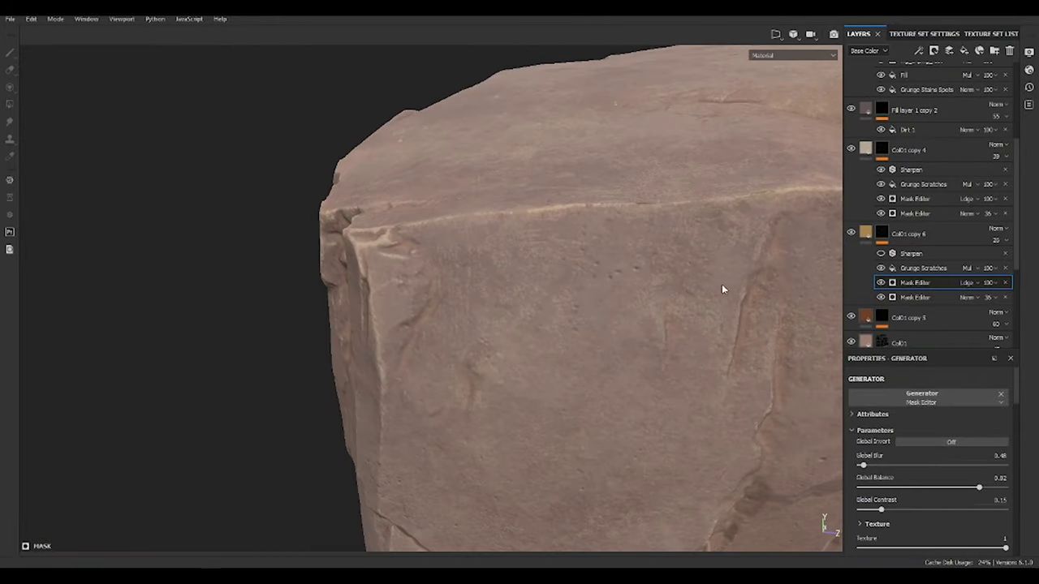
{"action": "left_click_drag", "start_coordinate": [722, 288], "coordinate": [422, 255], "text": "alt"}
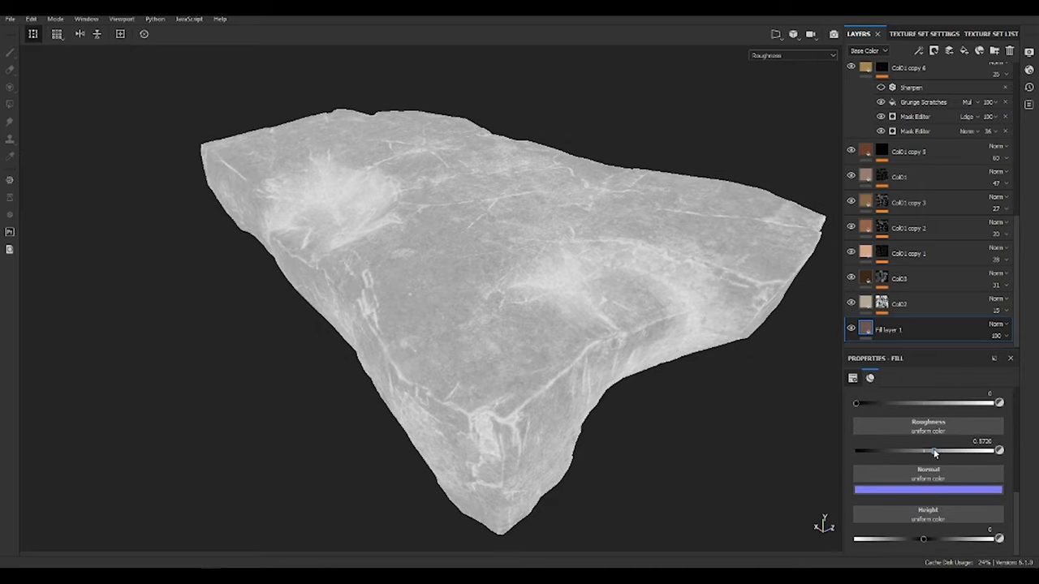
- Set Fill layer 1's roughness to 0.5136 and switch the viewport back to Material mode
{"action": "left_click_drag", "start_coordinate": [941, 445], "coordinate": [927, 450]}
{"action": "mouse_move", "coordinate": [731, 349]}
{"action": "left_mouse_down", "text": "alt"}
{"action": "mouse_move", "coordinate": [654, 419]}
{"action": "mouse_move", "coordinate": [575, 262]}
{"action": "mouse_move", "coordinate": [238, 294]}
{"action": "mouse_move", "coordinate": [374, 391]}
{"action": "mouse_move", "coordinate": [463, 376]}
{"action": "left_mouse_up", "text": "alt"}
{"action": "key", "text": "m"}
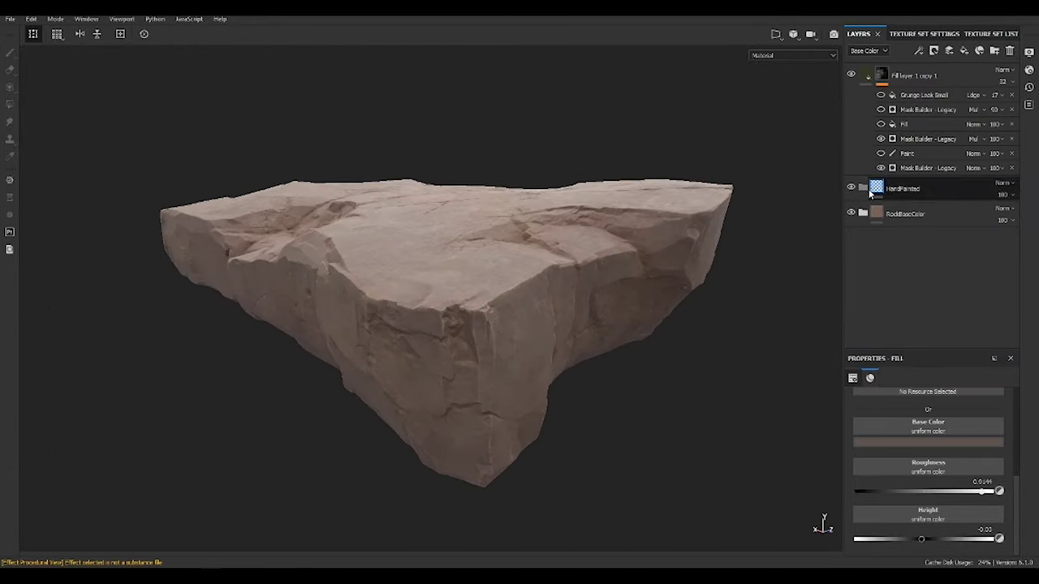
{"action": "mouse_move", "coordinate": [520, 324]}
{"action": "left_mouse_down", "text": "alt"}
{"action": "mouse_move", "coordinate": [604, 251]}
{"action": "mouse_move", "coordinate": [537, 297]}
{"action": "left_mouse_up", "text": "alt"}
- Add a new fill layer below HandPainted with a tan-orange base colour
{"action": "left_click", "coordinate": [902, 188]}
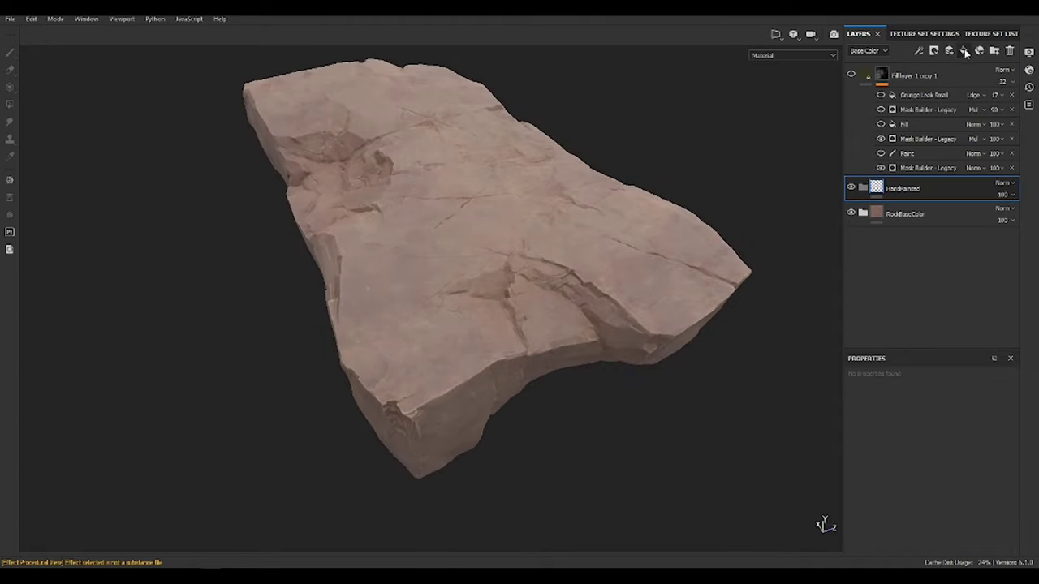
{"action": "left_click", "coordinate": [964, 50]}
{"action": "left_click_drag", "start_coordinate": [883, 188], "coordinate": [893, 215]}
{"action": "left_click", "coordinate": [927, 443]}
{"action": "left_click", "coordinate": [939, 448]}
{"action": "left_click", "coordinate": [876, 239]}
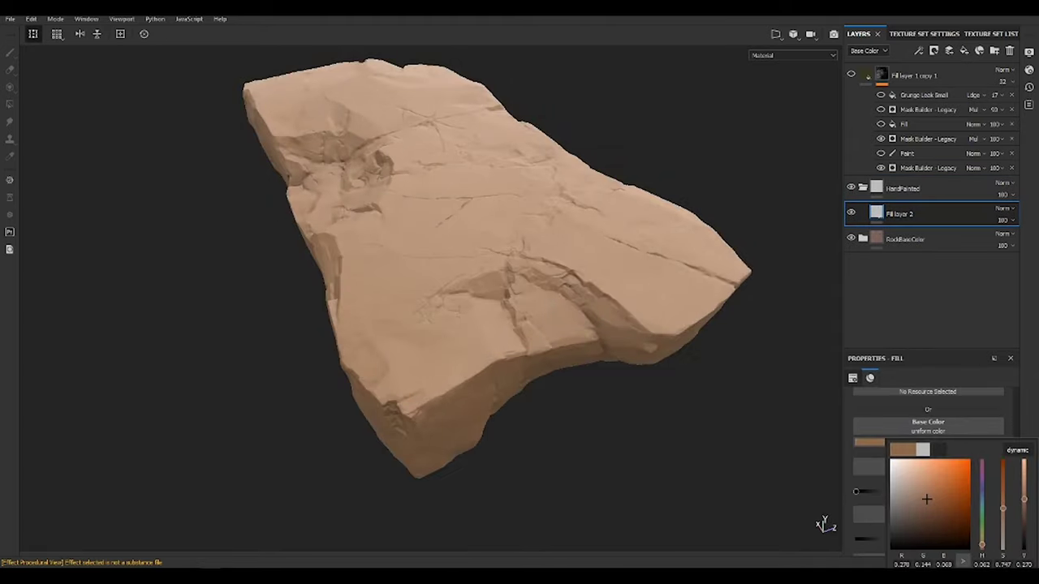
- Give Fill layer 2 a black mask filled with the Grunge Rock pattern
{"action": "left_click_drag", "start_coordinate": [568, 244], "coordinate": [680, 335], "text": "alt"}
{"action": "scroll", "coordinate": [680, 335], "scroll_direction": "up", "scroll_amount": 3}
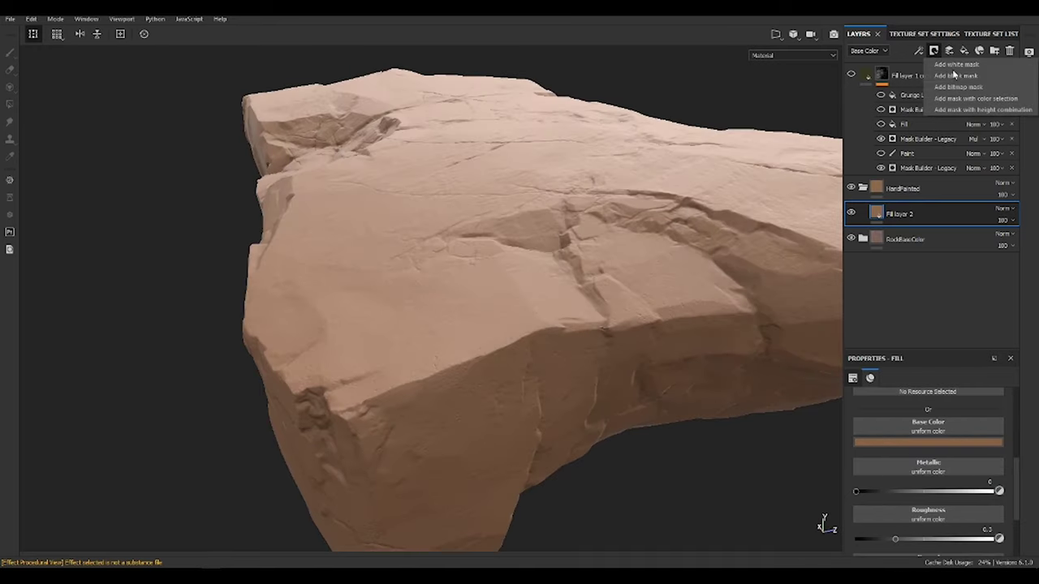
{"action": "left_click", "coordinate": [955, 74]}
{"action": "left_click", "coordinate": [919, 50]}
{"action": "left_click", "coordinate": [927, 412]}
{"action": "type", "text": "roc"}
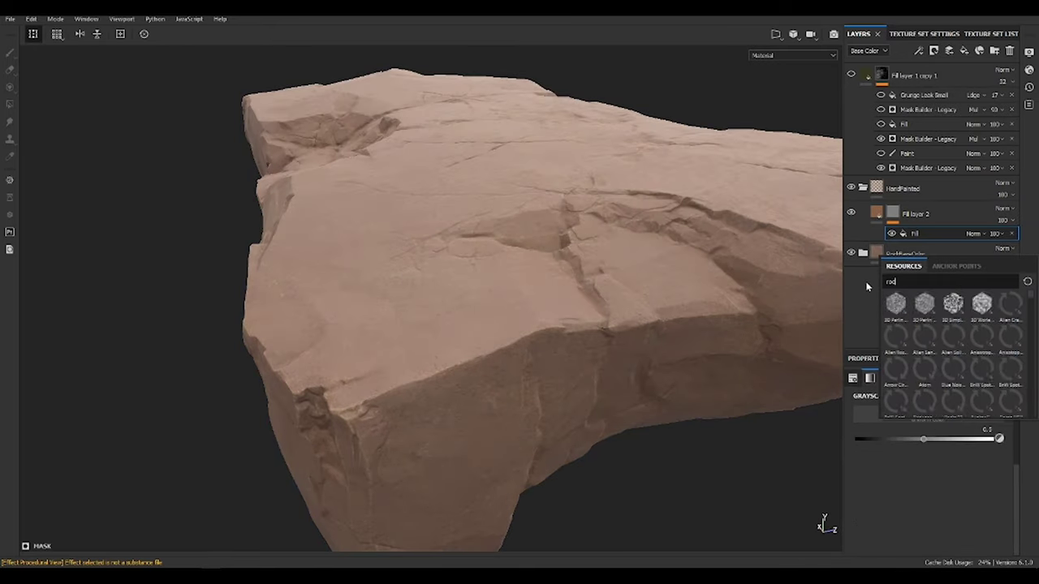
{"action": "type", "text": "k"}
{"action": "left_click", "coordinate": [925, 370]}
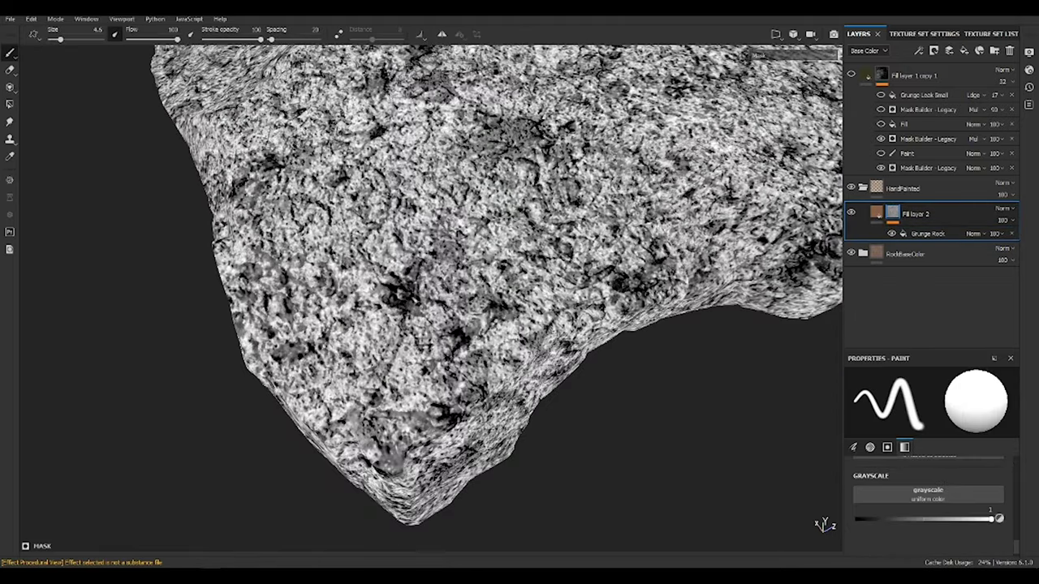
- Switch the Grunge Rock mask fill to tri-planar projection and make its pattern finer
{"action": "scroll", "coordinate": [927, 485], "scroll_direction": "up", "scroll_amount": 5}
{"action": "left_click", "coordinate": [927, 234]}
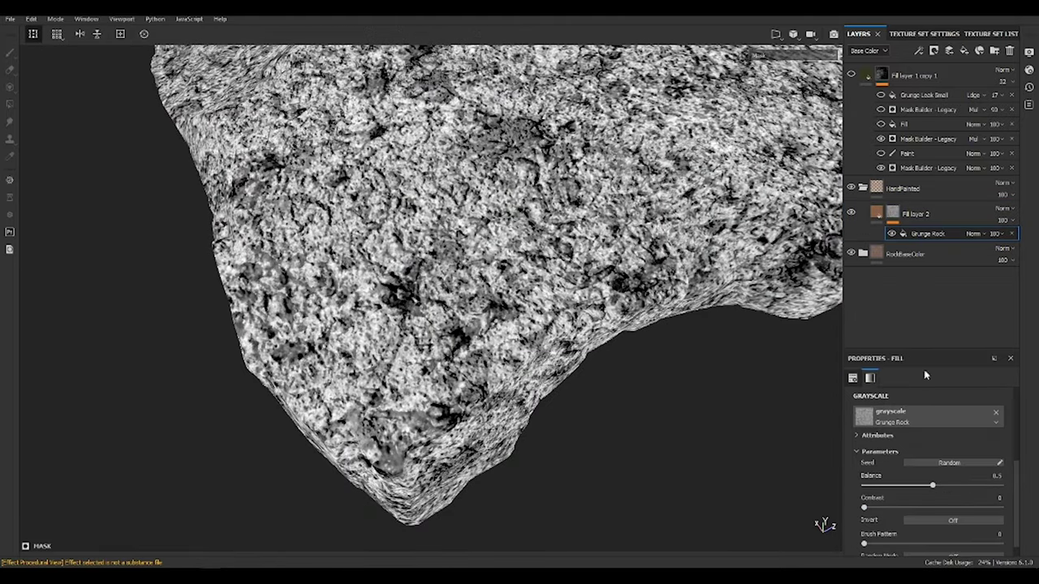
{"action": "left_click", "coordinate": [943, 432]}
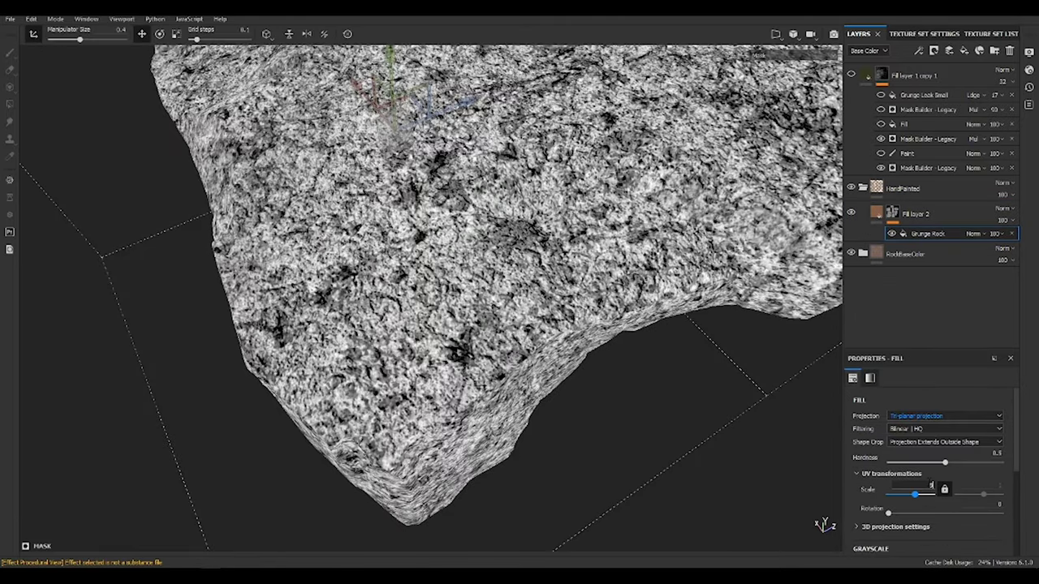
{"action": "left_click_drag", "start_coordinate": [914, 493], "coordinate": [919, 493]}
{"action": "left_click_drag", "start_coordinate": [611, 413], "coordinate": [638, 276], "text": "alt"}
- Add a Paint effect above Grunge Rock in Fill layer 2's mask
{"action": "left_click", "coordinate": [918, 50]}
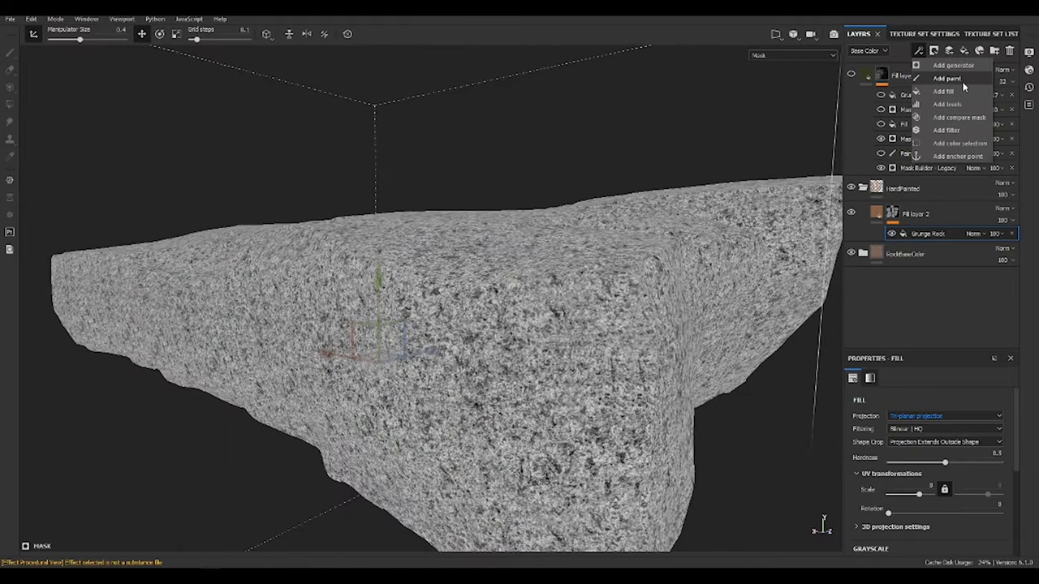
{"action": "left_click", "coordinate": [941, 86]}
{"action": "mouse_move", "coordinate": [455, 341]}
{"action": "left_mouse_down", "text": "alt"}
{"action": "mouse_move", "coordinate": [433, 273]}
{"action": "mouse_move", "coordinate": [450, 251]}
{"action": "left_mouse_up", "text": "alt"}
{"action": "key", "text": "4"}
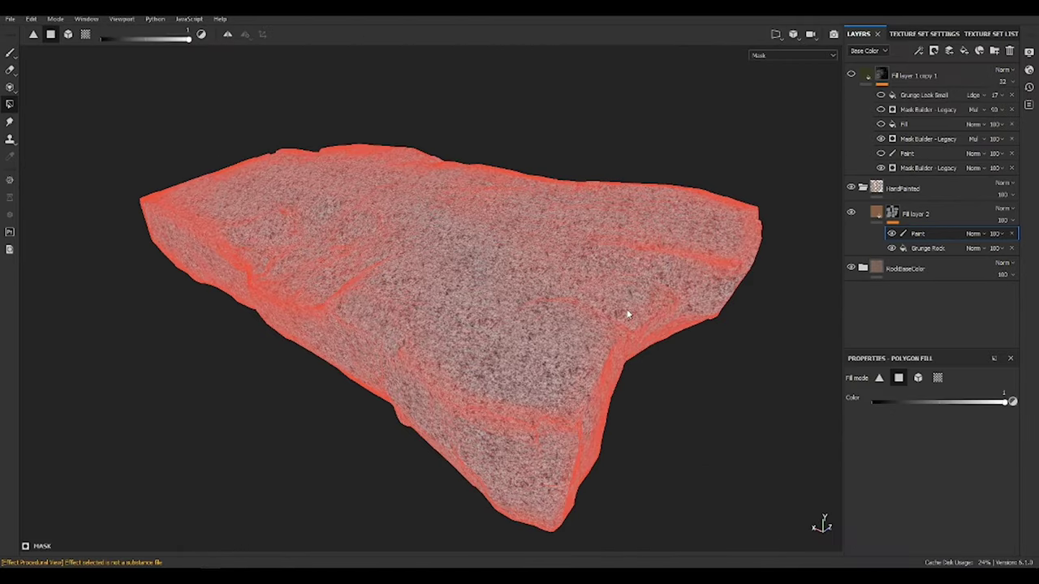
{"action": "left_click_drag", "start_coordinate": [628, 313], "coordinate": [623, 316], "text": "alt"}
{"action": "key", "text": "1"}
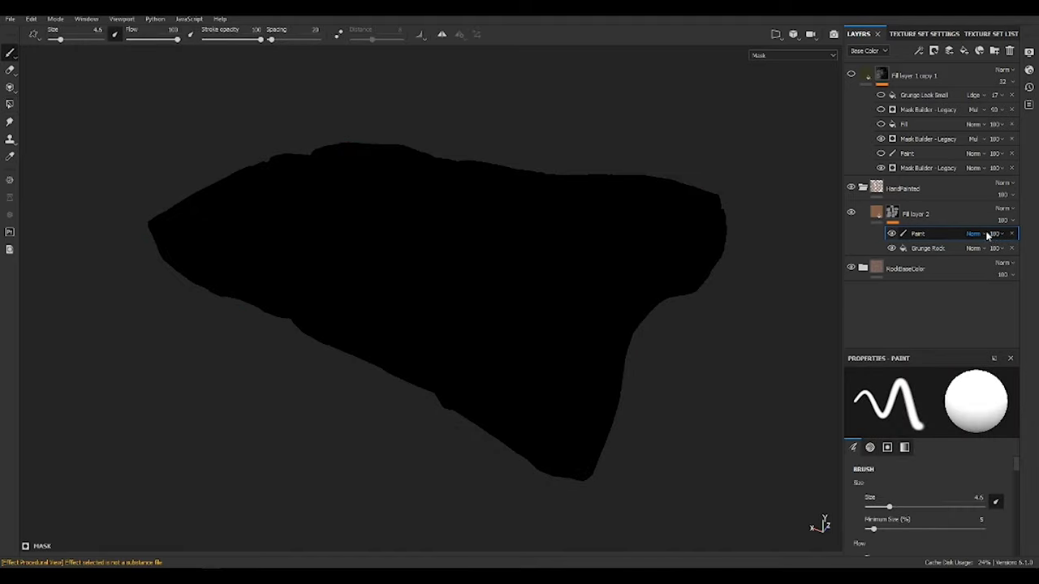
- Search the brush alphas for 'rock' and apply the Stone Noisy alpha
{"action": "right_click", "coordinate": [492, 295]}
{"action": "left_click", "coordinate": [509, 309]}
{"action": "key", "text": "BackSpace"}
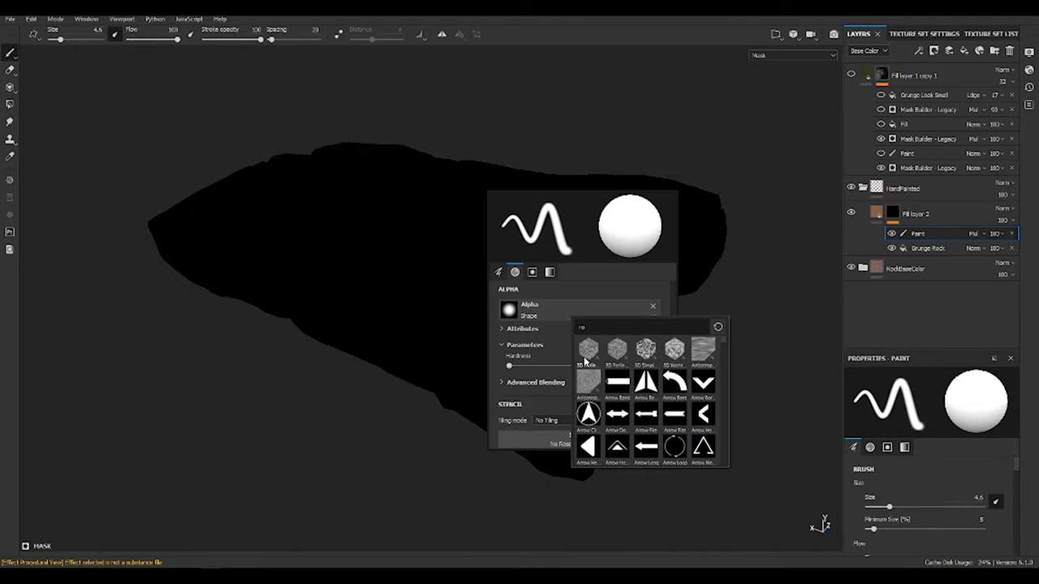
{"action": "type", "text": "ck"}
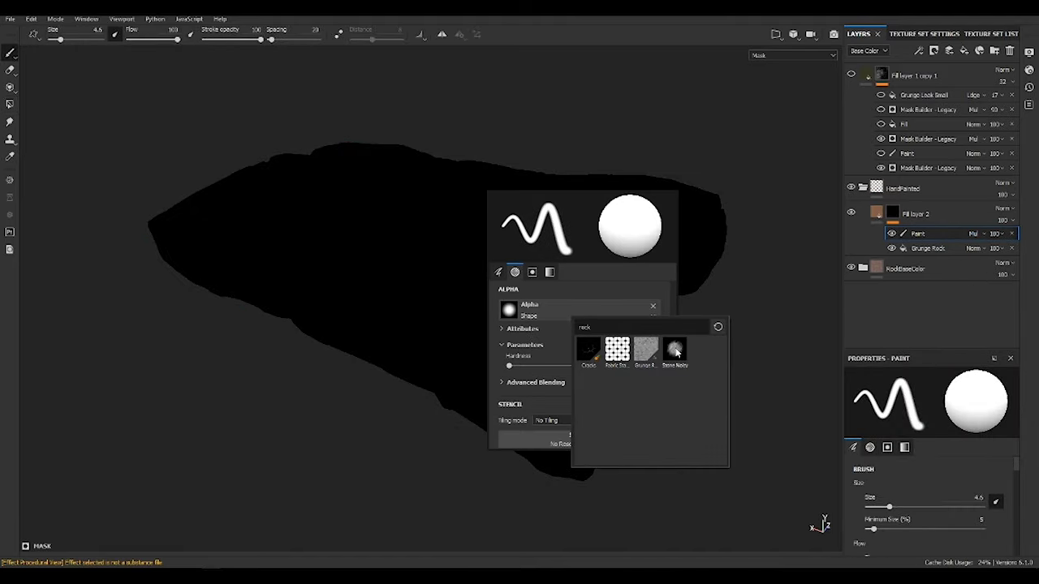
{"action": "left_click", "coordinate": [674, 350]}
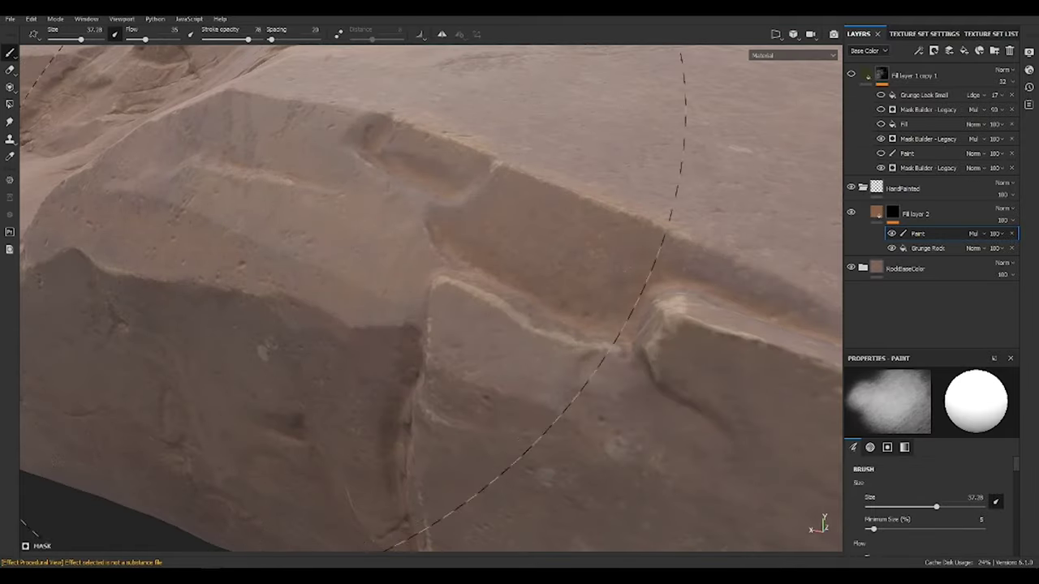
- Paint stone patches on the rock's faces, resizing the brush to 8.55, 11.32, then 5.24
{"action": "scroll", "coordinate": [49, 162], "scroll_direction": "down", "scroll_amount": 8}
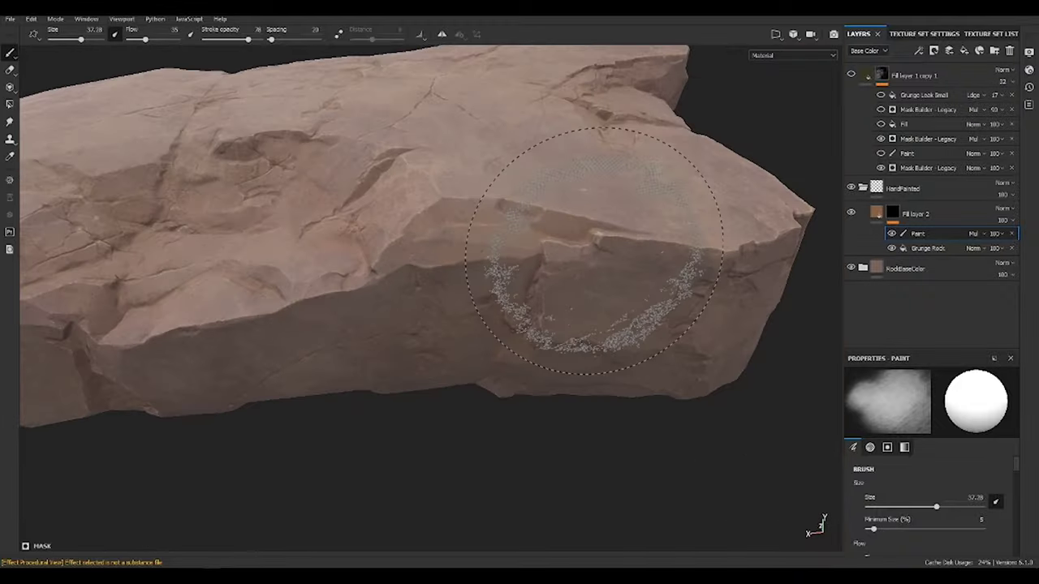
{"action": "mouse_move", "coordinate": [653, 300]}
{"action": "left_mouse_down", "text": "alt"}
{"action": "mouse_move", "coordinate": [506, 313]}
{"action": "mouse_move", "coordinate": [614, 232]}
{"action": "left_mouse_up", "text": "alt"}
{"action": "right_click_drag", "start_coordinate": [615, 233], "coordinate": [599, 231], "text": "ctrl"}
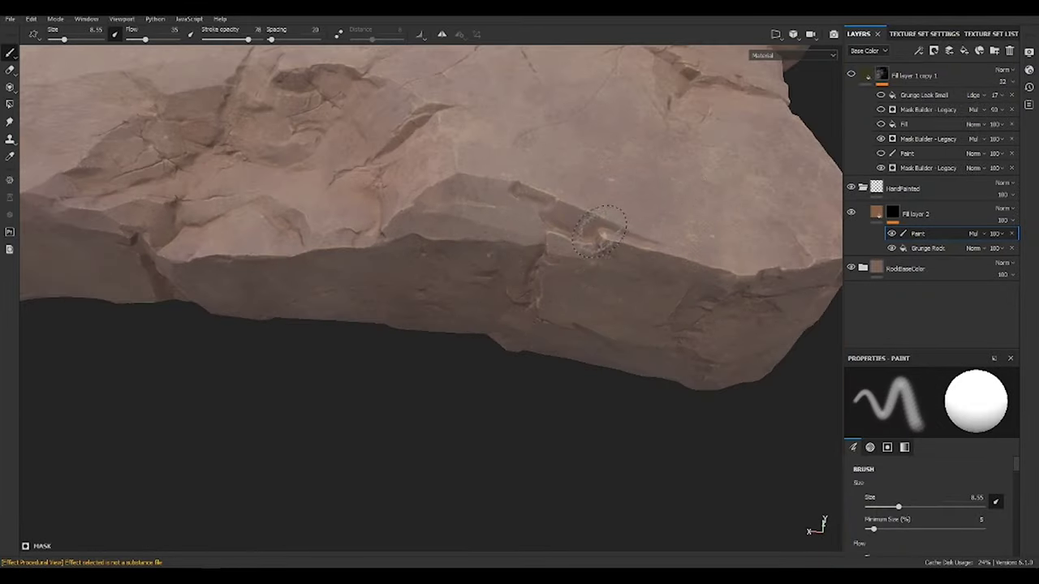
{"action": "mouse_move", "coordinate": [638, 299]}
{"action": "left_mouse_down", "text": "alt"}
{"action": "mouse_move", "coordinate": [440, 352]}
{"action": "mouse_move", "coordinate": [492, 365]}
{"action": "left_mouse_up", "text": "alt"}
{"action": "right_click_drag", "start_coordinate": [264, 405], "coordinate": [275, 405], "text": "ctrl"}
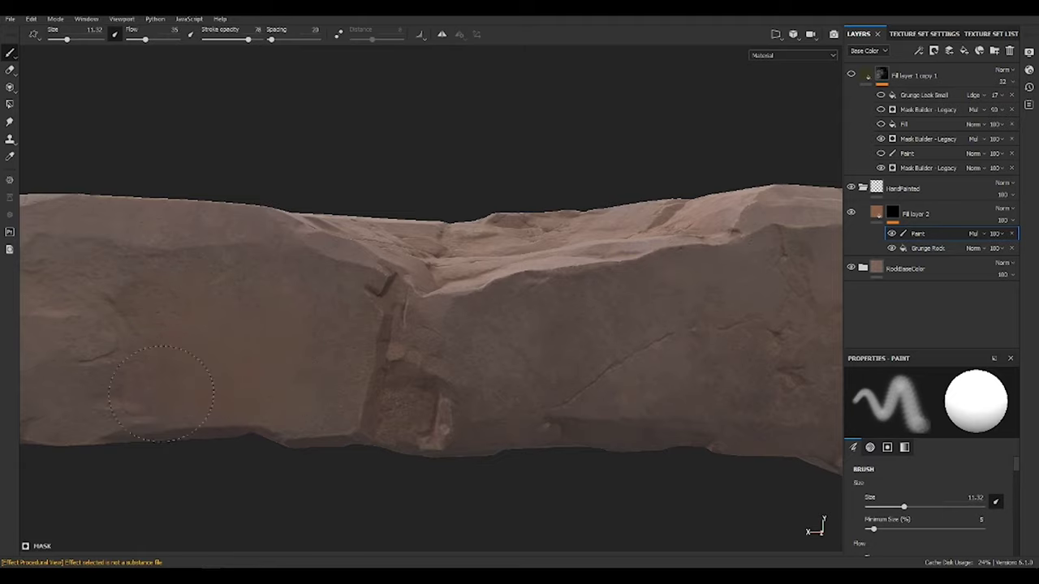
{"action": "mouse_move", "coordinate": [690, 308]}
{"action": "left_mouse_down", "text": "alt"}
{"action": "mouse_move", "coordinate": [598, 347]}
{"action": "mouse_move", "coordinate": [336, 412]}
{"action": "left_mouse_up", "text": "alt"}
{"action": "scroll", "coordinate": [441, 394], "scroll_direction": "up", "scroll_amount": 5}
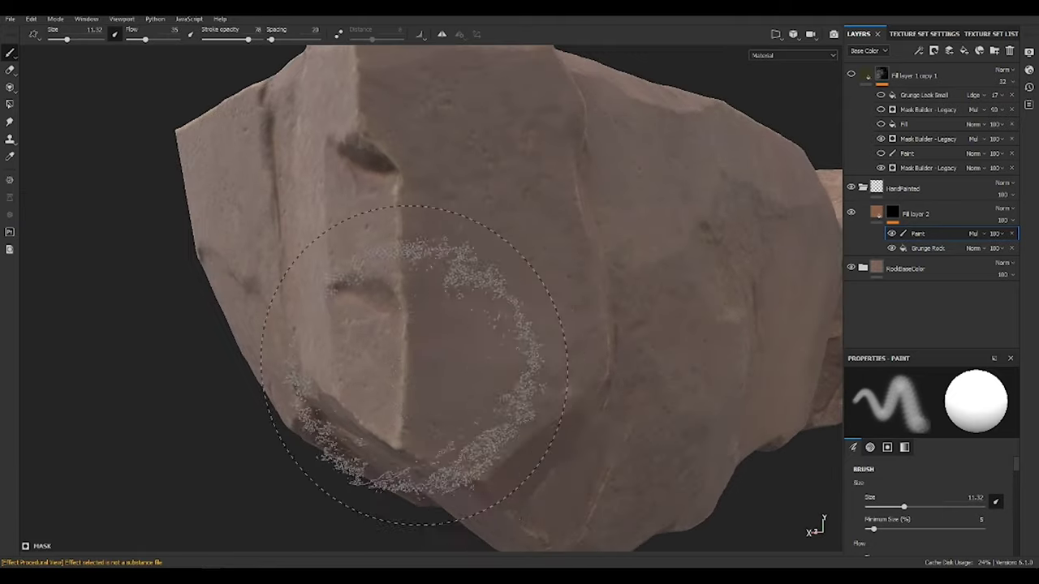
{"action": "right_click_drag", "start_coordinate": [367, 345], "coordinate": [349, 345], "text": "ctrl"}
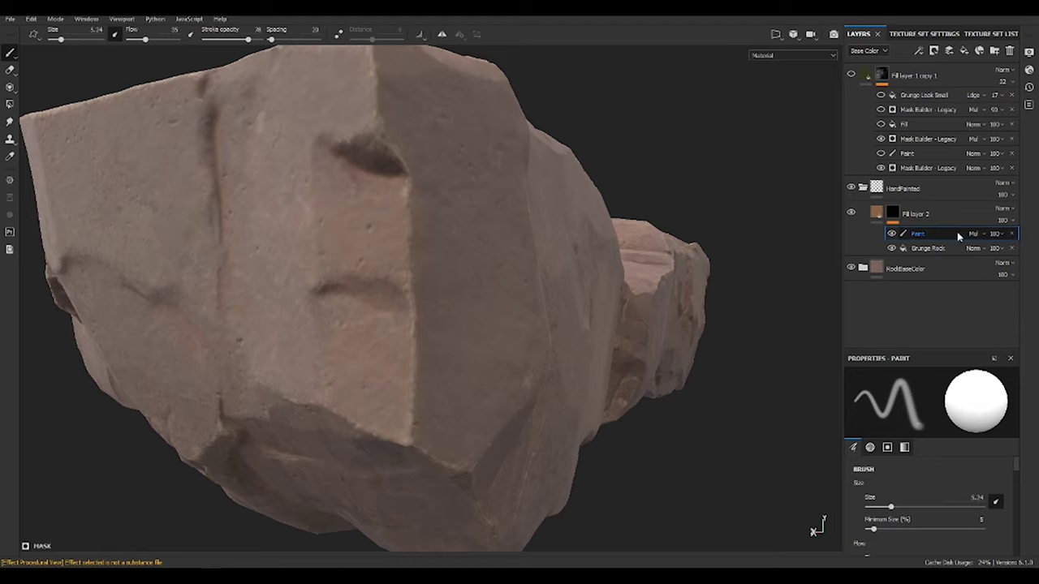
- Make Fill layer 2's orange base colour slightly richer and brighter
{"action": "left_click", "coordinate": [915, 214]}
{"action": "left_click", "coordinate": [1003, 494]}
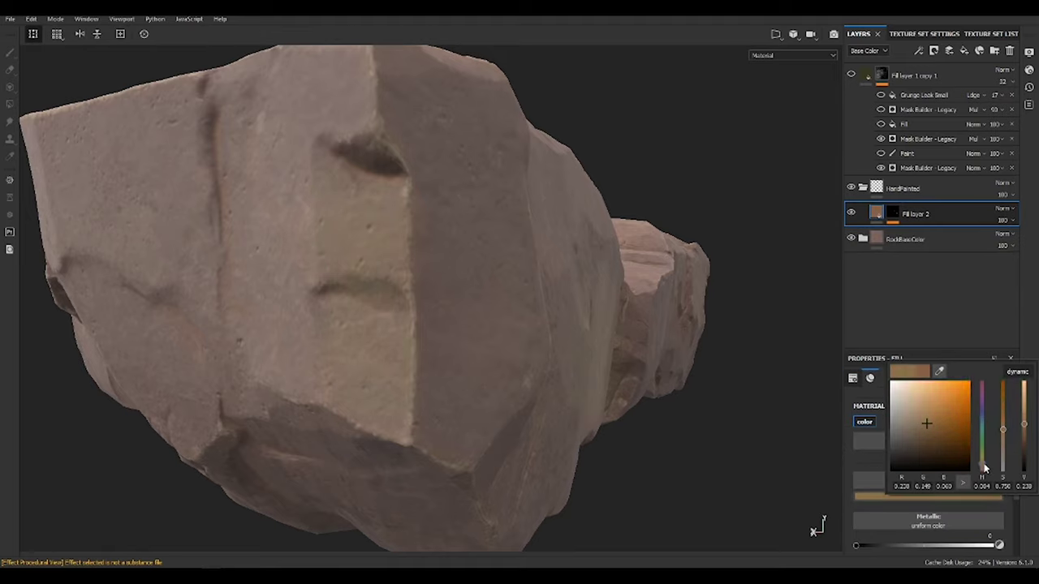
{"action": "left_click_drag", "start_coordinate": [1005, 426], "coordinate": [1022, 428]}
{"action": "mouse_move", "coordinate": [454, 349]}
{"action": "left_mouse_down", "text": "alt"}
{"action": "mouse_move", "coordinate": [513, 348]}
{"action": "mouse_move", "coordinate": [570, 364]}
{"action": "left_mouse_up", "text": "alt"}
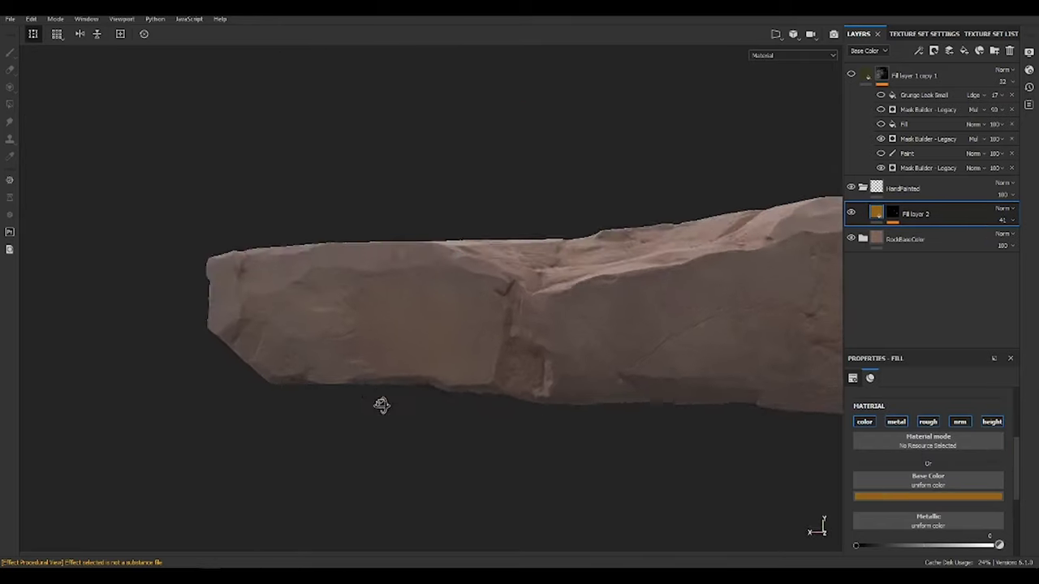
{"action": "left_click_drag", "start_coordinate": [382, 406], "coordinate": [687, 447], "text": "alt"}
{"action": "scroll", "coordinate": [781, 198], "scroll_direction": "down", "scroll_amount": 5}
{"action": "left_click_drag", "start_coordinate": [568, 349], "coordinate": [308, 320], "text": "alt"}
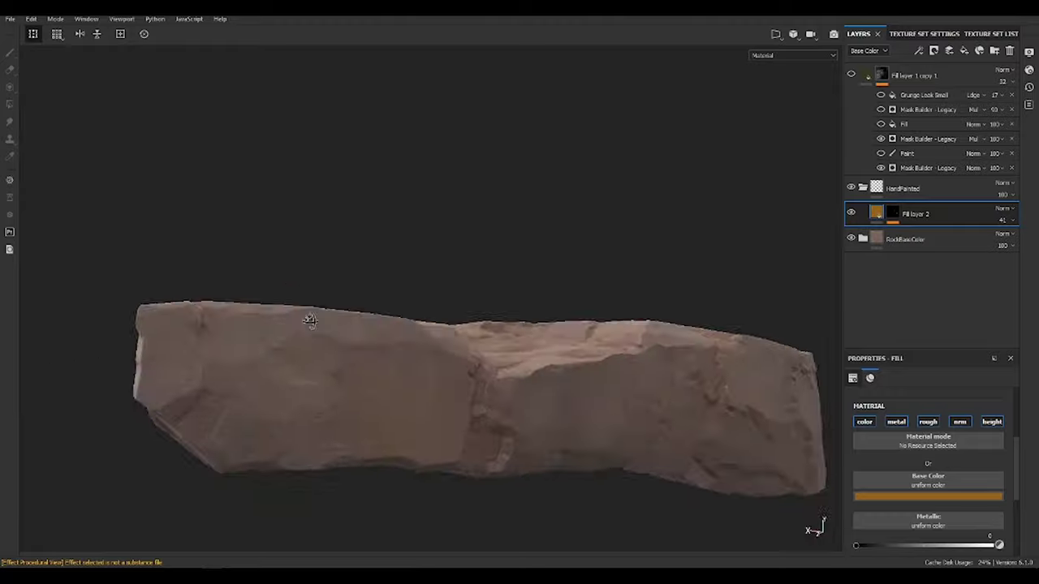
{"action": "scroll", "coordinate": [412, 371], "scroll_direction": "up", "scroll_amount": 5}
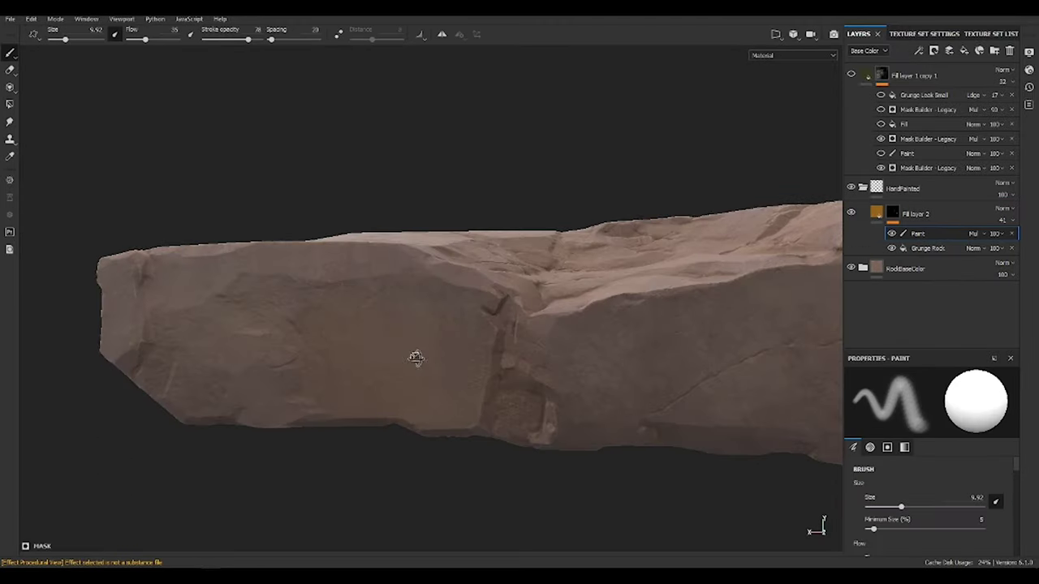
- Inspect the rock from several angles, previewing only the base colour channel
{"action": "middle_click_drag", "start_coordinate": [415, 357], "coordinate": [362, 333], "text": "alt"}
{"action": "left_click_drag", "start_coordinate": [292, 316], "coordinate": [465, 418], "text": "alt"}
{"action": "mouse_move", "coordinate": [483, 357]}
{"action": "left_mouse_down", "text": "alt"}
{"action": "mouse_move", "coordinate": [287, 390]}
{"action": "mouse_move", "coordinate": [306, 349]}
{"action": "mouse_move", "coordinate": [563, 429]}
{"action": "mouse_move", "coordinate": [325, 398]}
{"action": "left_mouse_up", "text": "alt"}
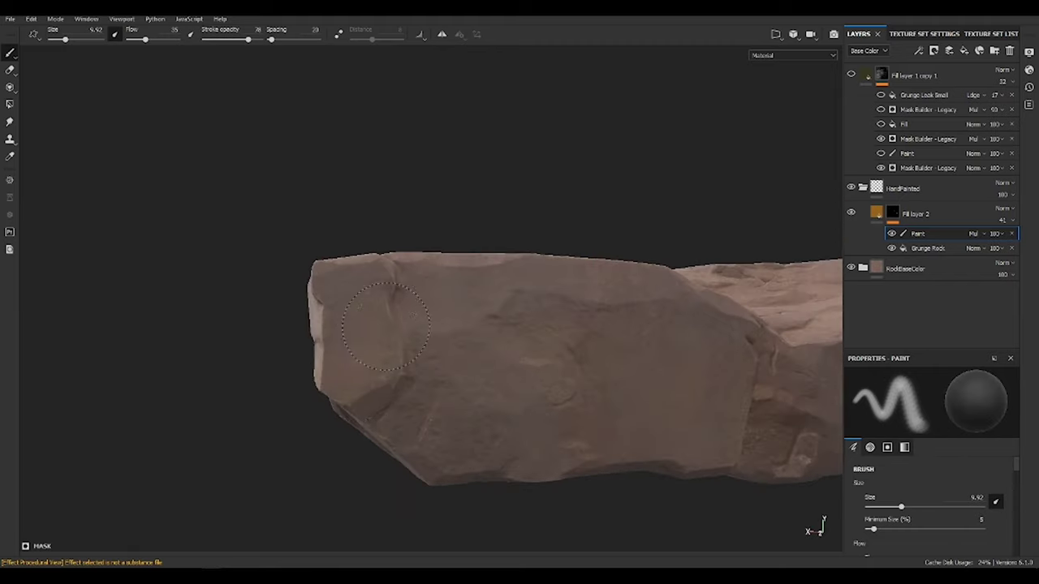
{"action": "mouse_move", "coordinate": [485, 467]}
{"action": "left_mouse_down", "text": "alt"}
{"action": "mouse_move", "coordinate": [524, 327]}
{"action": "mouse_move", "coordinate": [296, 340]}
{"action": "mouse_move", "coordinate": [476, 371]}
{"action": "mouse_move", "coordinate": [433, 395]}
{"action": "mouse_move", "coordinate": [412, 270]}
{"action": "mouse_move", "coordinate": [544, 363]}
{"action": "mouse_move", "coordinate": [511, 420]}
{"action": "left_mouse_up", "text": "alt"}
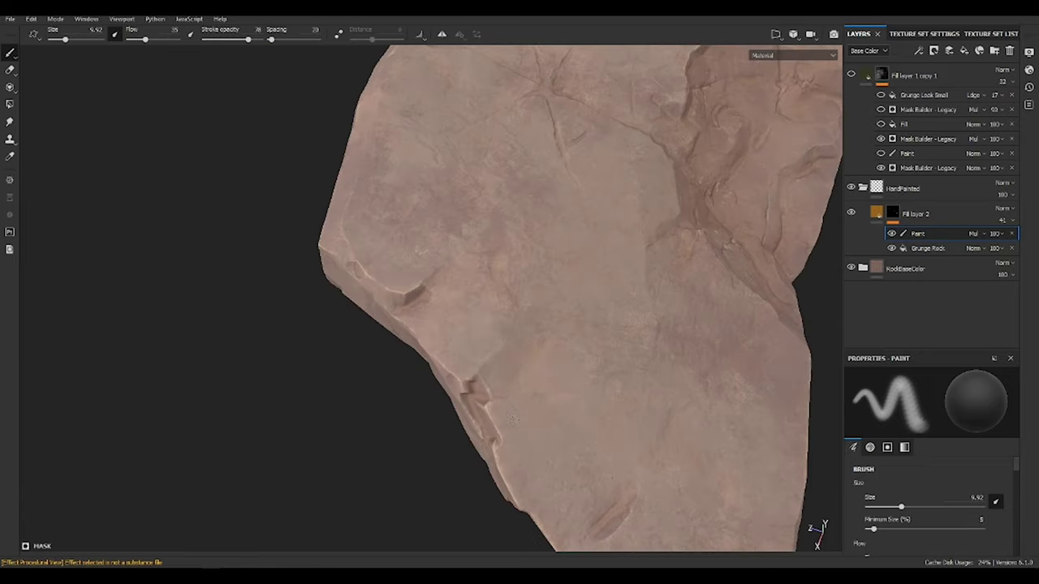
{"action": "right_click_drag", "start_coordinate": [505, 322], "coordinate": [512, 328], "text": "alt"}
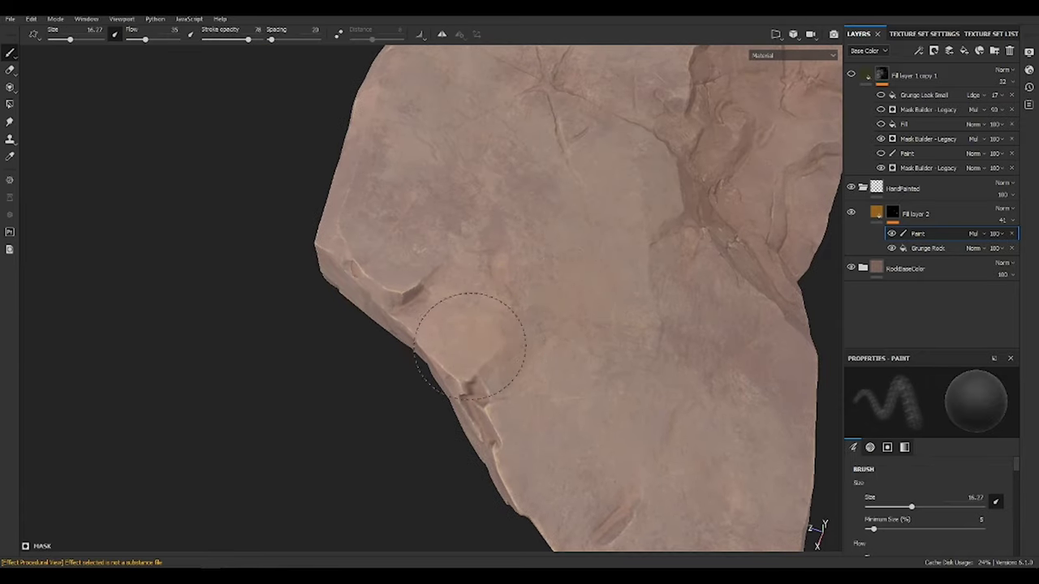
{"action": "mouse_move", "coordinate": [550, 410]}
{"action": "left_mouse_down", "text": "alt"}
{"action": "mouse_move", "coordinate": [481, 406]}
{"action": "mouse_move", "coordinate": [544, 321]}
{"action": "left_mouse_up", "text": "alt"}
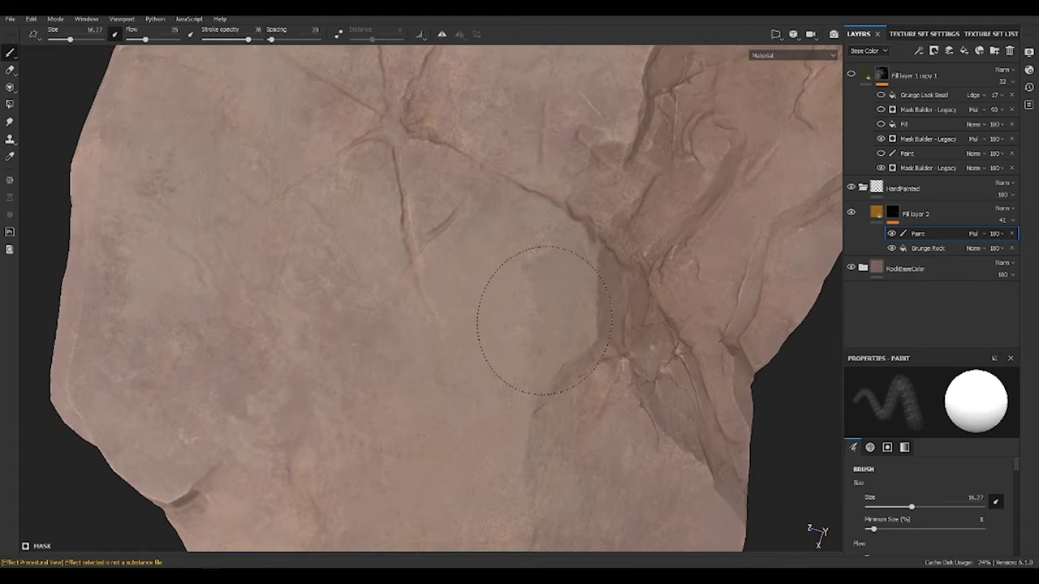
{"action": "left_click_drag", "start_coordinate": [427, 358], "coordinate": [423, 477], "text": "alt"}
{"action": "key", "text": "c"}
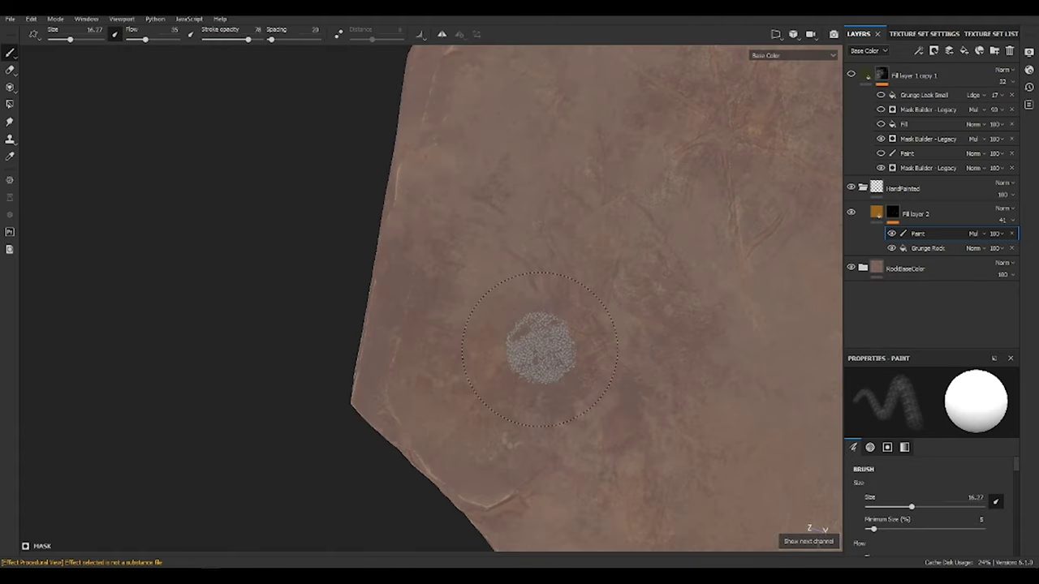
{"action": "key", "text": "c"}
{"action": "key", "text": "c"}
{"action": "key", "text": "c"}
- Review the slab, then view Fill layer 2's mask alone and add a Mask Editor generator
{"action": "mouse_move", "coordinate": [470, 347]}
{"action": "left_mouse_down", "text": "alt"}
{"action": "mouse_move", "coordinate": [530, 324]}
{"action": "mouse_move", "coordinate": [547, 375]}
{"action": "left_mouse_up", "text": "alt"}
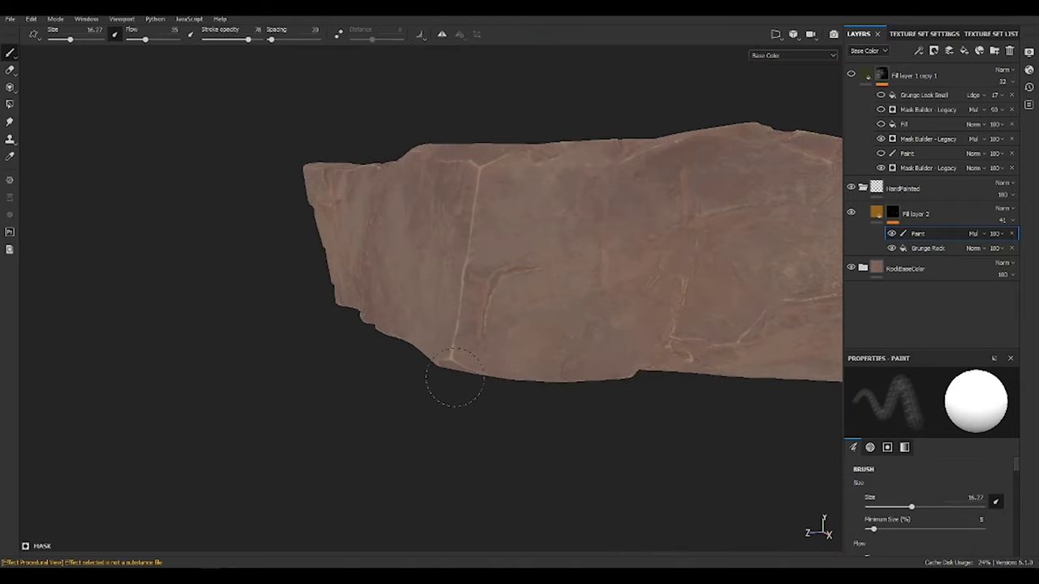
{"action": "mouse_move", "coordinate": [578, 284]}
{"action": "left_mouse_down", "text": "alt"}
{"action": "mouse_move", "coordinate": [649, 387]}
{"action": "mouse_move", "coordinate": [546, 361]}
{"action": "left_mouse_up", "text": "alt"}
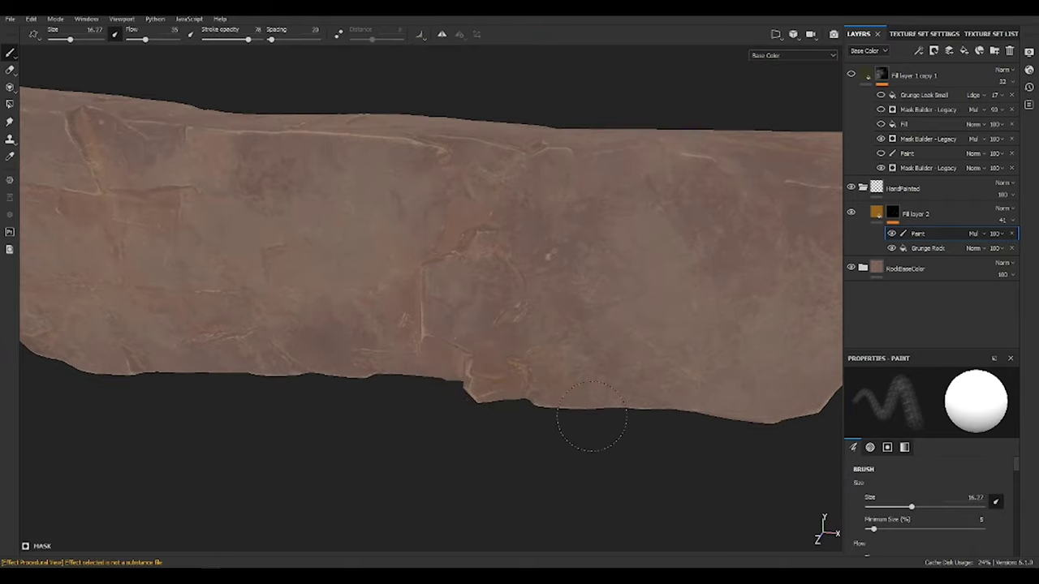
{"action": "mouse_move", "coordinate": [482, 315]}
{"action": "left_mouse_down", "text": "alt"}
{"action": "mouse_move", "coordinate": [723, 359]}
{"action": "mouse_move", "coordinate": [418, 341]}
{"action": "left_mouse_up", "text": "alt"}
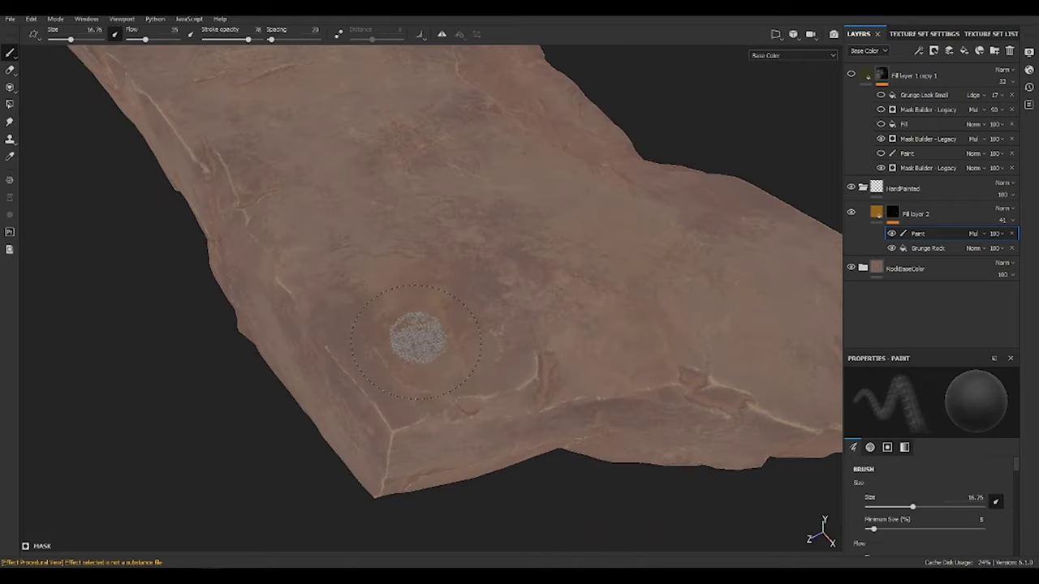
{"action": "mouse_move", "coordinate": [504, 357]}
{"action": "left_mouse_down", "text": "alt"}
{"action": "mouse_move", "coordinate": [672, 394]}
{"action": "mouse_move", "coordinate": [313, 375]}
{"action": "mouse_move", "coordinate": [438, 415]}
{"action": "left_mouse_up", "text": "alt"}
{"action": "mouse_move", "coordinate": [322, 392]}
{"action": "left_mouse_down", "text": "alt"}
{"action": "mouse_move", "coordinate": [672, 399]}
{"action": "mouse_move", "coordinate": [528, 302]}
{"action": "left_mouse_up", "text": "alt"}
{"action": "mouse_move", "coordinate": [477, 274]}
{"action": "left_mouse_down", "text": "alt"}
{"action": "mouse_move", "coordinate": [540, 507]}
{"action": "mouse_move", "coordinate": [625, 443]}
{"action": "mouse_move", "coordinate": [492, 450]}
{"action": "mouse_move", "coordinate": [213, 332]}
{"action": "mouse_move", "coordinate": [455, 400]}
{"action": "left_mouse_up", "text": "alt"}
{"action": "left_click_drag", "start_coordinate": [430, 443], "coordinate": [379, 438], "text": "alt"}
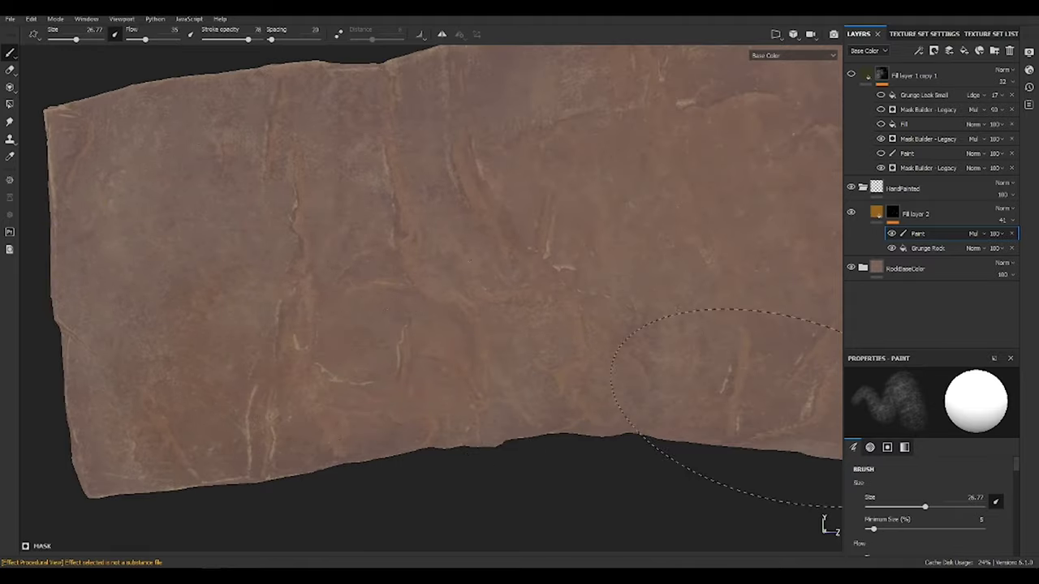
{"action": "mouse_move", "coordinate": [730, 408]}
{"action": "left_mouse_down", "text": "alt"}
{"action": "mouse_move", "coordinate": [506, 417]}
{"action": "mouse_move", "coordinate": [521, 407]}
{"action": "mouse_move", "coordinate": [422, 406]}
{"action": "mouse_move", "coordinate": [649, 390]}
{"action": "left_mouse_up", "text": "alt"}
{"action": "left_click", "coordinate": [892, 213], "text": "alt"}
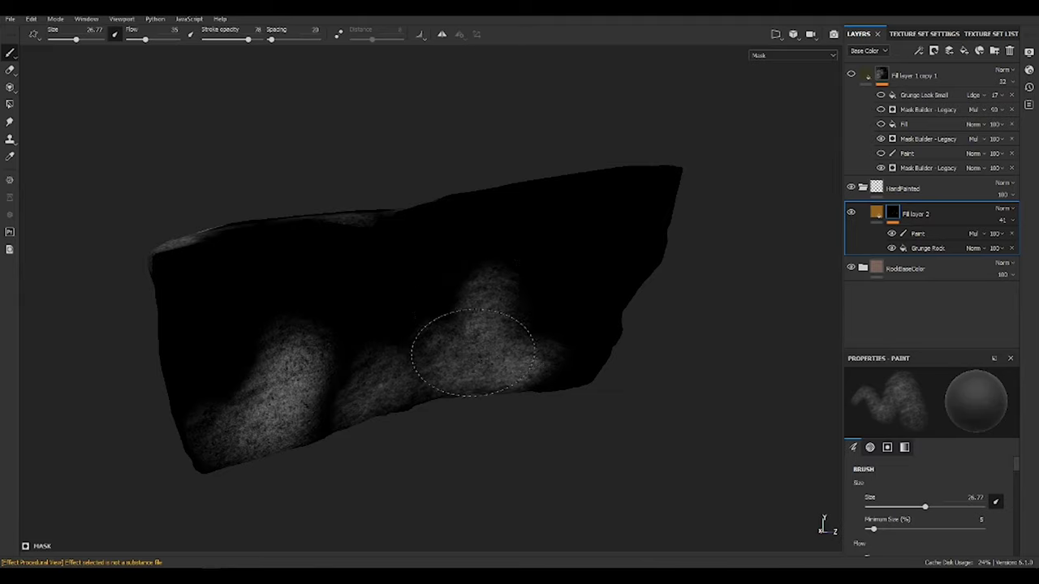
{"action": "mouse_move", "coordinate": [303, 377]}
{"action": "left_mouse_down", "text": "alt"}
{"action": "mouse_move", "coordinate": [303, 311]}
{"action": "mouse_move", "coordinate": [389, 268]}
{"action": "mouse_move", "coordinate": [564, 211]}
{"action": "mouse_move", "coordinate": [639, 341]}
{"action": "left_mouse_up", "text": "alt"}
- Set Fill layer 2's Mask Editor to Global Balance 0.43 with Multiply blending
{"action": "left_click", "coordinate": [925, 233]}
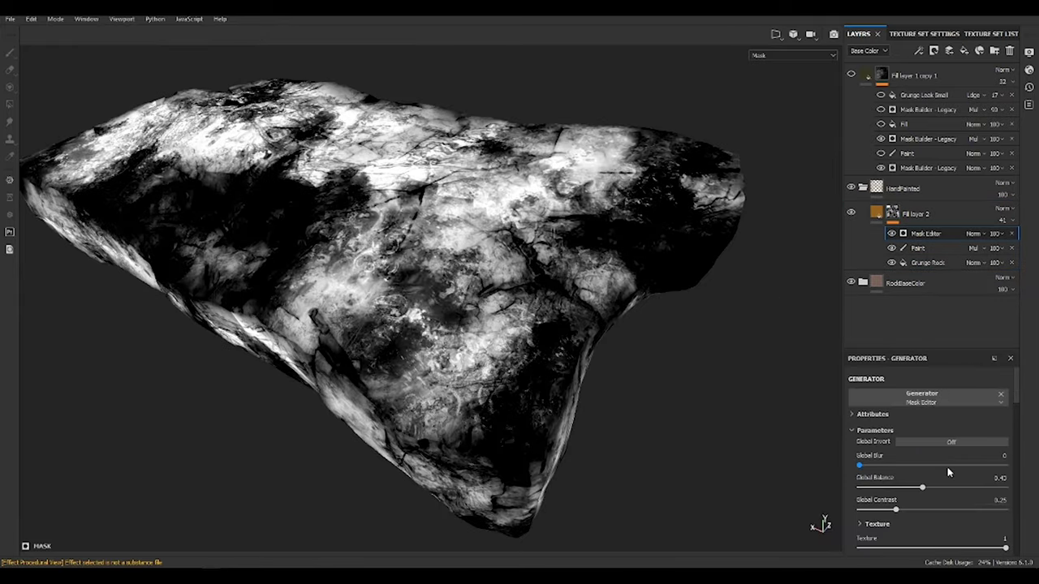
{"action": "left_click_drag", "start_coordinate": [899, 489], "coordinate": [925, 488]}
{"action": "left_click", "coordinate": [973, 233]}
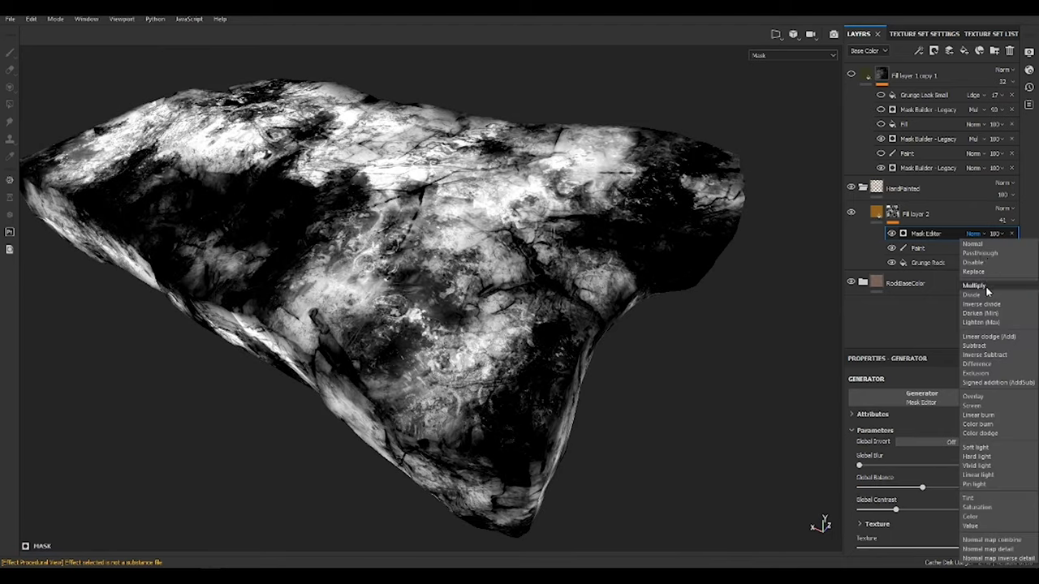
{"action": "left_click", "coordinate": [986, 288]}
{"action": "left_click_drag", "start_coordinate": [525, 429], "coordinate": [585, 307], "text": "alt"}
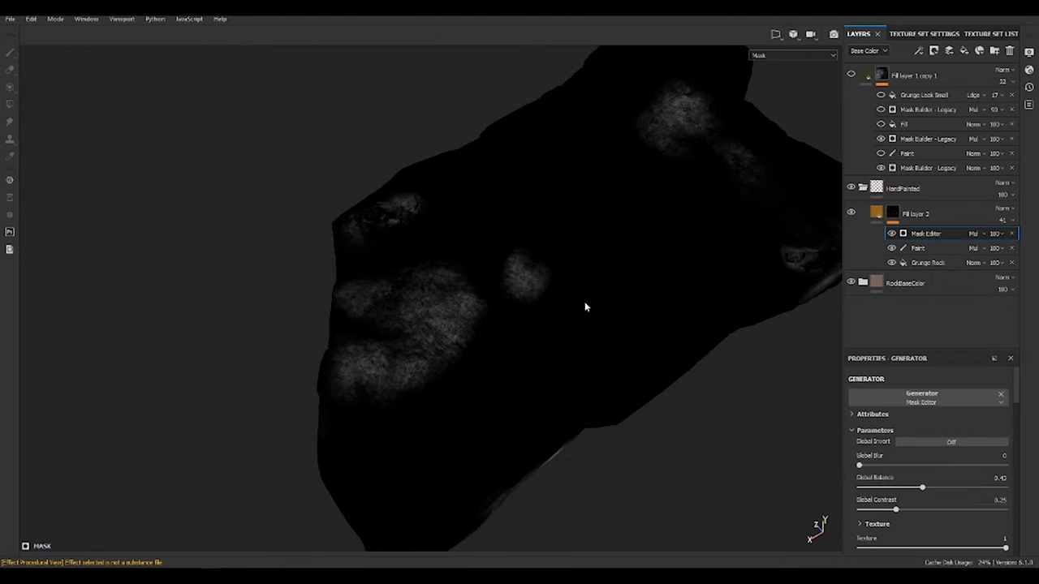
{"action": "key", "text": "m"}
- Give the new fill layer a pale blue-grey base colour
{"action": "left_click_drag", "start_coordinate": [540, 376], "coordinate": [531, 323], "text": "alt"}
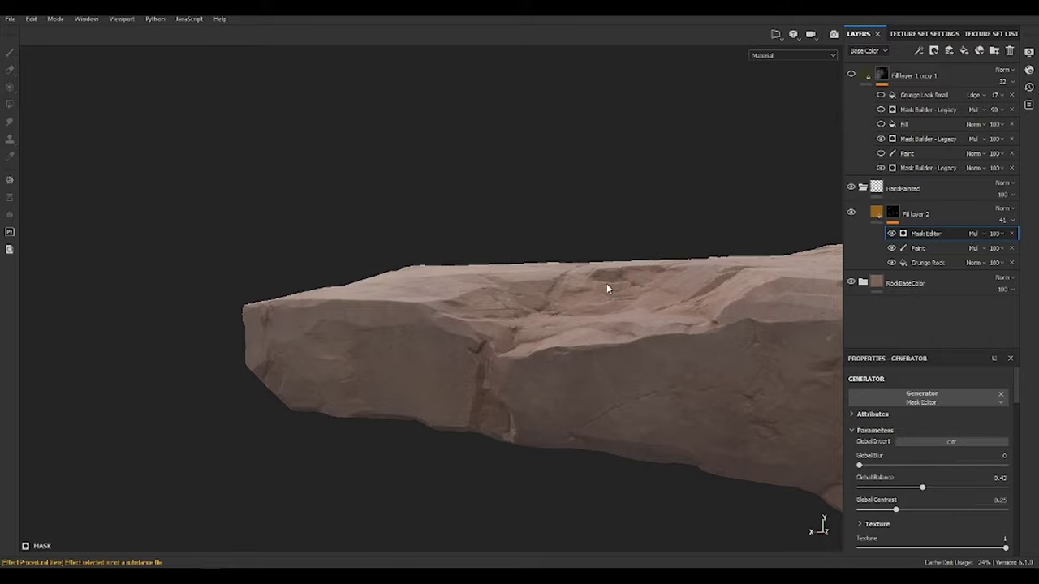
{"action": "left_click_drag", "start_coordinate": [607, 288], "coordinate": [848, 213], "text": "alt"}
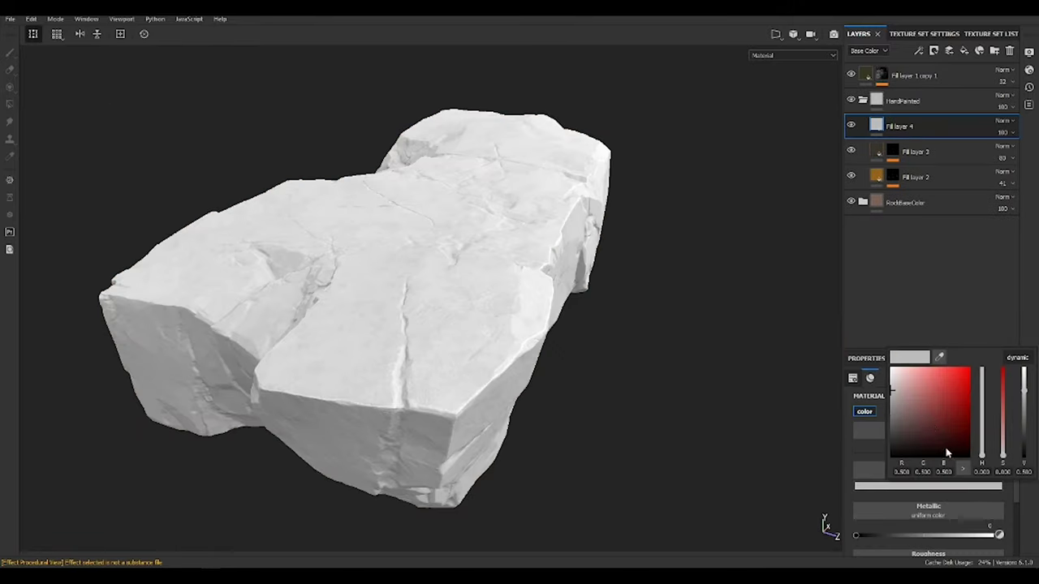
{"action": "left_click", "coordinate": [903, 407]}
{"action": "left_click_drag", "start_coordinate": [981, 454], "coordinate": [980, 423]}
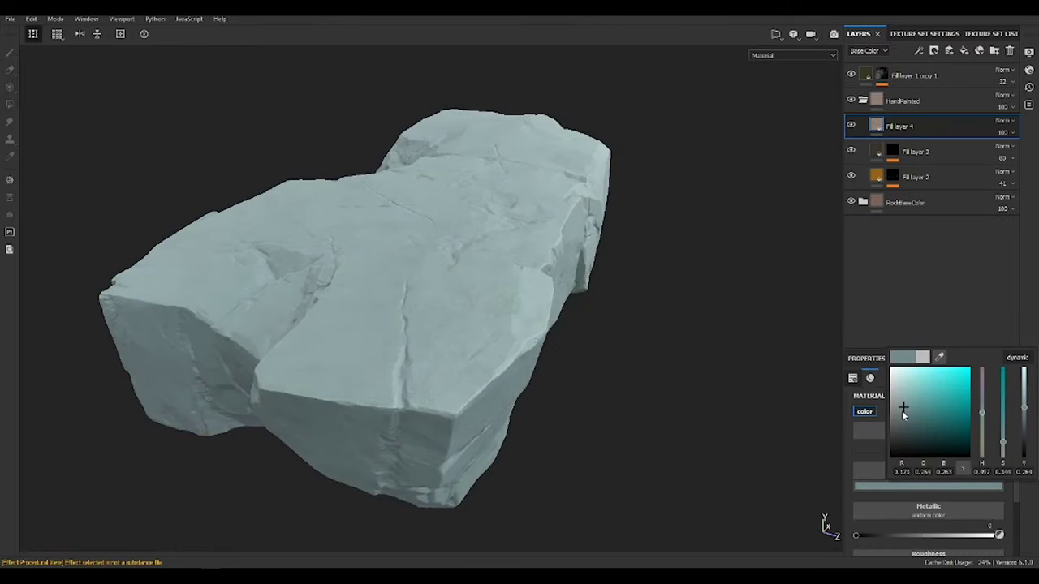
{"action": "left_click_drag", "start_coordinate": [903, 414], "coordinate": [895, 425]}
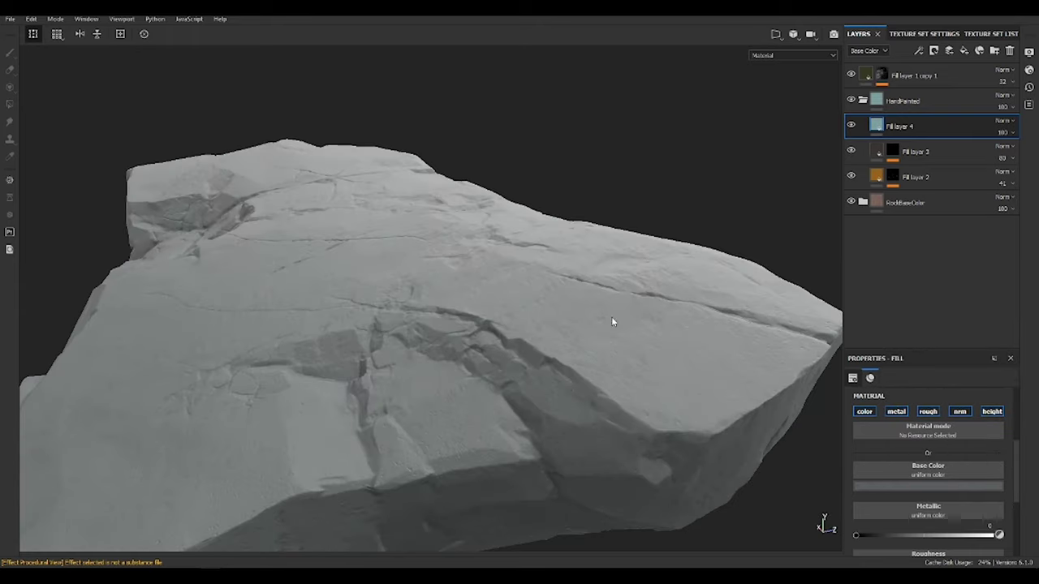
- Add a Mask Editor mask to Fill layer 4: ambient occlusion 0.48, Texture 2 full, Texture 0.3
{"action": "left_click", "coordinate": [933, 50]}
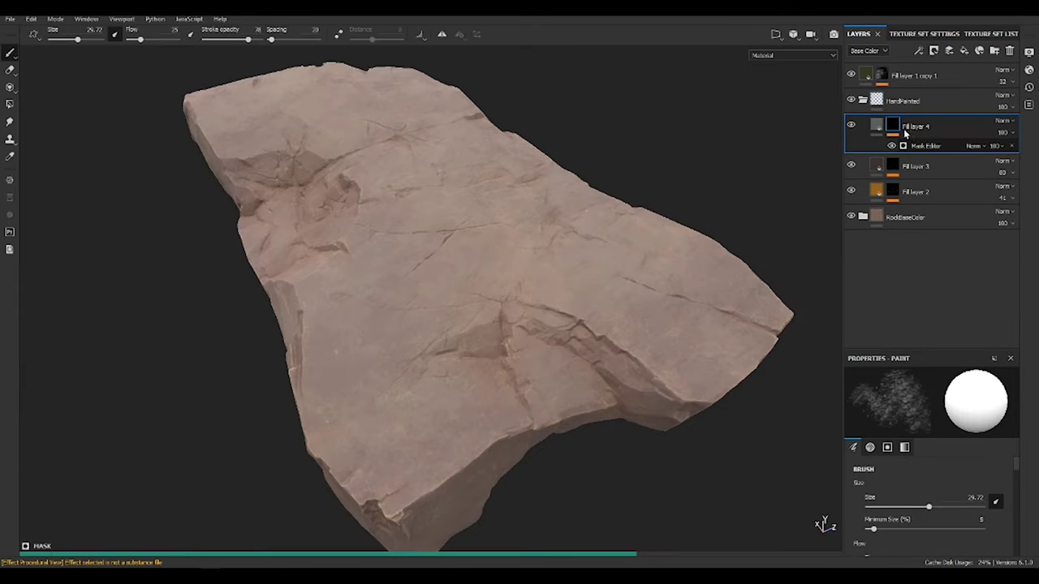
{"action": "left_click", "coordinate": [893, 126], "text": "alt"}
{"action": "left_click", "coordinate": [922, 146]}
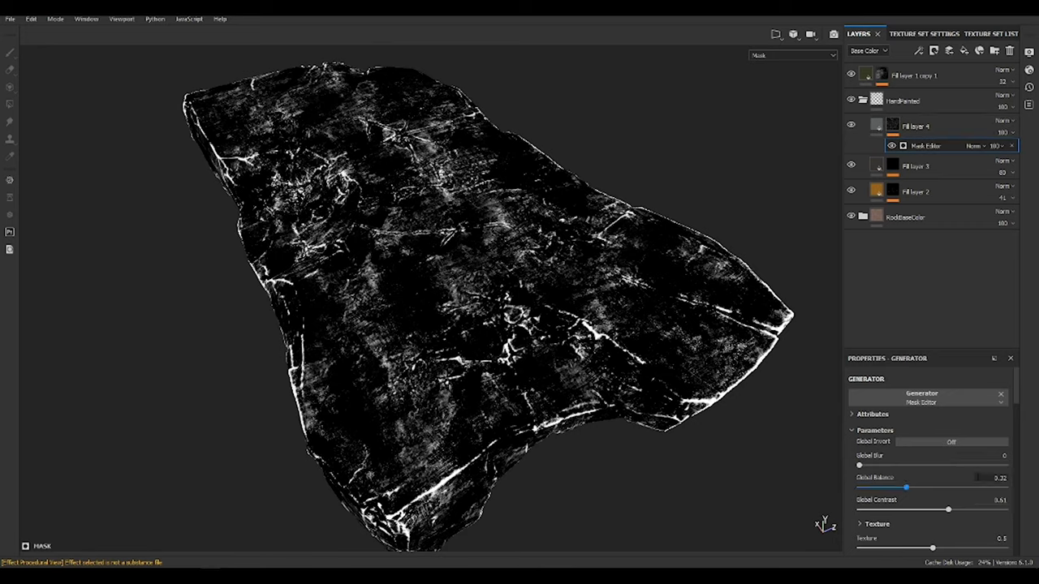
{"action": "scroll", "coordinate": [913, 504], "scroll_direction": "down", "scroll_amount": 3}
{"action": "left_click_drag", "start_coordinate": [916, 533], "coordinate": [787, 520]}
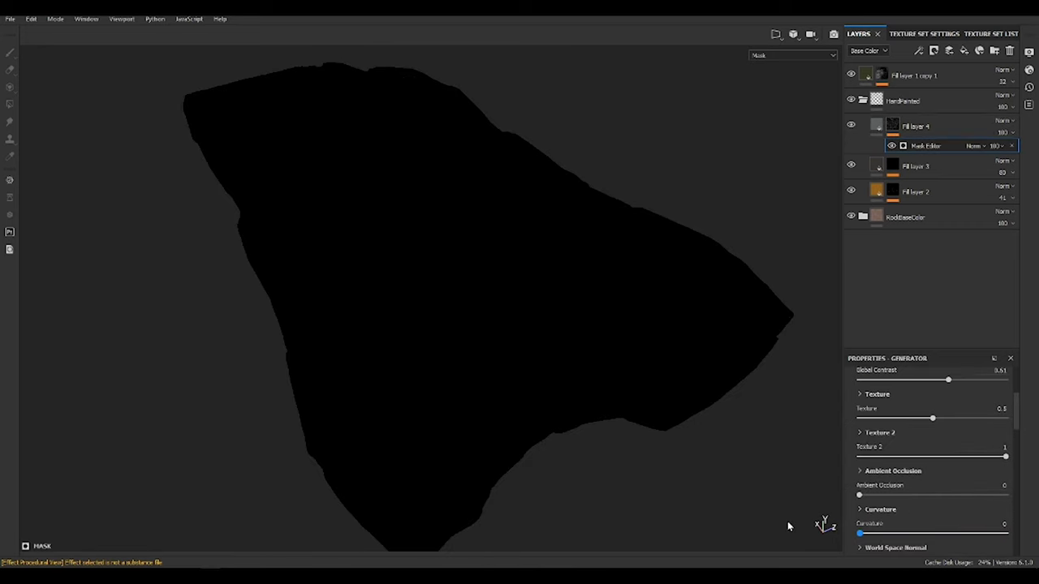
{"action": "left_click", "coordinate": [930, 495]}
{"action": "left_click_drag", "start_coordinate": [866, 456], "coordinate": [1006, 456]}
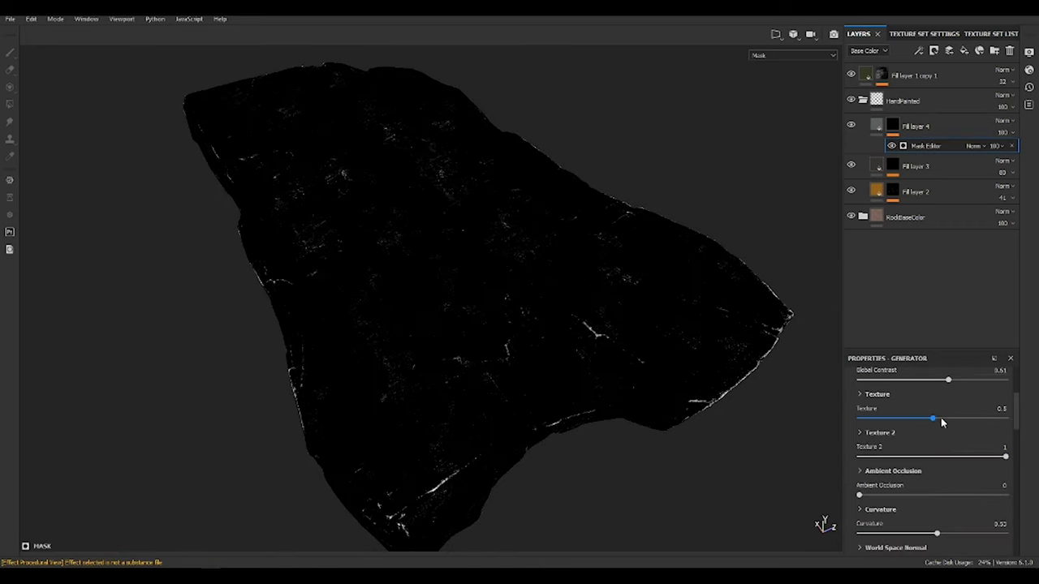
{"action": "left_click_drag", "start_coordinate": [941, 417], "coordinate": [920, 428]}
{"action": "scroll", "coordinate": [946, 496], "scroll_direction": "down", "scroll_amount": 2}
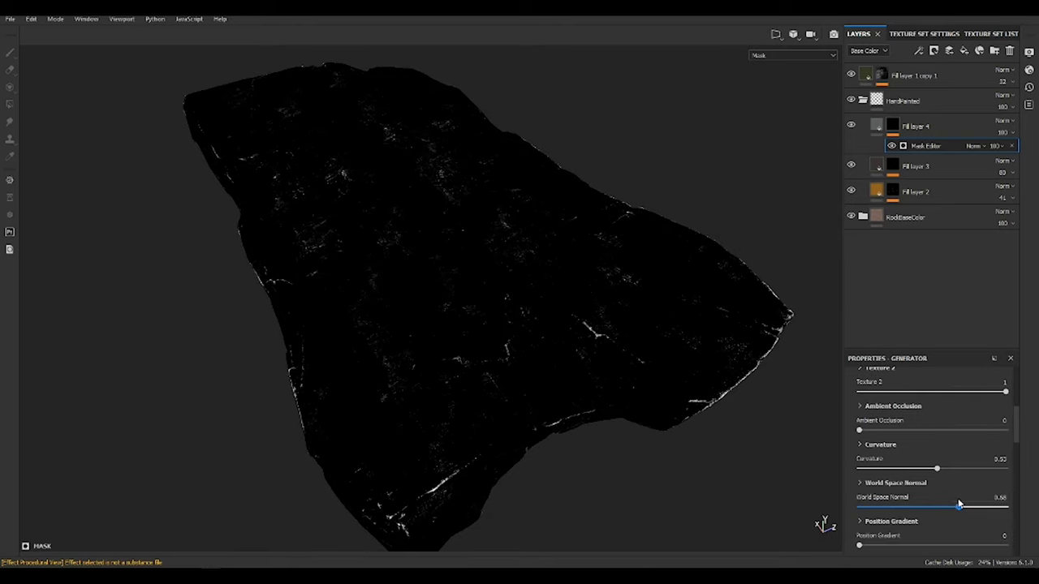
{"action": "left_click_drag", "start_coordinate": [887, 494], "coordinate": [870, 507]}
- Lower Fill layer 4's roughness to about 0.28 in material view
{"action": "mouse_move", "coordinate": [568, 365]}
{"action": "left_mouse_down", "text": "alt"}
{"action": "mouse_move", "coordinate": [739, 436]}
{"action": "mouse_move", "coordinate": [732, 336]}
{"action": "mouse_move", "coordinate": [343, 251]}
{"action": "mouse_move", "coordinate": [283, 292]}
{"action": "mouse_move", "coordinate": [499, 351]}
{"action": "mouse_move", "coordinate": [682, 327]}
{"action": "mouse_move", "coordinate": [854, 146]}
{"action": "left_mouse_up", "text": "alt"}
{"action": "key", "text": "m"}
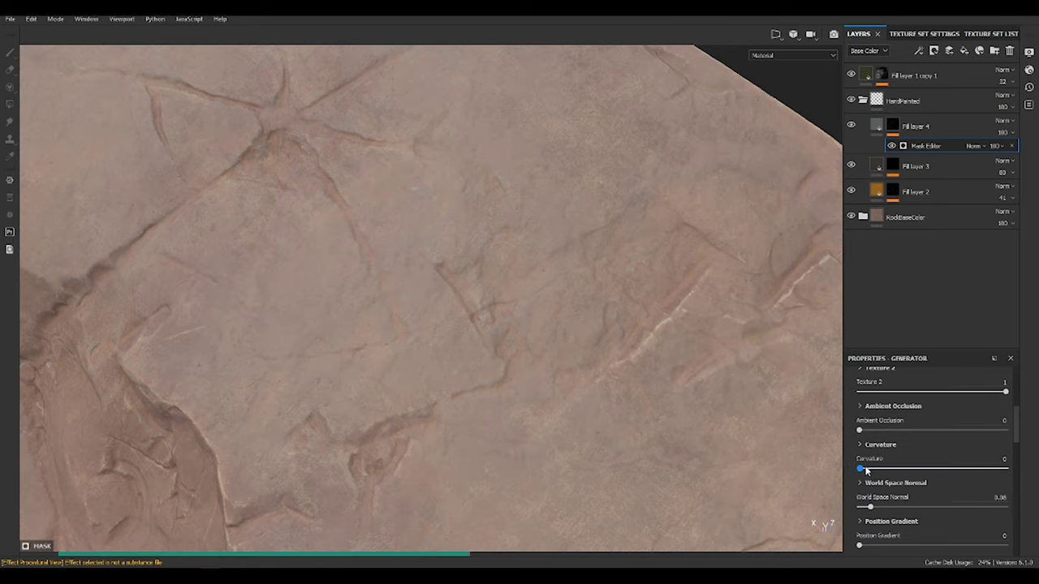
{"action": "left_click_drag", "start_coordinate": [668, 436], "coordinate": [917, 481], "text": "alt"}
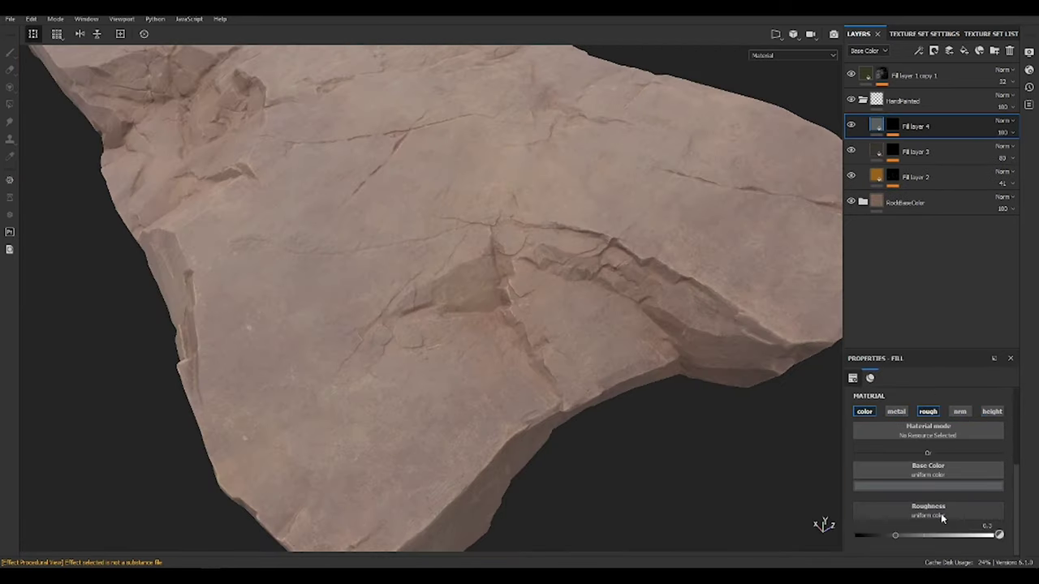
{"action": "left_click_drag", "start_coordinate": [895, 534], "coordinate": [893, 535]}
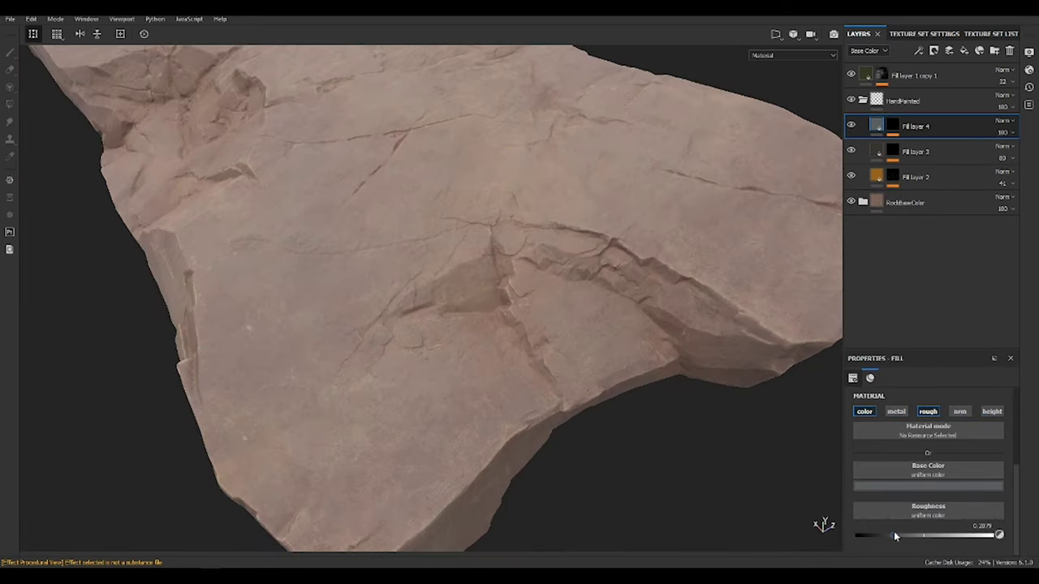
- Move Fill layer 1 copy 1 into the HandPainted folder and reselect Fill layer 4
{"action": "left_click", "coordinate": [854, 100]}
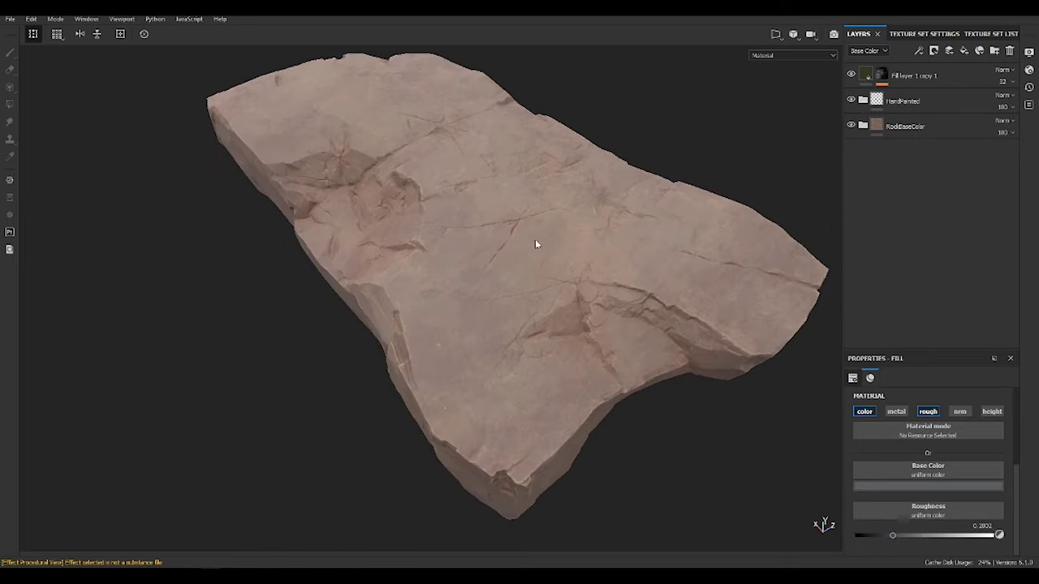
{"action": "left_click", "coordinate": [863, 100]}
{"action": "mouse_move", "coordinate": [879, 74]}
{"action": "left_mouse_down"}
{"action": "mouse_move", "coordinate": [879, 172]}
{"action": "mouse_move", "coordinate": [878, 89]}
{"action": "left_mouse_up"}
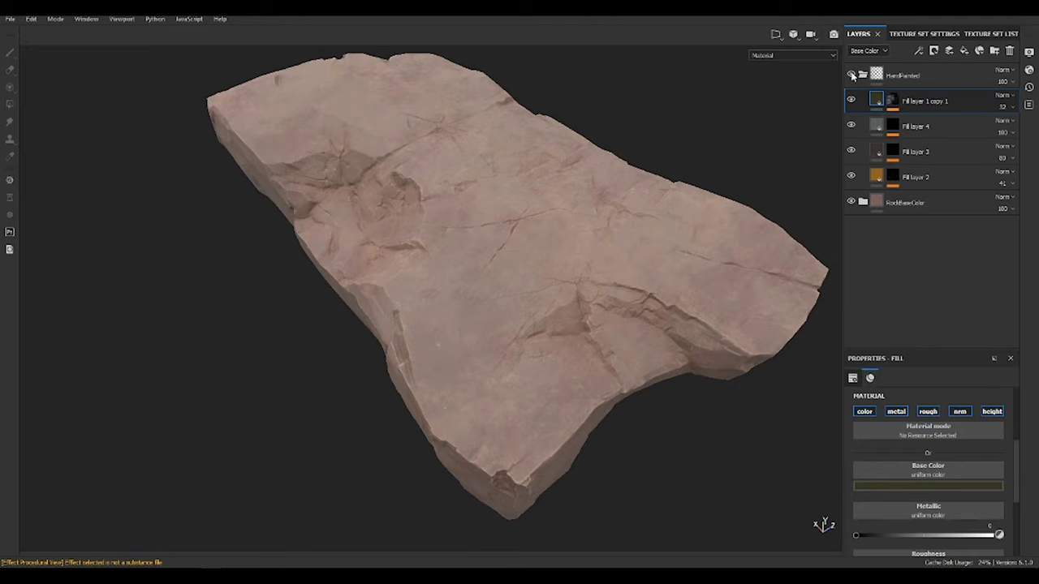
{"action": "left_click_drag", "start_coordinate": [469, 379], "coordinate": [519, 243], "text": "alt"}
{"action": "left_click", "coordinate": [915, 125]}
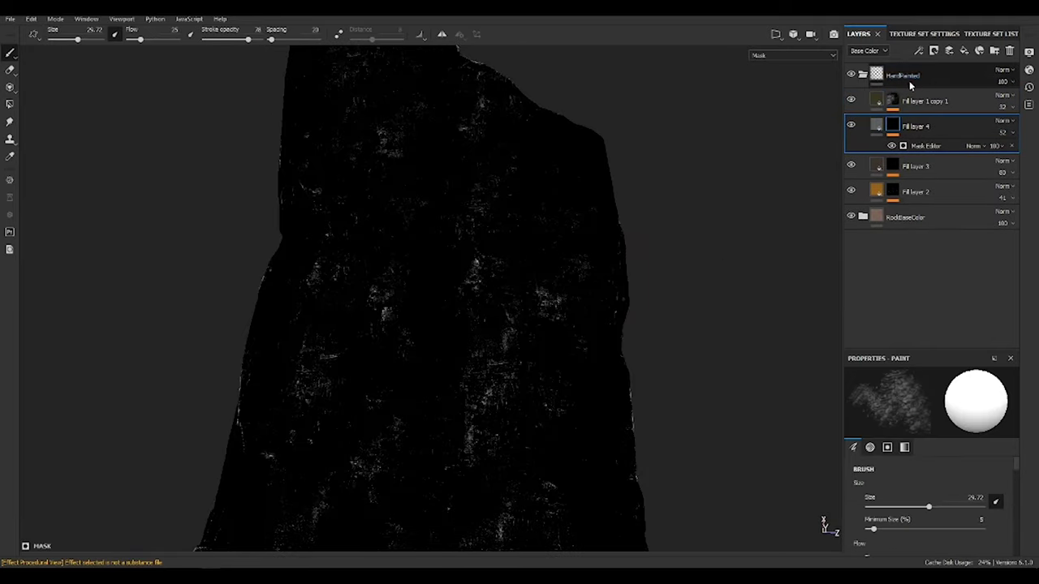
{"action": "key", "text": "m"}
{"action": "scroll", "coordinate": [563, 308], "scroll_direction": "up", "scroll_amount": 5}
{"action": "scroll", "coordinate": [716, 311], "scroll_direction": "up", "scroll_amount": 3}
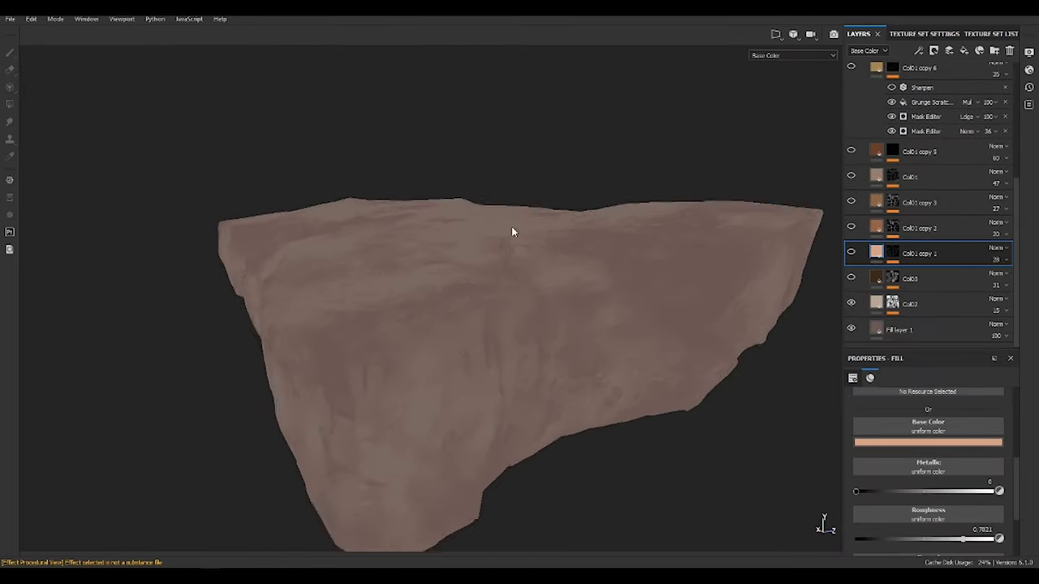
- Give the Col02 colour layer a new base colour and check it on the rock
{"action": "scroll", "coordinate": [511, 232], "scroll_direction": "up", "scroll_amount": 2}
{"action": "left_click", "coordinate": [881, 306]}
{"action": "left_click", "coordinate": [924, 442]}
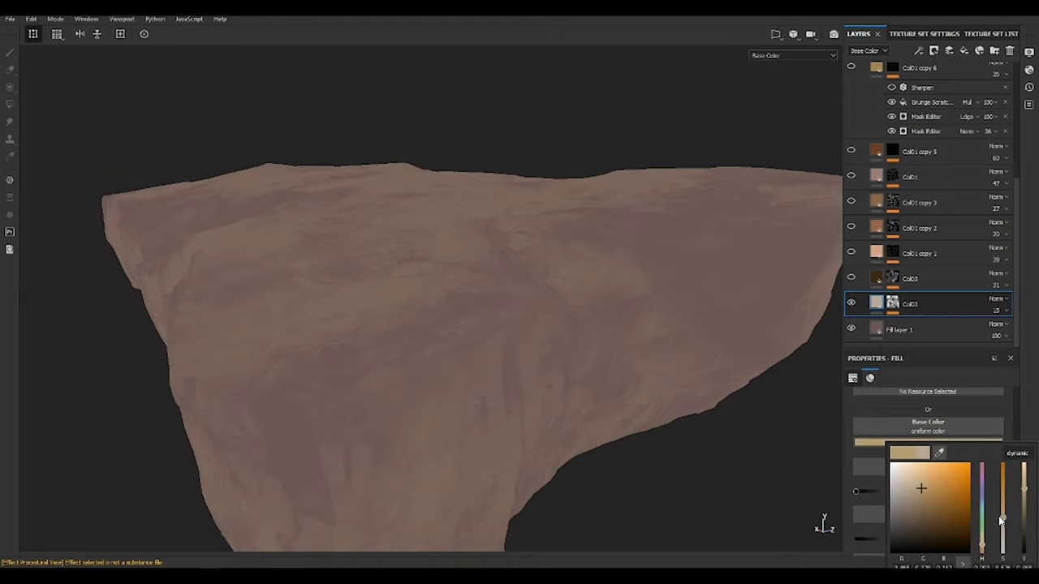
{"action": "left_click_drag", "start_coordinate": [730, 422], "coordinate": [850, 272], "text": "alt"}
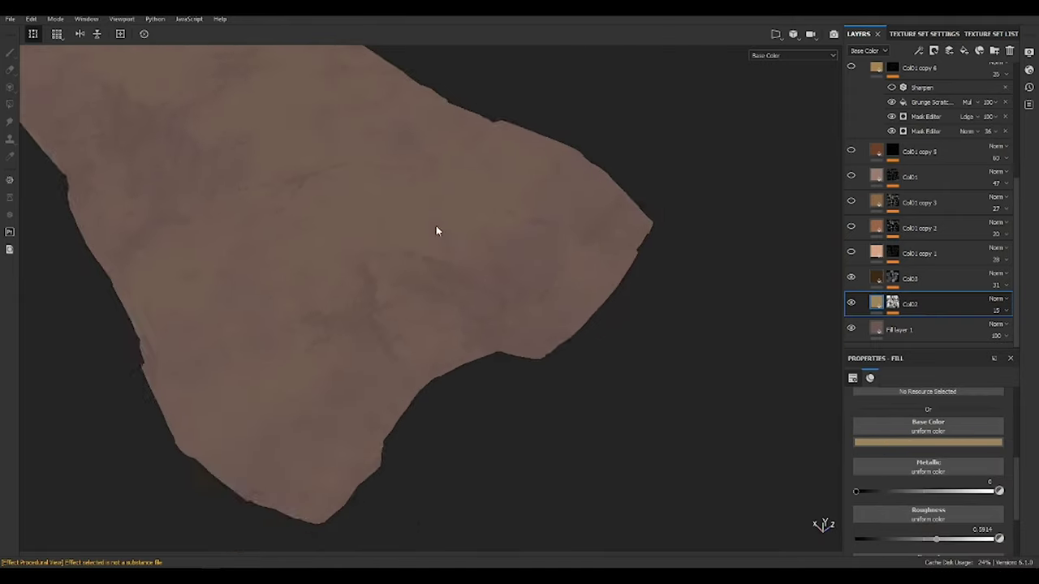
- Adjust the opacity of the Col01 copy 1 layer
{"action": "scroll", "coordinate": [451, 316], "scroll_direction": "up", "scroll_amount": 3}
{"action": "left_click", "coordinate": [917, 253]}
{"action": "left_click", "coordinate": [997, 259]}
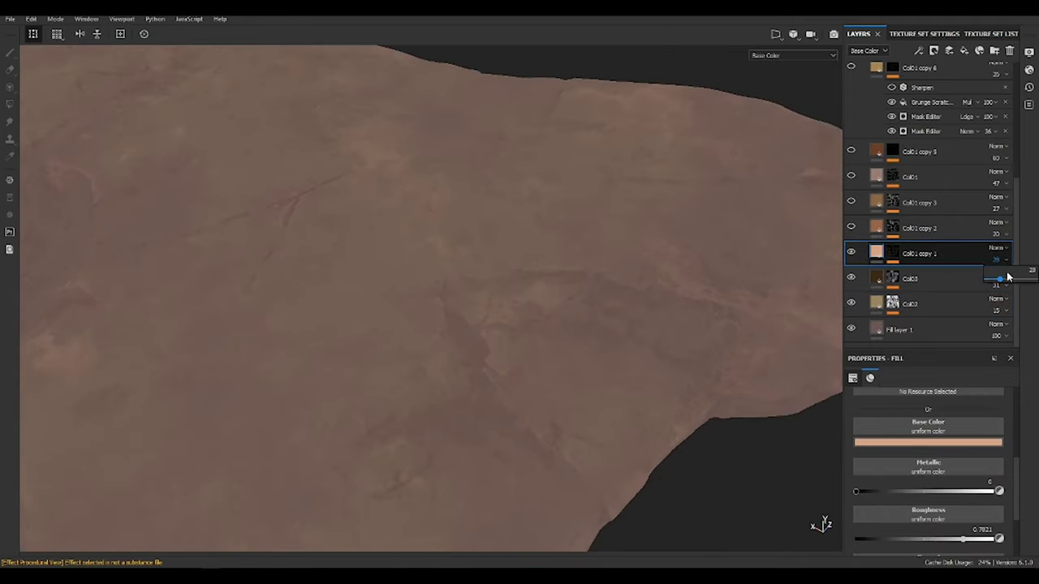
{"action": "scroll", "coordinate": [470, 281], "scroll_direction": "down", "scroll_amount": 3}
{"action": "scroll", "coordinate": [471, 280], "scroll_direction": "up", "scroll_amount": 2}
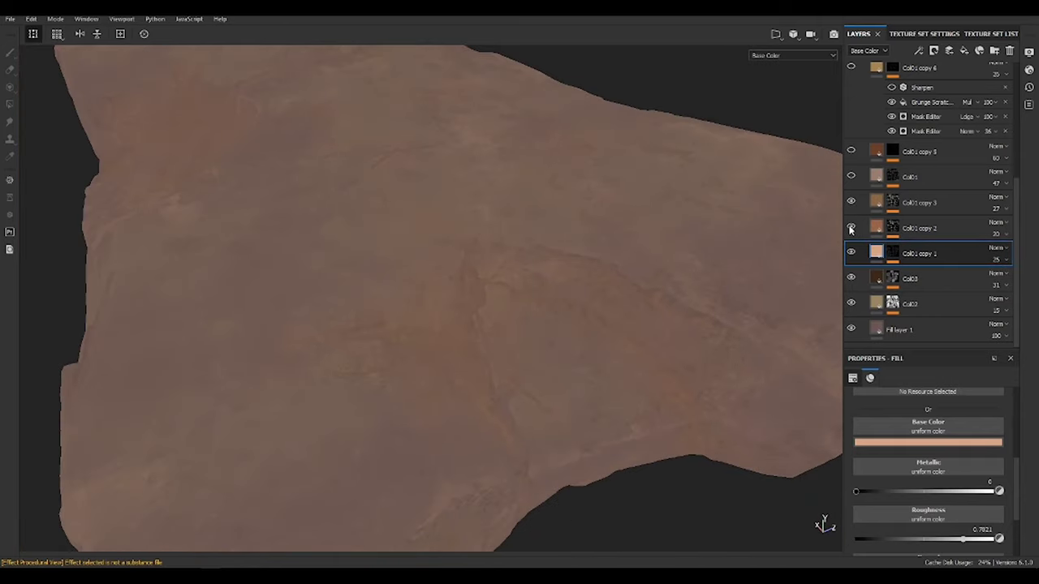
- In Col01 copy 2's mask, raise world space normal opacity and ambient occlusion opacity to 0.78
{"action": "left_click", "coordinate": [893, 228]}
{"action": "left_click", "coordinate": [925, 261]}
{"action": "scroll", "coordinate": [954, 449], "scroll_direction": "down", "scroll_amount": 3}
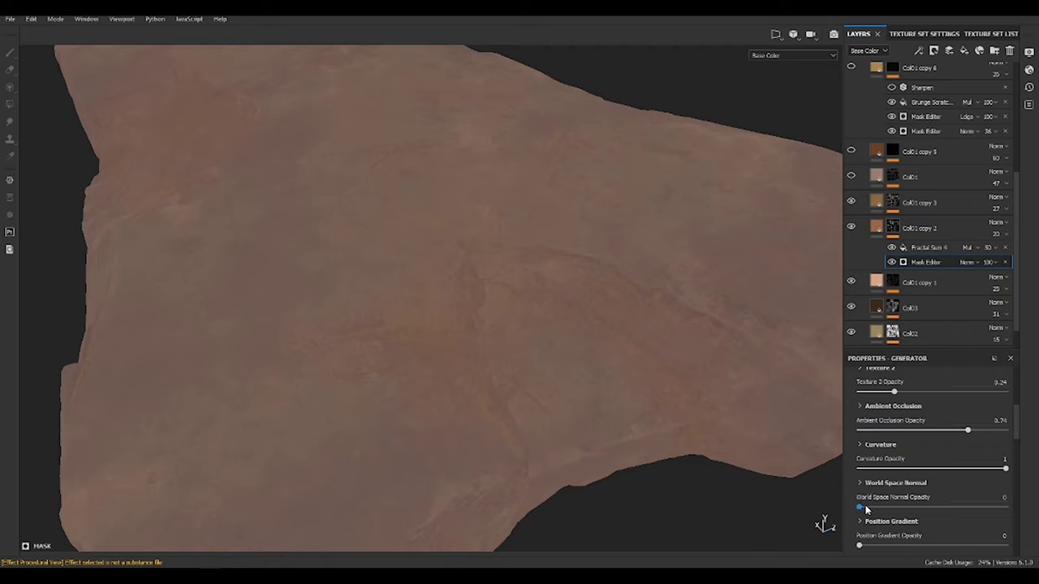
{"action": "left_click_drag", "start_coordinate": [878, 506], "coordinate": [892, 504]}
{"action": "scroll", "coordinate": [898, 480], "scroll_direction": "up", "scroll_amount": 1}
{"action": "left_click_drag", "start_coordinate": [967, 463], "coordinate": [972, 462]}
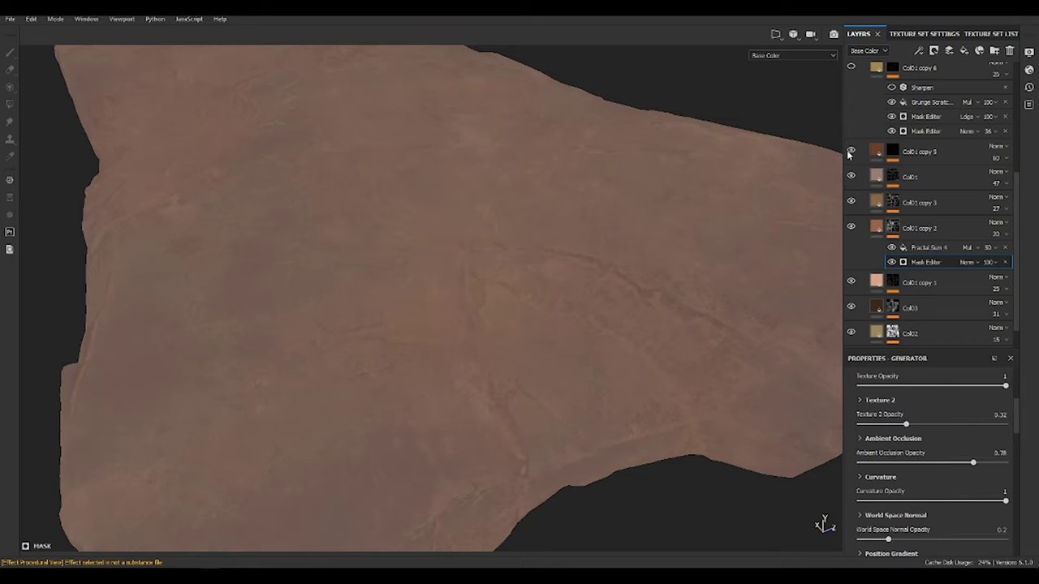
- Enable the Col01 copy 4 layer and set its opacity to 17
{"action": "scroll", "coordinate": [852, 138], "scroll_direction": "up", "scroll_amount": 2}
{"action": "scroll", "coordinate": [848, 138], "scroll_direction": "up", "scroll_amount": 2}
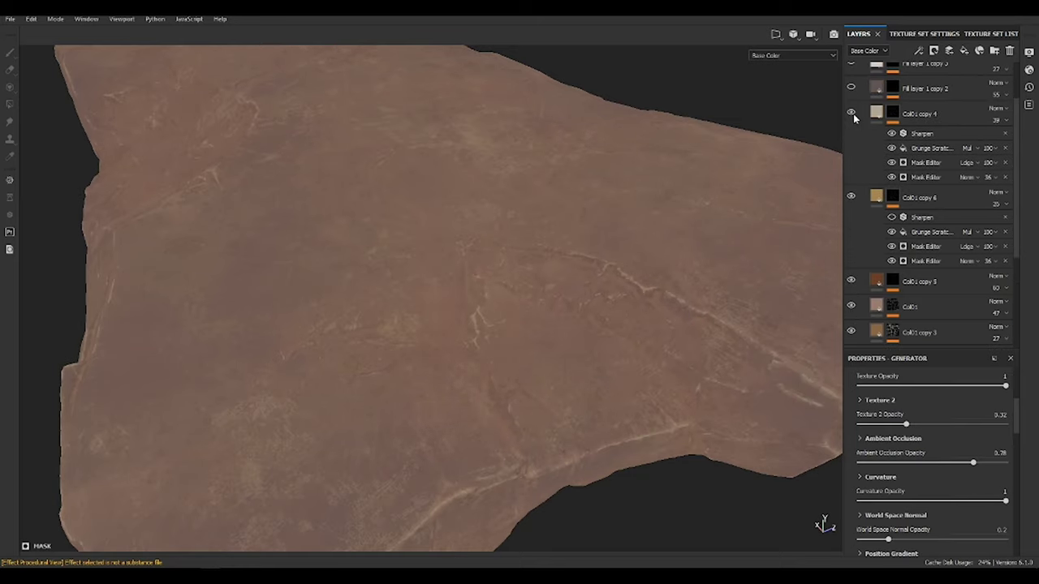
{"action": "left_click", "coordinate": [851, 112]}
{"action": "left_click", "coordinate": [996, 120]}
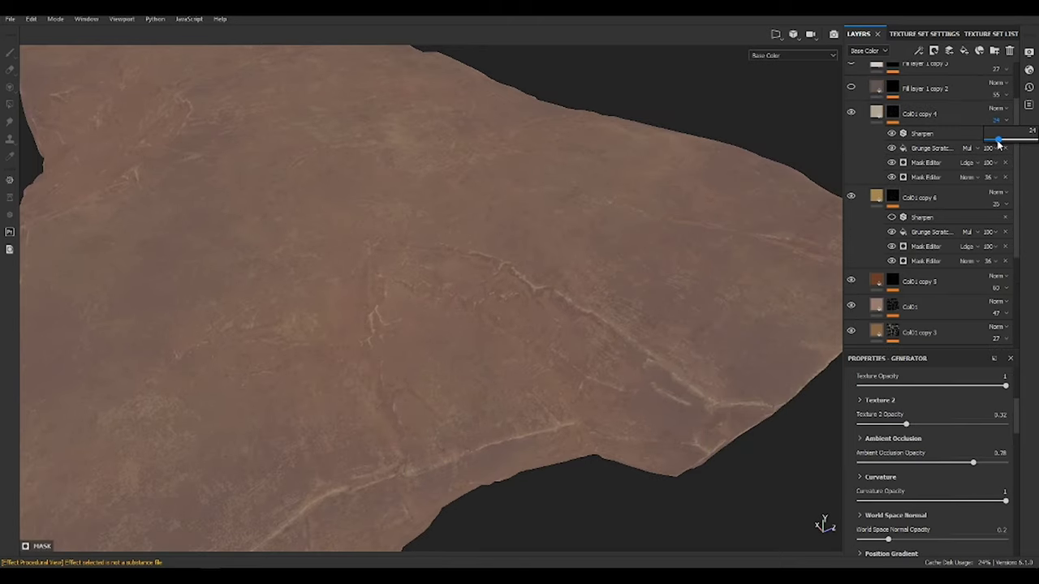
{"action": "left_click_drag", "start_coordinate": [989, 142], "coordinate": [999, 142]}
- Turn on Fill layer 1 copy 2, reverting a trial opacity increase to 78
{"action": "scroll", "coordinate": [854, 231], "scroll_direction": "up", "scroll_amount": 1}
{"action": "scroll", "coordinate": [854, 232], "scroll_direction": "up", "scroll_amount": 1}
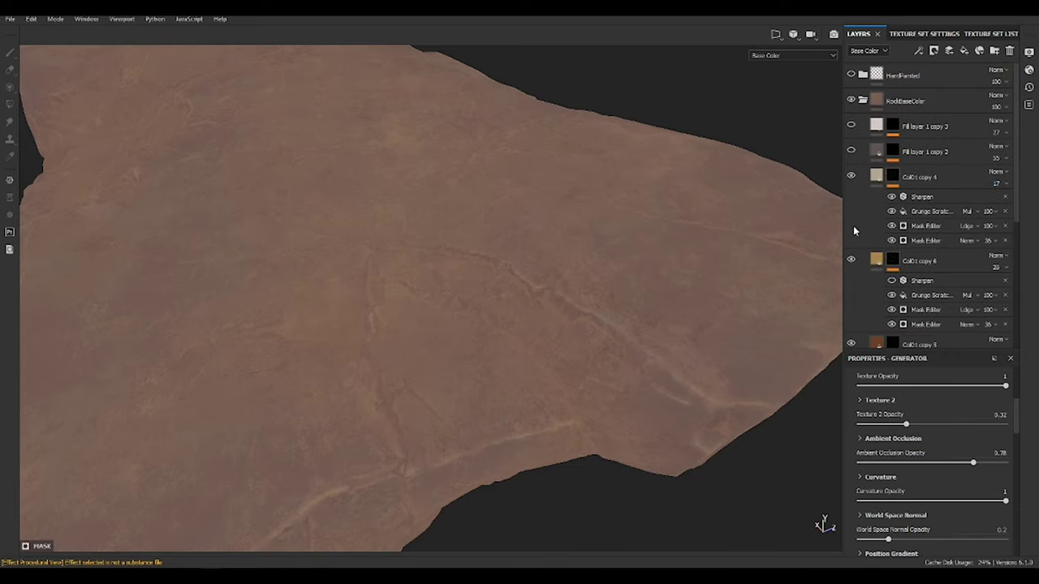
{"action": "left_click", "coordinate": [850, 152]}
{"action": "scroll", "coordinate": [549, 292], "scroll_direction": "up", "scroll_amount": 2}
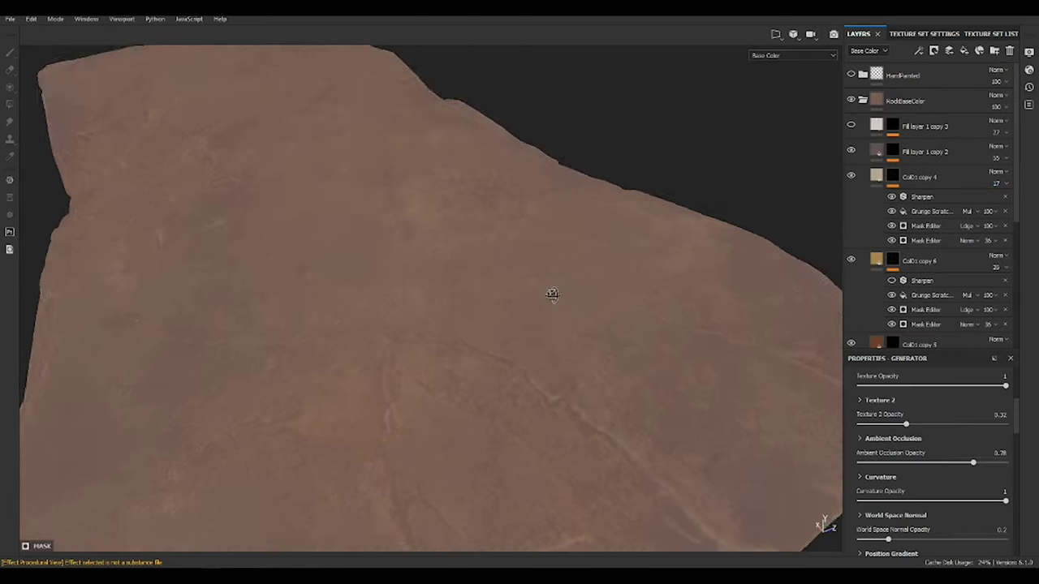
{"action": "scroll", "coordinate": [549, 292], "scroll_direction": "up", "scroll_amount": 2}
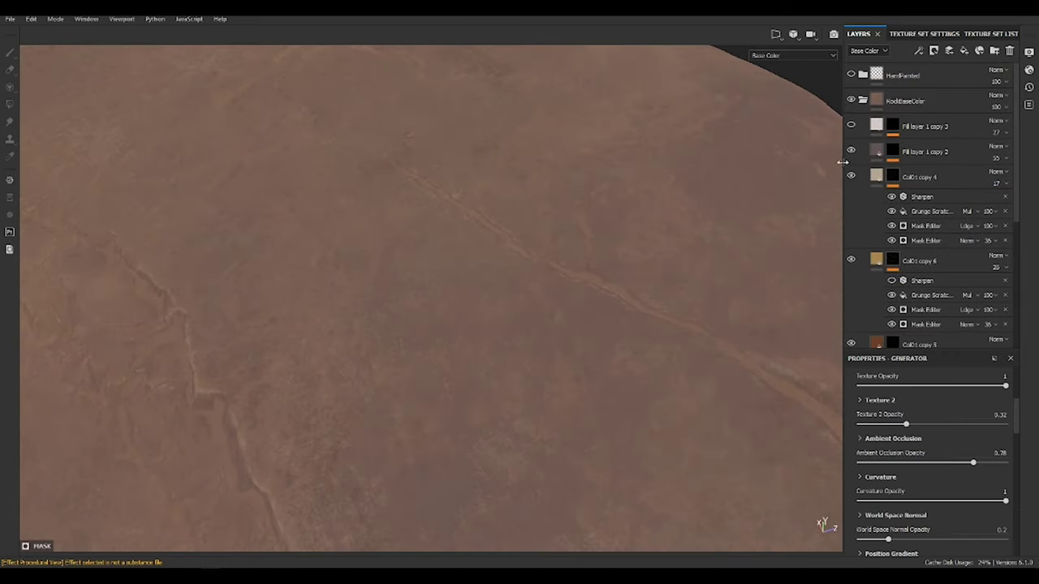
{"action": "left_click", "coordinate": [996, 158]}
{"action": "left_click_drag", "start_coordinate": [1000, 179], "coordinate": [1020, 179]}
{"action": "scroll", "coordinate": [690, 336], "scroll_direction": "up", "scroll_amount": 2}
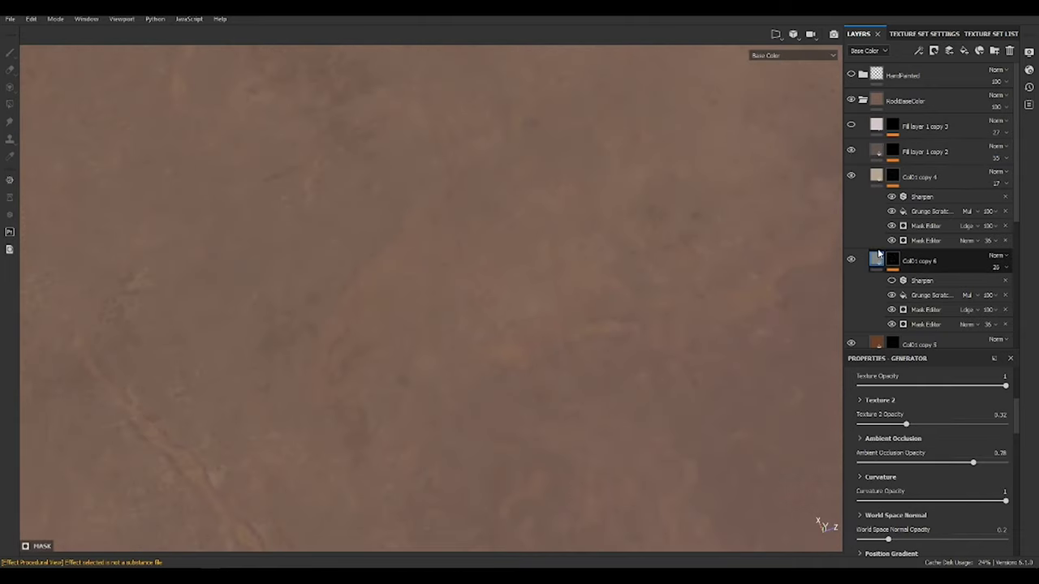
{"action": "key", "text": "ctrl+z"}
- Lower Fill layer 2's opacity to 27 and Fill layer 3's opacity to 48
{"action": "scroll", "coordinate": [610, 271], "scroll_direction": "down", "scroll_amount": 3}
{"action": "scroll", "coordinate": [609, 271], "scroll_direction": "down", "scroll_amount": 2}
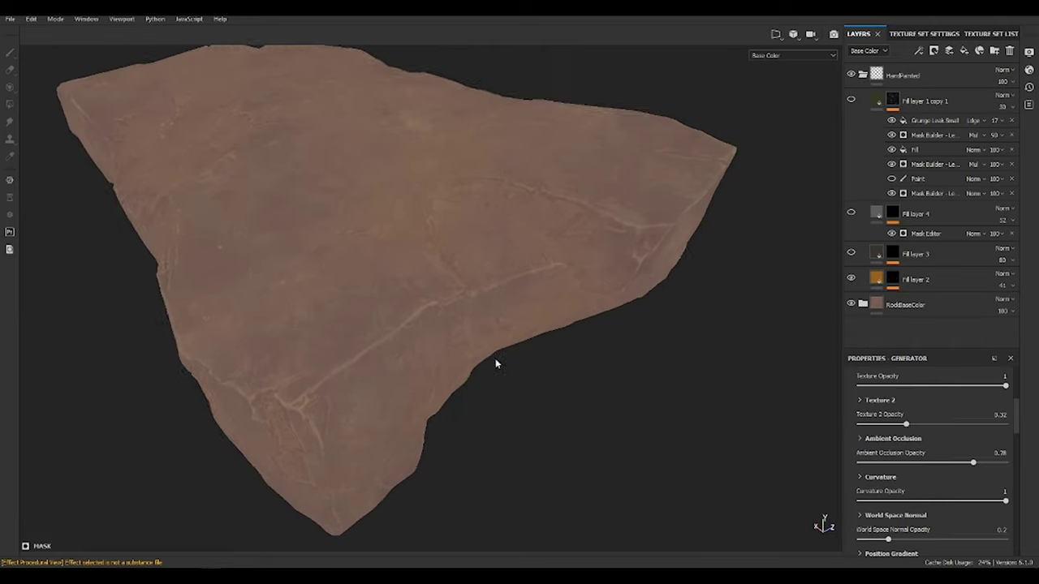
{"action": "left_click_drag", "start_coordinate": [494, 364], "coordinate": [185, 255], "text": "alt"}
{"action": "left_click", "coordinate": [1003, 285]}
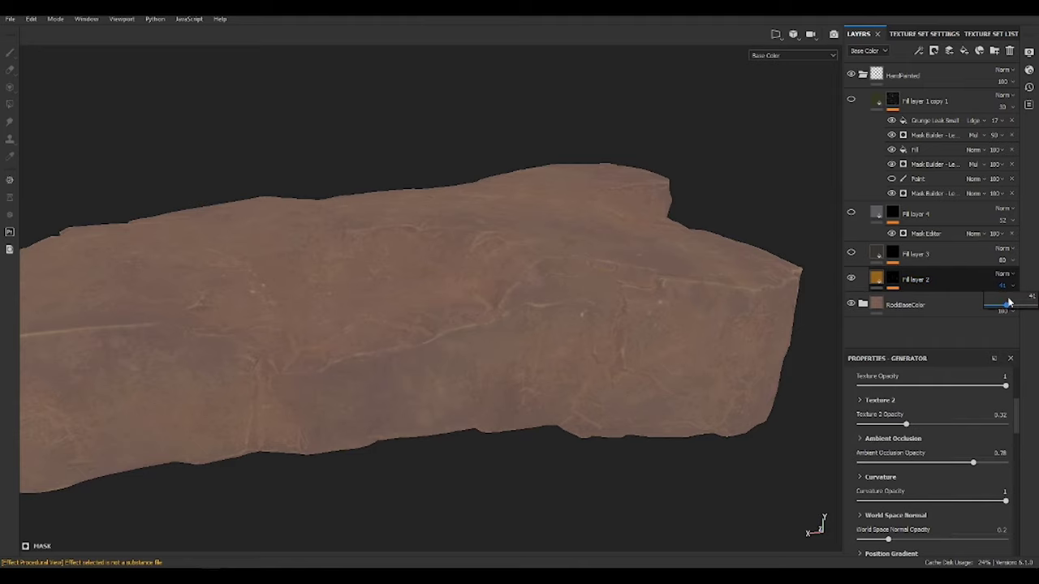
{"action": "left_click_drag", "start_coordinate": [1001, 306], "coordinate": [997, 306]}
{"action": "mouse_move", "coordinate": [568, 325]}
{"action": "left_mouse_down", "text": "alt"}
{"action": "mouse_move", "coordinate": [473, 297]}
{"action": "mouse_move", "coordinate": [616, 244]}
{"action": "left_mouse_up", "text": "alt"}
{"action": "left_click", "coordinate": [1002, 260]}
{"action": "left_click_drag", "start_coordinate": [1003, 276], "coordinate": [996, 276]}
- Reduce Fill layer 3's roughness to about 0.28 and inspect the rock
{"action": "left_click_drag", "start_coordinate": [539, 316], "coordinate": [633, 268], "text": "alt"}
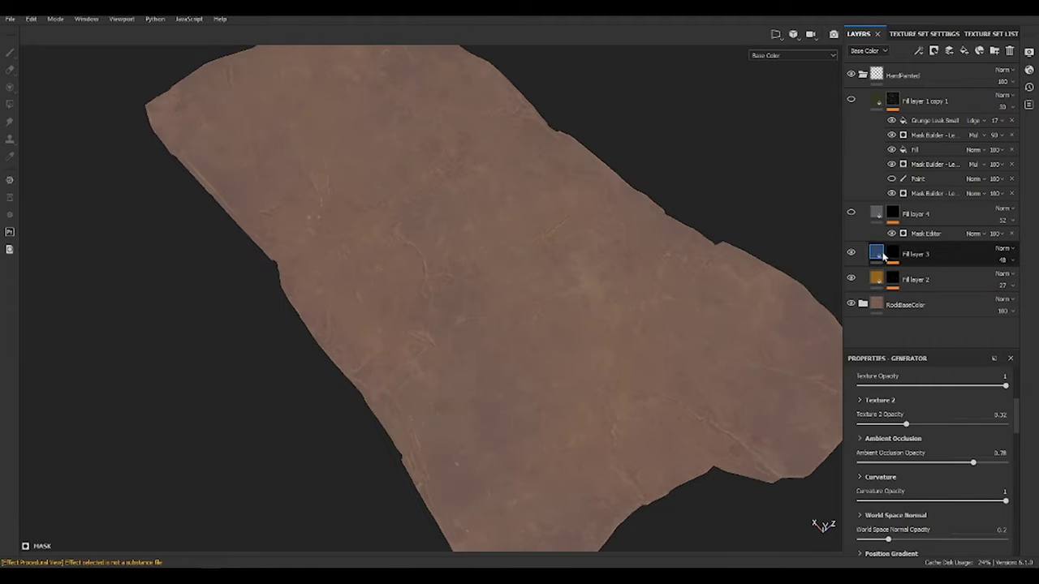
{"action": "left_click", "coordinate": [877, 253]}
{"action": "scroll", "coordinate": [908, 486], "scroll_direction": "up", "scroll_amount": 5}
{"action": "scroll", "coordinate": [883, 519], "scroll_direction": "up", "scroll_amount": 1}
{"action": "left_click_drag", "start_coordinate": [883, 530], "coordinate": [882, 532]}
{"action": "mouse_move", "coordinate": [455, 325]}
{"action": "left_mouse_down", "text": "alt"}
{"action": "mouse_move", "coordinate": [568, 284]}
{"action": "mouse_move", "coordinate": [570, 241]}
{"action": "mouse_move", "coordinate": [560, 284]}
{"action": "mouse_move", "coordinate": [352, 262]}
{"action": "left_mouse_up", "text": "alt"}
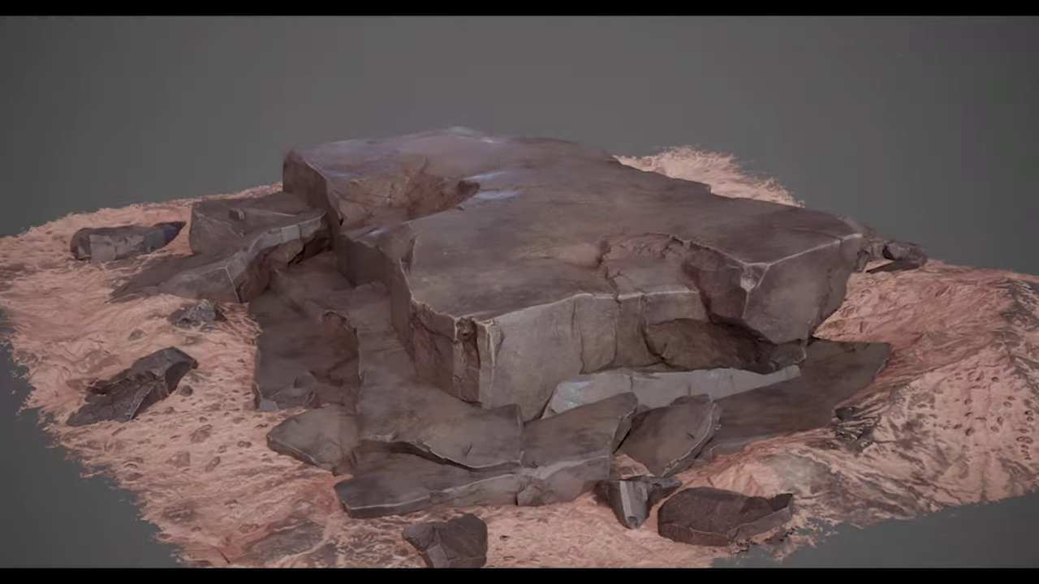